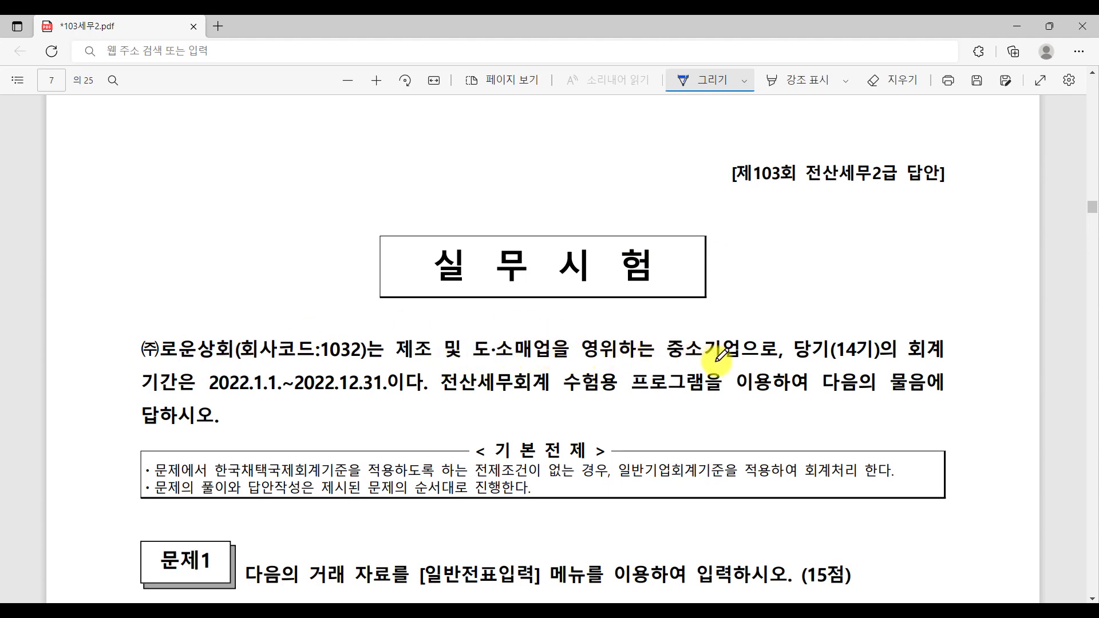
# Step: Underline "100명)" in question [1] of 문제1 with the pen and mark it with a small cross
pyautogui.scroll(-5, 629, 357)
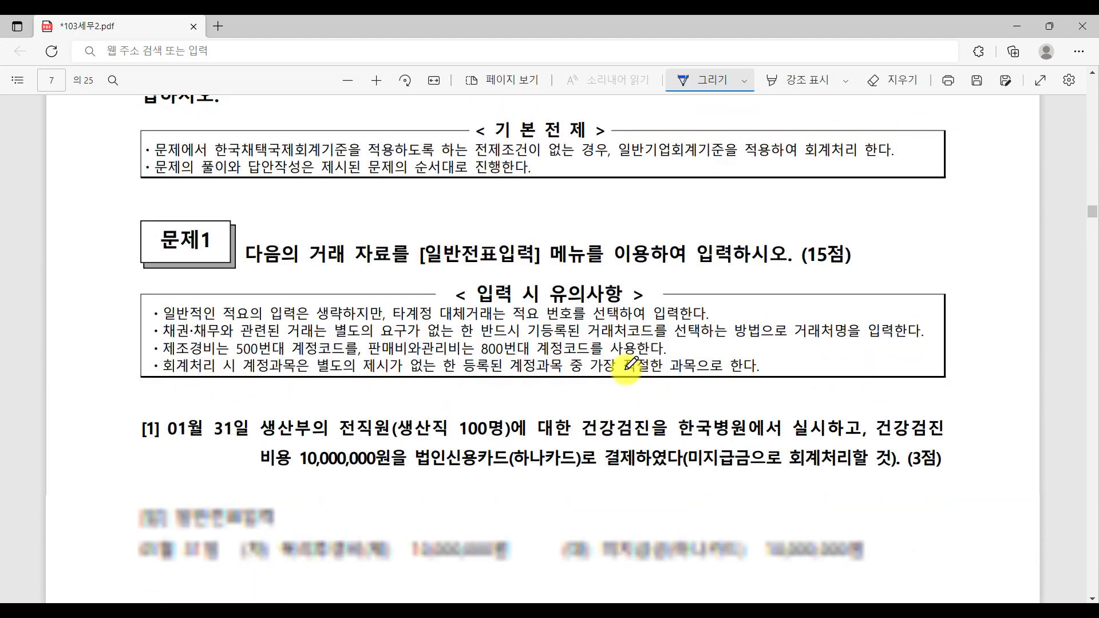
pyautogui.scroll(-2, 631, 364)
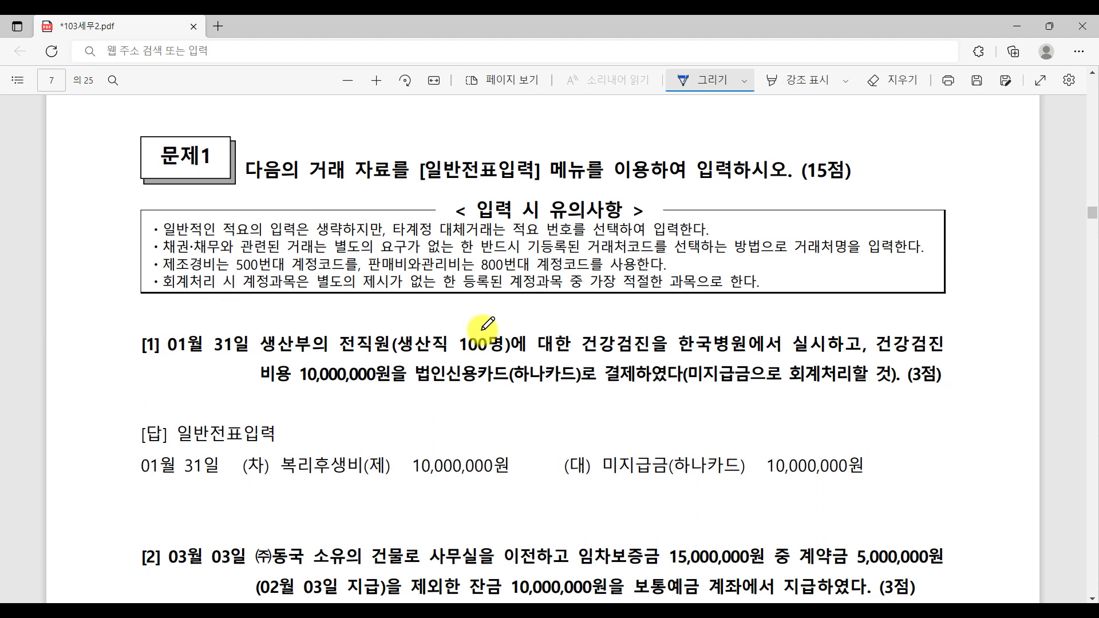
pyautogui.moveTo(463, 355); pyautogui.dragTo(513, 353)
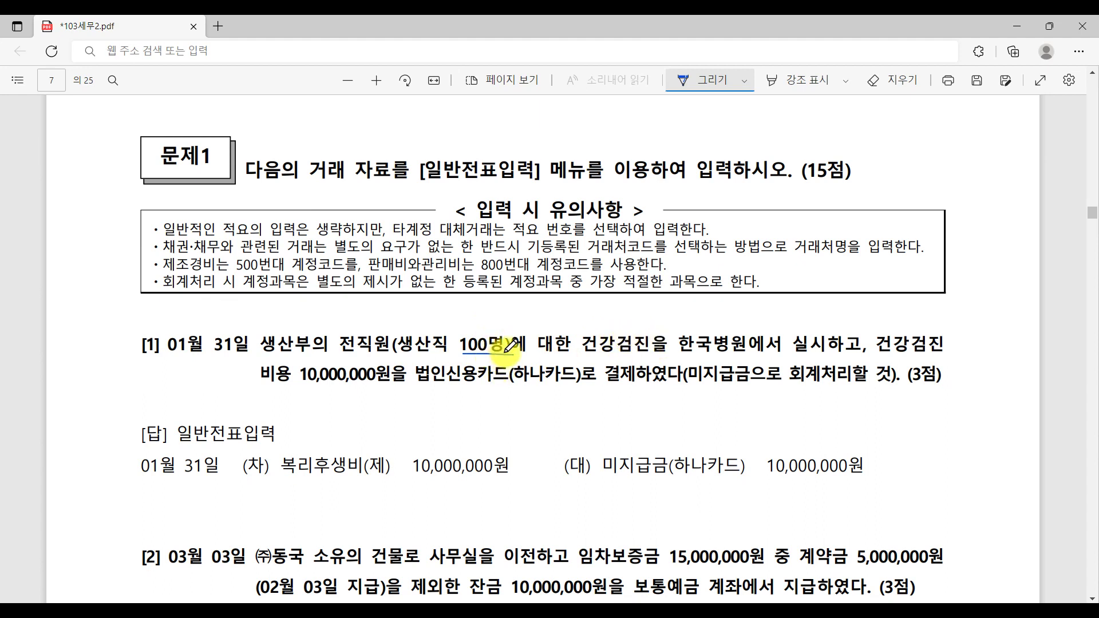
pyautogui.moveTo(497, 346)
pyautogui.mouseDown()
pyautogui.moveTo(479, 364)
pyautogui.moveTo(496, 361)
pyautogui.mouseUp()
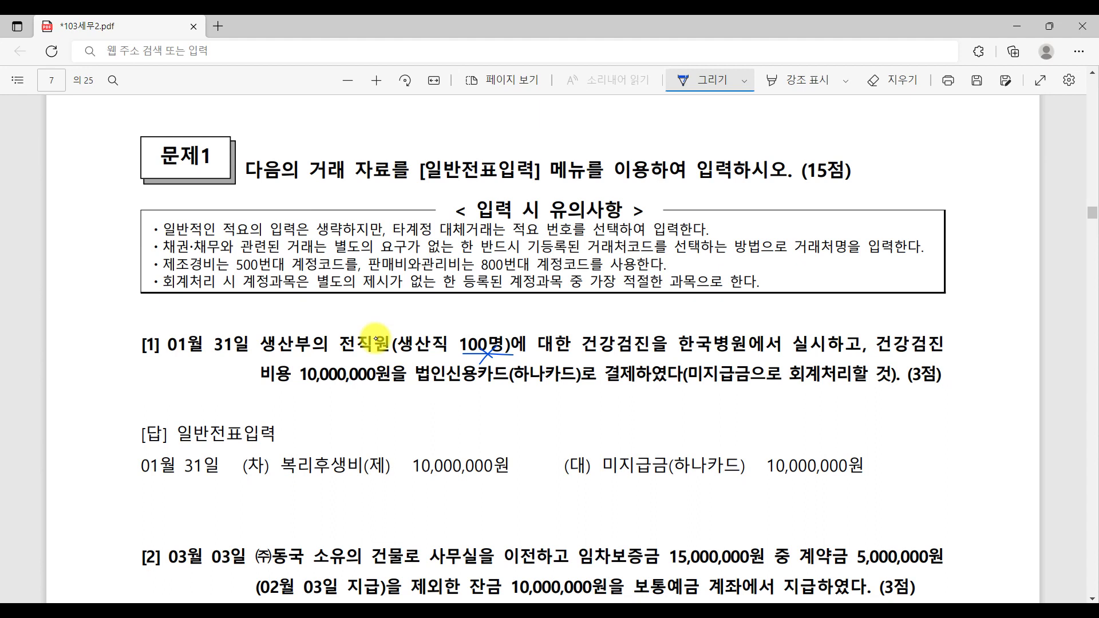
# Step: Annotate answer [1] by writing a circled 1 before (차), underlining 미지급금(하나, and writing a circled 2 after the credit amount
pyautogui.moveTo(229, 441); pyautogui.dragTo(238, 471)
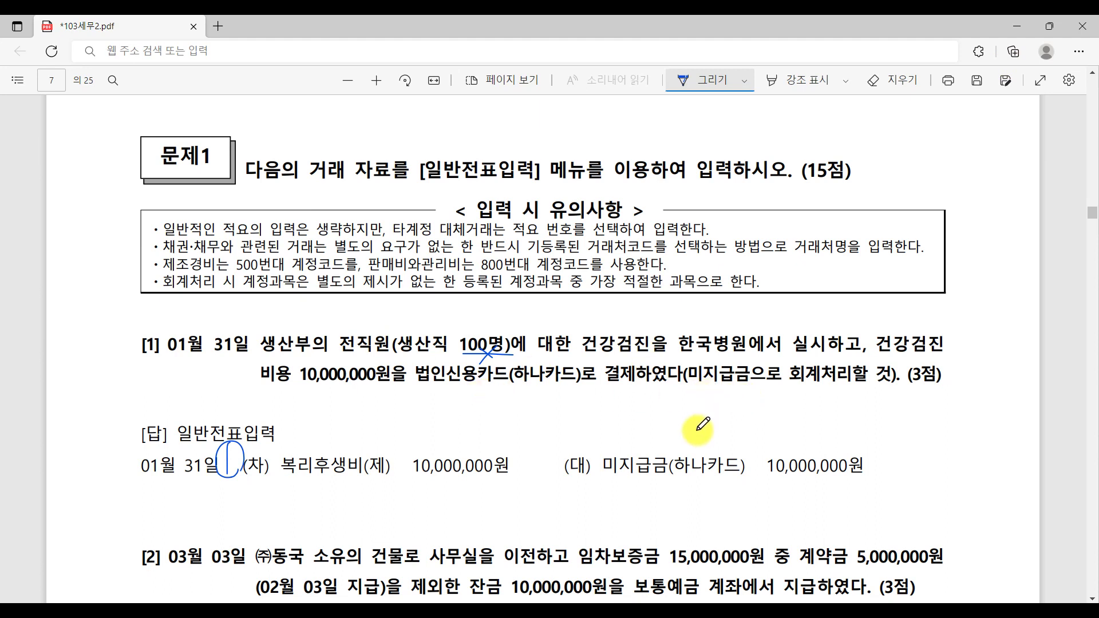
pyautogui.moveTo(606, 477); pyautogui.dragTo(693, 477)
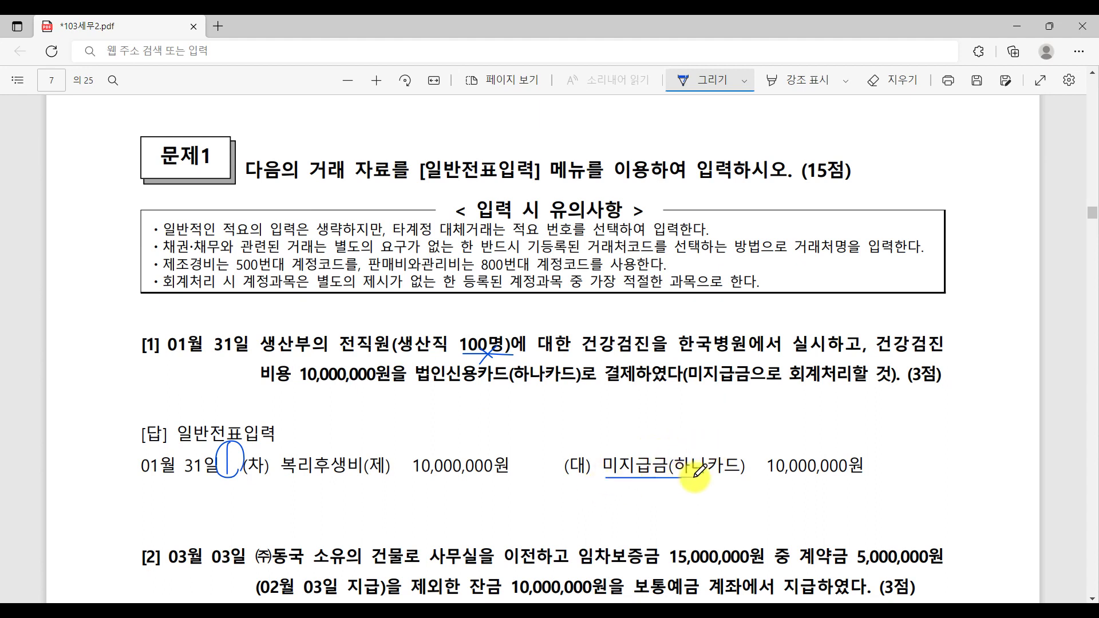
pyautogui.moveTo(885, 448); pyautogui.dragTo(919, 460)
pyautogui.moveTo(884, 444)
pyautogui.mouseDown()
pyautogui.moveTo(892, 430)
pyautogui.moveTo(913, 482)
pyautogui.mouseUp()
# Step: Switch to KcLep, open 일반전표입력, resize its window to leave the PDF accessible, and return to the PDF
pyautogui.hotkey('alt', 'Tab')
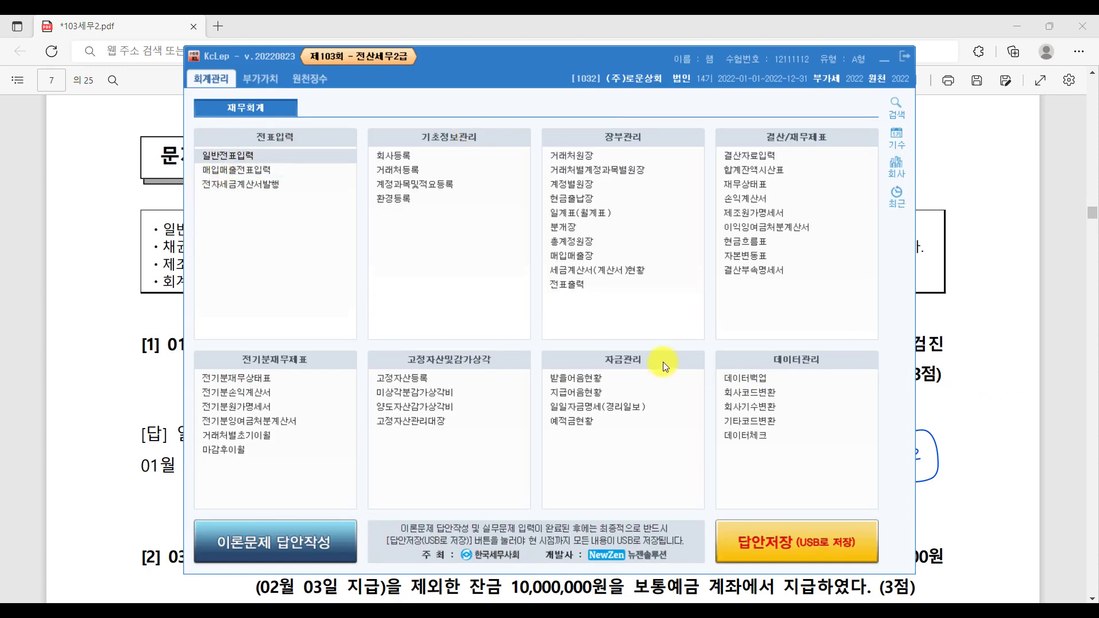
pyautogui.press('Return')
pyautogui.moveTo(775, 536); pyautogui.dragTo(1041, 465)
pyautogui.click(1042, 464)
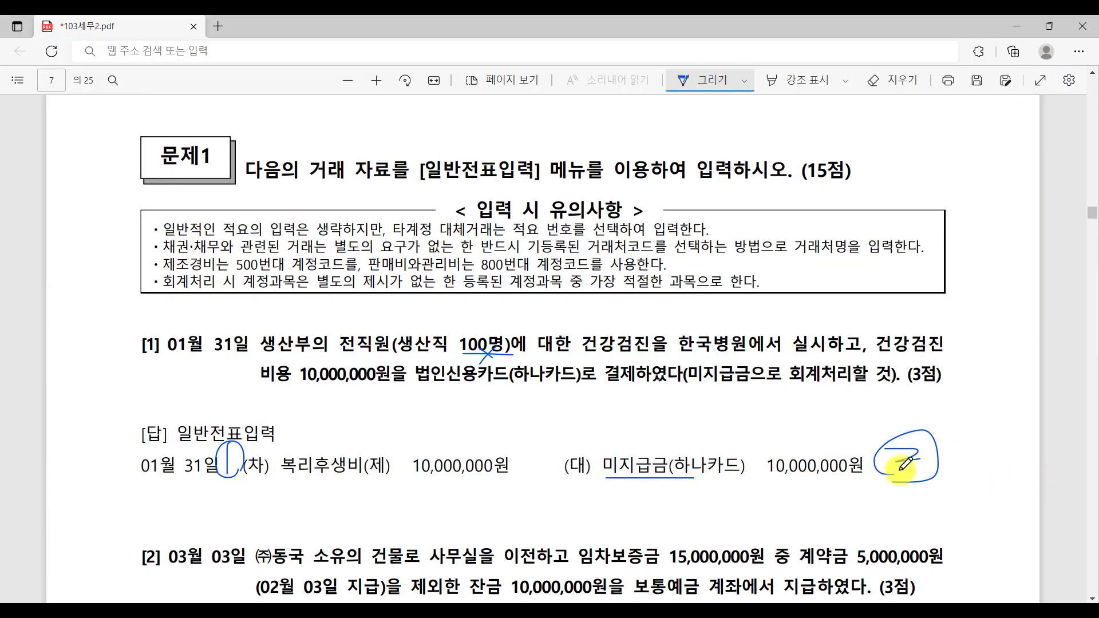
# Step: Switch back to KcLep's 일반전표입력 and set the voucher date to month 1, day 31
pyautogui.hotkey('alt', 'Tab')
pyautogui.write('1')
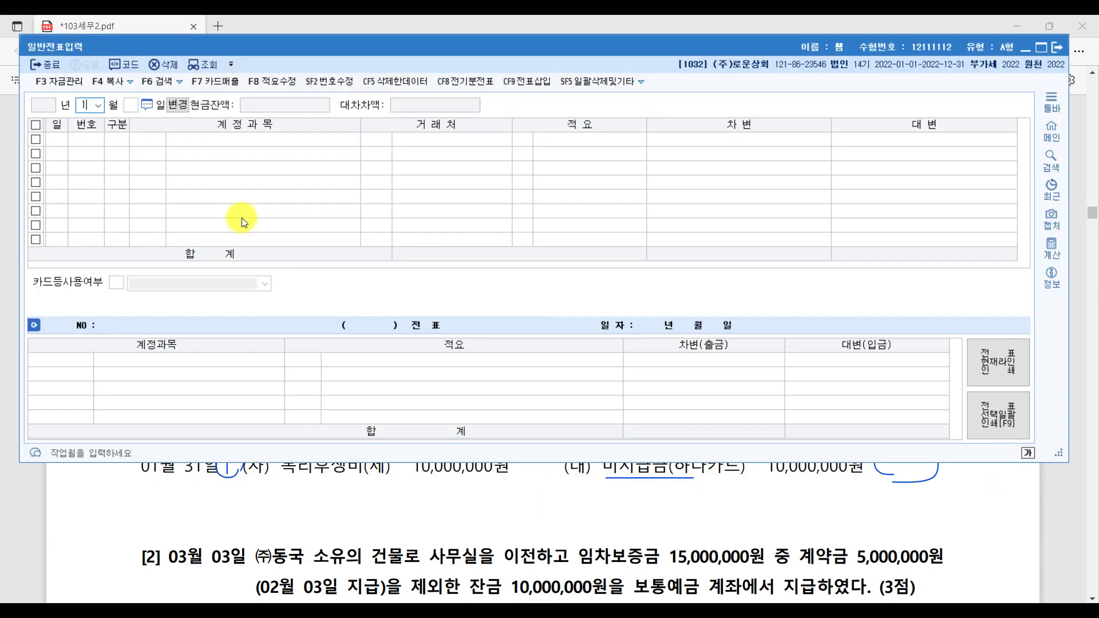
pyautogui.press('Return')
pyautogui.write('31')
pyautogui.press('Return')
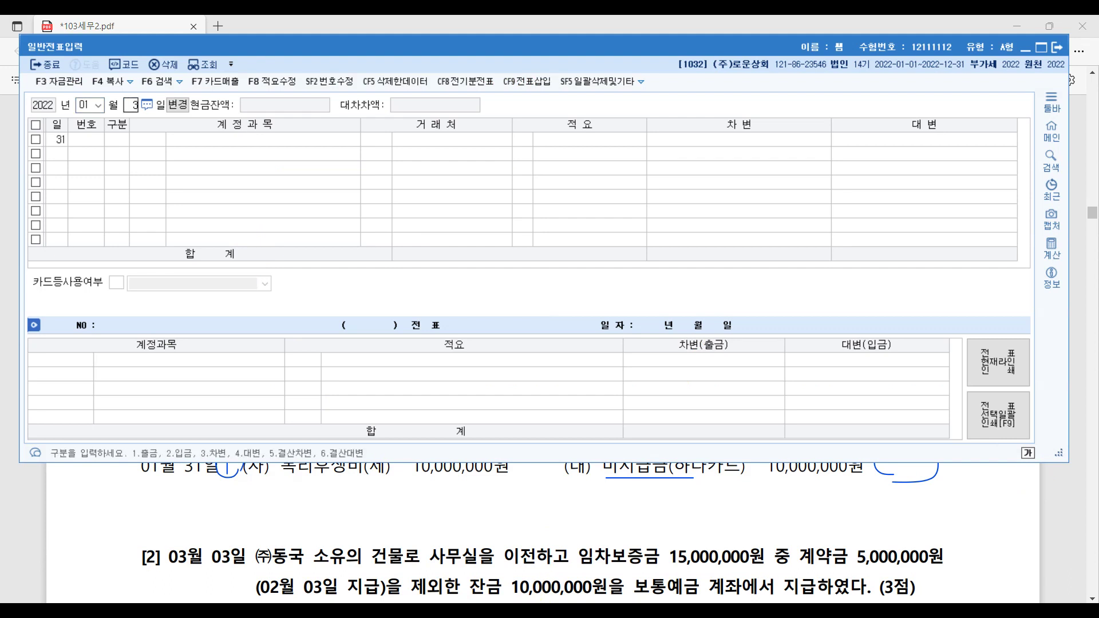
# Step: Enter a debit (차변) line for account 0511 복리후생비 (제조원가) with the amount 10,000,000
pyautogui.write('3')
pyautogui.press('Return')
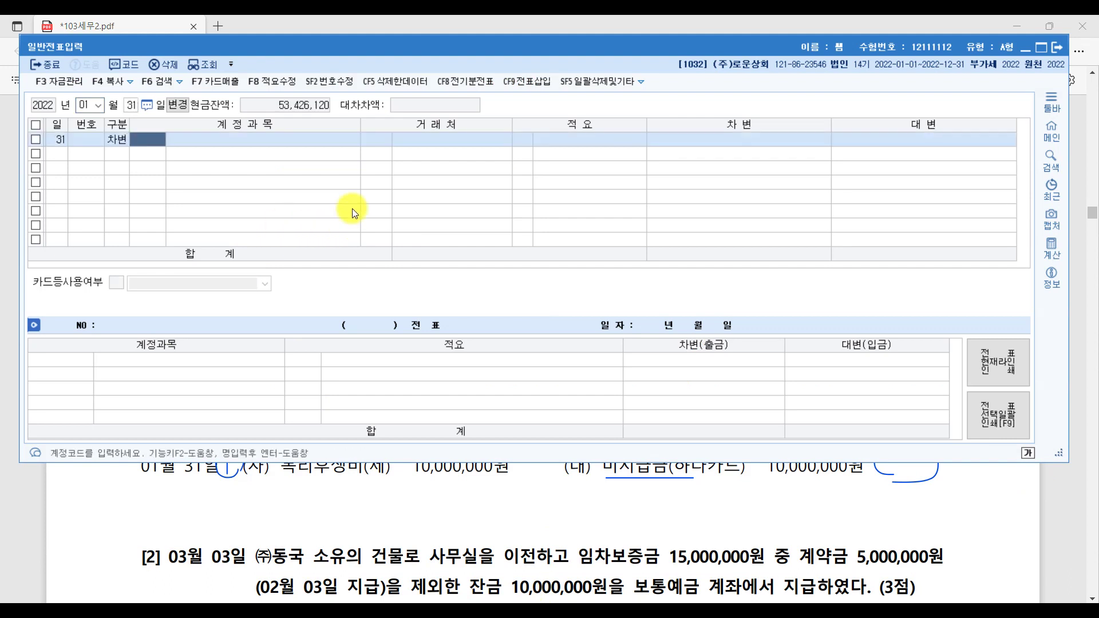
pyautogui.write('보기')
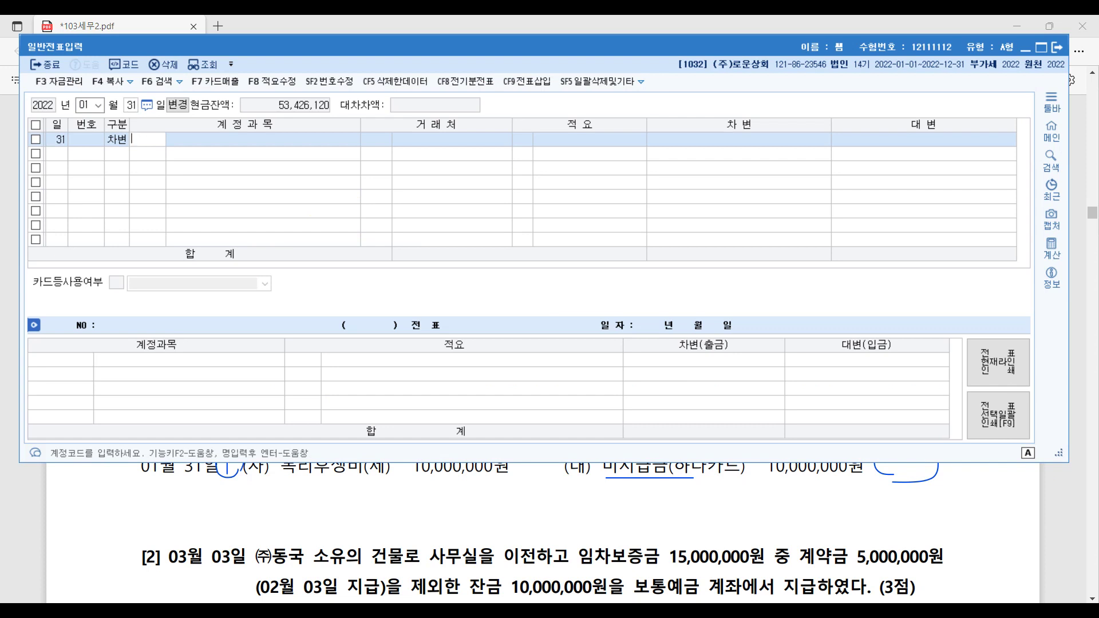
pyautogui.write('리')
pyautogui.press('Return')
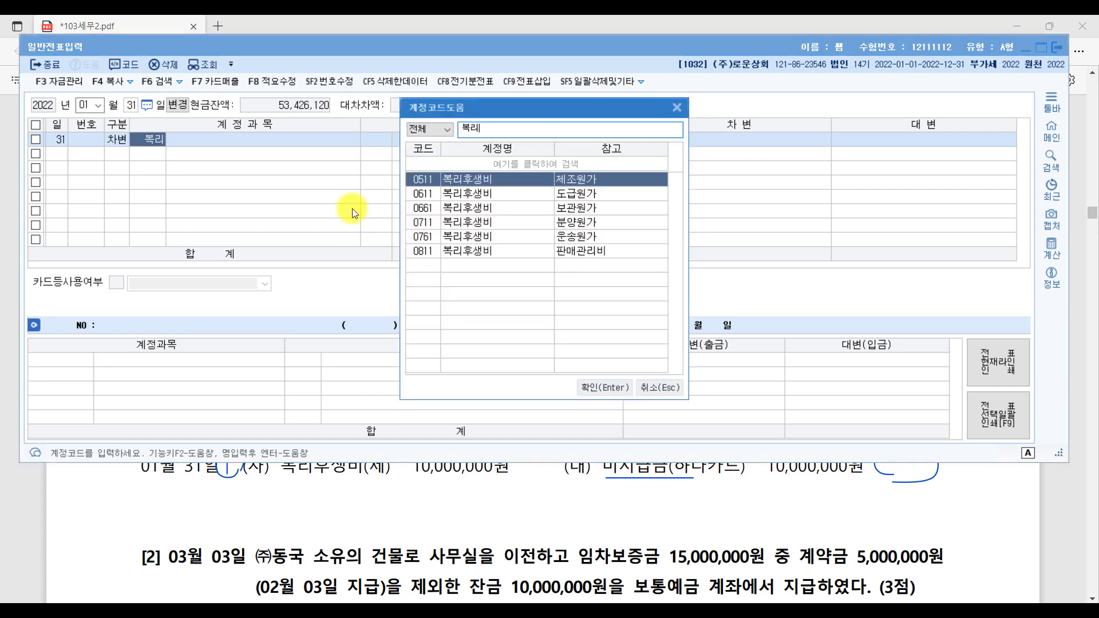
pyautogui.press('Return')
pyautogui.press('Return')
pyautogui.press('Return')
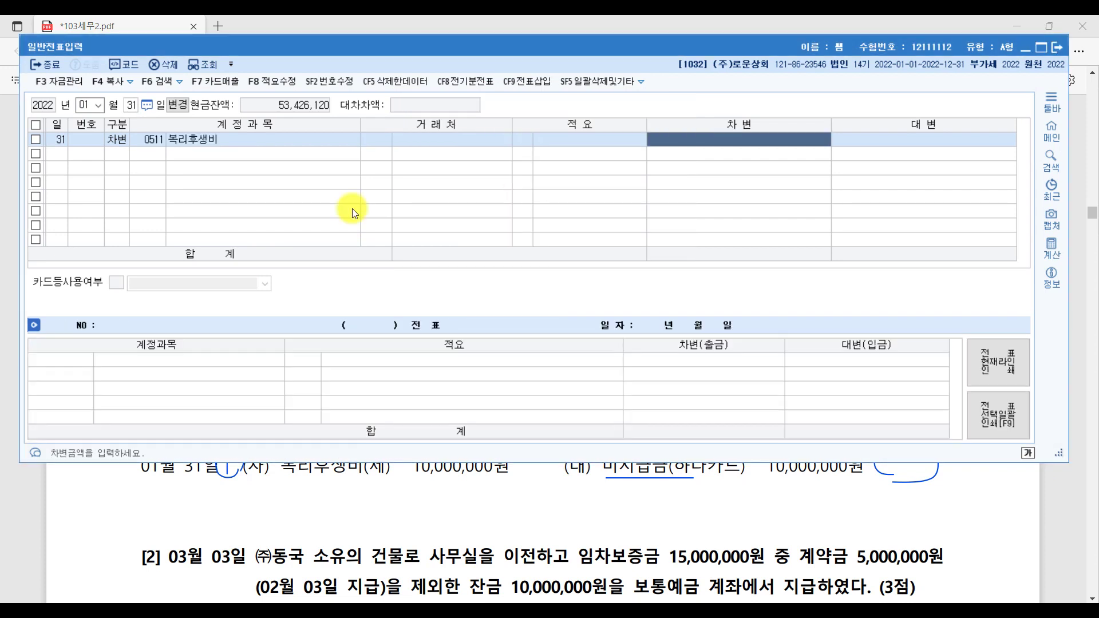
pyautogui.write('10000000')
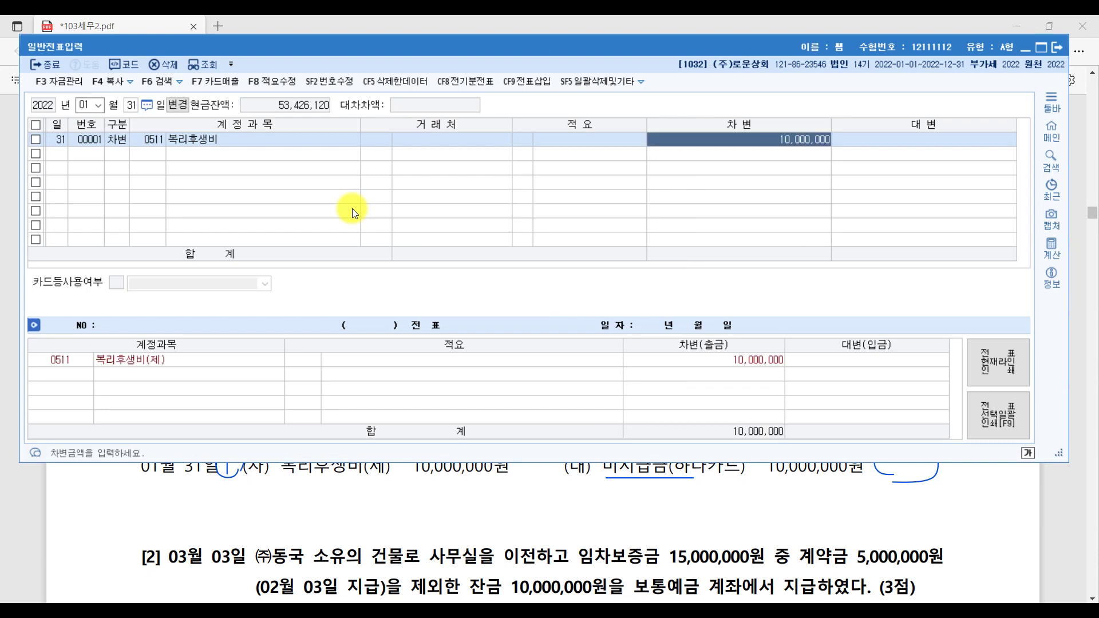
pyautogui.press('Return')
# Step: Complete the credit (대변) line with account 0253 미지급금, business partner 하나카드 and amount 10,000,000
pyautogui.write('미지')
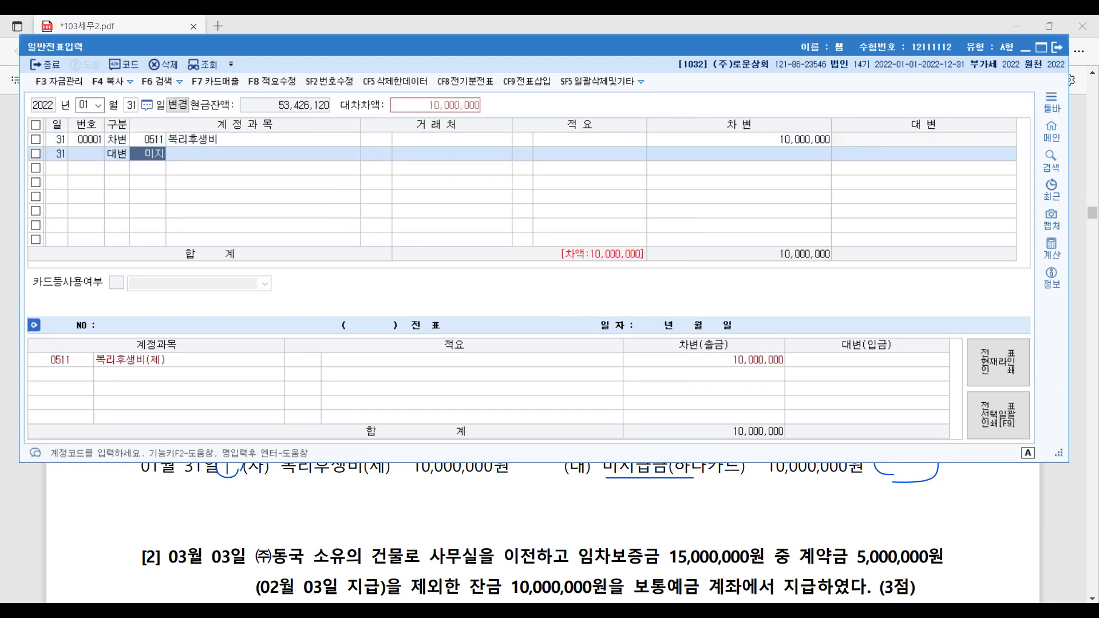
pyautogui.press('Return')
pyautogui.press('Return')
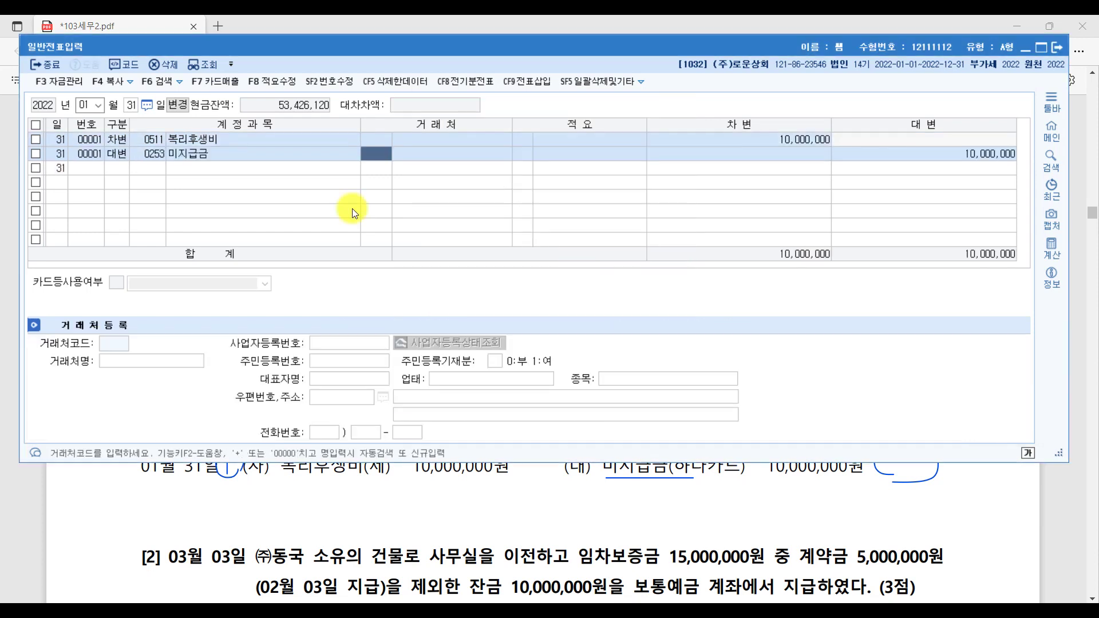
pyautogui.write('하나')
pyautogui.press('Return')
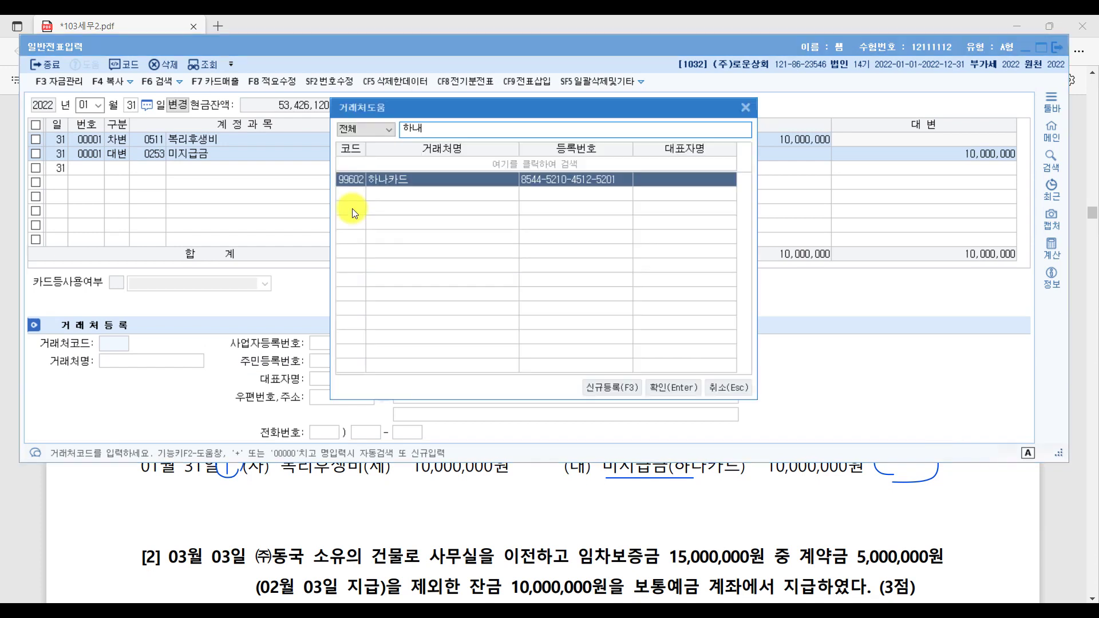
pyautogui.press('Return')
pyautogui.press('Return')
pyautogui.press('Return')
pyautogui.press('Return')
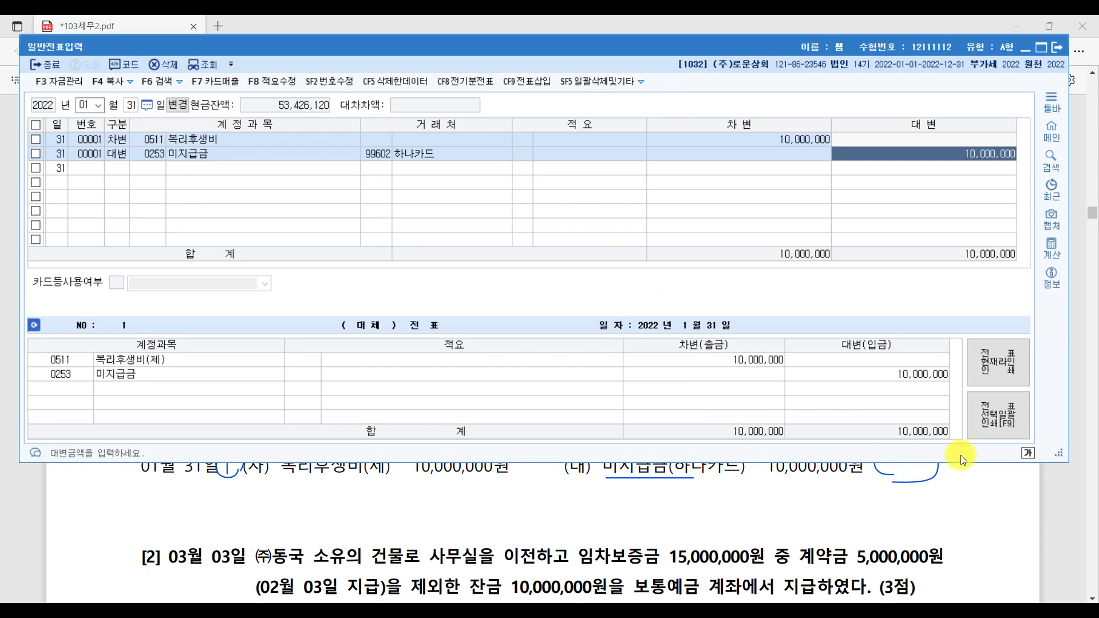
# Step: Switch to the PDF and annotate [2]: circle 임차보증금, underline it in the answer, number the debit line 1, and underline "02월 03일 지급"
pyautogui.click(1064, 503)
pyautogui.scroll(-6, 754, 473)
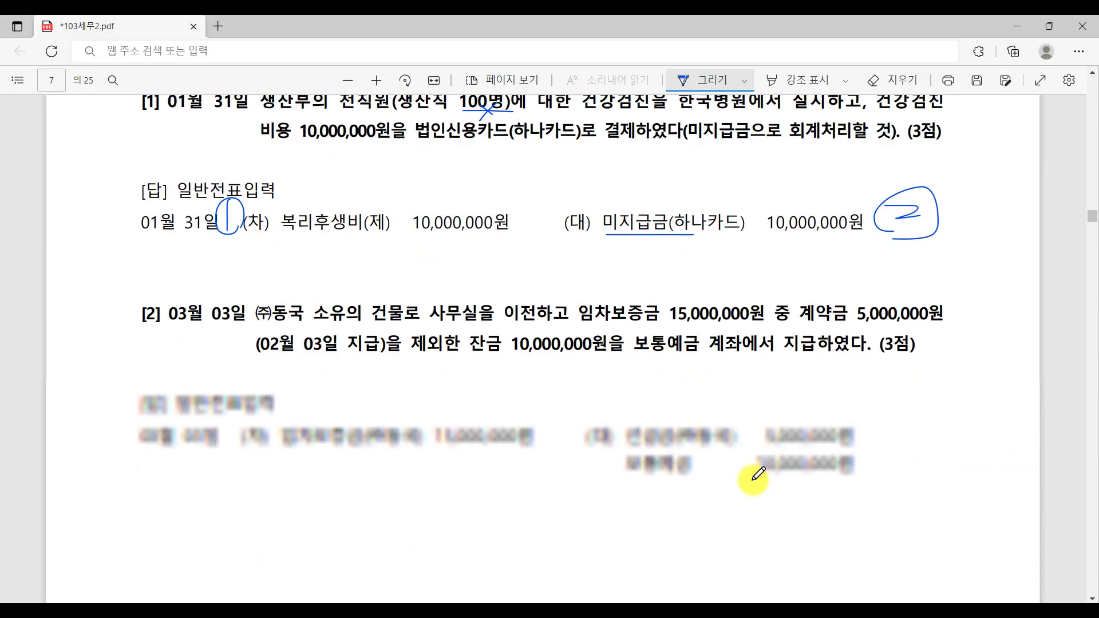
pyautogui.scroll(1, 307, 310)
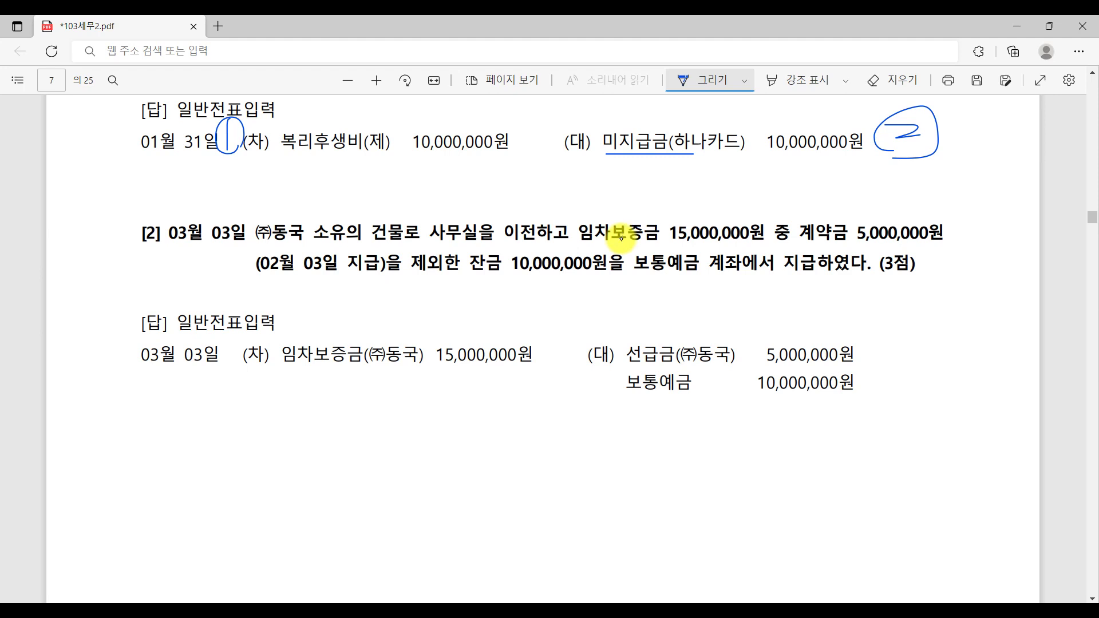
pyautogui.moveTo(590, 229); pyautogui.dragTo(641, 217)
pyautogui.moveTo(308, 372); pyautogui.dragTo(384, 369)
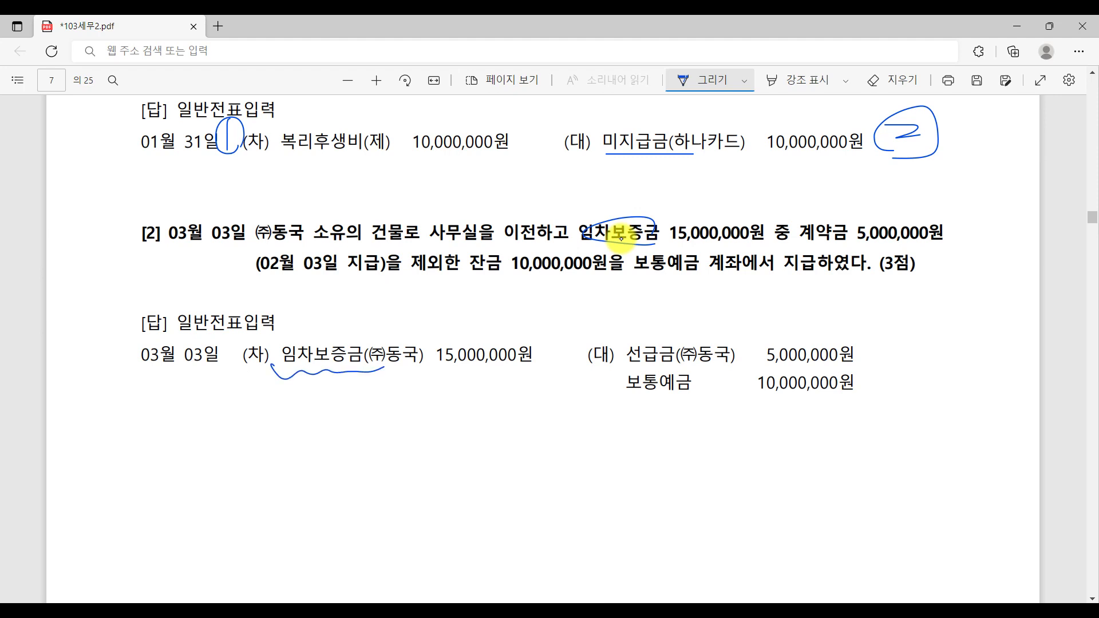
pyautogui.moveTo(229, 331); pyautogui.dragTo(241, 338)
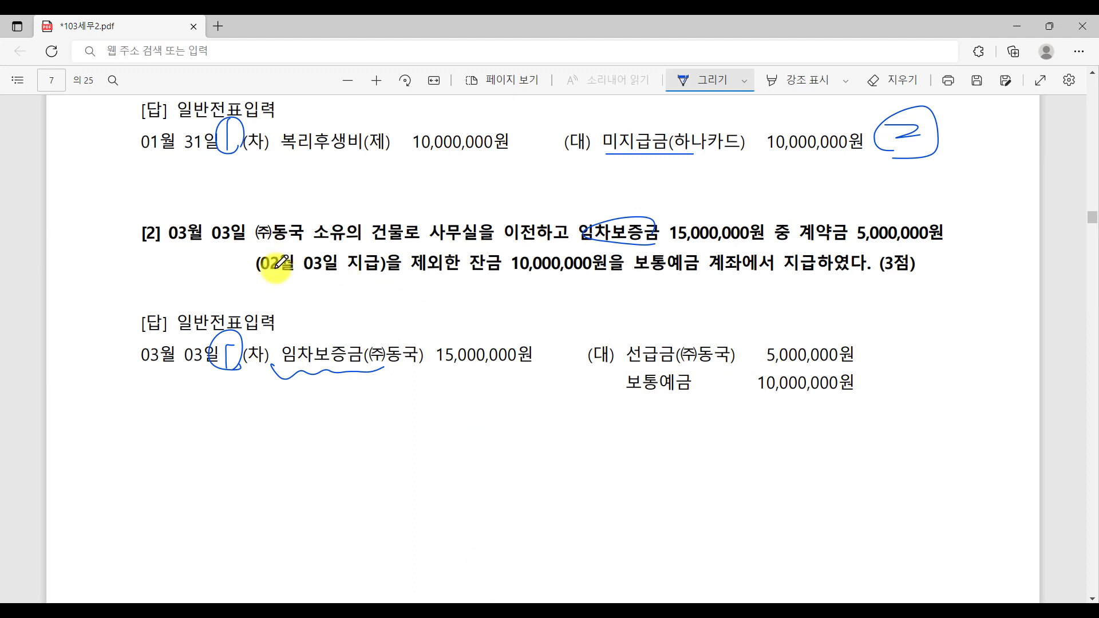
pyautogui.moveTo(258, 272); pyautogui.dragTo(371, 272)
# Step: Switch to KcLep and look up the February 3 vouchers, selecting the 선급금 line for the office-move deposit to (주)동국
pyautogui.hotkey('alt', 'Tab')
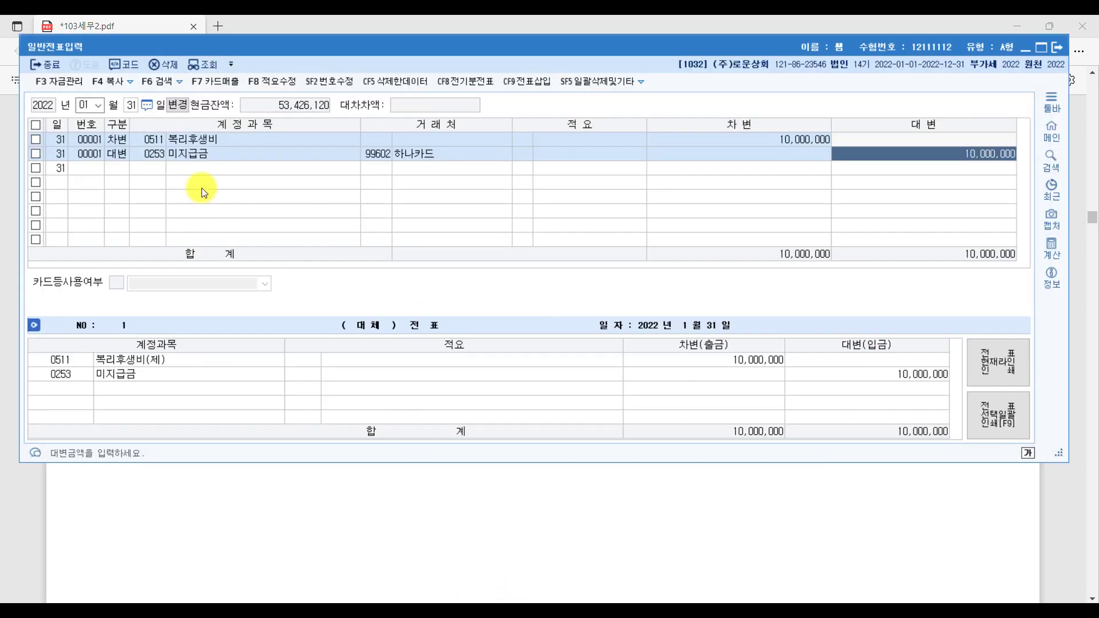
pyautogui.click(85, 98)
pyautogui.write('02')
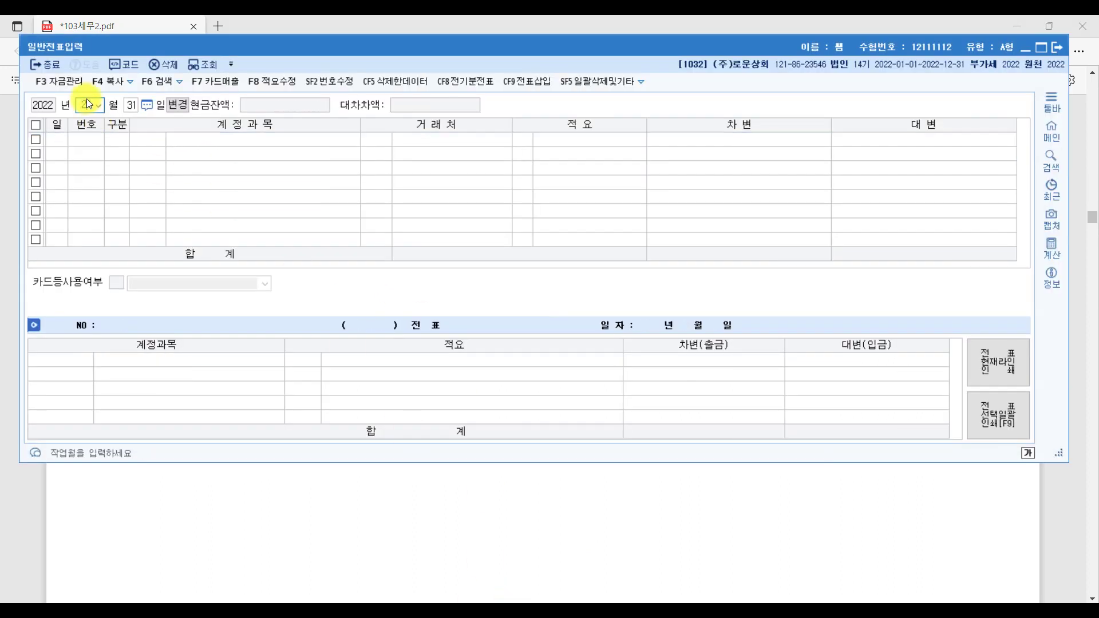
pyautogui.write('3')
pyautogui.press('Return')
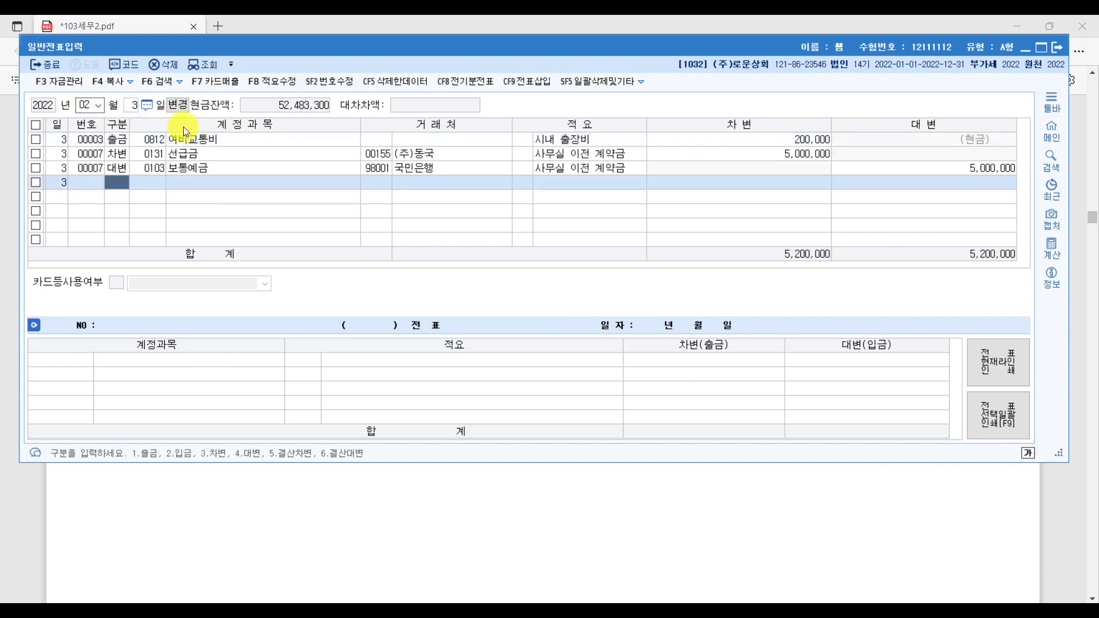
pyautogui.click(156, 154)
pyautogui.click(125, 159)
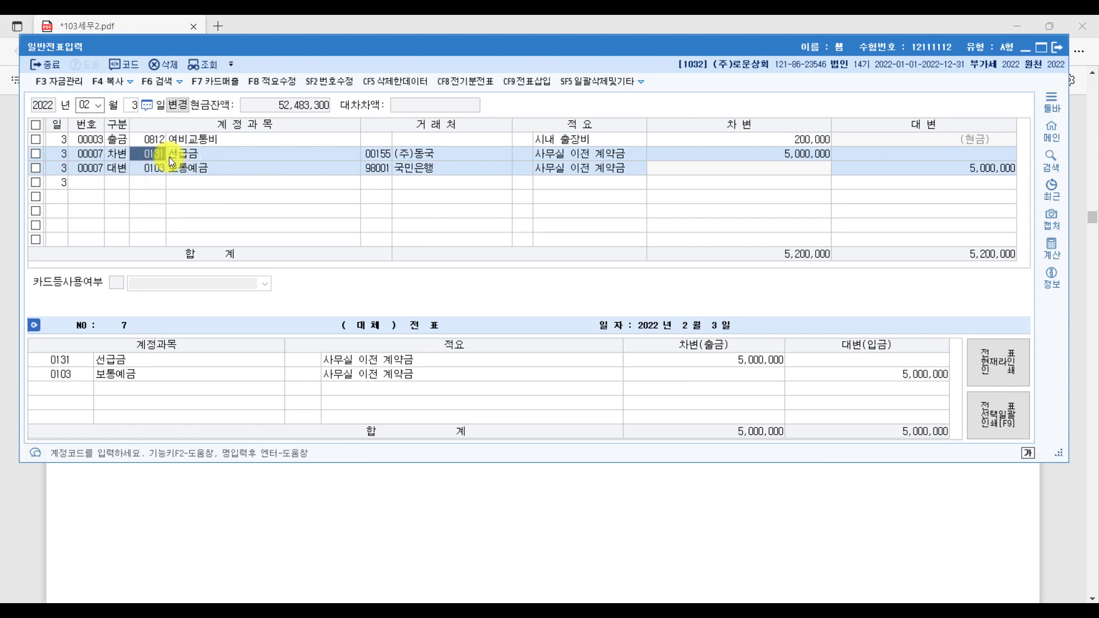
# Step: Check question [2]'s date in the PDF, then set the KcLep voucher date to month 3, day 3
pyautogui.click(1045, 521)
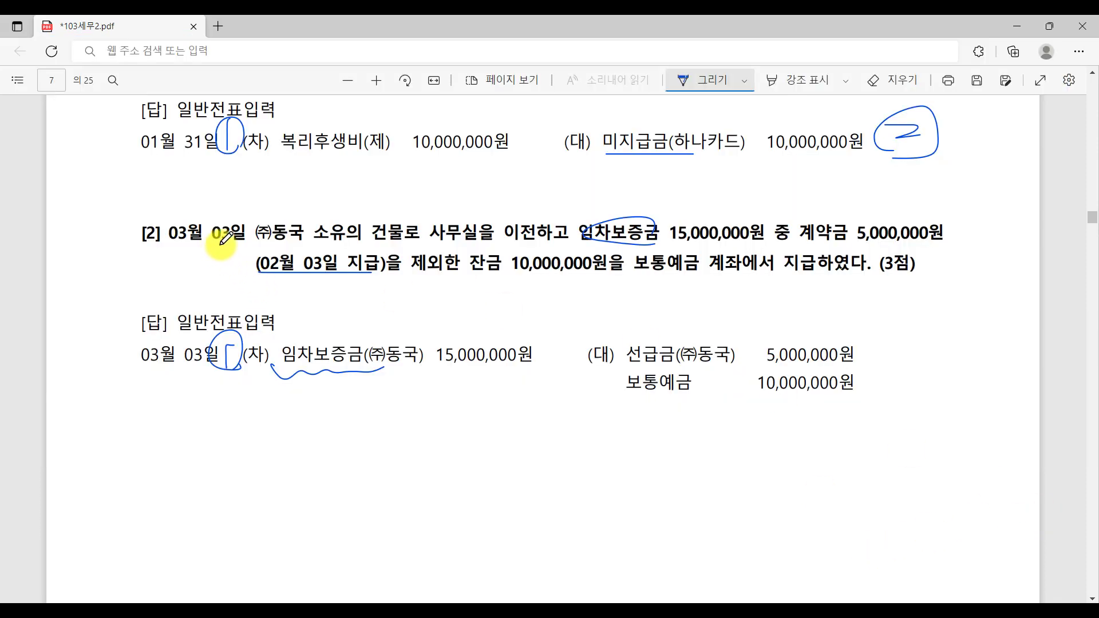
pyautogui.click(464, 598)
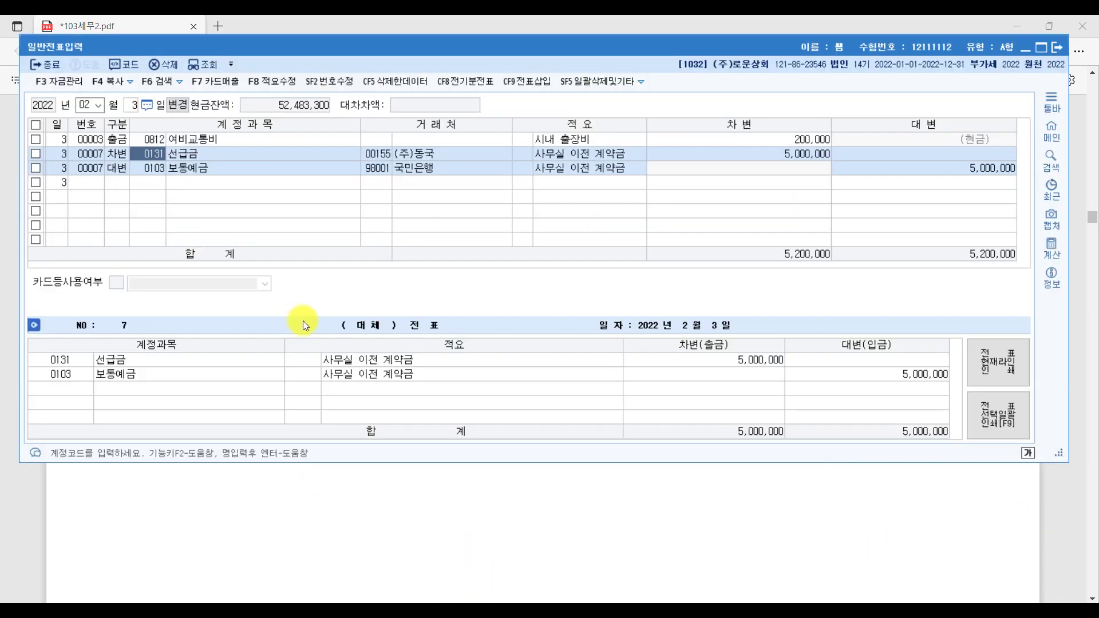
pyautogui.click(84, 103)
pyautogui.write('3')
pyautogui.press('Return')
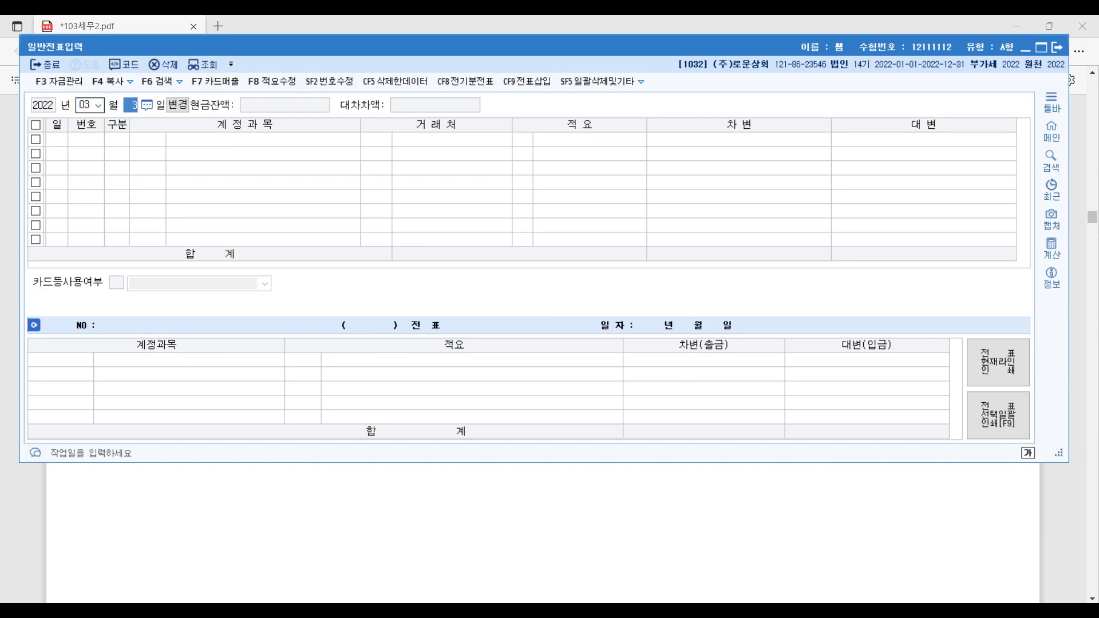
pyautogui.press('Return')
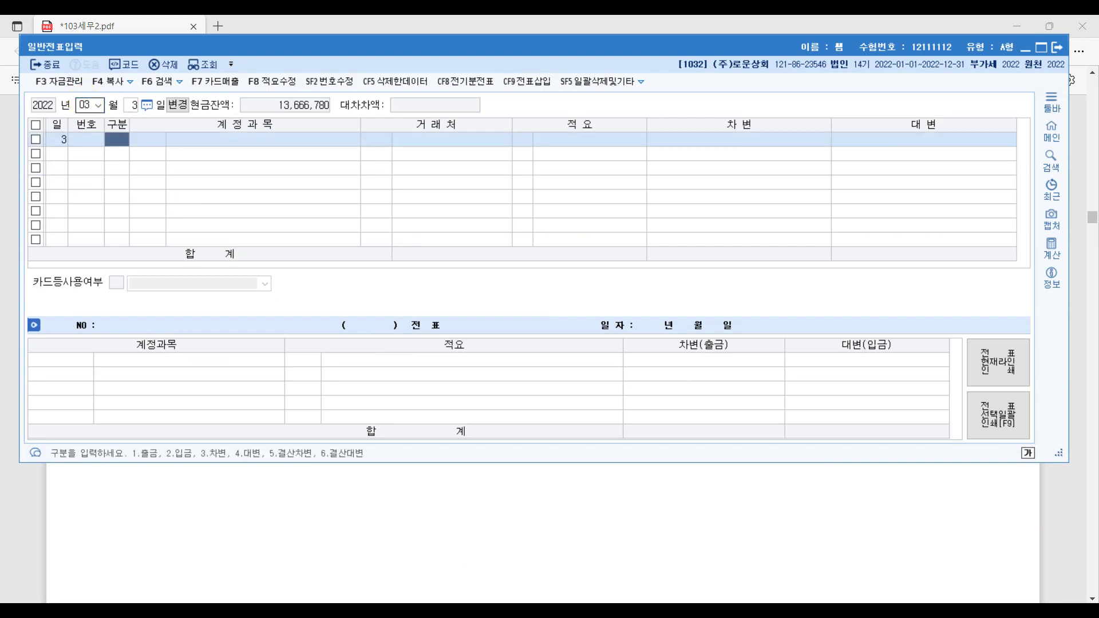
# Step: Switch to the PDF and write 2 beside the 선급금 credit line and 3 beside the 보통예금 line in answer [2]
pyautogui.click(1056, 510)
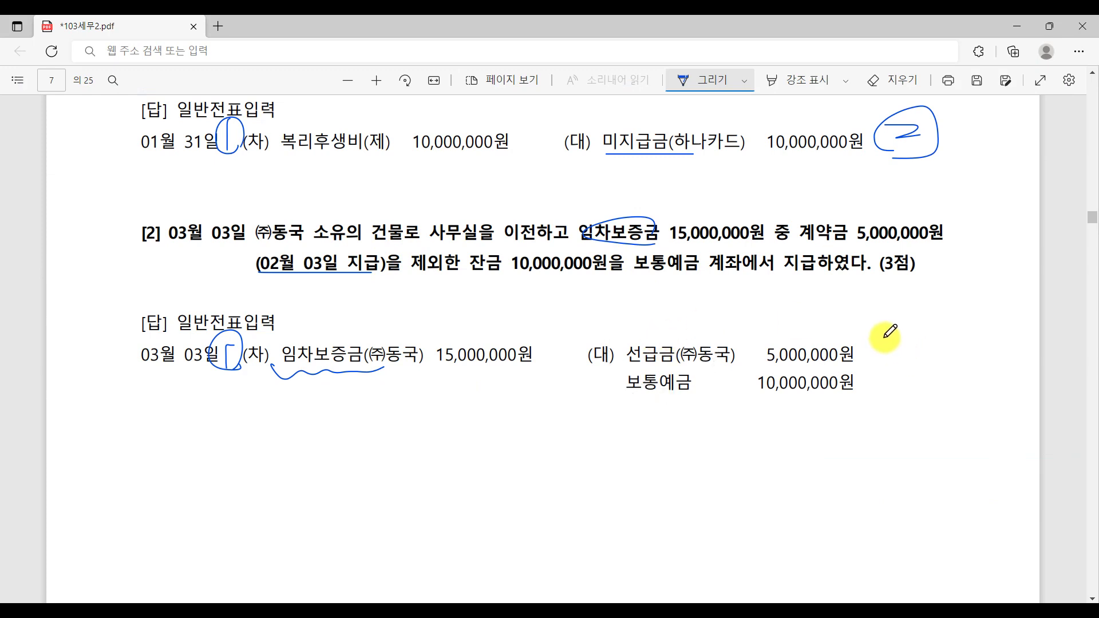
pyautogui.moveTo(876, 343)
pyautogui.mouseDown()
pyautogui.moveTo(902, 352)
pyautogui.moveTo(866, 373)
pyautogui.moveTo(893, 418)
pyautogui.mouseUp()
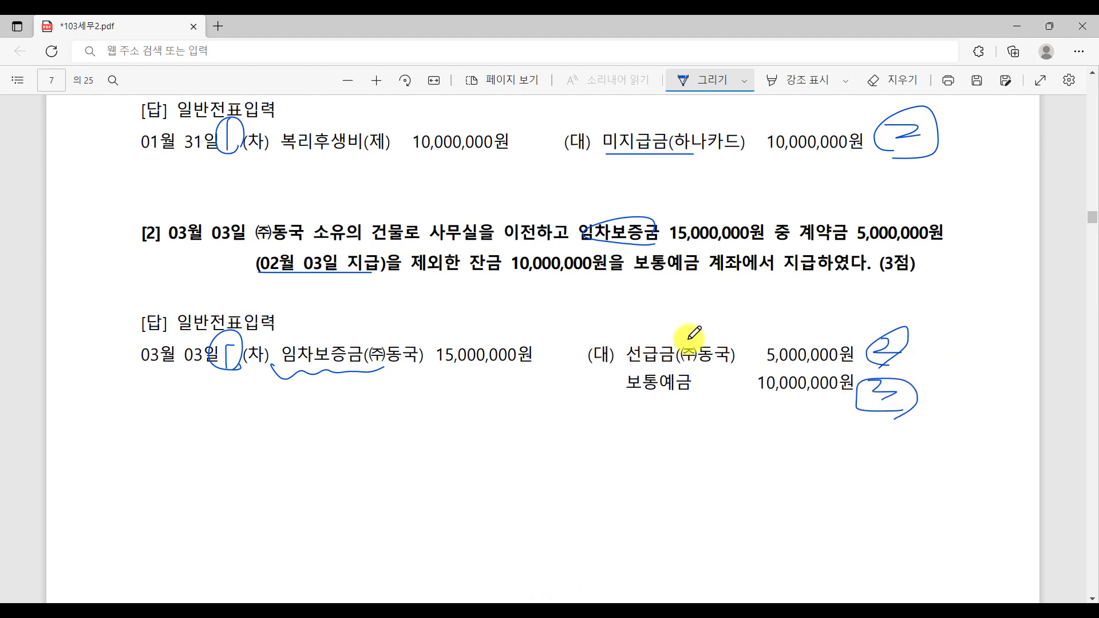
# Step: Switch to KcLep and enter the March 3 debit line: 임차보증금, counterparty (주)동국, amount 15,000,000
pyautogui.hotkey('alt', 'Tab')
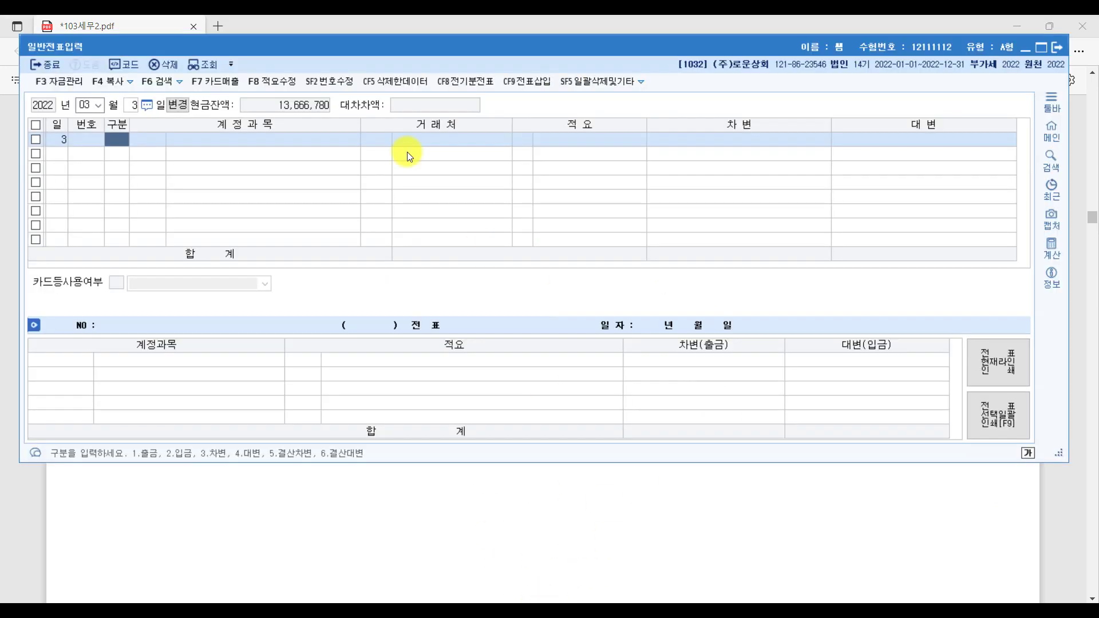
pyautogui.press('3')
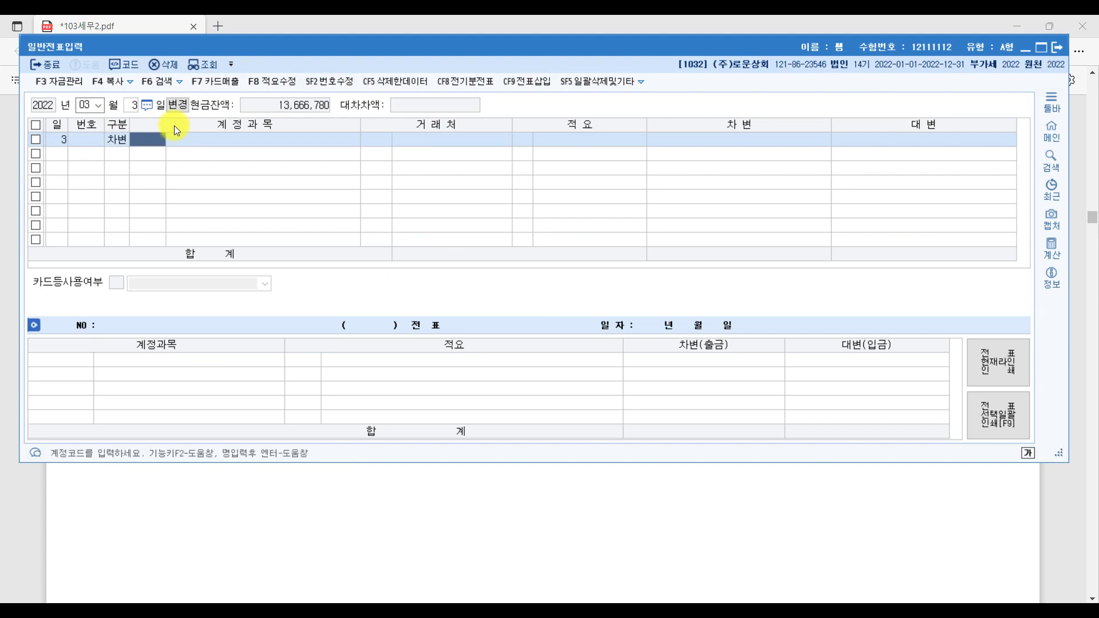
pyautogui.scroll(3, 665, 509)
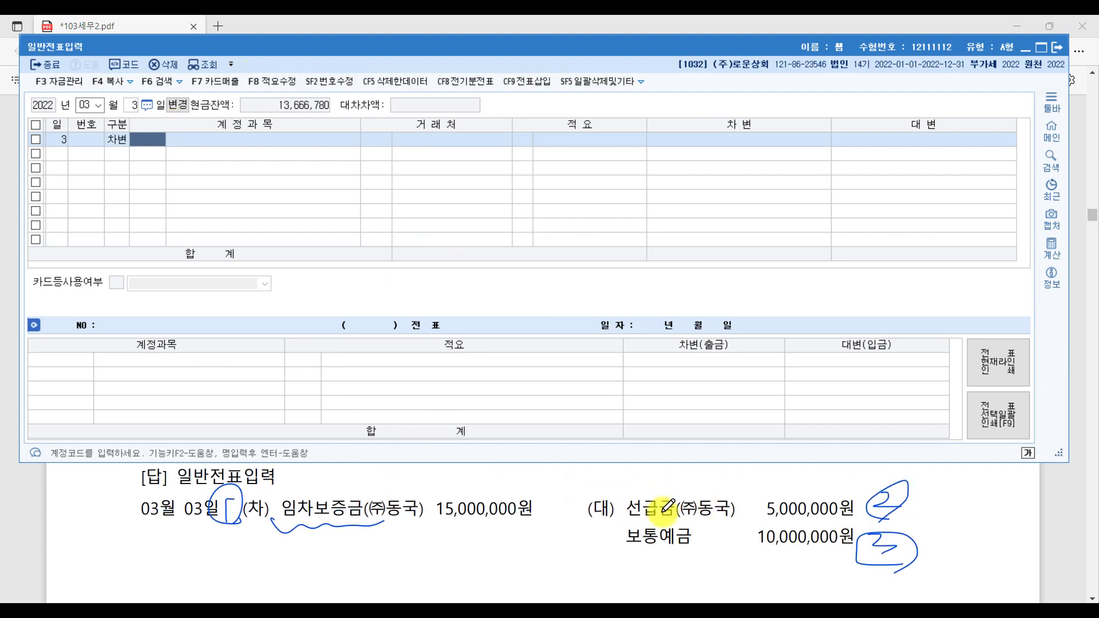
pyautogui.write('임차')
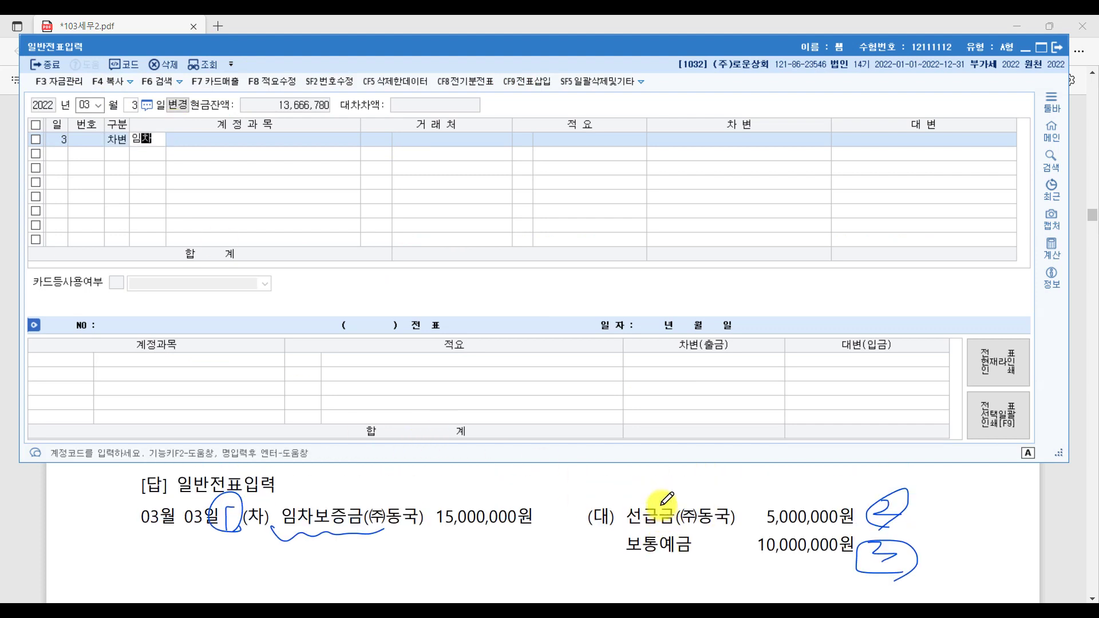
pyautogui.press('Return')
pyautogui.press('Return')
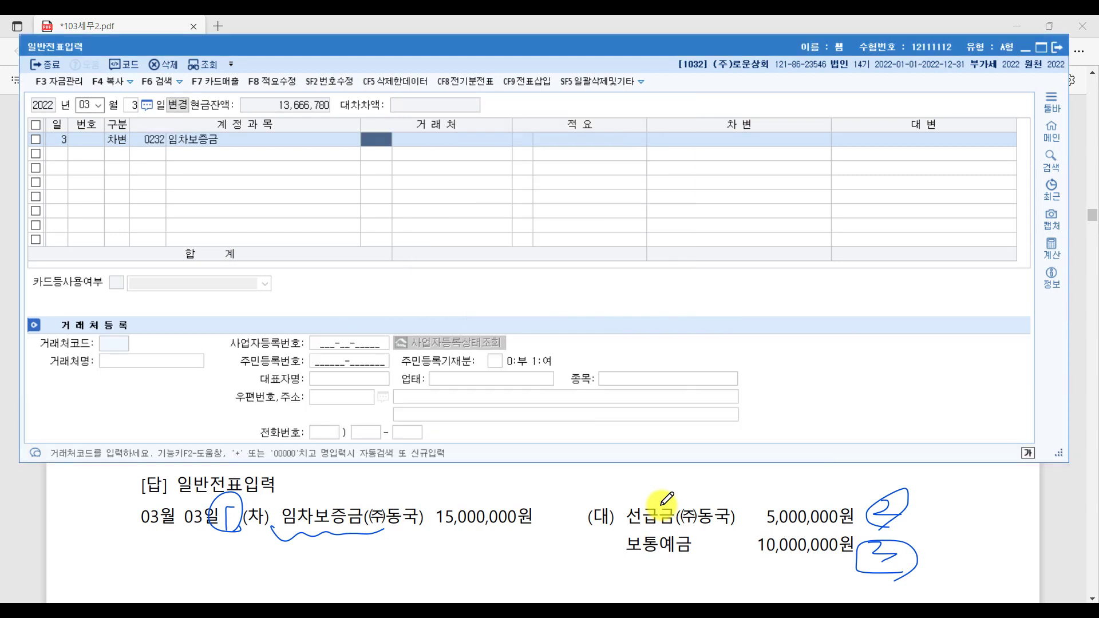
pyautogui.write('동국')
pyautogui.press('Return')
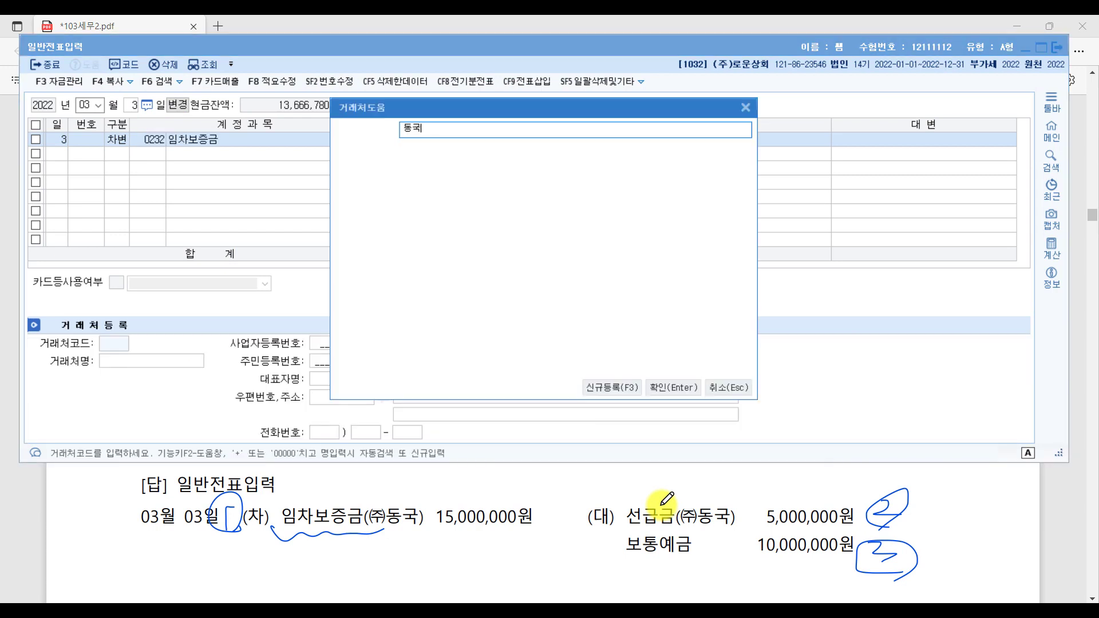
pyautogui.press('Return')
pyautogui.press('Return')
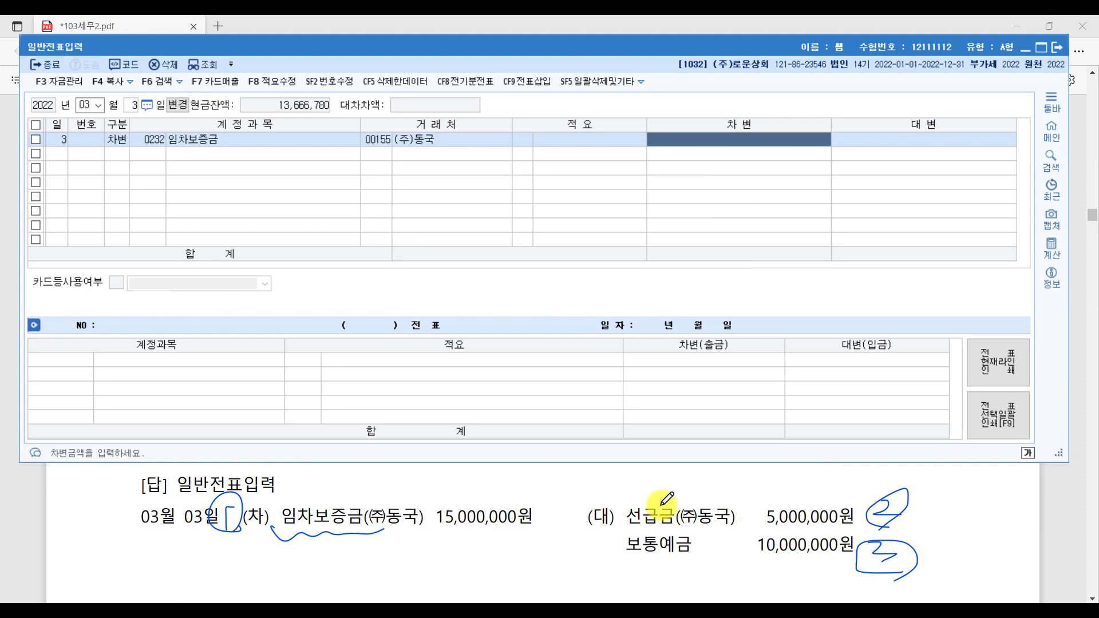
pyautogui.write('15000000')
pyautogui.press('Return')
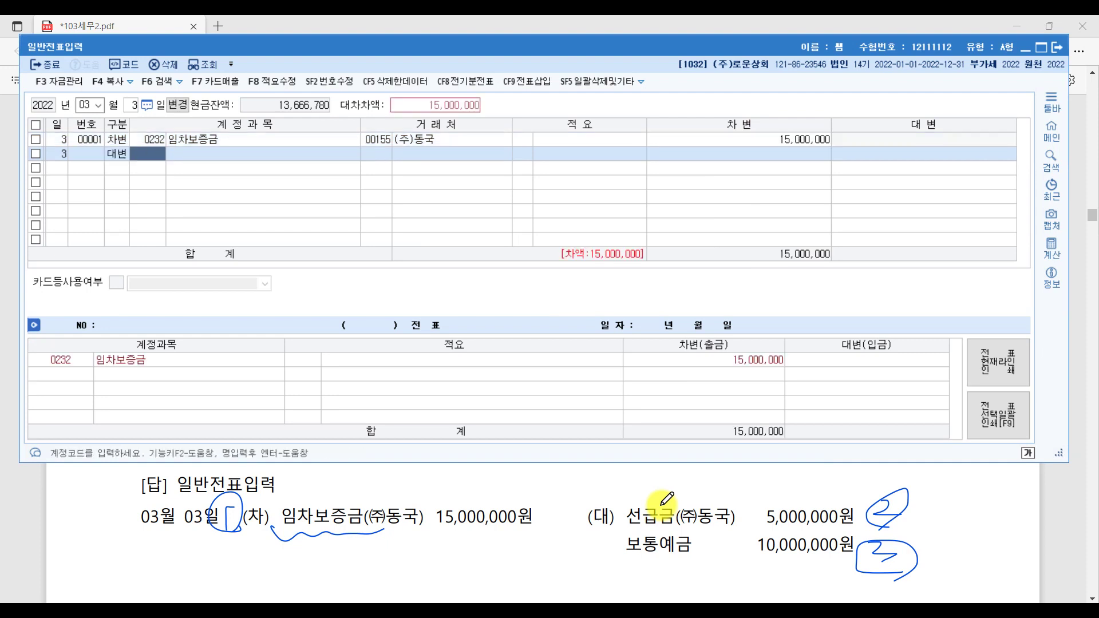
# Step: Add the March 3 credit line for 선급금 with counterparty (주)동국 and amount 5,000,000
pyautogui.write('선급')
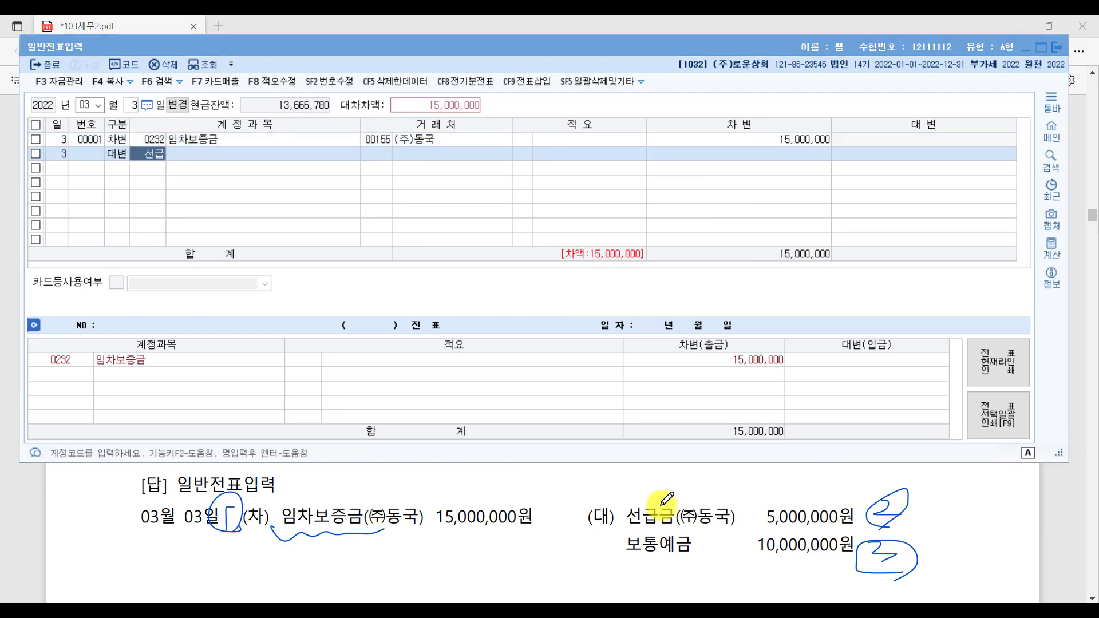
pyautogui.press('Return')
pyautogui.press('Return')
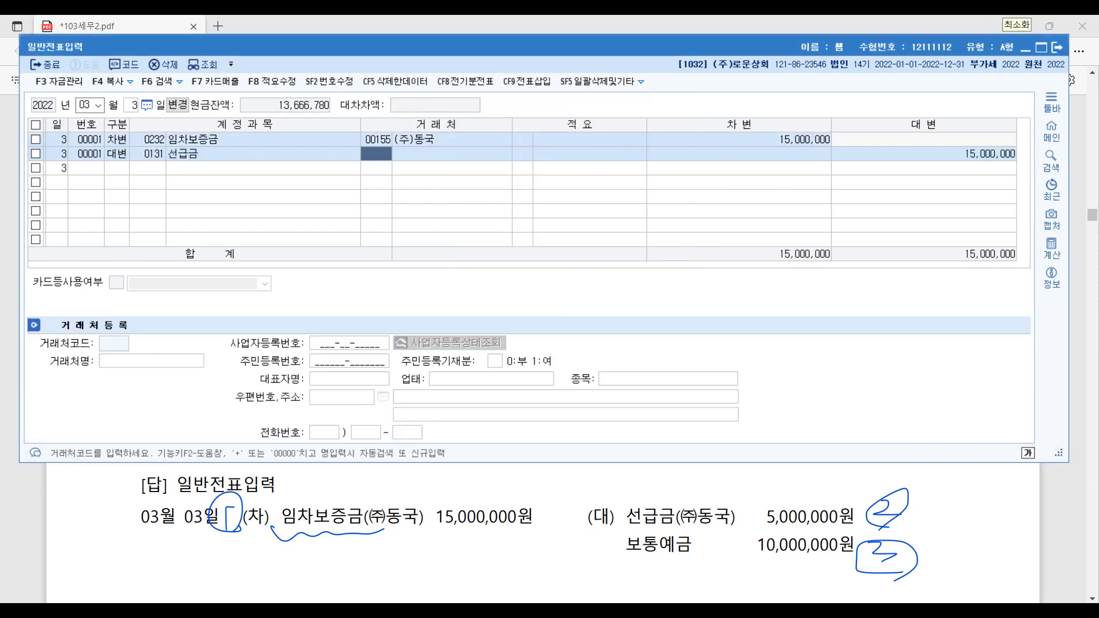
pyautogui.press('Hangul')
pyautogui.write('동국')
pyautogui.press('Return')
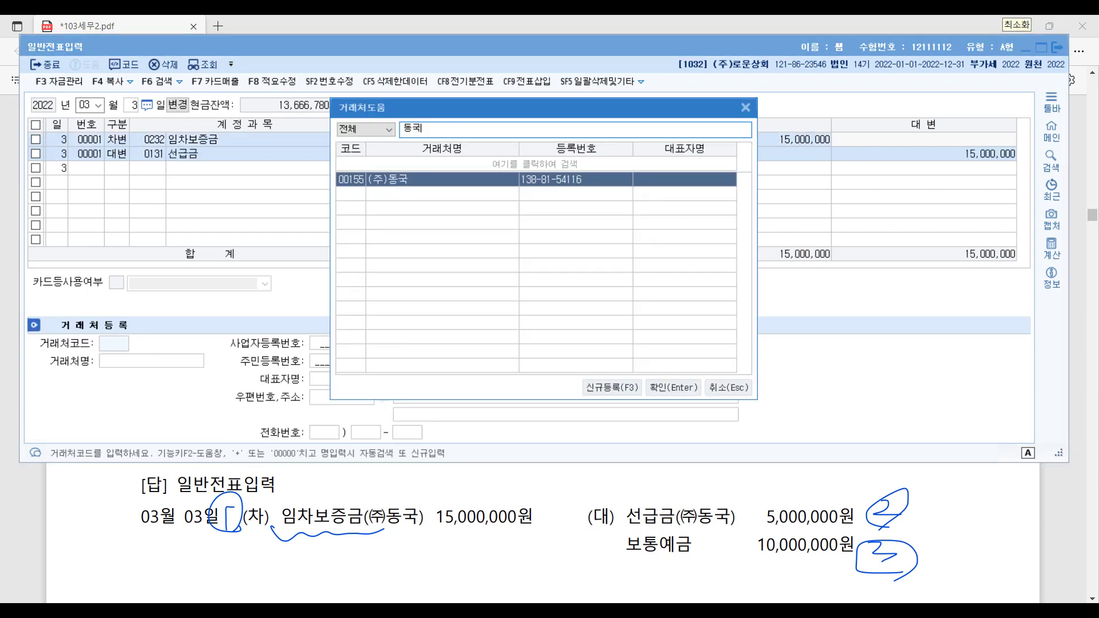
pyautogui.press('Return')
pyautogui.press('Return')
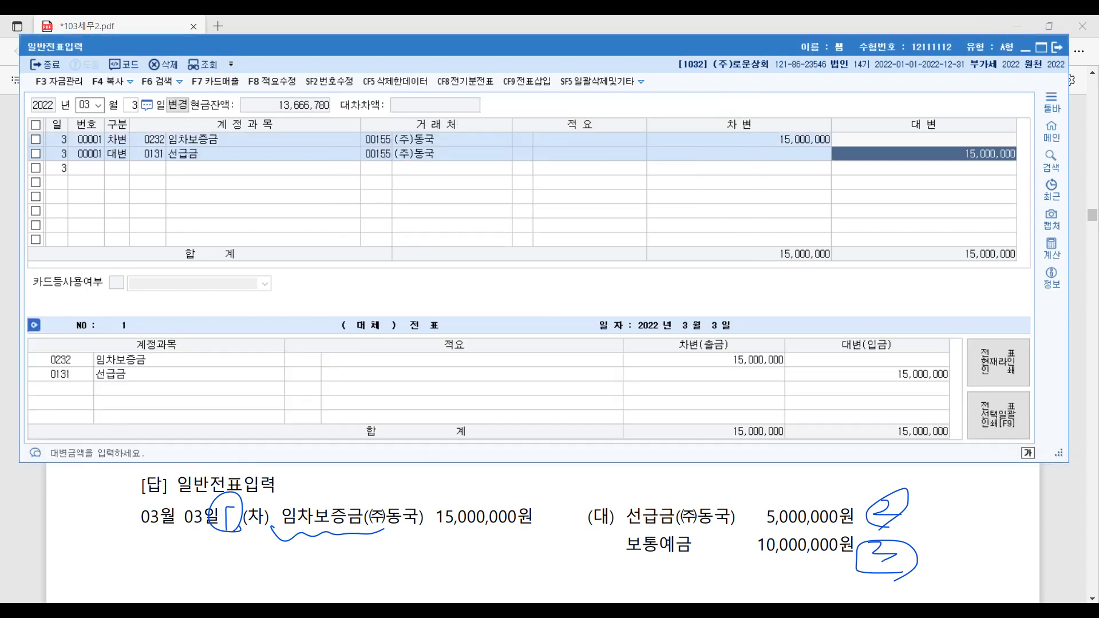
pyautogui.write('5,000,000')
pyautogui.press('Return')
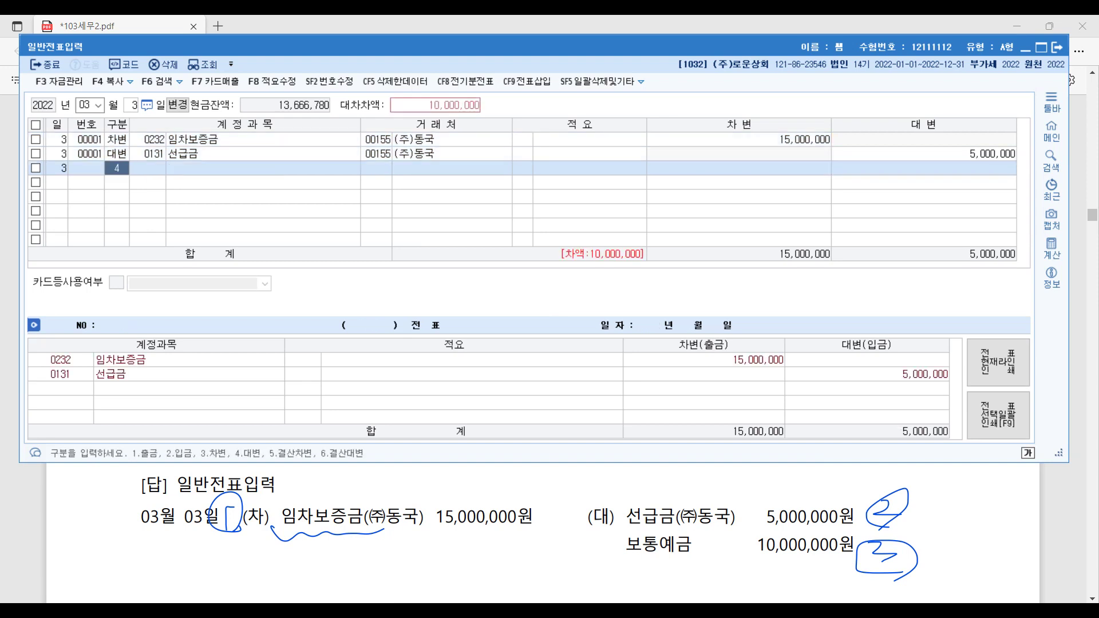
# Step: Add a second March 3 credit line for 보통예금 with the remaining 10,000,000
pyautogui.press('Return')
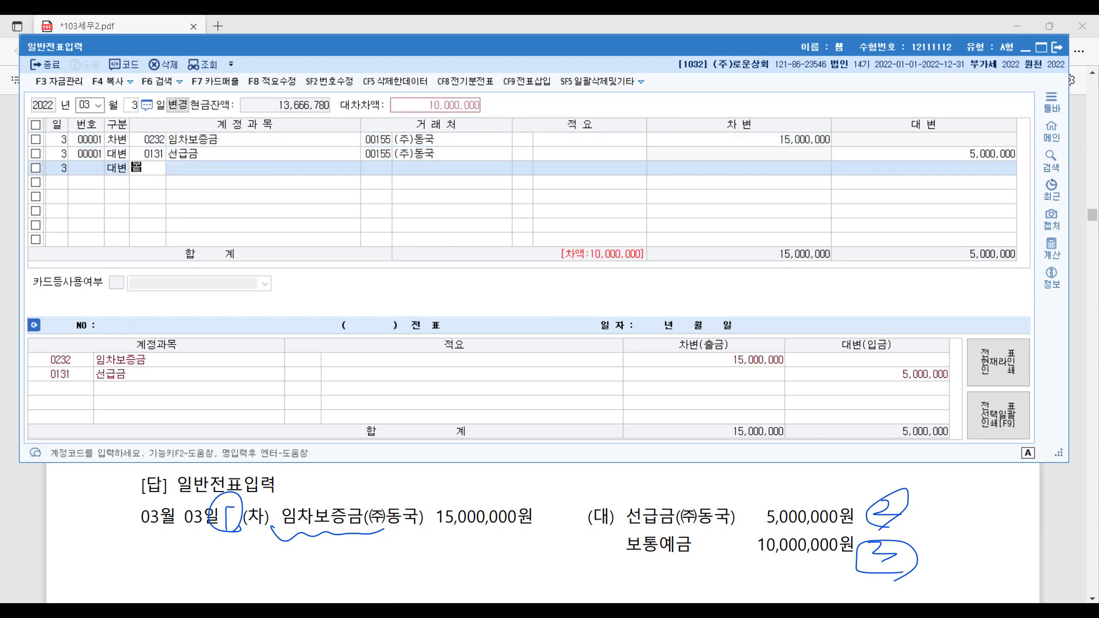
pyautogui.write('보통')
pyautogui.press('Return')
pyautogui.press('Return')
pyautogui.press('Return')
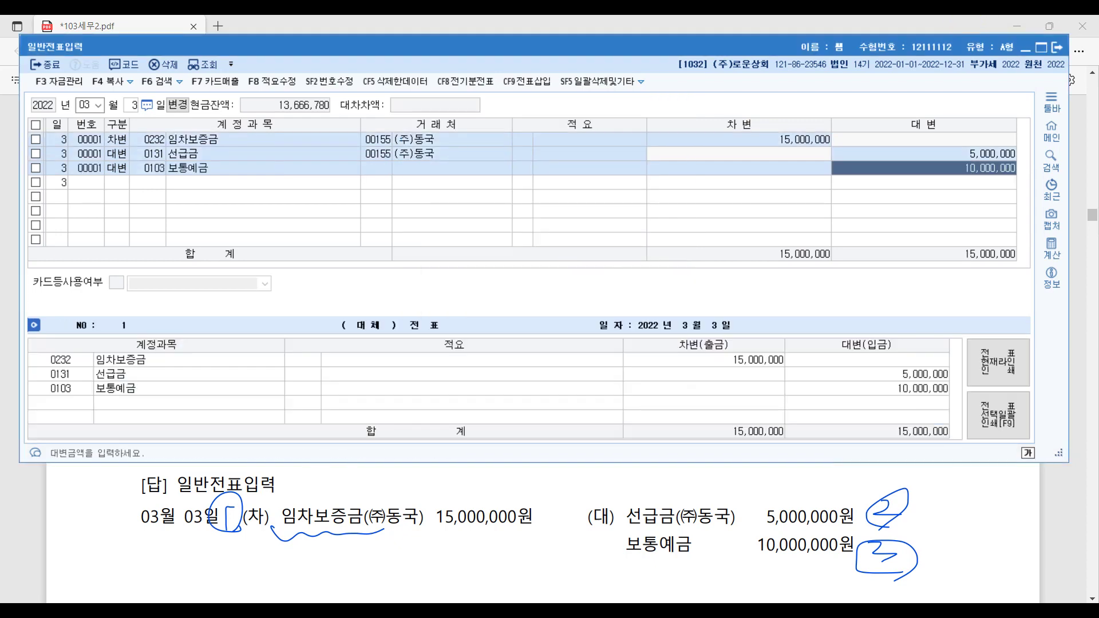
# Step: Switch to the PDF and annotate [3]: underline "02일에 취득하여 보유하고 있던", circle 단기 시세차익, and write 1 beside the 단기매매증권 line
pyautogui.hotkey('alt', 'Tab')
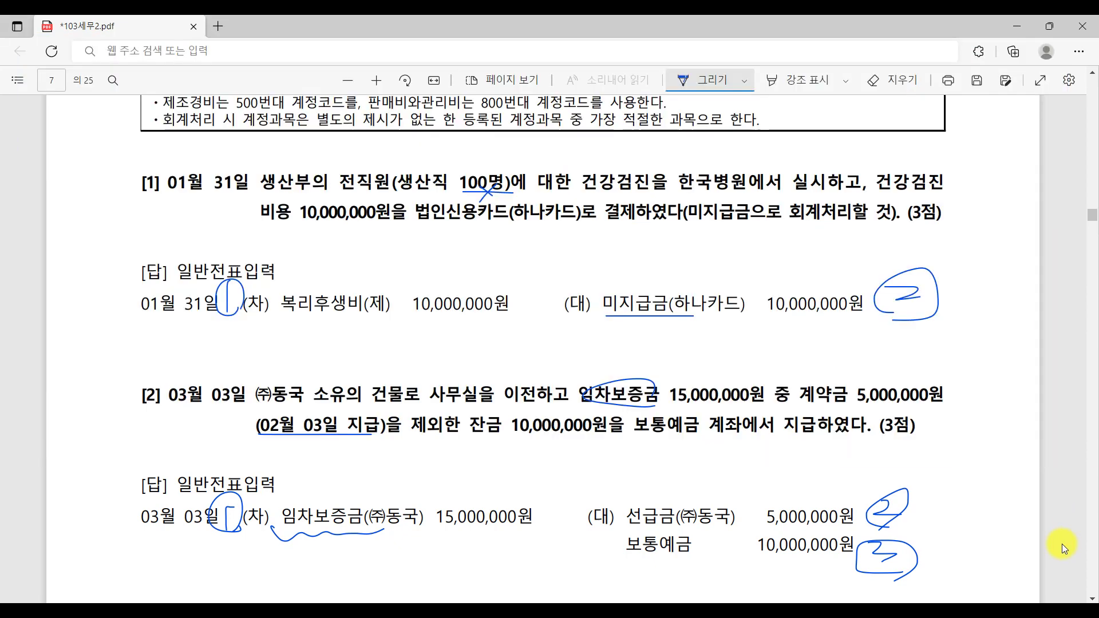
pyautogui.scroll(-6, 1062, 544)
pyautogui.scroll(-5, 1062, 544)
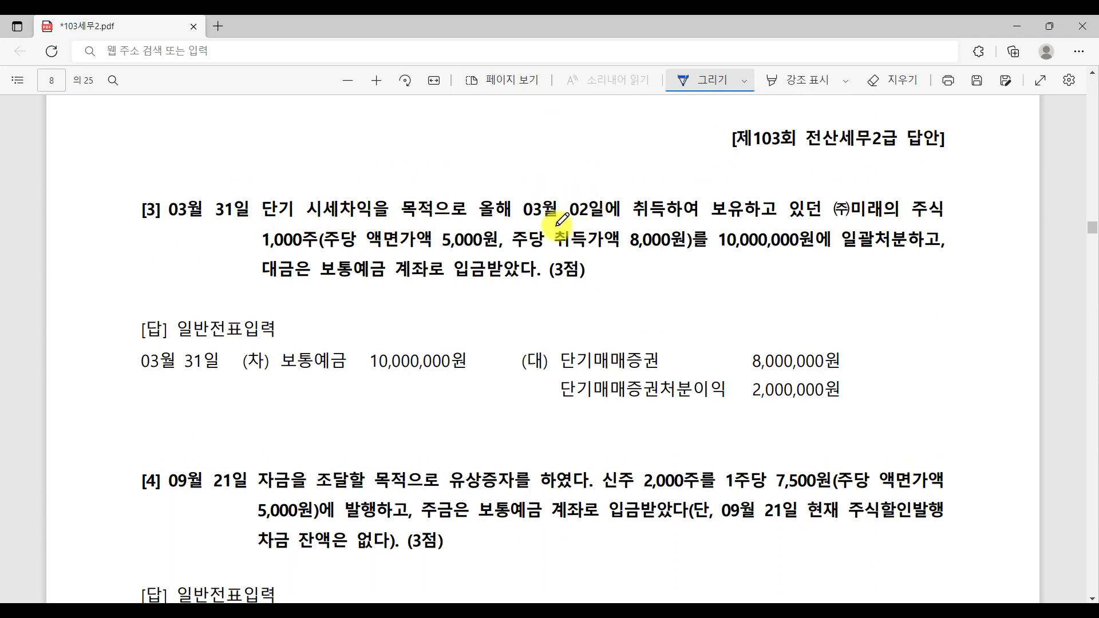
pyautogui.moveTo(570, 223); pyautogui.dragTo(803, 220)
pyautogui.moveTo(550, 221); pyautogui.dragTo(820, 219)
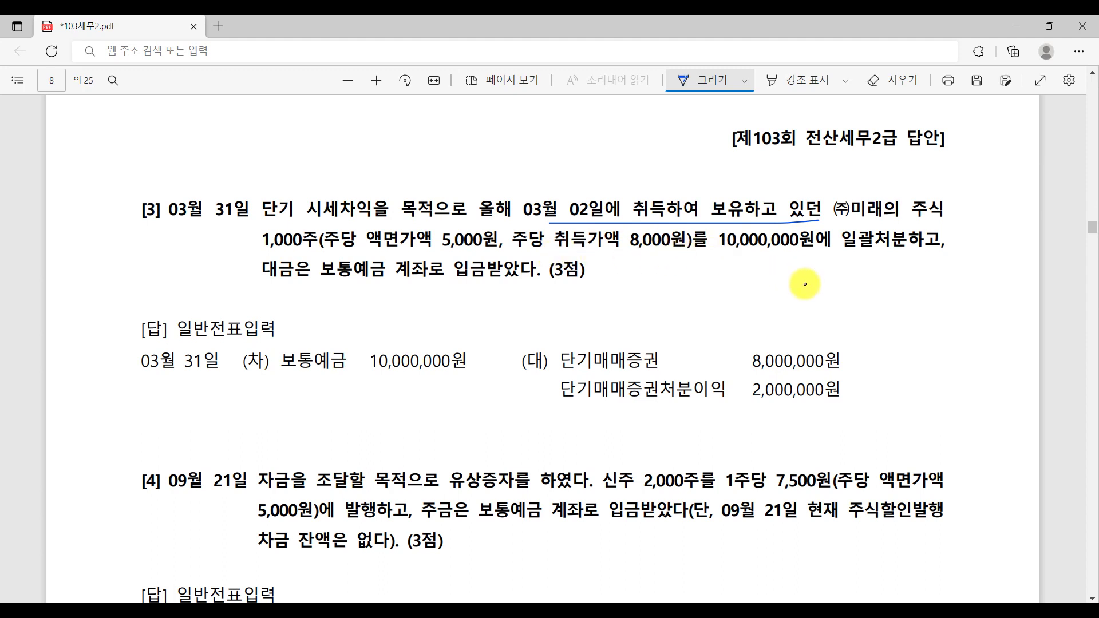
pyautogui.moveTo(366, 195); pyautogui.dragTo(357, 229)
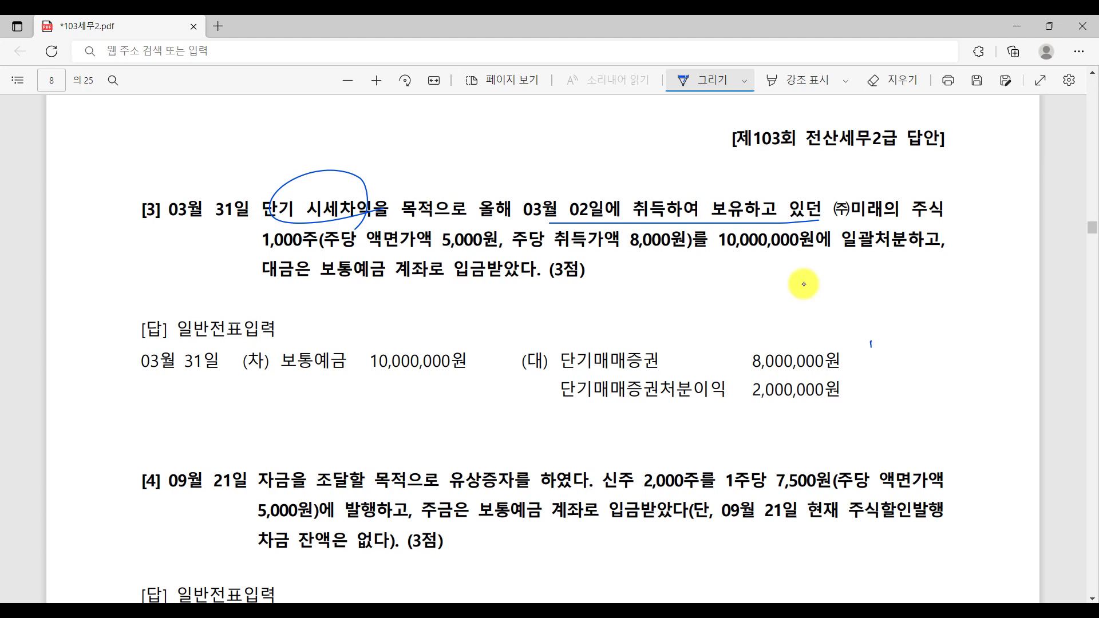
pyautogui.moveTo(873, 337); pyautogui.dragTo(883, 364)
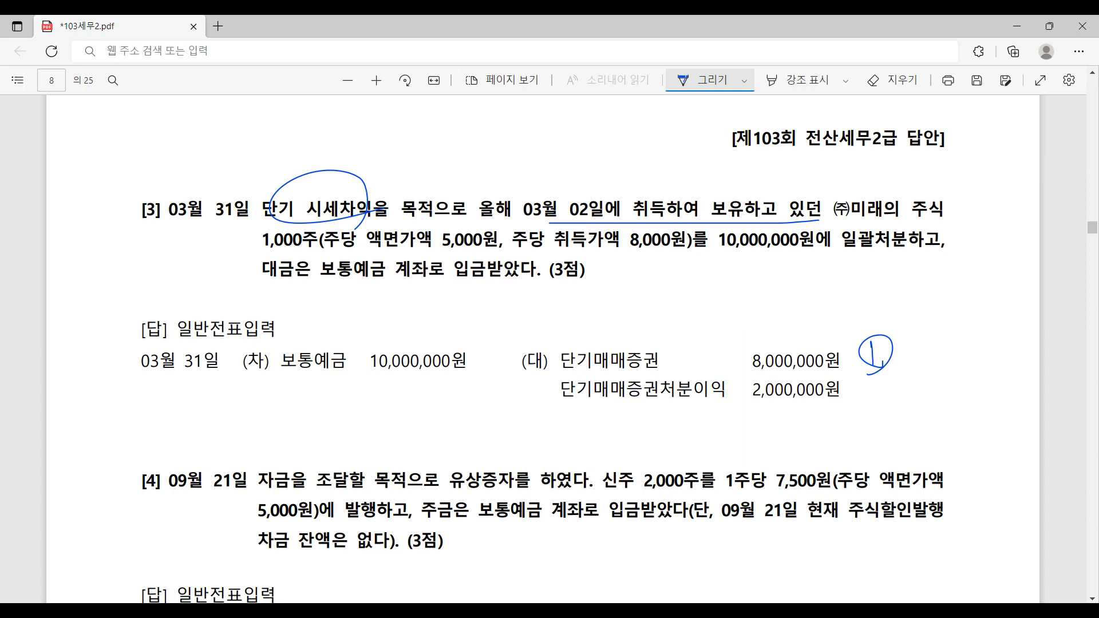
# Step: In question [3], underline 1,000주 and the acquisition price 8,000원, and cross out the par value 5,000원
pyautogui.moveTo(261, 251); pyautogui.dragTo(338, 250)
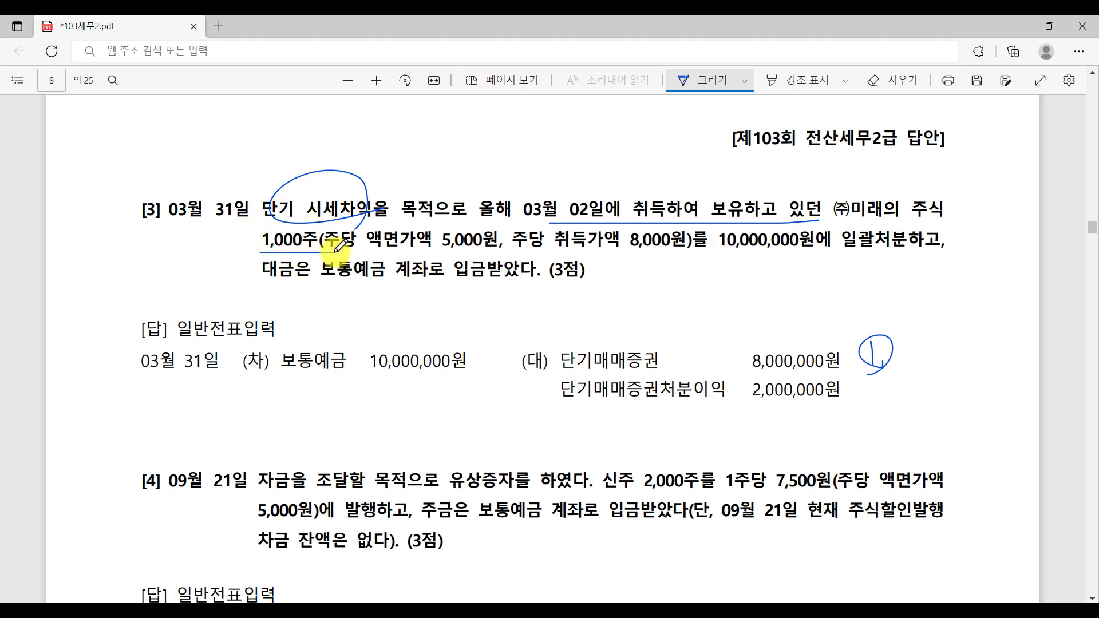
pyautogui.moveTo(606, 255); pyautogui.dragTo(690, 253)
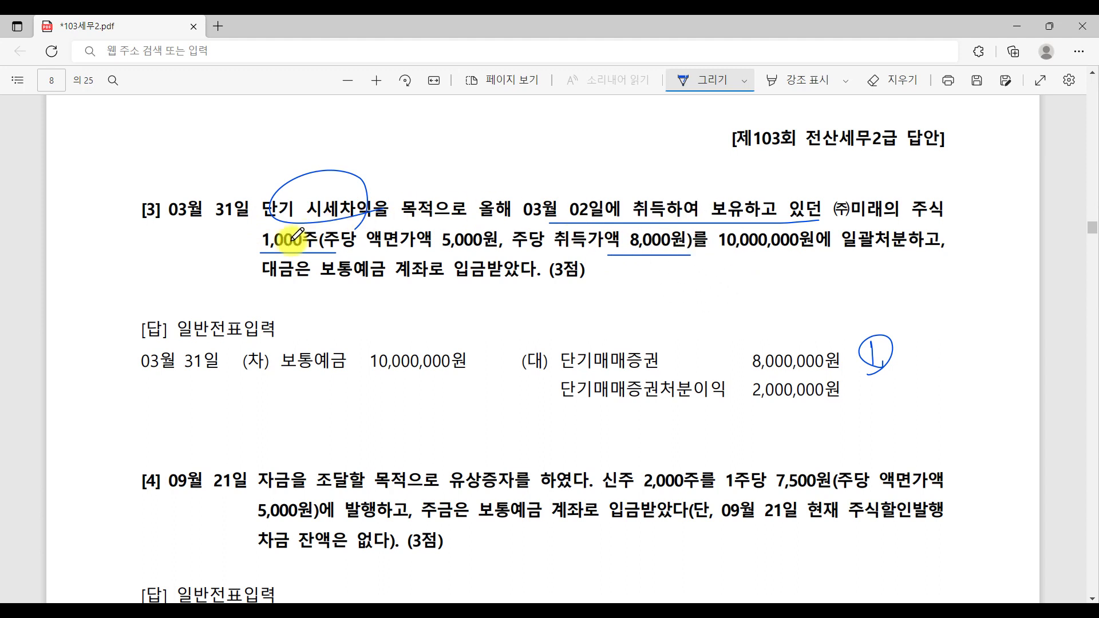
pyautogui.moveTo(433, 250)
pyautogui.mouseDown()
pyautogui.moveTo(465, 231)
pyautogui.moveTo(480, 249)
pyautogui.mouseUp()
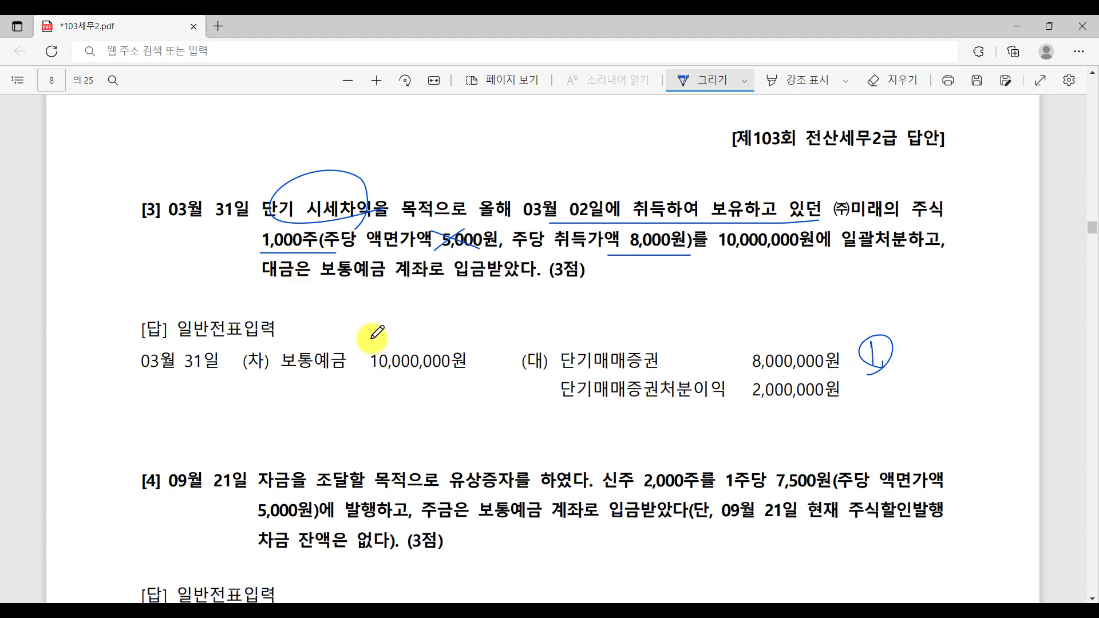
# Step: Underline "보통예금 계좌로 입금받았다" in [3], and number the 보통예금 debit line 2 and the 단기매매증권처분이익 line 3
pyautogui.moveTo(318, 278); pyautogui.dragTo(524, 277)
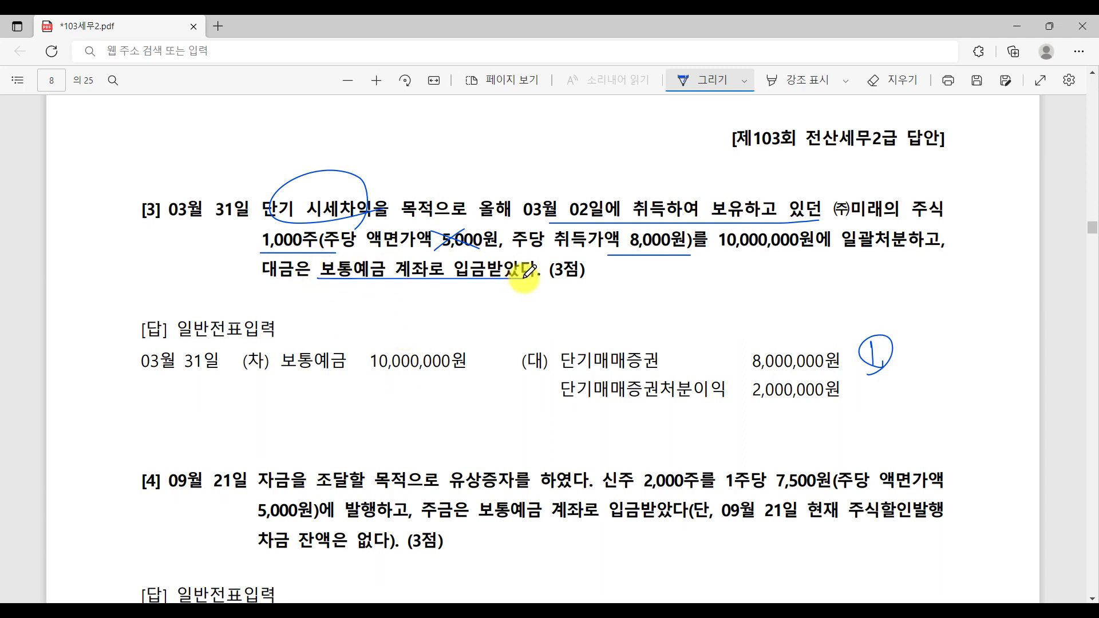
pyautogui.moveTo(259, 349)
pyautogui.mouseDown()
pyautogui.moveTo(255, 361)
pyautogui.moveTo(274, 367)
pyautogui.mouseUp()
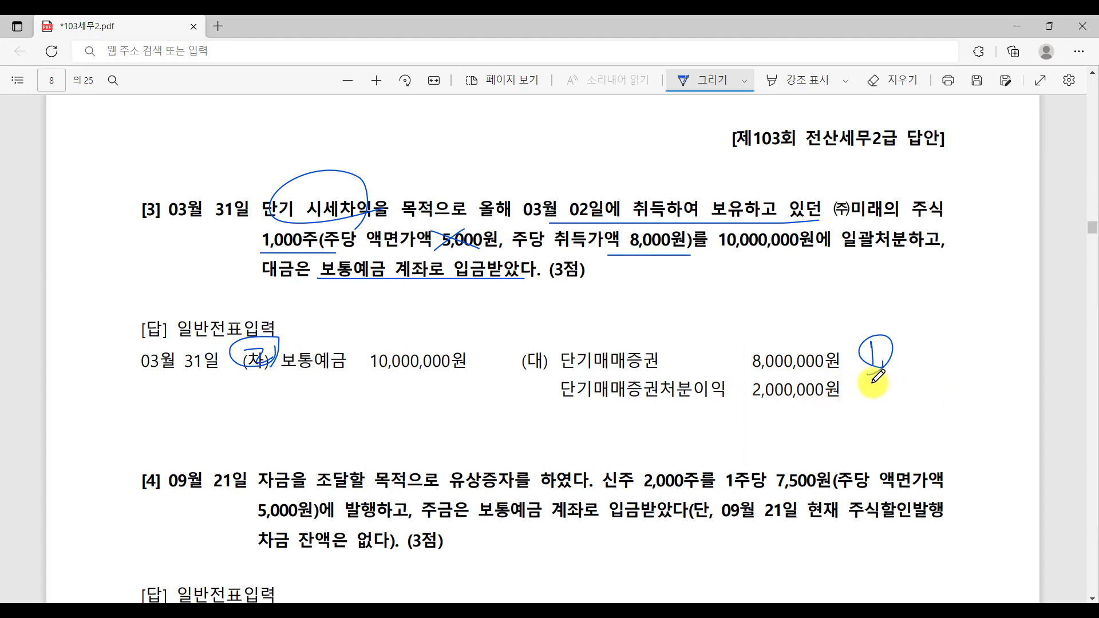
pyautogui.moveTo(874, 380)
pyautogui.mouseDown()
pyautogui.moveTo(897, 372)
pyautogui.moveTo(890, 392)
pyautogui.moveTo(901, 385)
pyautogui.mouseUp()
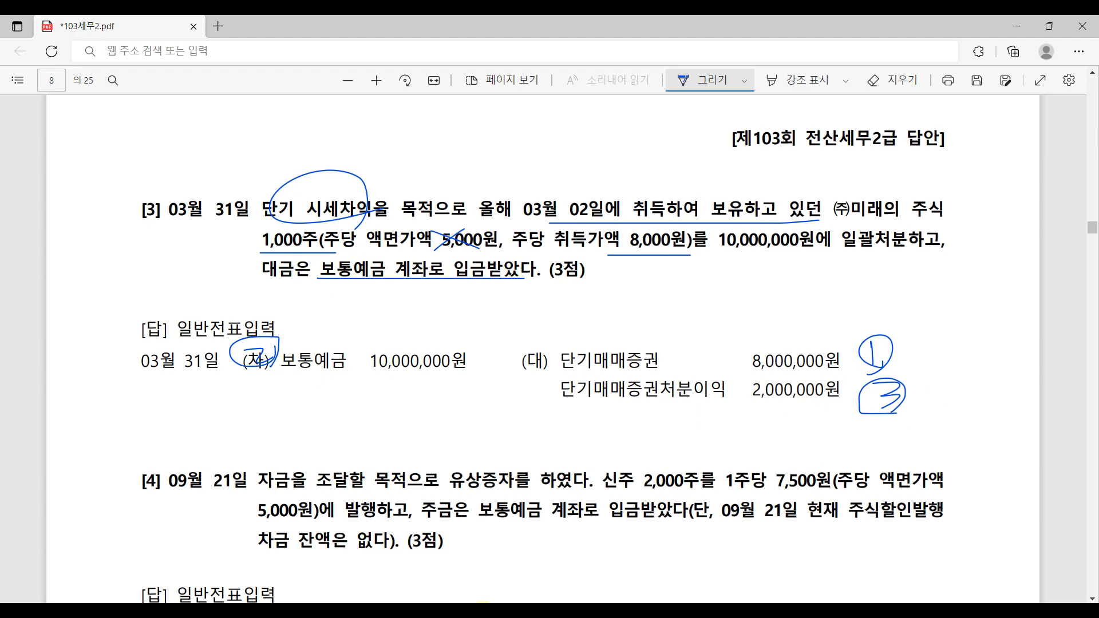
# Step: Switch to KcLep and set the general voucher date to March 31
pyautogui.click(484, 603)
pyautogui.click(130, 106)
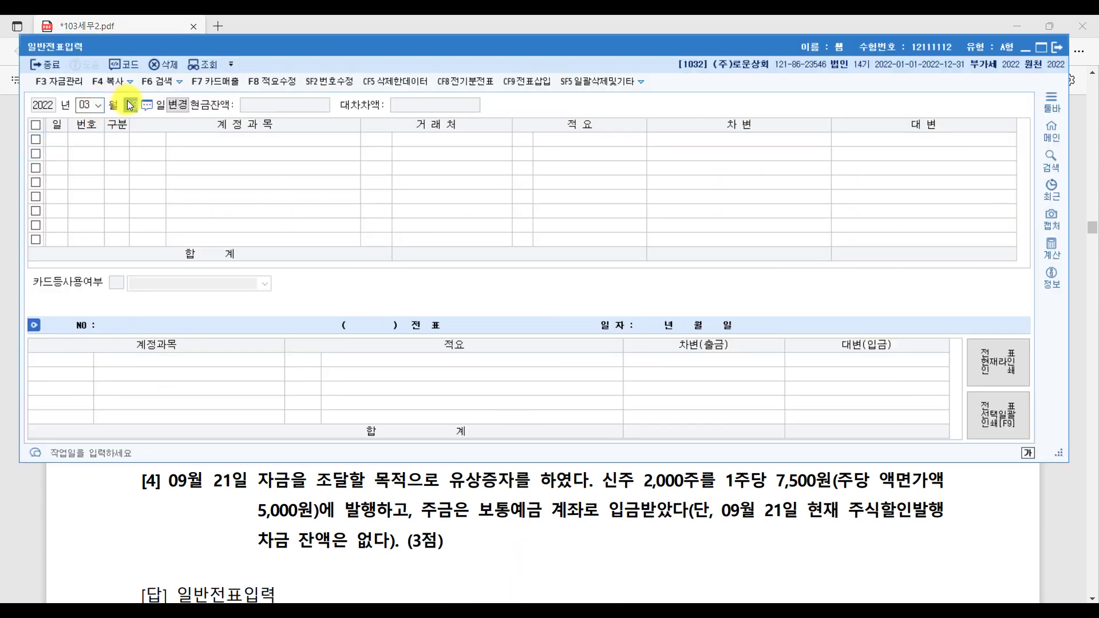
pyautogui.write('31')
pyautogui.press('Return')
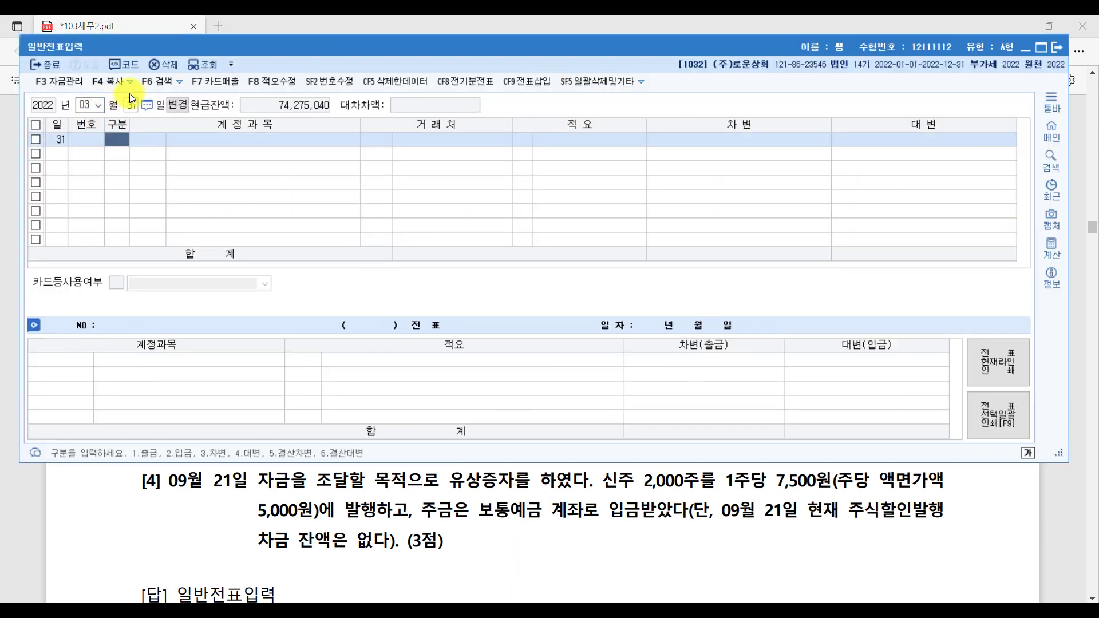
# Step: Enter the March 31 credit line for 단기매매증권 with amount 8,000,000 and no counterparty
pyautogui.write('4')
pyautogui.press('Return')
pyautogui.write('단기')
pyautogui.press('Return')
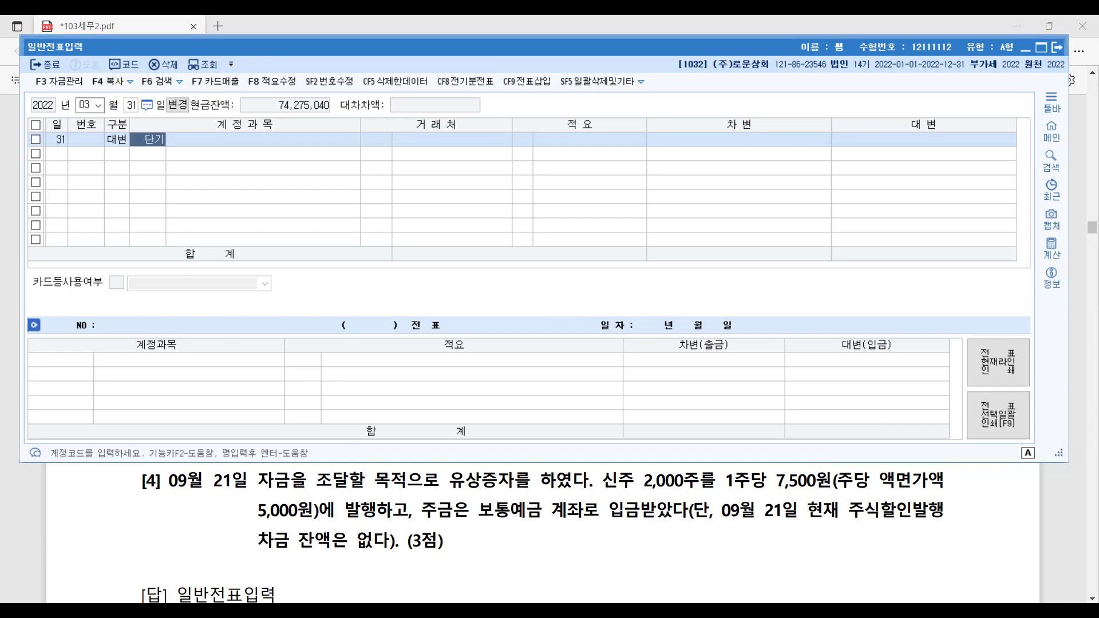
pyautogui.press('Return')
pyautogui.press('Return')
pyautogui.press('Return')
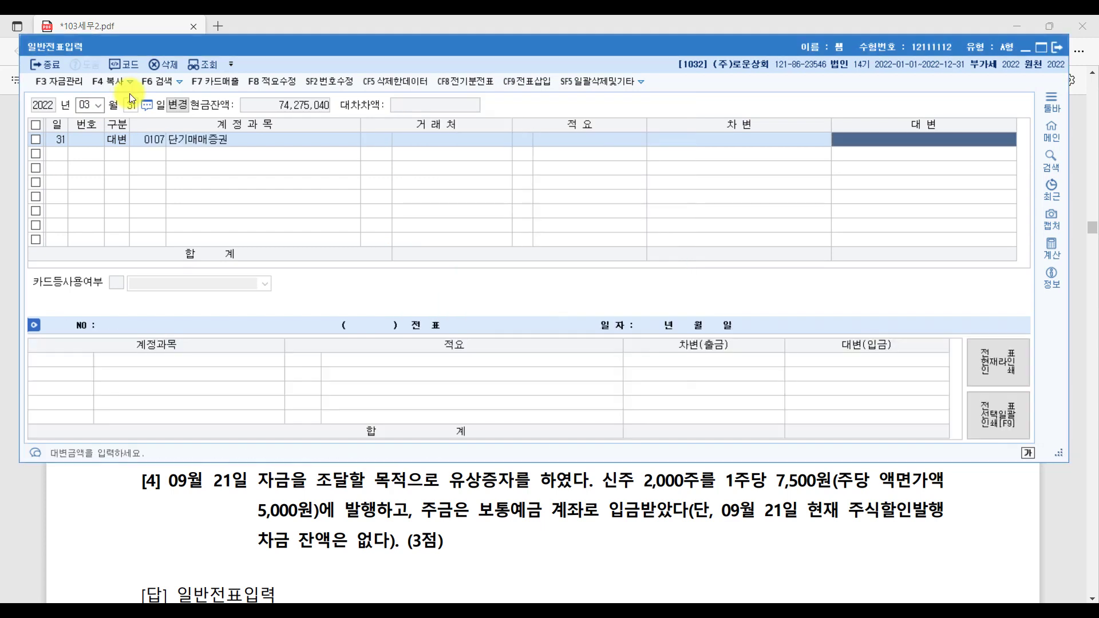
pyautogui.write('8')
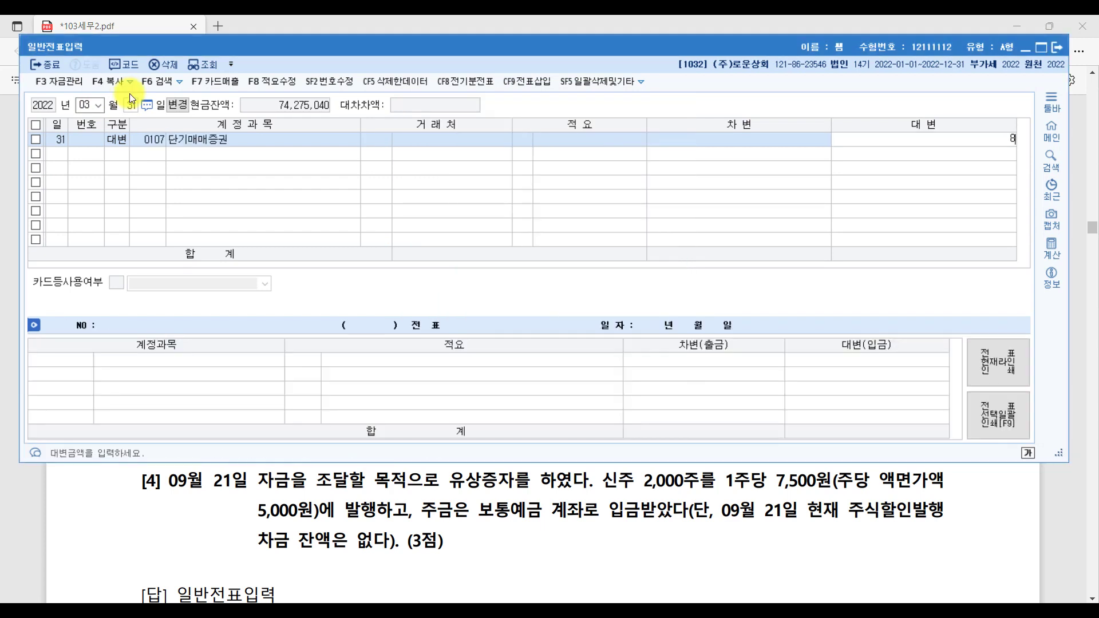
pyautogui.write(',000,000')
pyautogui.press('Return')
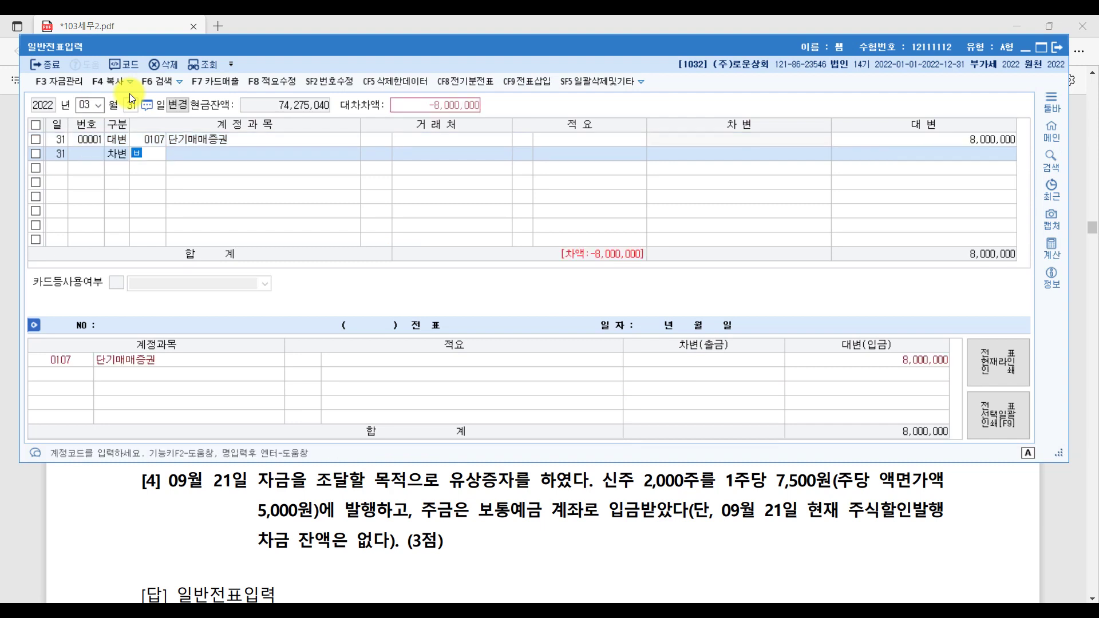
# Step: Add the March 31 debit line for 보통예금 and set its amount to 10,000,000
pyautogui.write('보통')
pyautogui.press('Return')
pyautogui.press('Return')
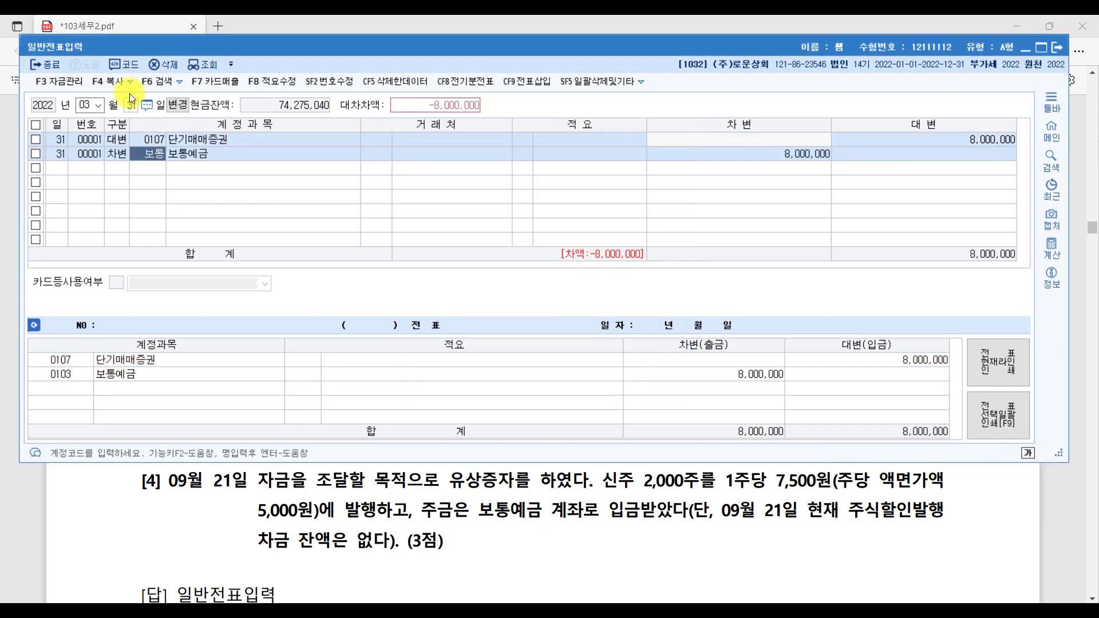
pyautogui.press('Return')
pyautogui.press('Return')
pyautogui.press('Return')
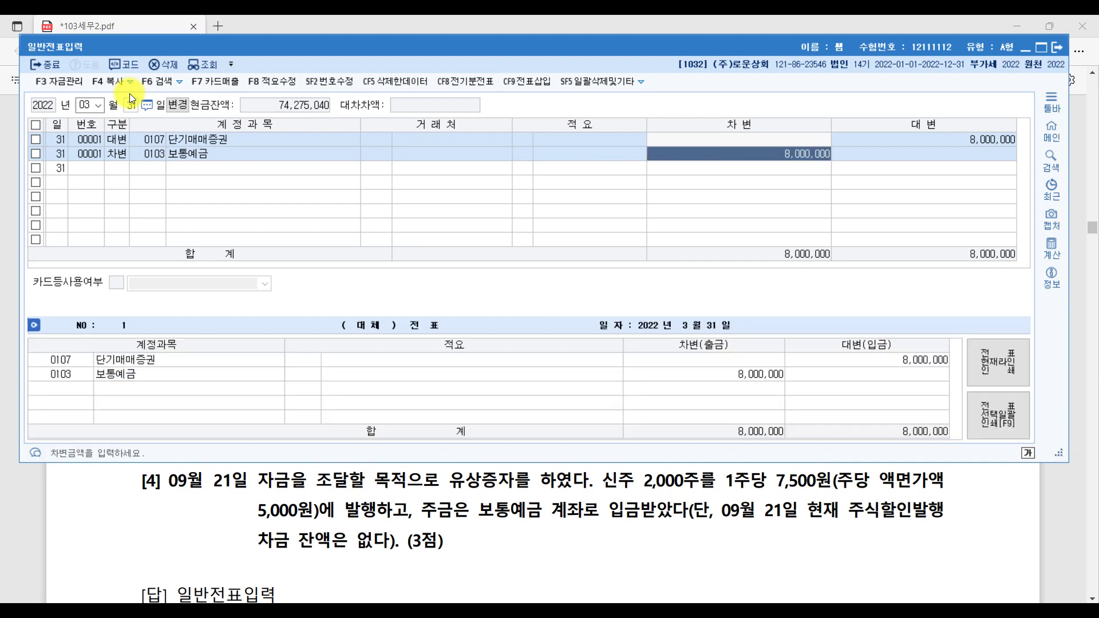
pyautogui.write('10000000')
pyautogui.press('Return')
pyautogui.press('Return')
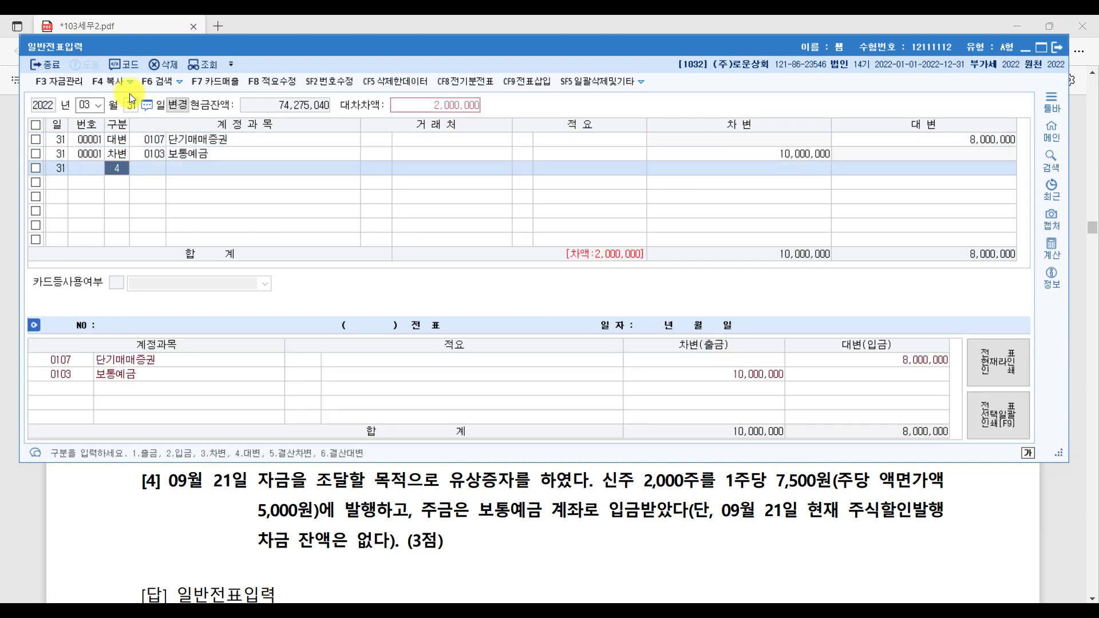
# Step: Add the March 31 credit line for 단기매매증권처분이익 with amount 2,000,000 and no counterparty
pyautogui.write('4')
pyautogui.press('Return')
pyautogui.write('단기')
pyautogui.press('Return')
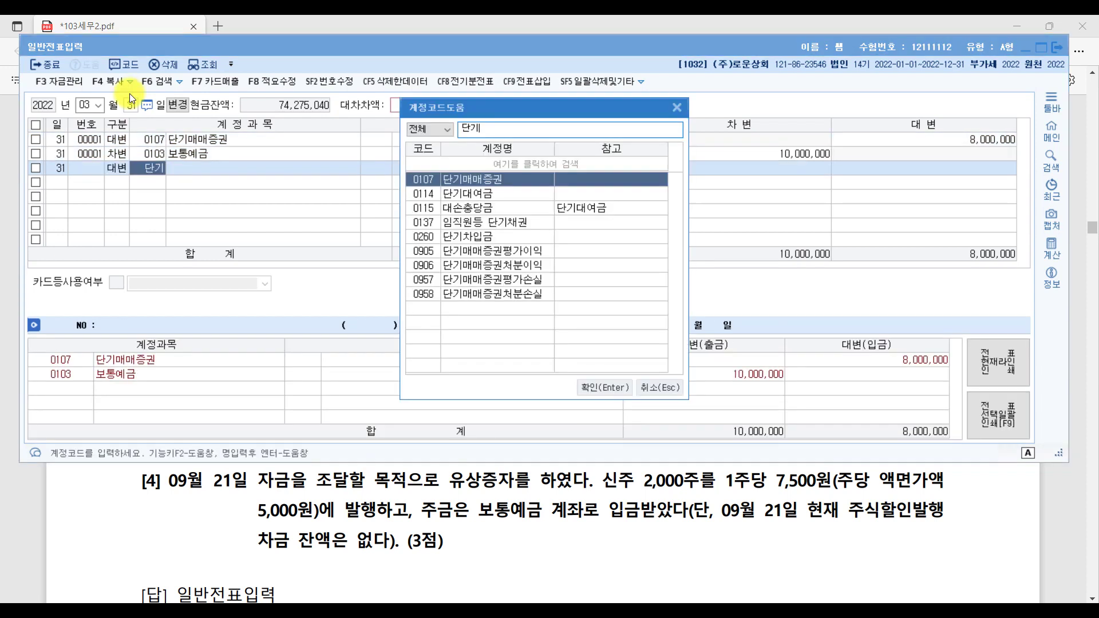
pyautogui.press('Down')
pyautogui.press('Down')
pyautogui.press('Down')
pyautogui.press('Down')
pyautogui.press('Down')
pyautogui.press('Down')
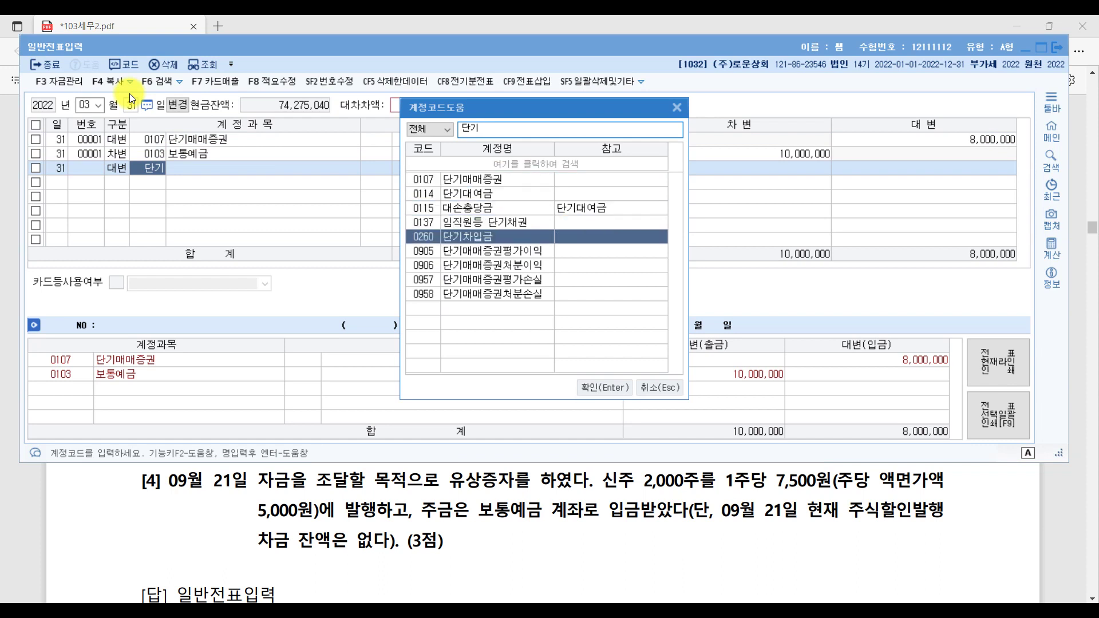
pyautogui.press('Escape')
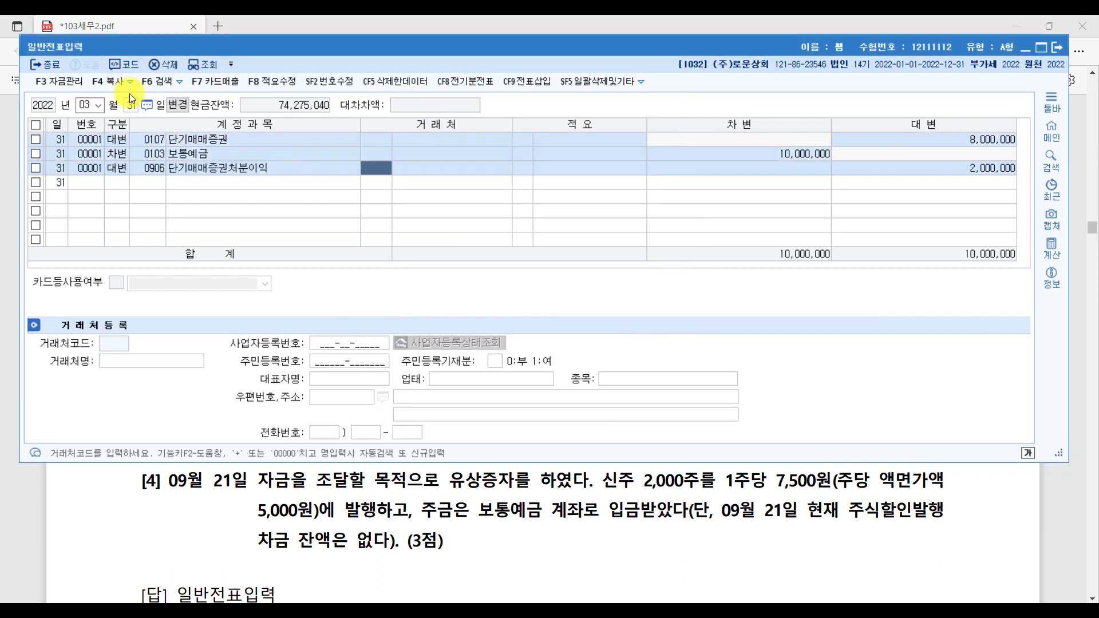
pyautogui.press('Return')
pyautogui.press('Return')
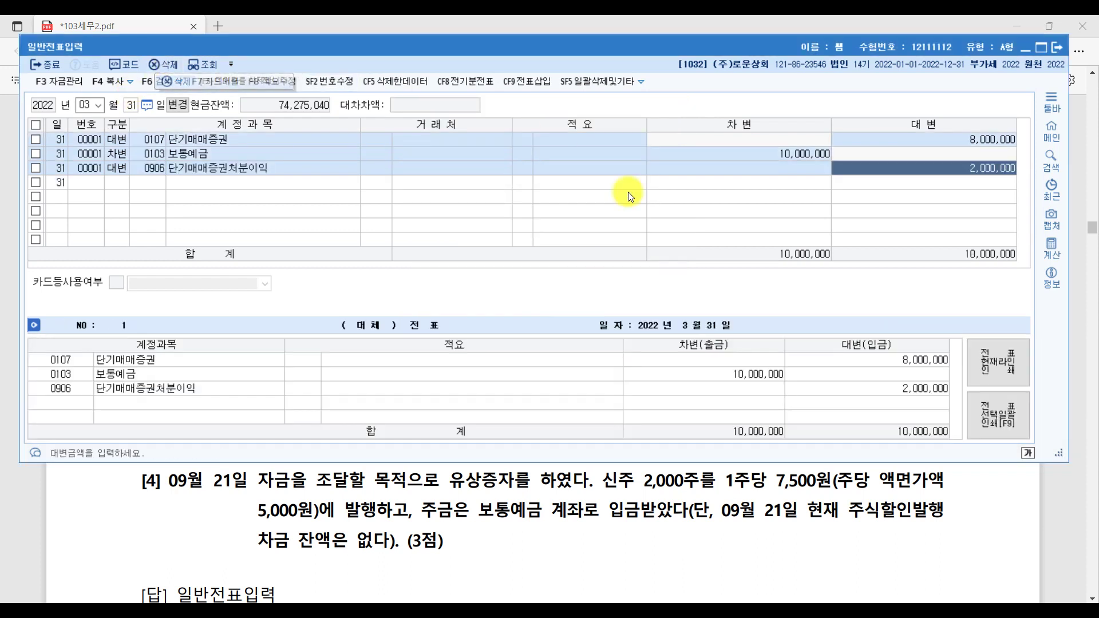
# Step: Switch to the exam PDF and draw a star on the number of question [4]
pyautogui.click(1053, 508)
pyautogui.scroll(-4, 833, 440)
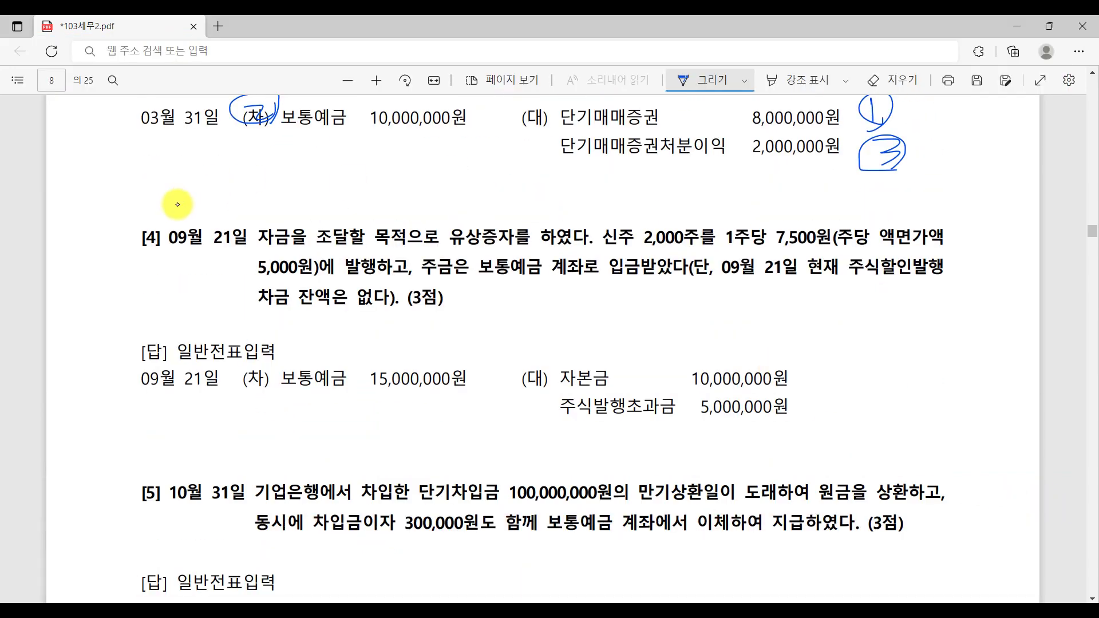
pyautogui.moveTo(177, 204); pyautogui.dragTo(175, 217)
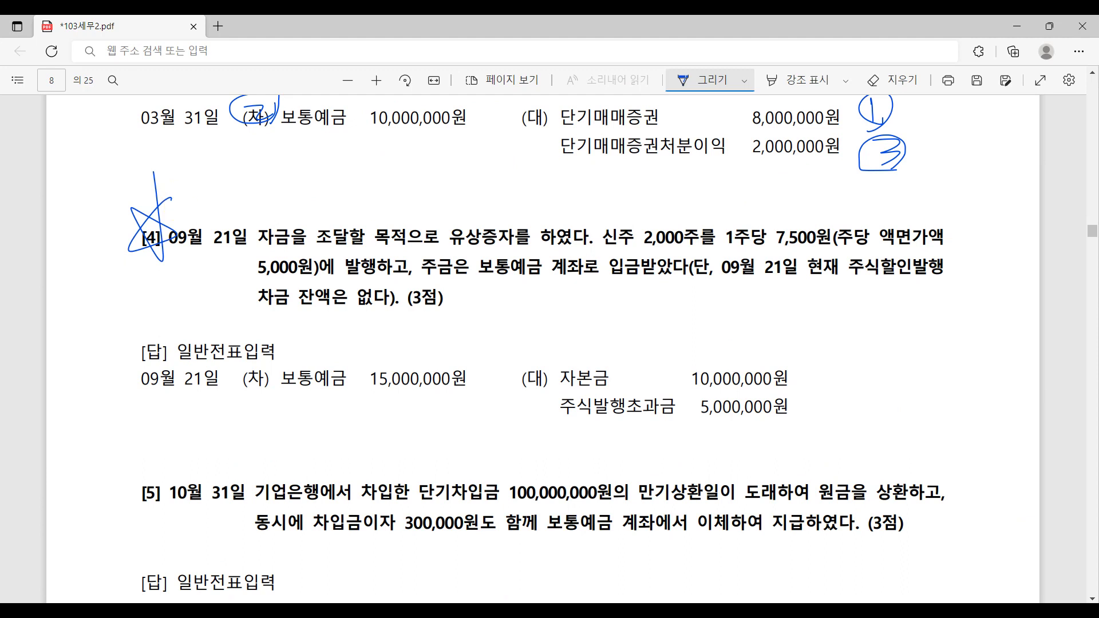
pyautogui.click(233, 250)
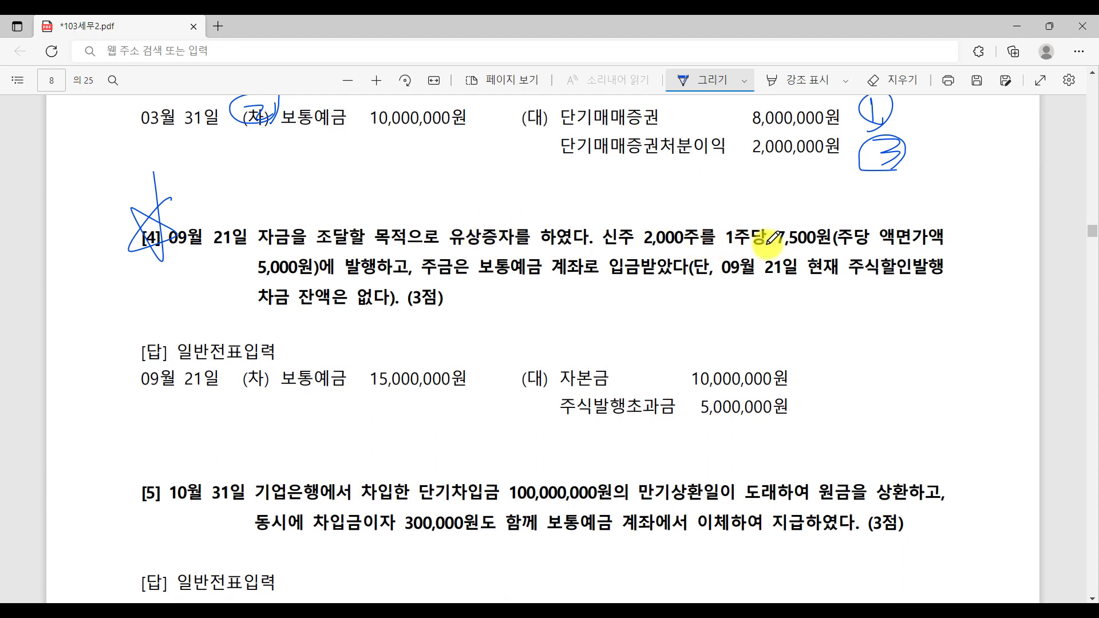
# Step: Underline 7,500원, 액면가액 5,000원, 발행하고, the 보통예금 deposit phrase and the 주식할인발행차금 balance condition in question [4]
pyautogui.moveTo(766, 245); pyautogui.dragTo(824, 244)
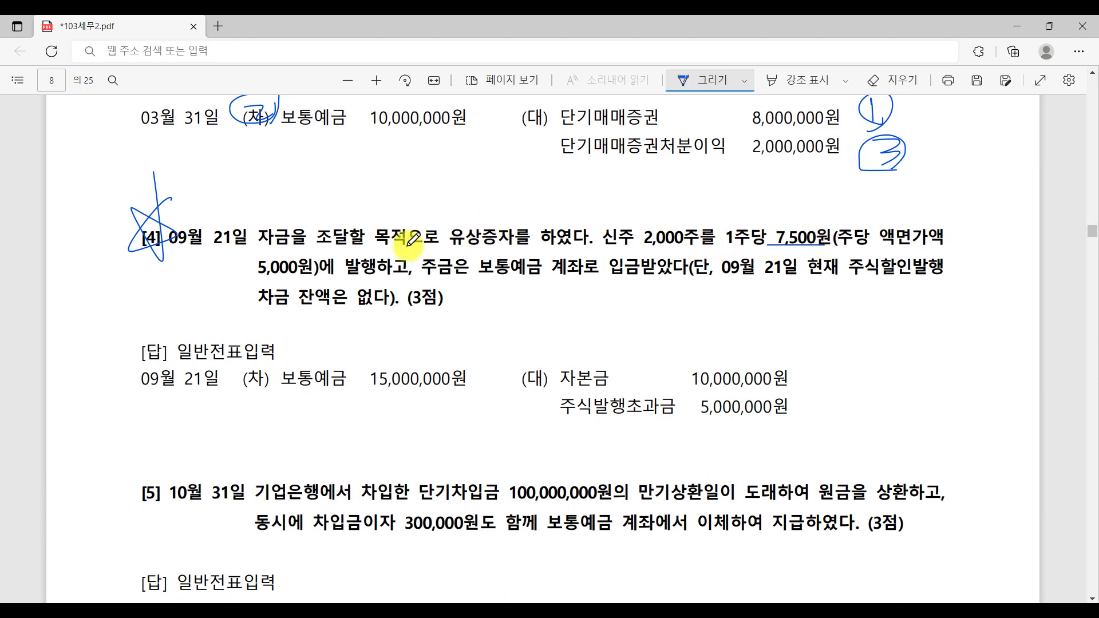
pyautogui.moveTo(331, 272); pyautogui.dragTo(408, 272)
pyautogui.moveTo(894, 250); pyautogui.dragTo(941, 250)
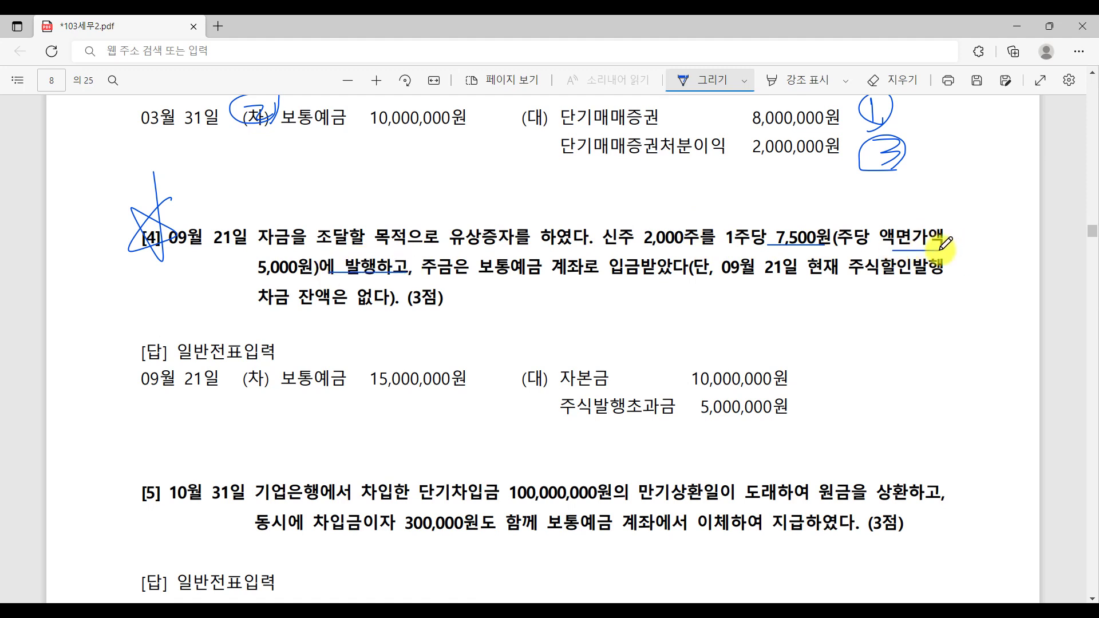
pyautogui.moveTo(267, 280); pyautogui.dragTo(319, 279)
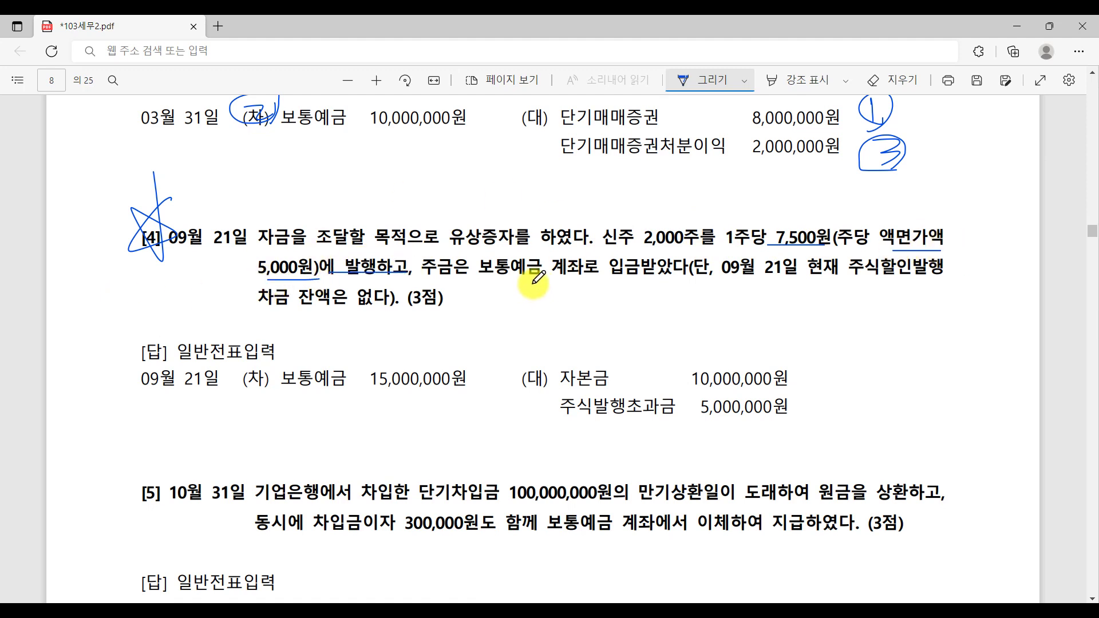
pyautogui.moveTo(479, 278); pyautogui.dragTo(699, 281)
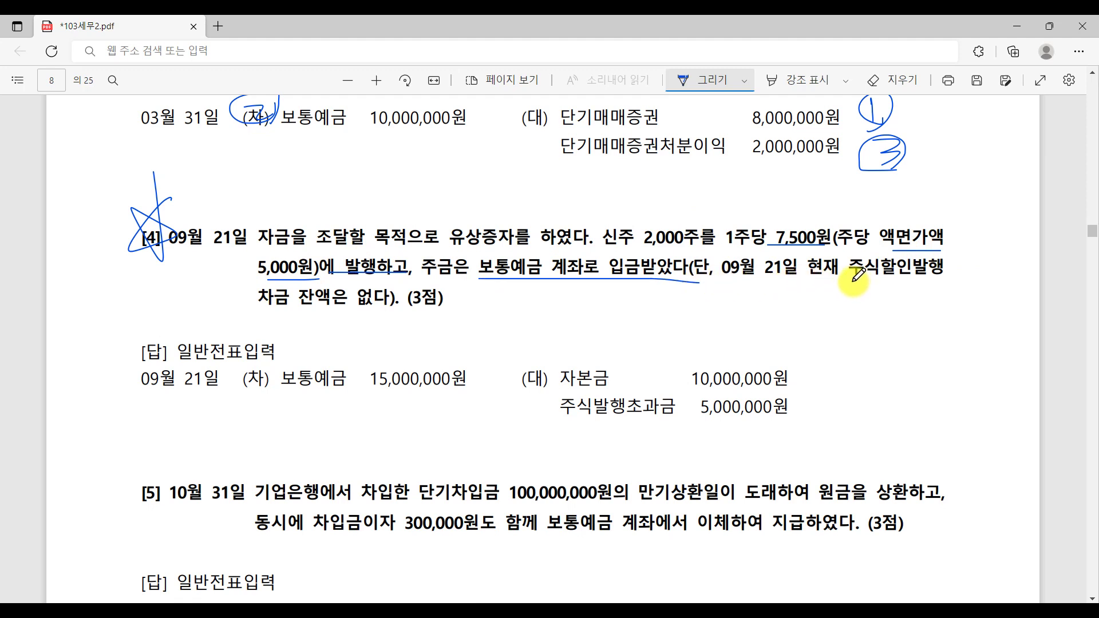
pyautogui.moveTo(852, 281); pyautogui.dragTo(943, 282)
pyautogui.moveTo(258, 307); pyautogui.dragTo(395, 306)
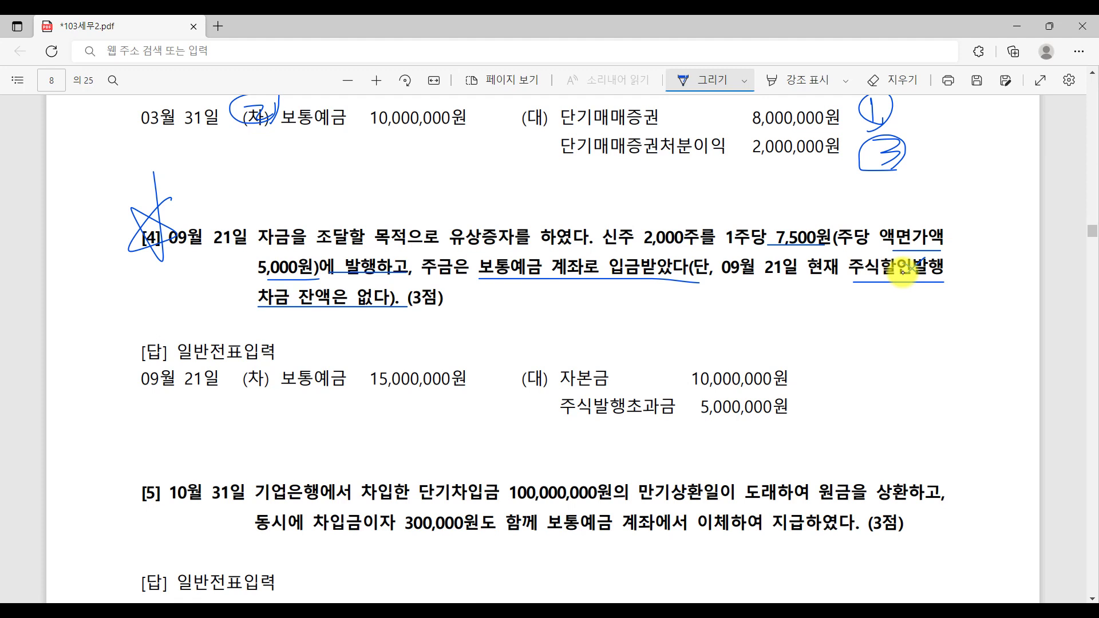
# Step: Number the 자본금 line of answer [4] as 1 and handwrite the formula 발행주식수 × 액면가액 beside it
pyautogui.moveTo(811, 354); pyautogui.dragTo(800, 387)
pyautogui.moveTo(849, 327)
pyautogui.mouseDown()
pyautogui.moveTo(855, 358)
pyautogui.moveTo(881, 363)
pyautogui.moveTo(891, 352)
pyautogui.moveTo(918, 366)
pyautogui.mouseUp()
pyautogui.moveTo(924, 344)
pyautogui.mouseDown()
pyautogui.moveTo(932, 352)
pyautogui.moveTo(920, 354)
pyautogui.mouseUp()
pyautogui.moveTo(947, 325)
pyautogui.mouseDown()
pyautogui.moveTo(941, 347)
pyautogui.moveTo(953, 352)
pyautogui.mouseUp()
pyautogui.click(966, 341)
pyautogui.click(965, 347)
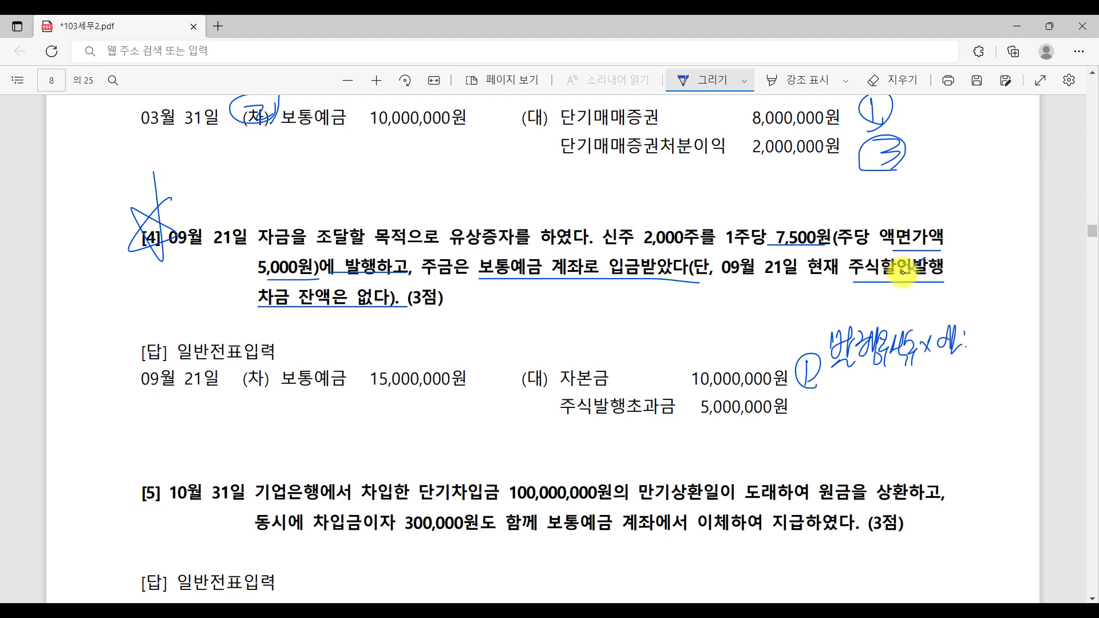
pyautogui.moveTo(969, 331)
pyautogui.mouseDown()
pyautogui.moveTo(985, 348)
pyautogui.moveTo(1008, 347)
pyautogui.mouseUp()
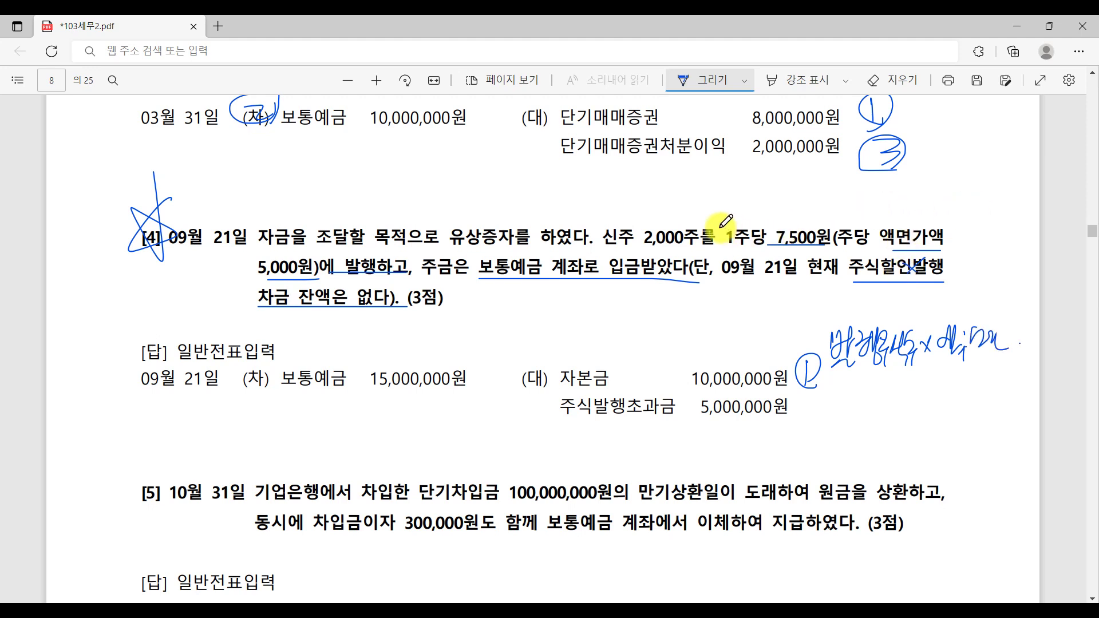
# Step: Circle 2,000주 and the 5,000원 par value in question [4], and put a check mark above 7,500원
pyautogui.click(675, 228)
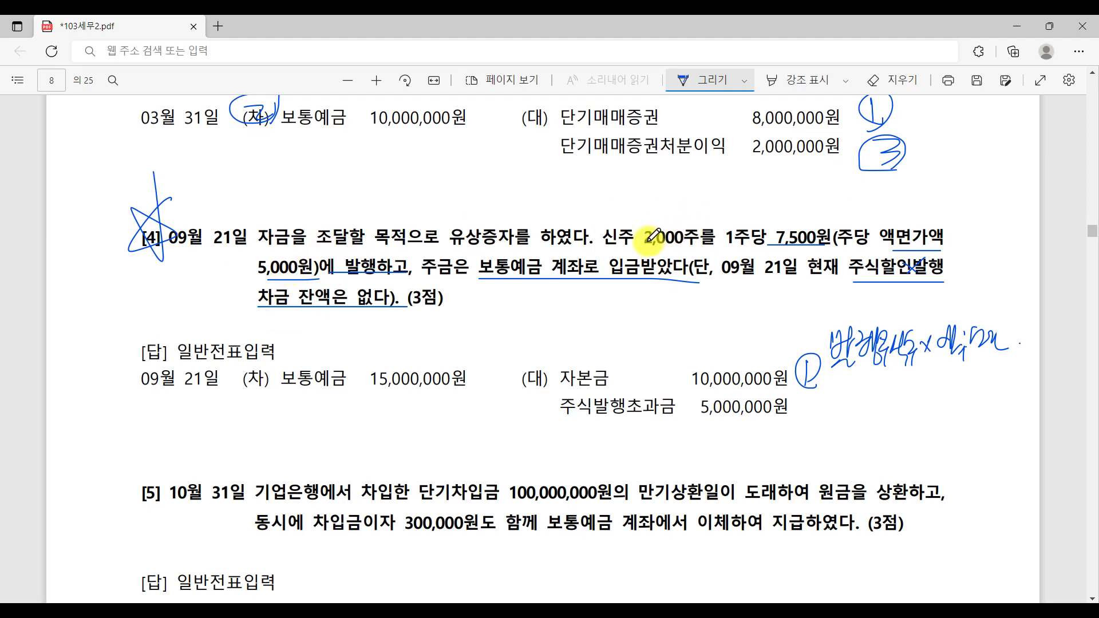
pyautogui.moveTo(645, 229)
pyautogui.mouseDown()
pyautogui.moveTo(690, 252)
pyautogui.moveTo(647, 216)
pyautogui.mouseUp()
pyautogui.moveTo(263, 270)
pyautogui.mouseDown()
pyautogui.moveTo(319, 241)
pyautogui.moveTo(341, 269)
pyautogui.mouseUp()
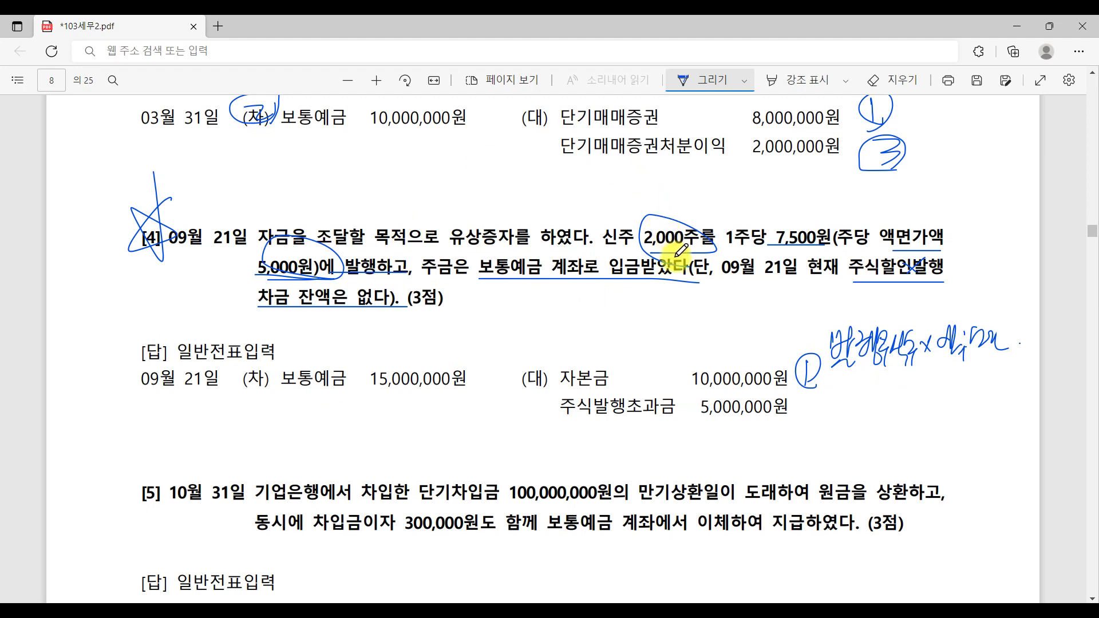
pyautogui.moveTo(786, 217); pyautogui.dragTo(833, 185)
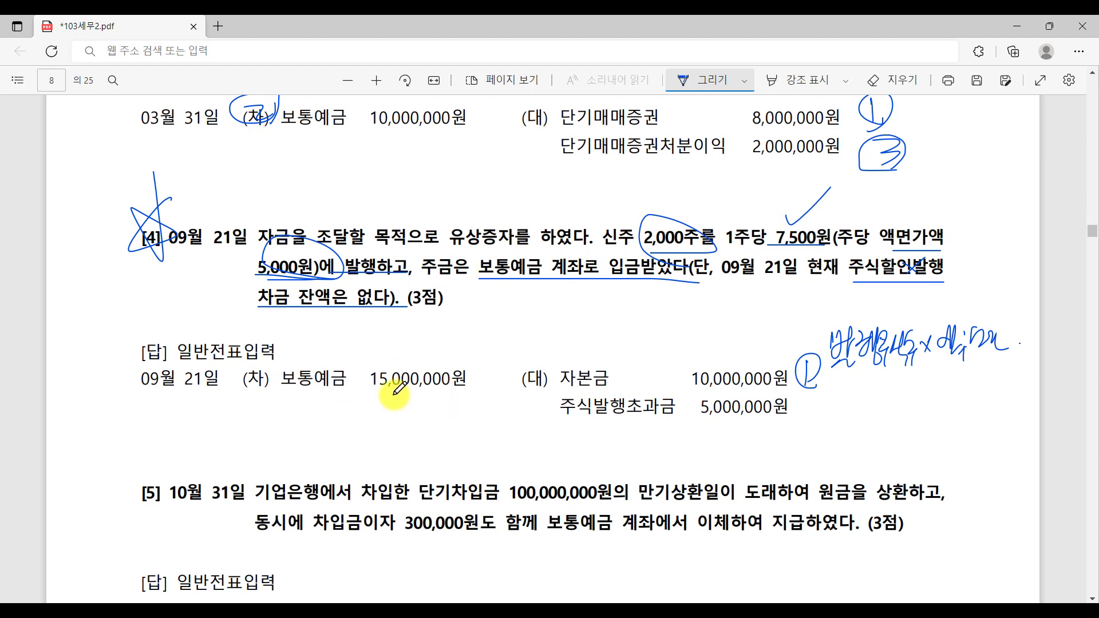
# Step: Mark the 보통예금 debit line of answer [4] with a circled 2, then underline 주식발행초과금 and circle a 2 beside its amount
pyautogui.moveTo(252, 382)
pyautogui.mouseDown()
pyautogui.moveTo(225, 381)
pyautogui.moveTo(240, 359)
pyautogui.moveTo(251, 390)
pyautogui.mouseUp()
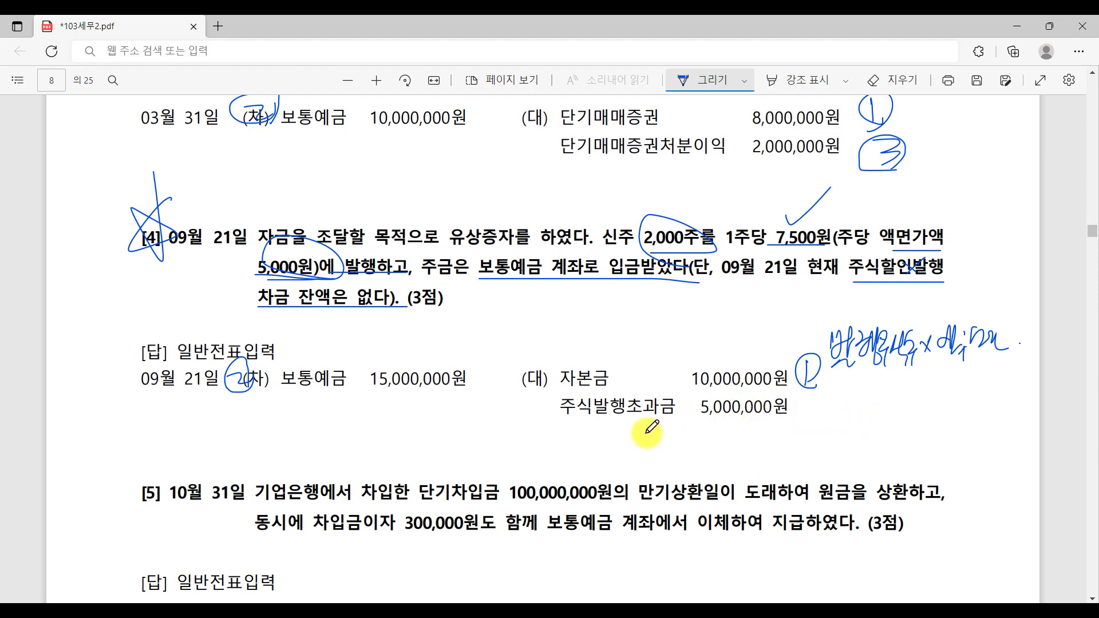
pyautogui.moveTo(559, 425); pyautogui.dragTo(706, 428)
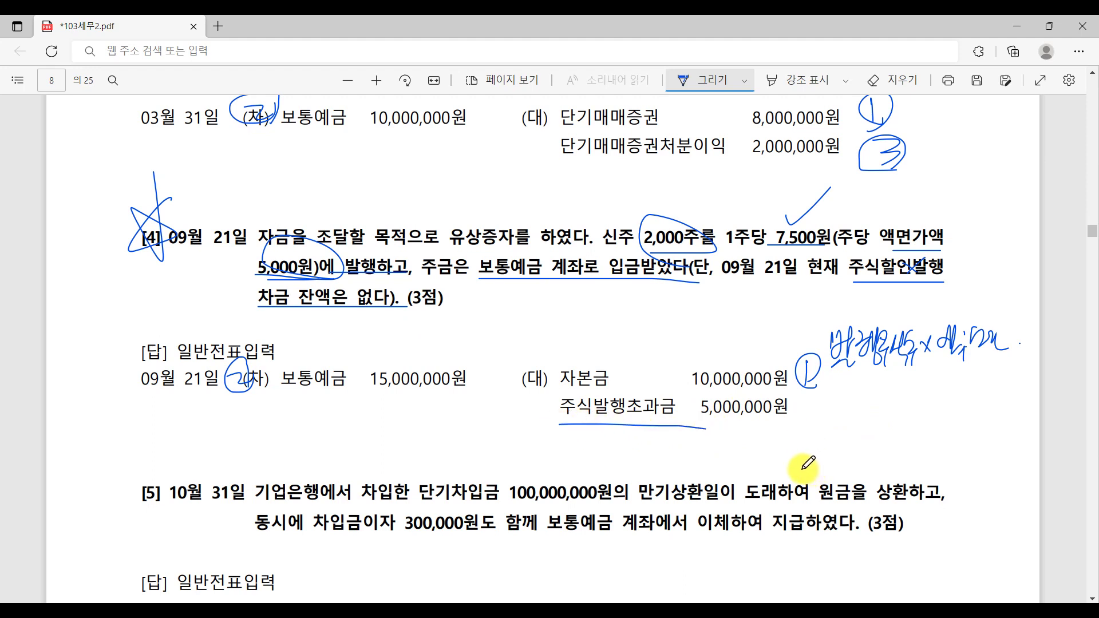
pyautogui.moveTo(801, 403)
pyautogui.mouseDown()
pyautogui.moveTo(844, 423)
pyautogui.moveTo(788, 432)
pyautogui.moveTo(856, 426)
pyautogui.mouseUp()
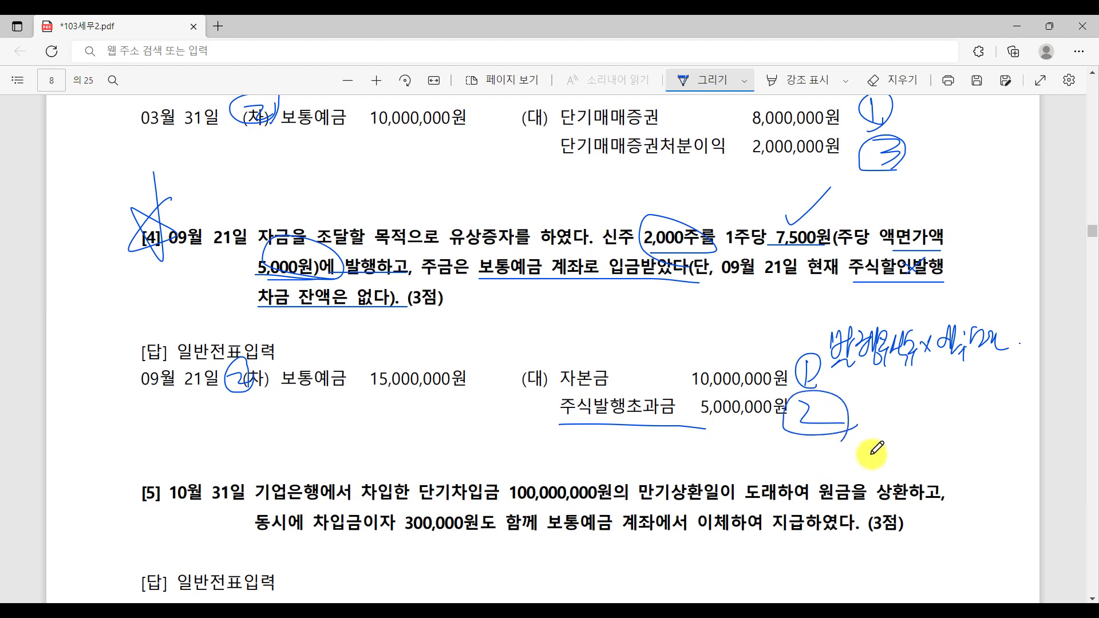
pyautogui.click(872, 455)
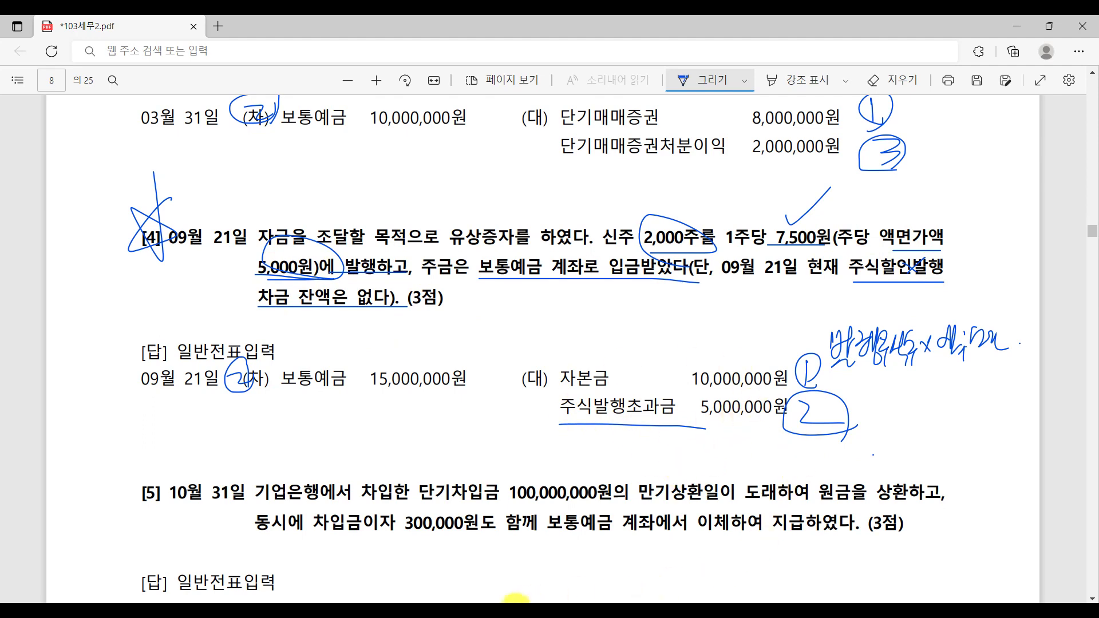
# Step: Switch to KcLep and set the general voucher date to September 21
pyautogui.click(496, 567)
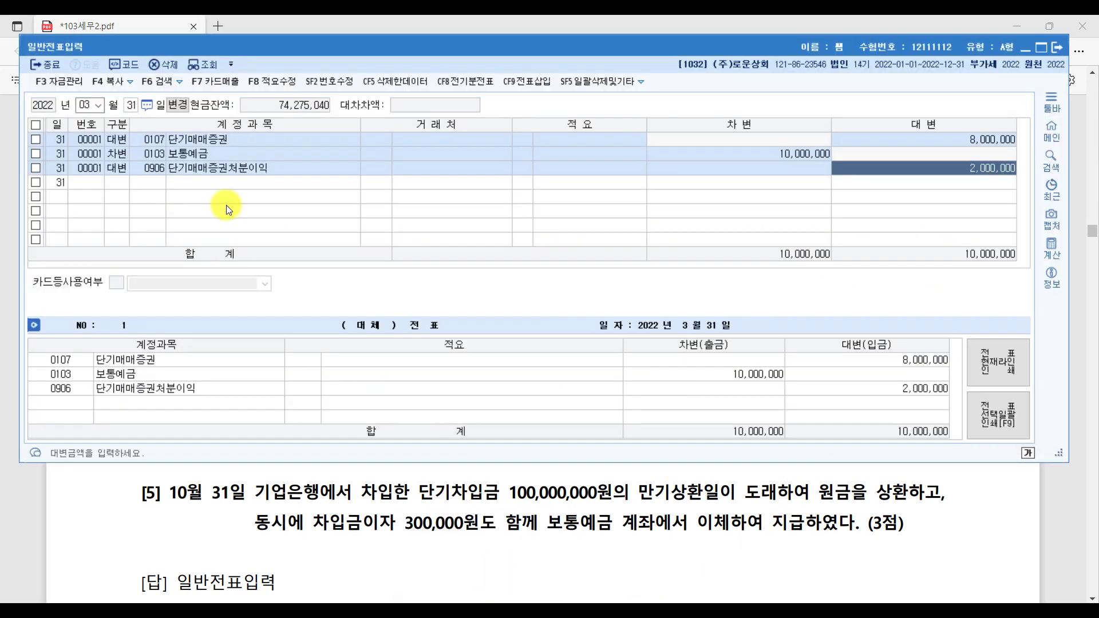
pyautogui.press('Escape')
pyautogui.write('0921')
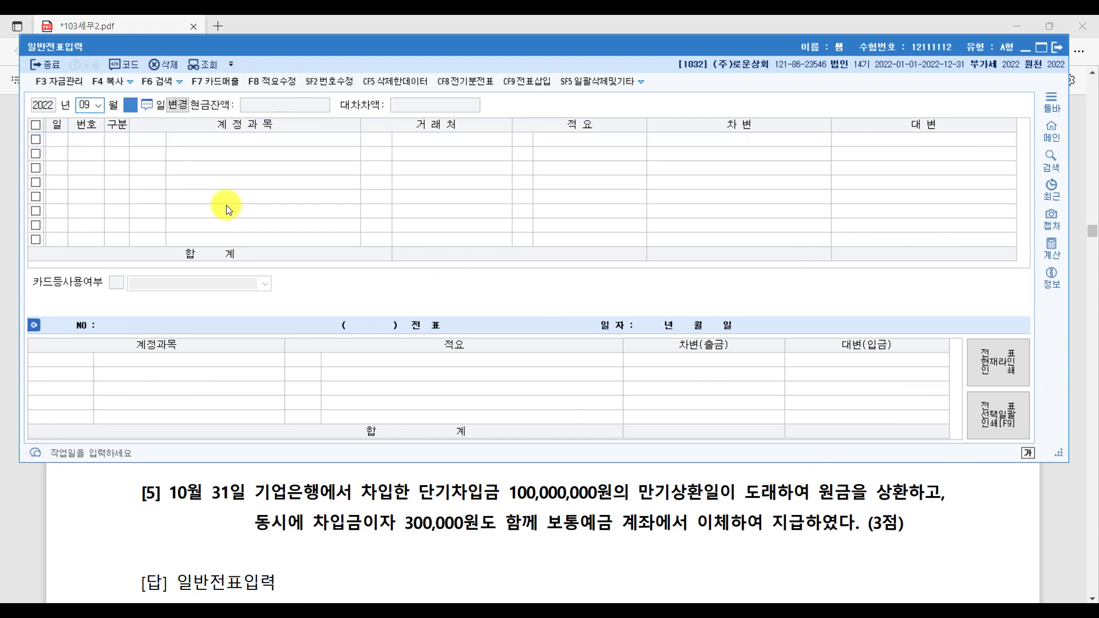
pyautogui.press('Return')
# Step: Enter the September 21 credit line for 자본금 with amount 10,000,000 and no counterparty
pyautogui.write('4')
pyautogui.press('Return')
pyautogui.write('잡ㄴ')
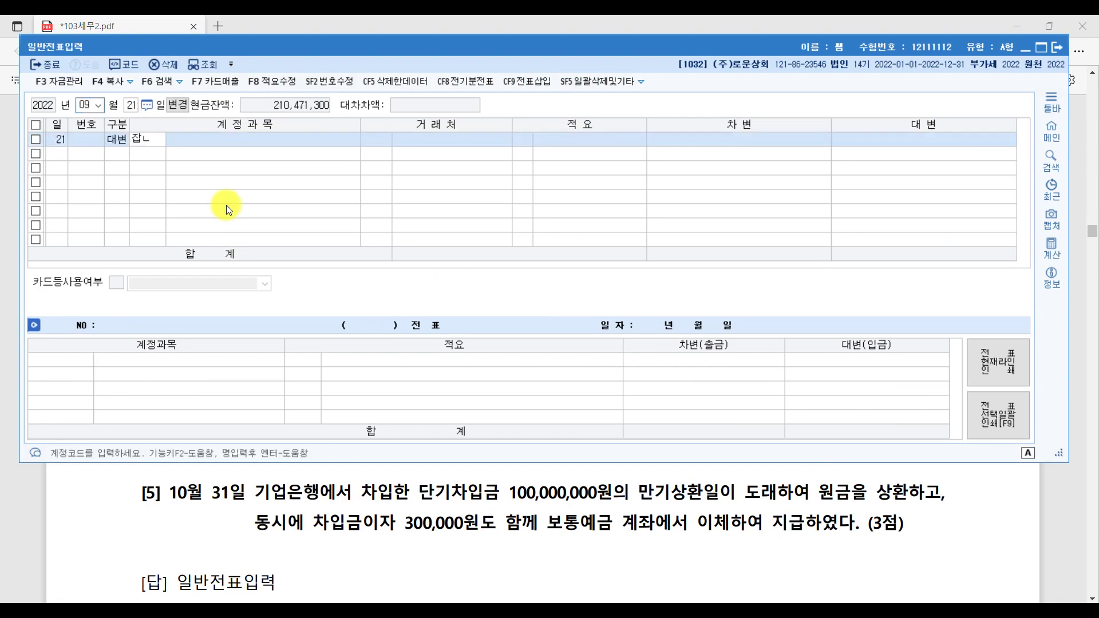
pyautogui.press('BackSpace')
pyautogui.press('BackSpace')
pyautogui.write('ㅈㅏ본금')
pyautogui.press('Return')
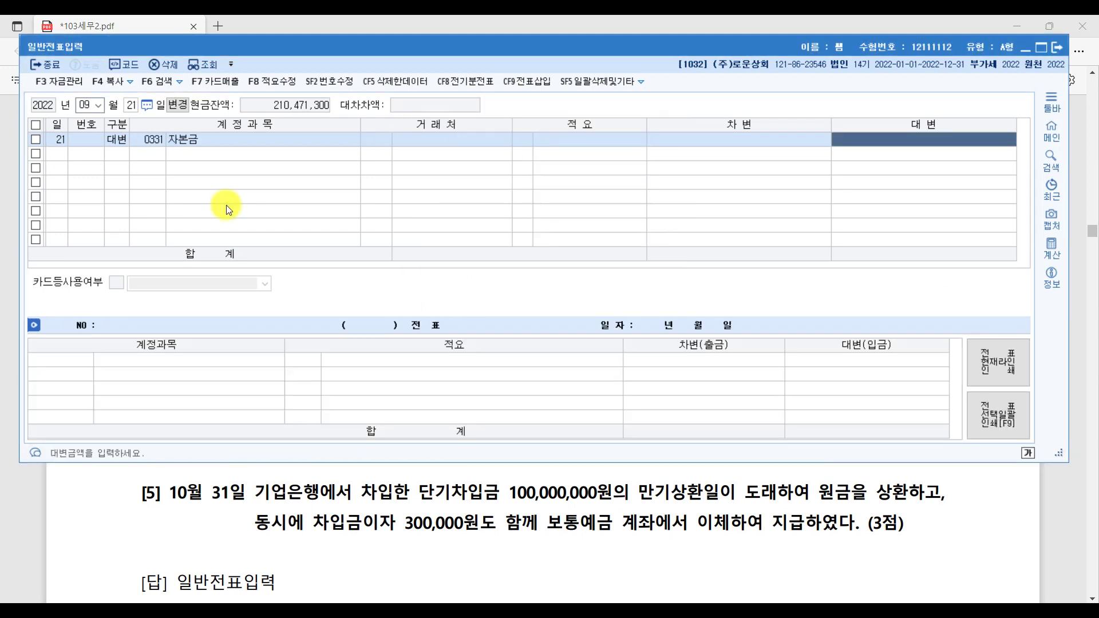
pyautogui.press('Return')
pyautogui.write('10000000')
pyautogui.press('Return')
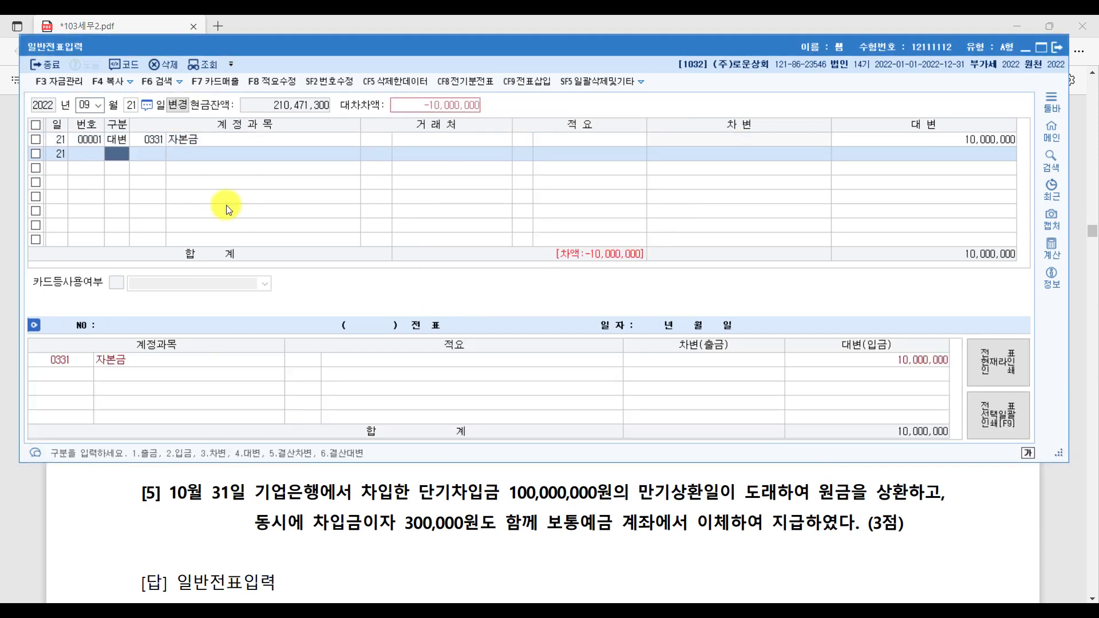
# Step: Add the September 21 debit line for 보통예금 and set its amount to 15,000,000
pyautogui.write('3')
pyautogui.press('Return')
pyautogui.write('보통')
pyautogui.press('Return')
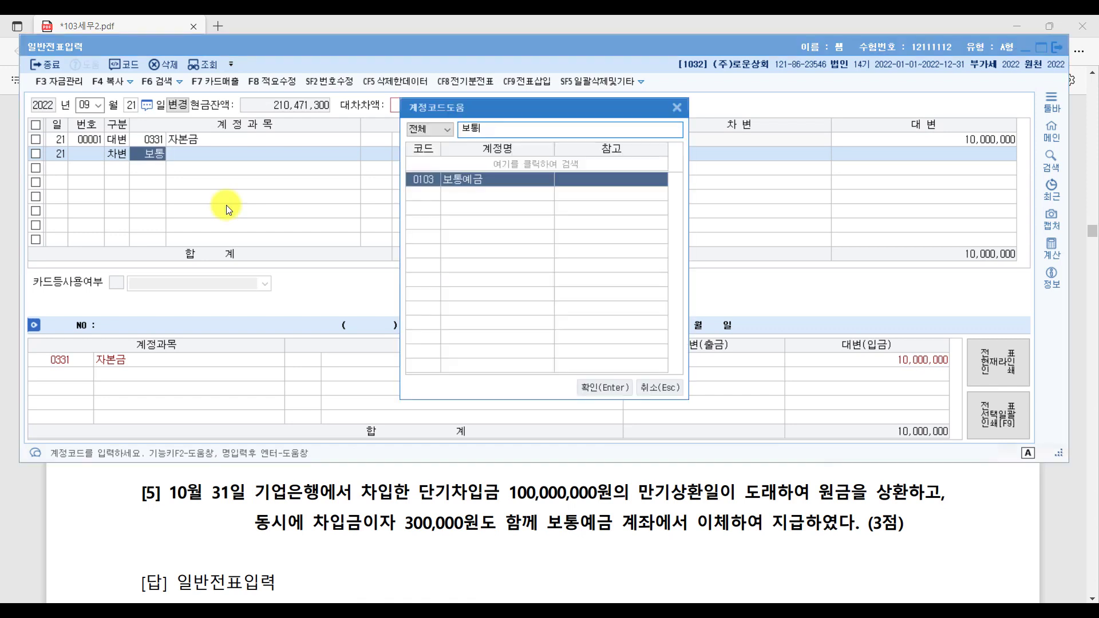
pyautogui.press('Return')
pyautogui.press('Return')
pyautogui.press('Return')
pyautogui.press('Return')
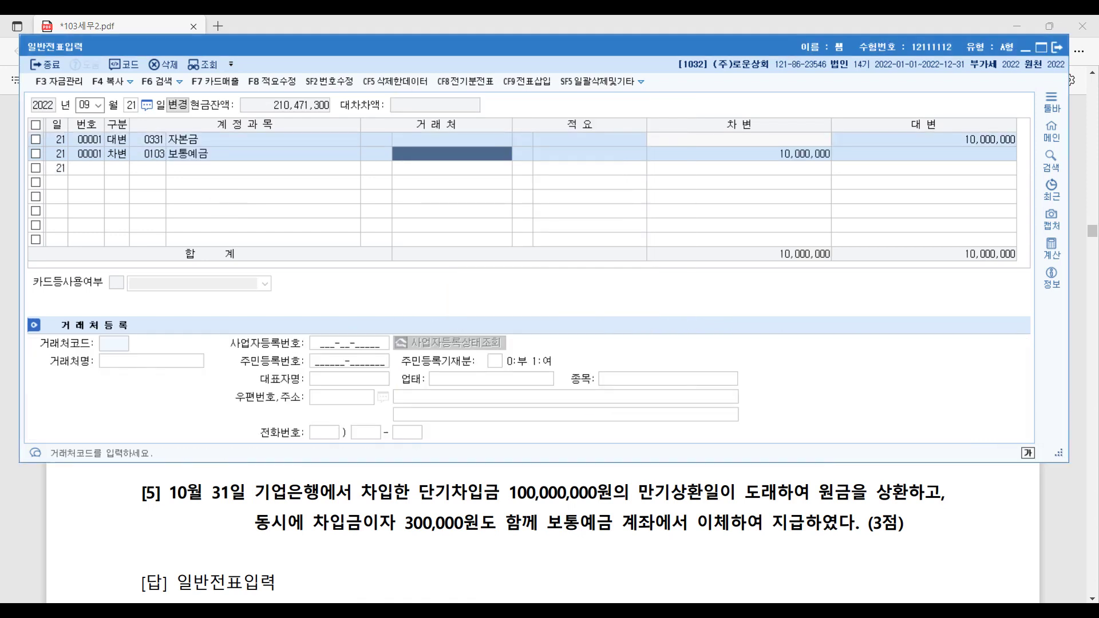
pyautogui.write('15,000,000')
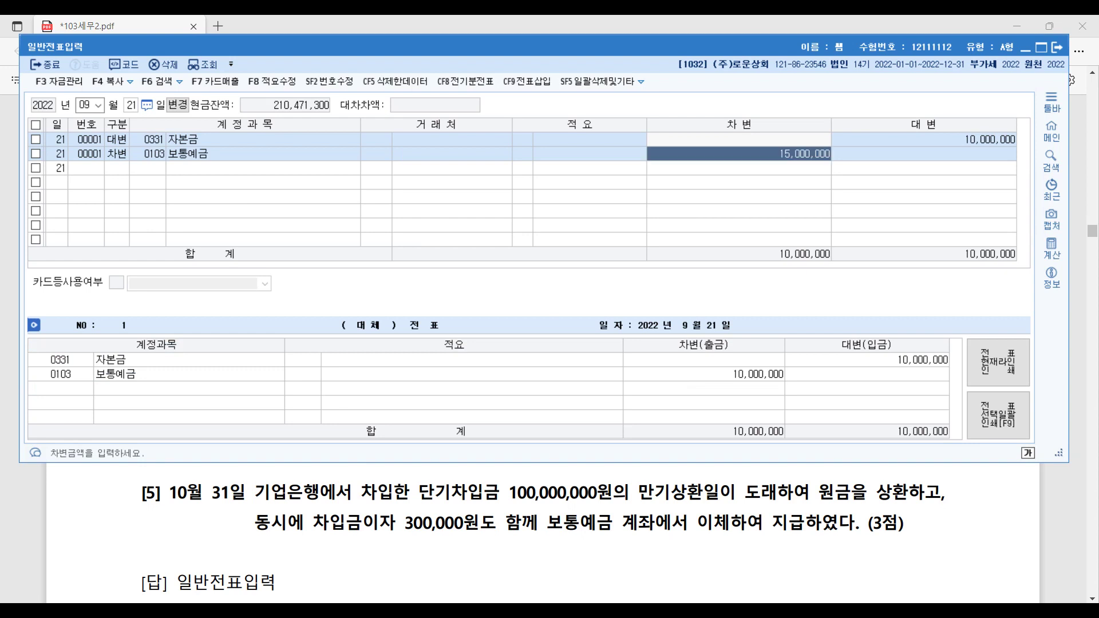
pyautogui.press('Return')
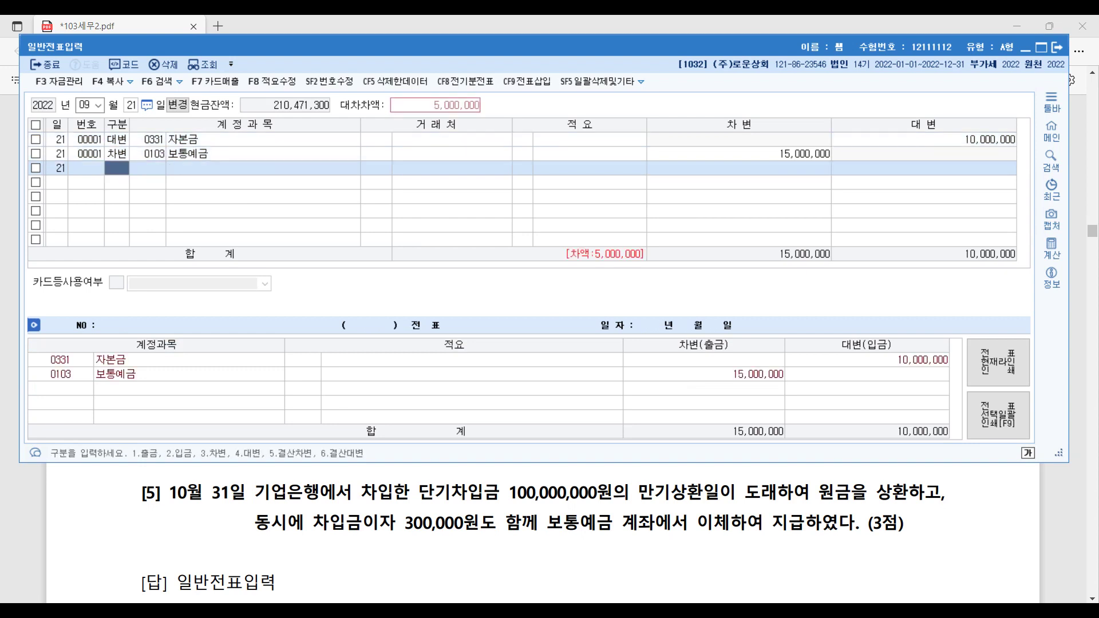
# Step: Add the September 21 credit line for 주식발행초과금 with amount 5,000,000 and no counterparty
pyautogui.write('4')
pyautogui.write('주식')
pyautogui.press('Return')
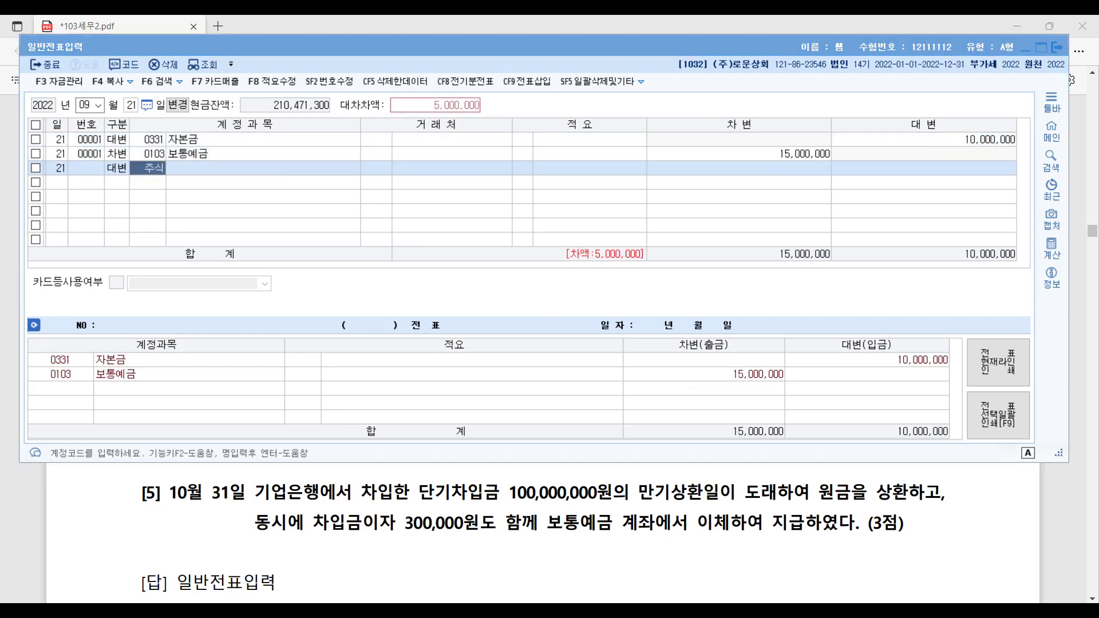
pyautogui.press('Down')
pyautogui.press('Return')
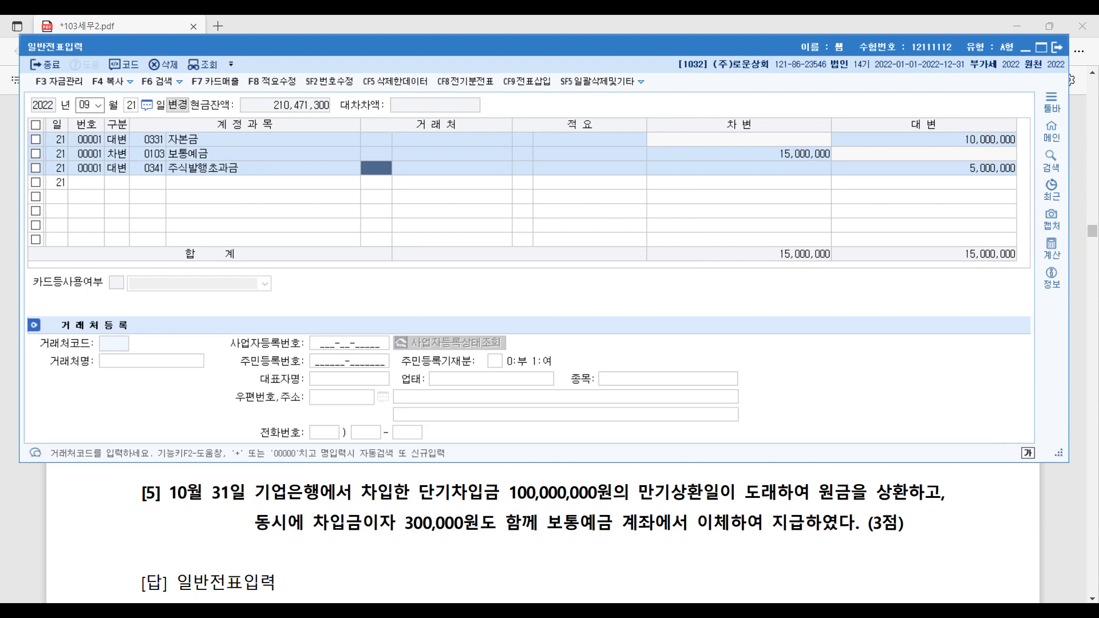
pyautogui.press('Return')
pyautogui.press('Return')
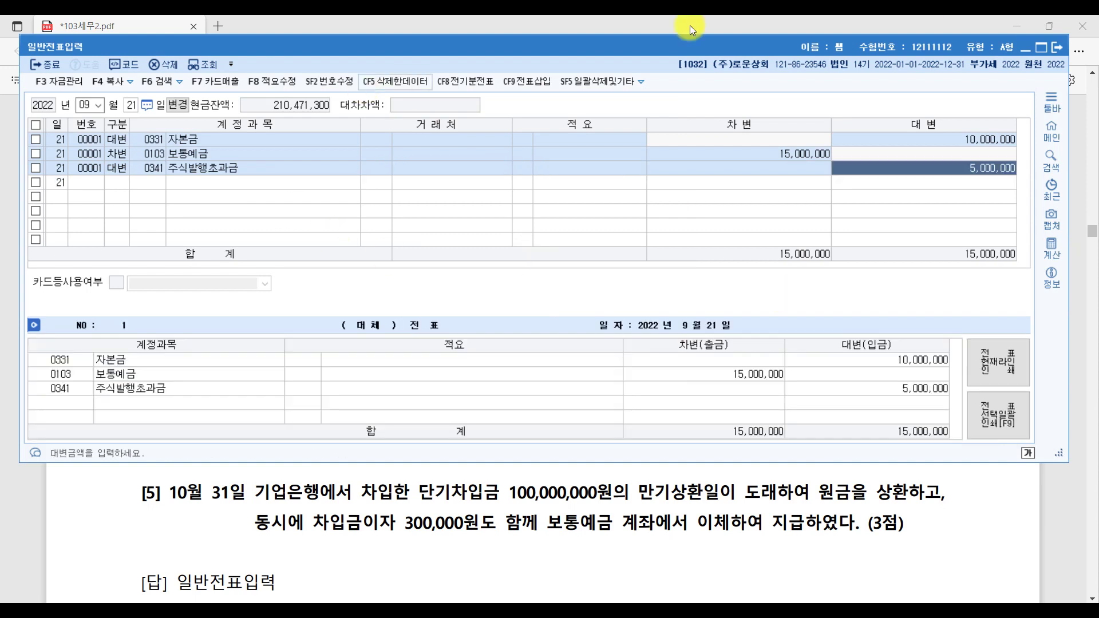
# Step: Switch to the exam PDF, go to question [5] dated October 31, and underline 단기차입금 in its text
pyautogui.click(1065, 527)
pyautogui.scroll(-4, 262, 422)
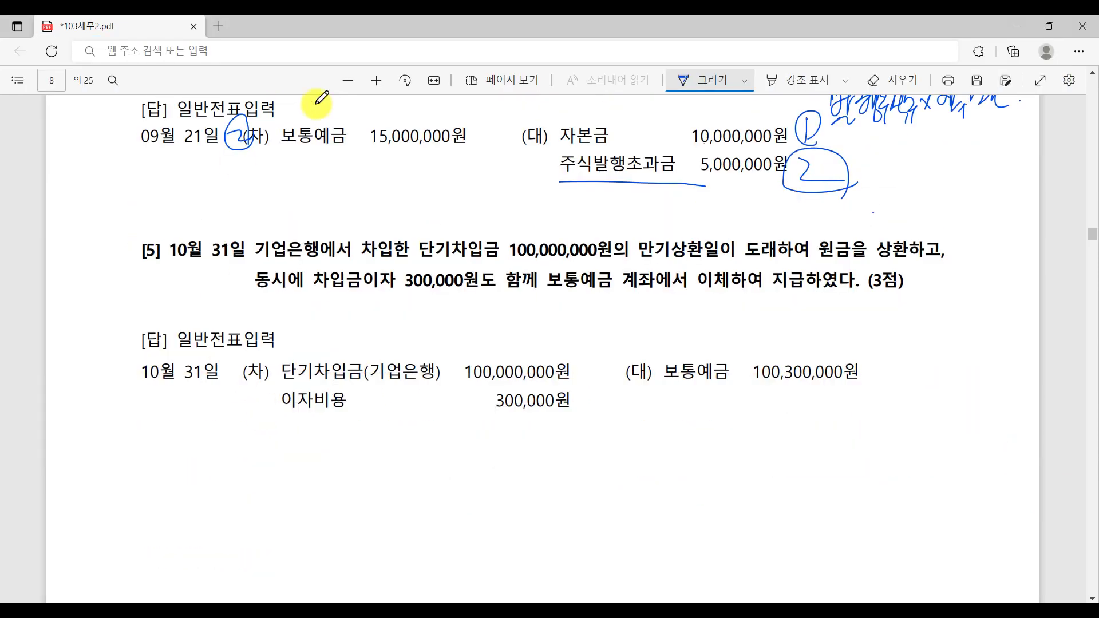
pyautogui.click(211, 250)
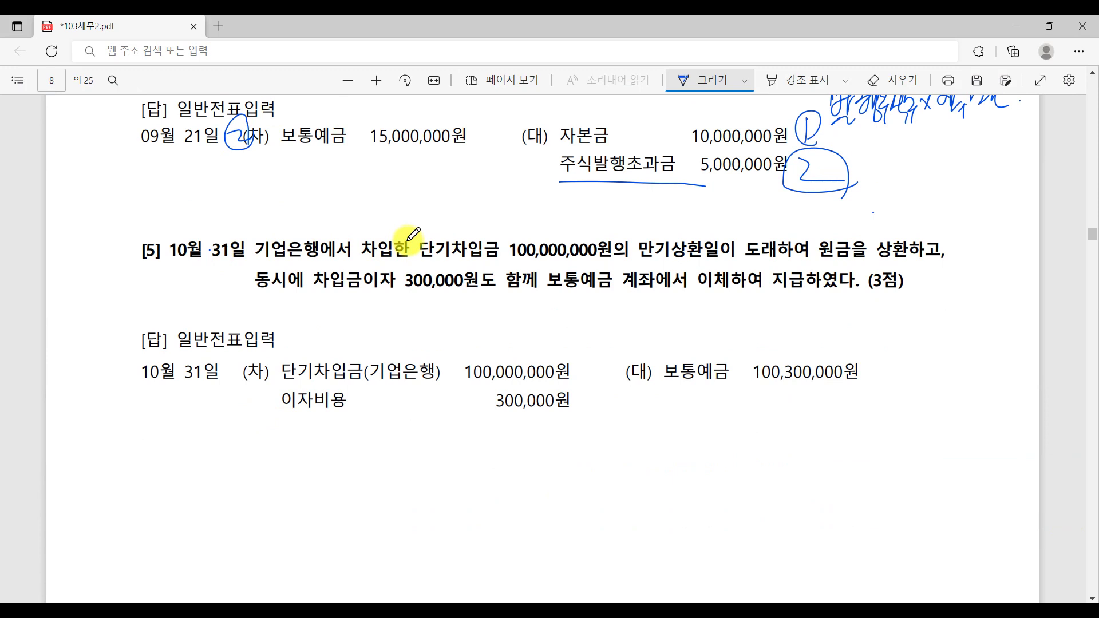
pyautogui.moveTo(421, 254); pyautogui.dragTo(481, 254)
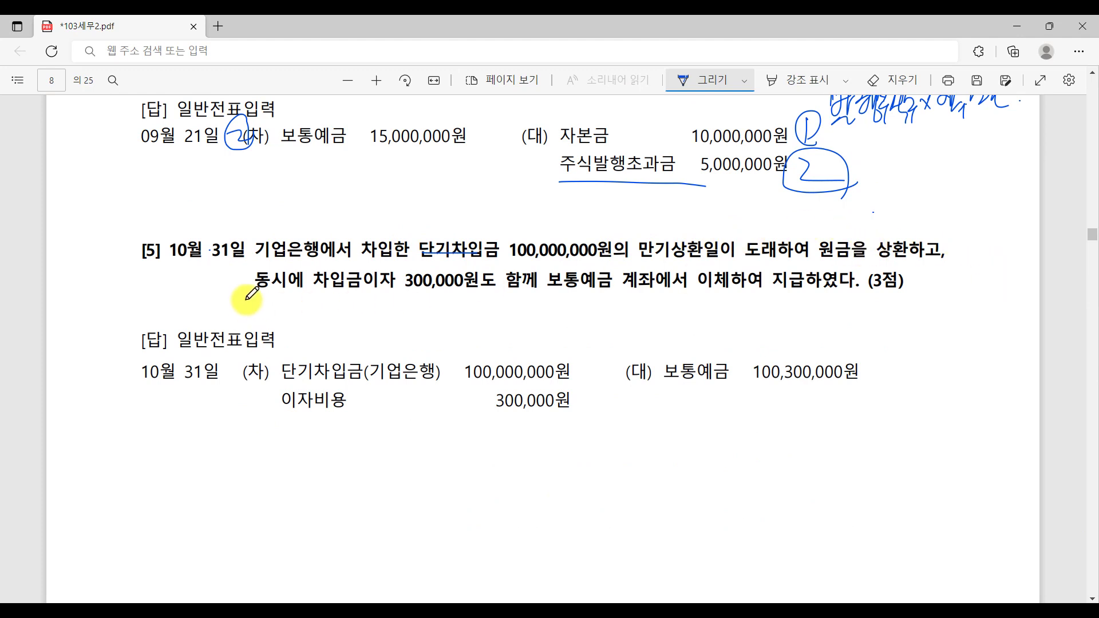
pyautogui.moveTo(466, 257); pyautogui.dragTo(481, 253)
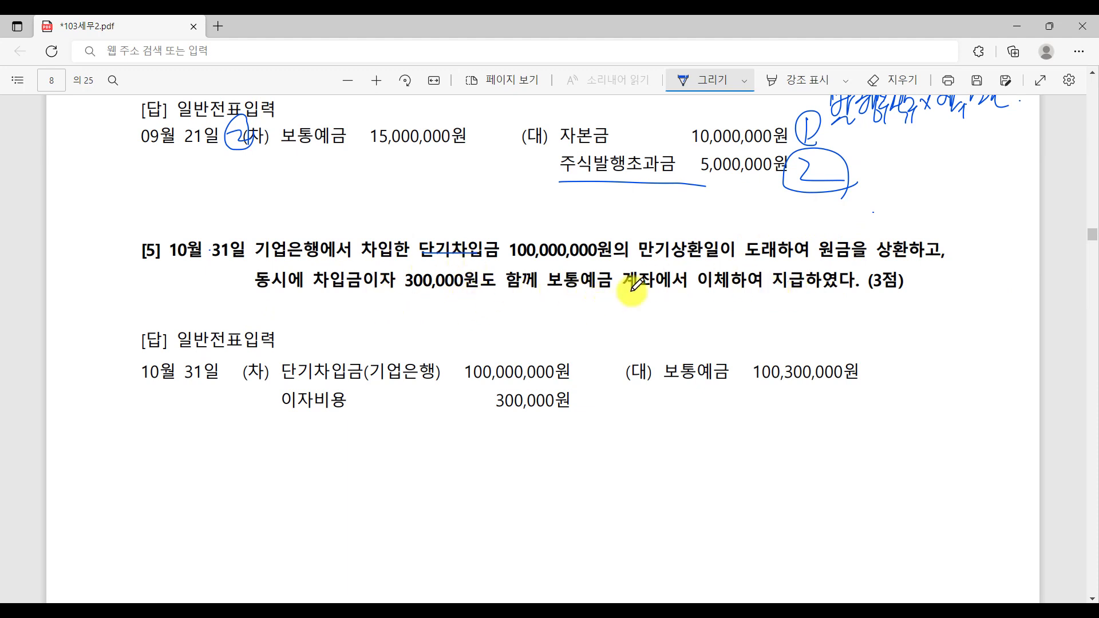
# Step: Number question [5]'s answer lines 1 for 단기차입금, 2 for 보통예금 and 3 for 이자비용, and tick 단기차입금
pyautogui.moveTo(270, 349)
pyautogui.mouseDown()
pyautogui.moveTo(270, 361)
pyautogui.moveTo(280, 354)
pyautogui.mouseUp()
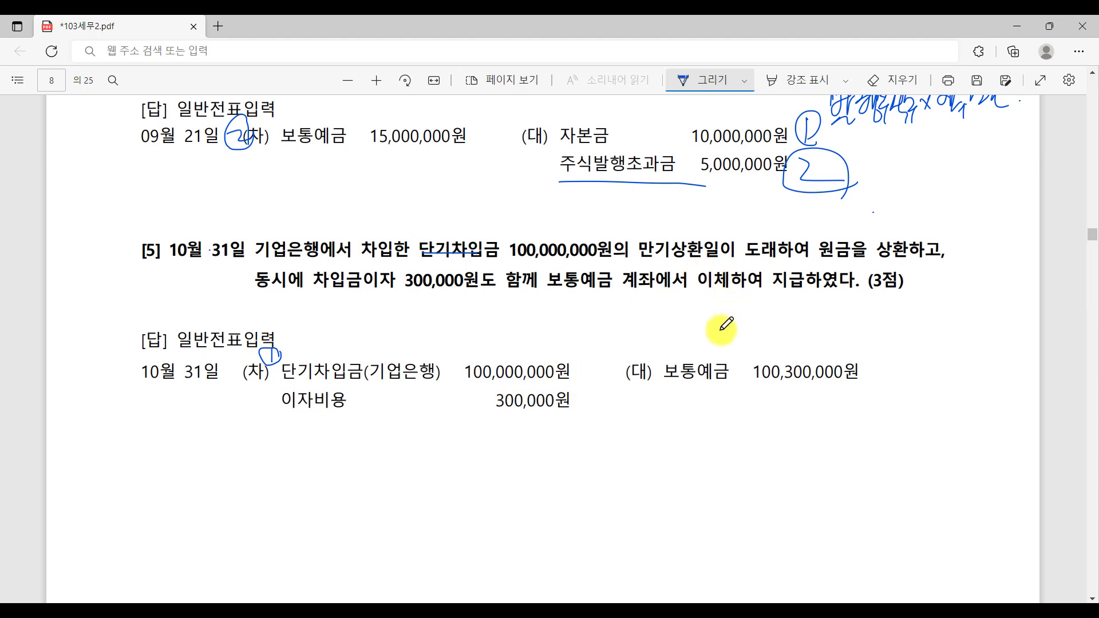
pyautogui.moveTo(871, 356); pyautogui.dragTo(884, 387)
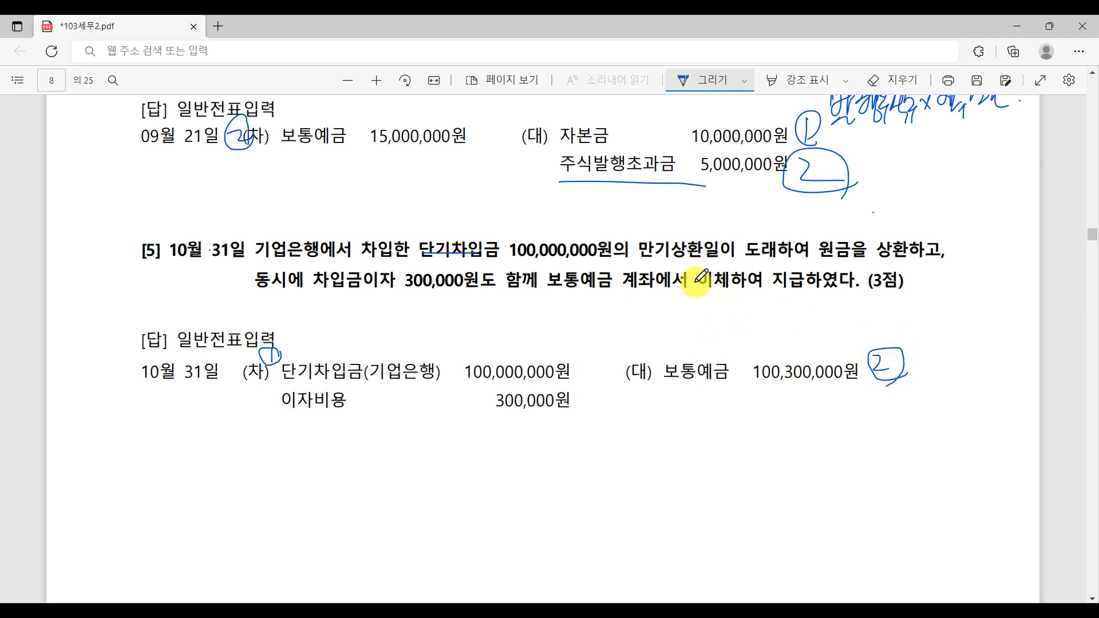
pyautogui.click(447, 294)
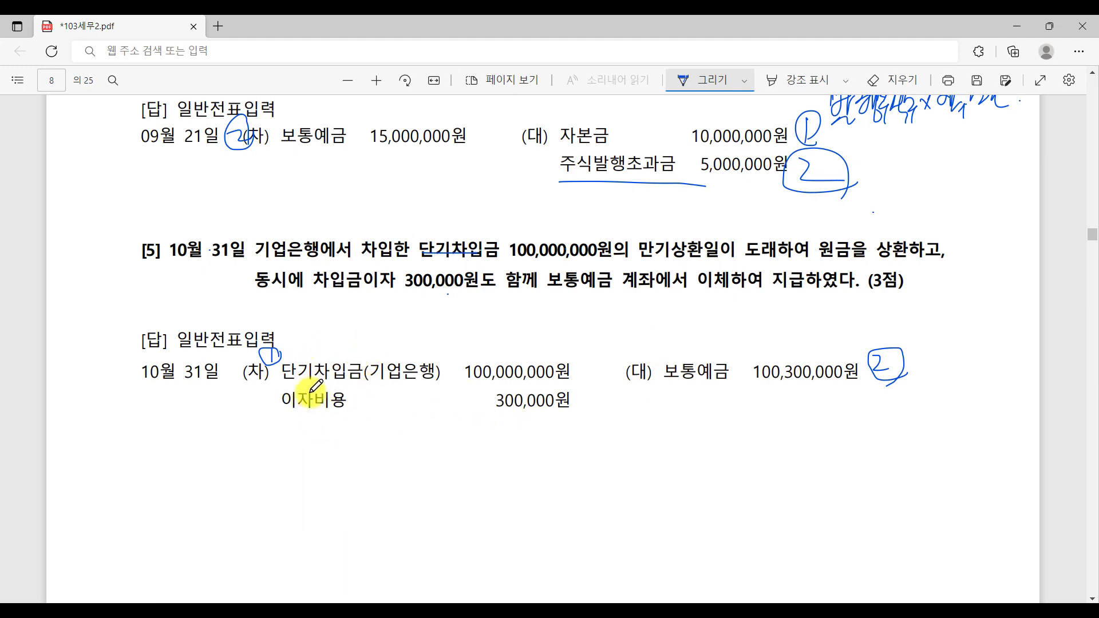
pyautogui.moveTo(236, 394)
pyautogui.mouseDown()
pyautogui.moveTo(257, 411)
pyautogui.moveTo(247, 385)
pyautogui.moveTo(255, 417)
pyautogui.mouseUp()
pyautogui.moveTo(338, 351); pyautogui.dragTo(370, 339)
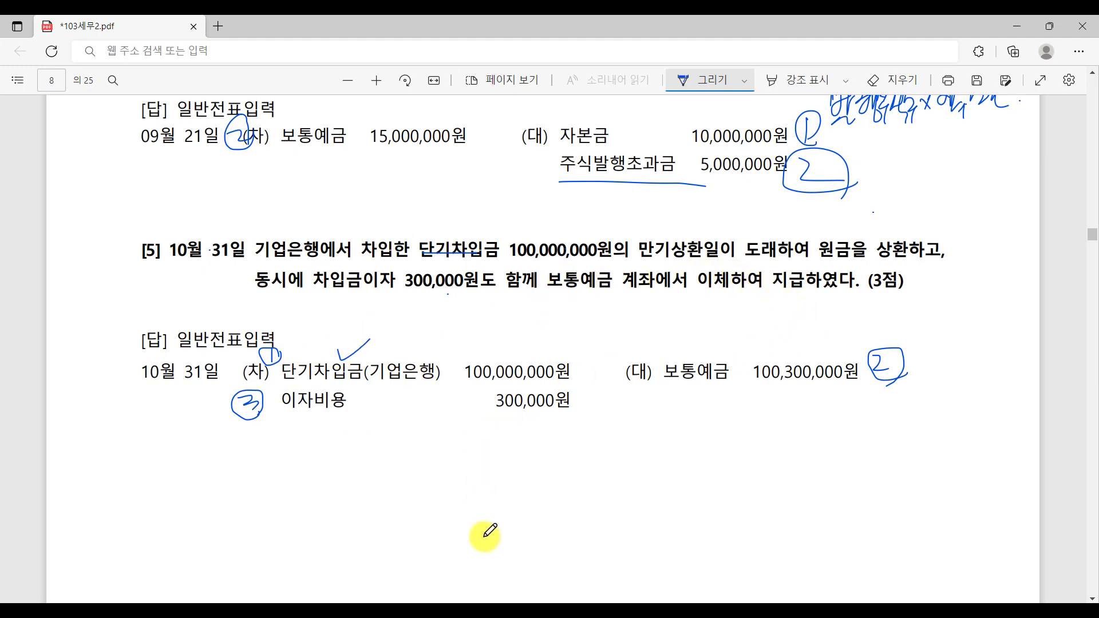
# Step: Switch to KcLep and set the general voucher date to October 31
pyautogui.click(478, 610)
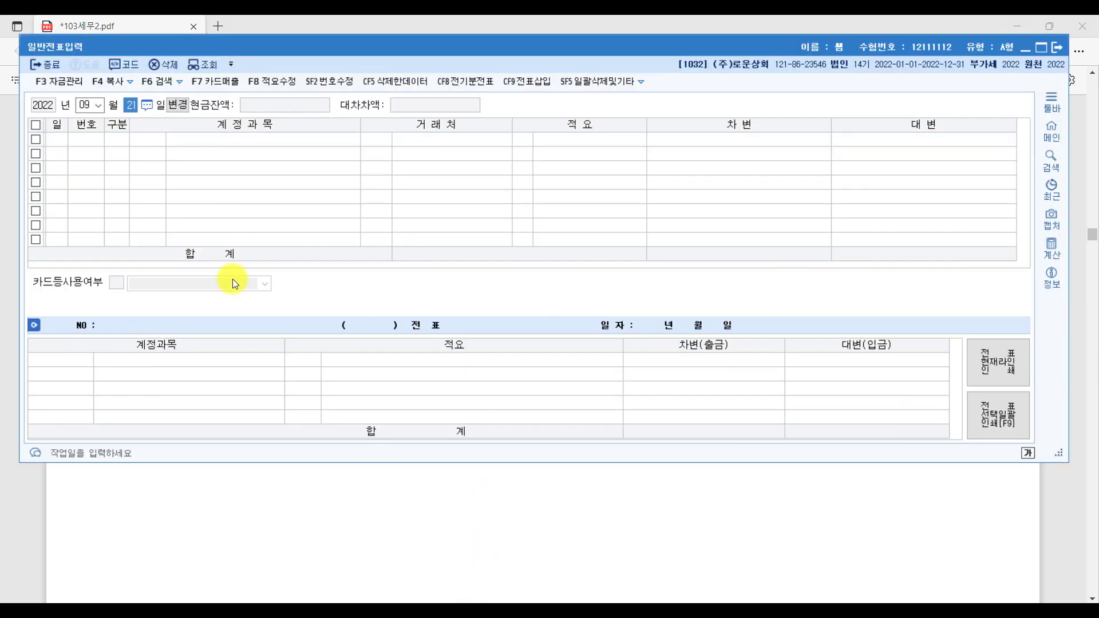
pyautogui.write('10')
pyautogui.press('Return')
pyautogui.write('31')
pyautogui.press('Return')
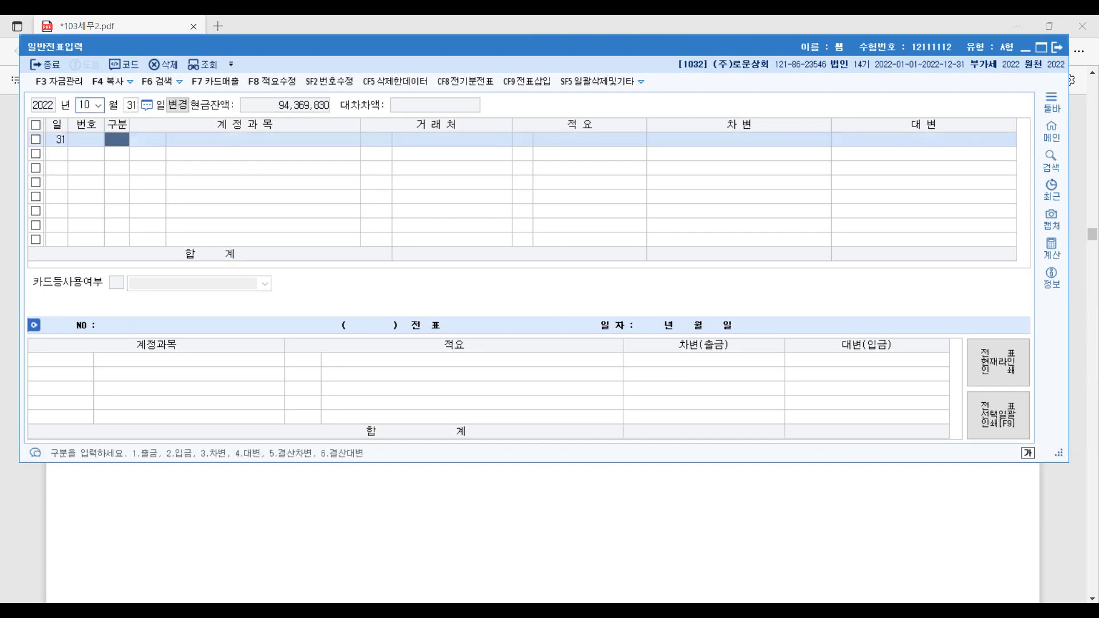
# Step: Start an October 31 debit line with the account 0260 단기차입금
pyautogui.write('3')
pyautogui.press('Return')
pyautogui.write('단기')
pyautogui.press('Return')
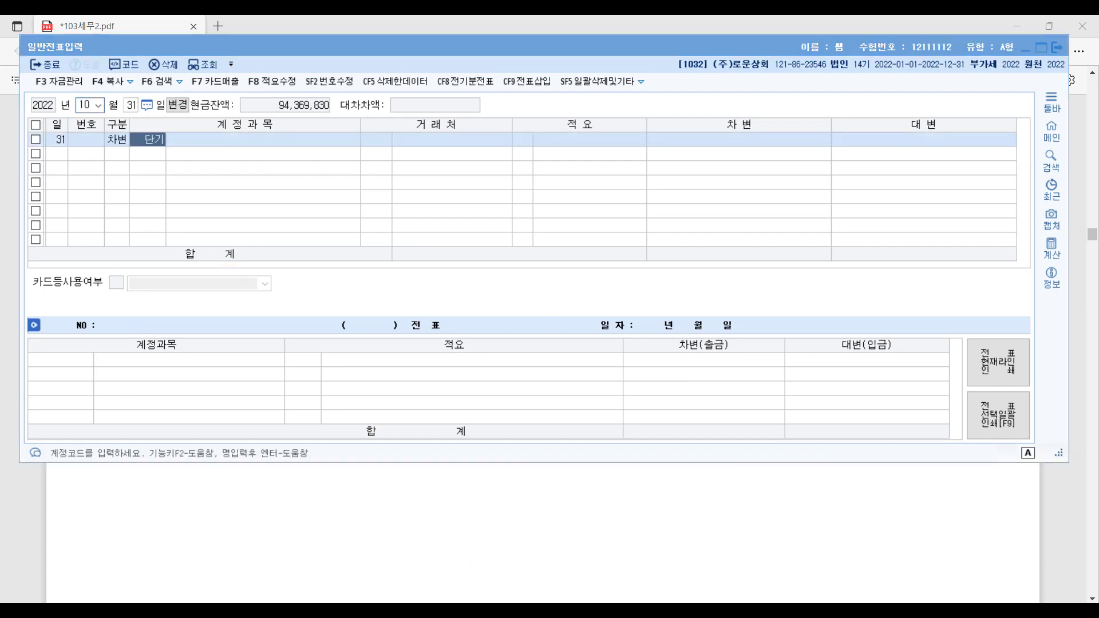
pyautogui.press('Down')
pyautogui.press('Down')
pyautogui.press('Down')
pyautogui.press('Down')
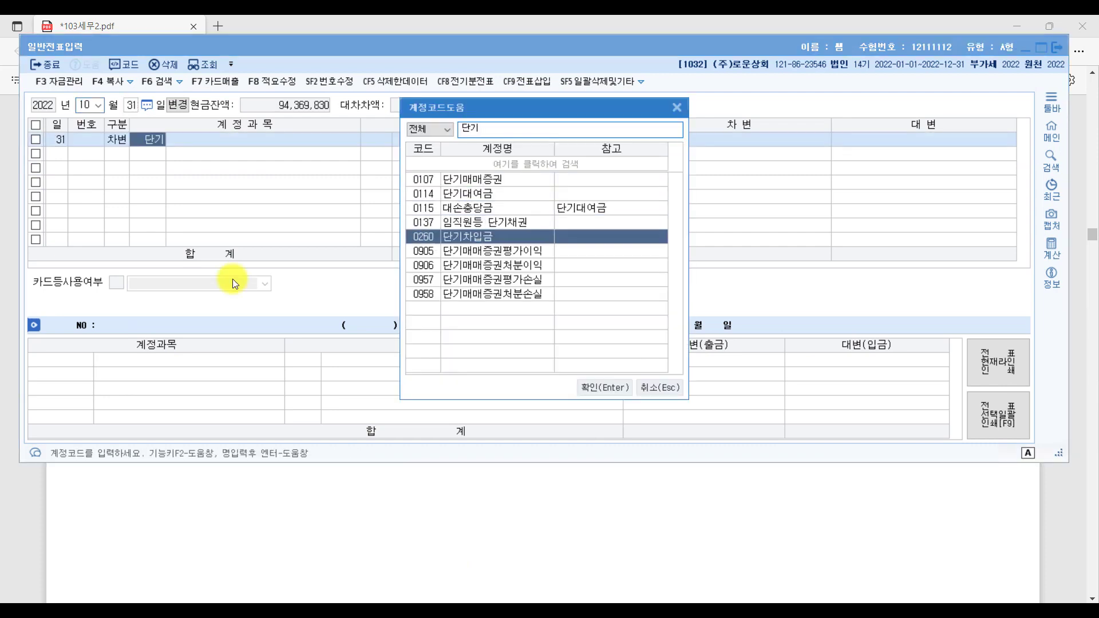
pyautogui.press('Return')
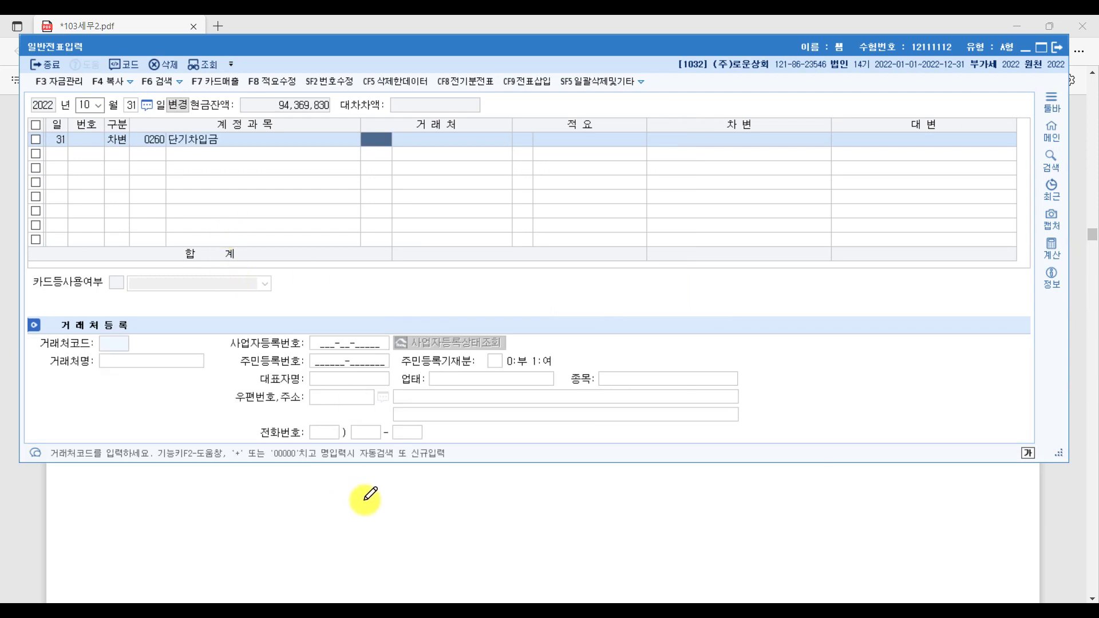
# Step: Give the 단기차입금 line the counterparty 기업은행 and a debit amount of 100,000,000
pyautogui.scroll(-5, 363, 496)
pyautogui.scroll(2, 366, 496)
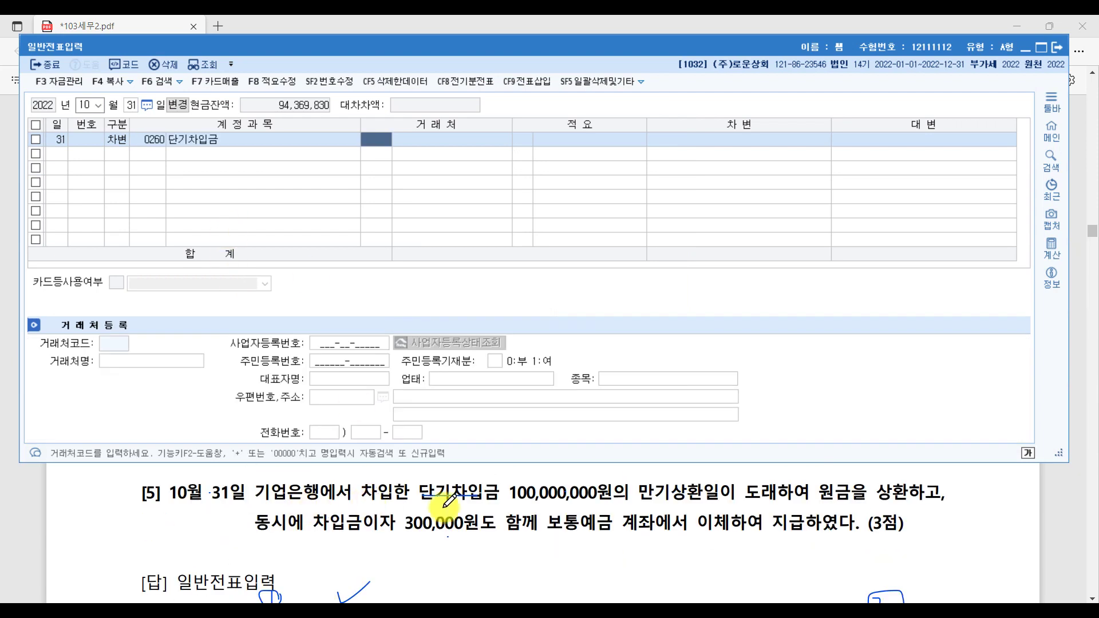
pyautogui.write('기업')
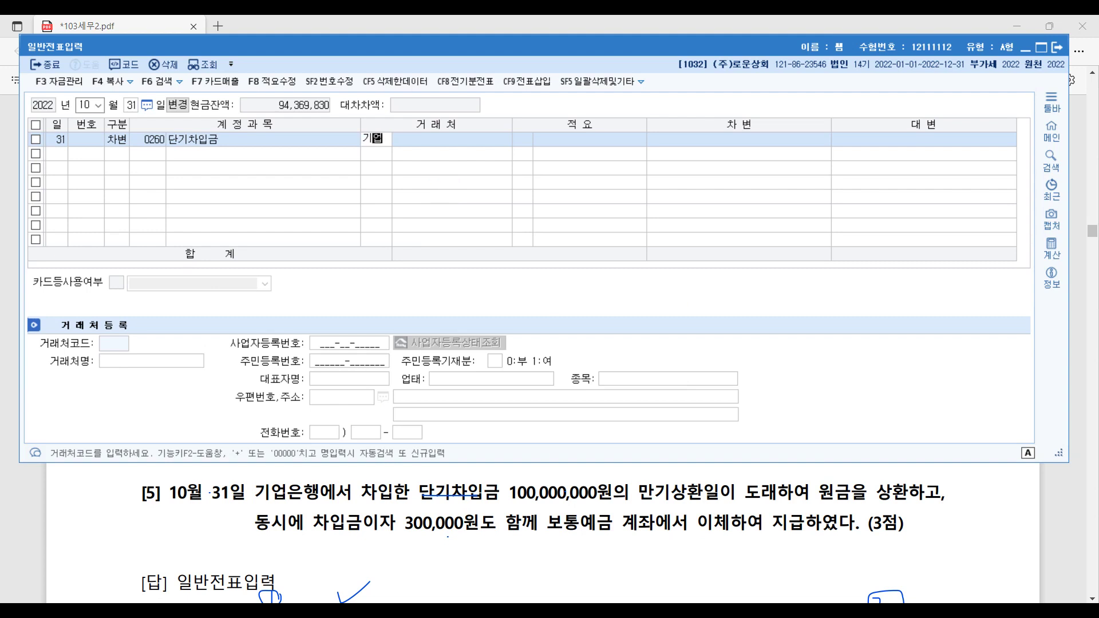
pyautogui.press('Return')
pyautogui.press('Return')
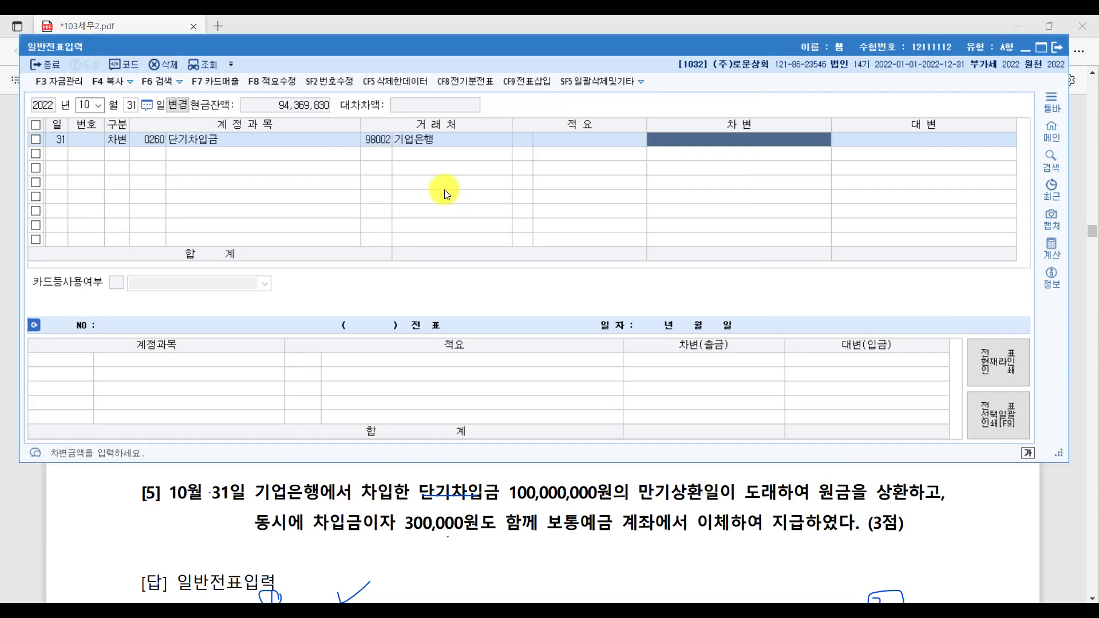
pyautogui.write('100,000,000')
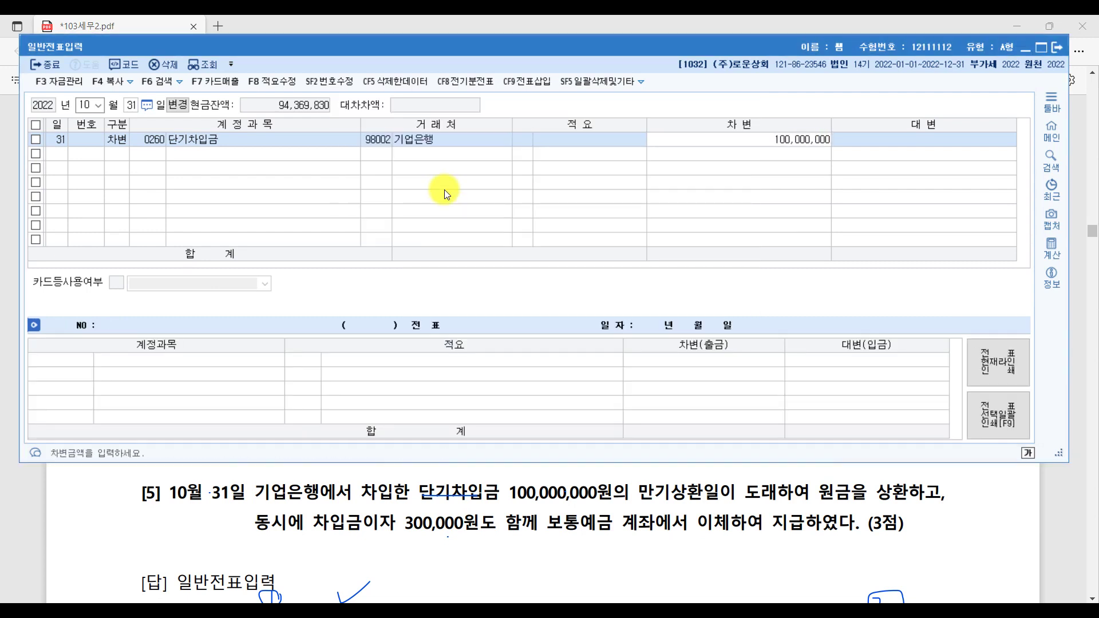
pyautogui.press('Return')
# Step: Enter the October 31 credit line for 보통예금 with amount 100,300,000 and no counterparty
pyautogui.write('보통')
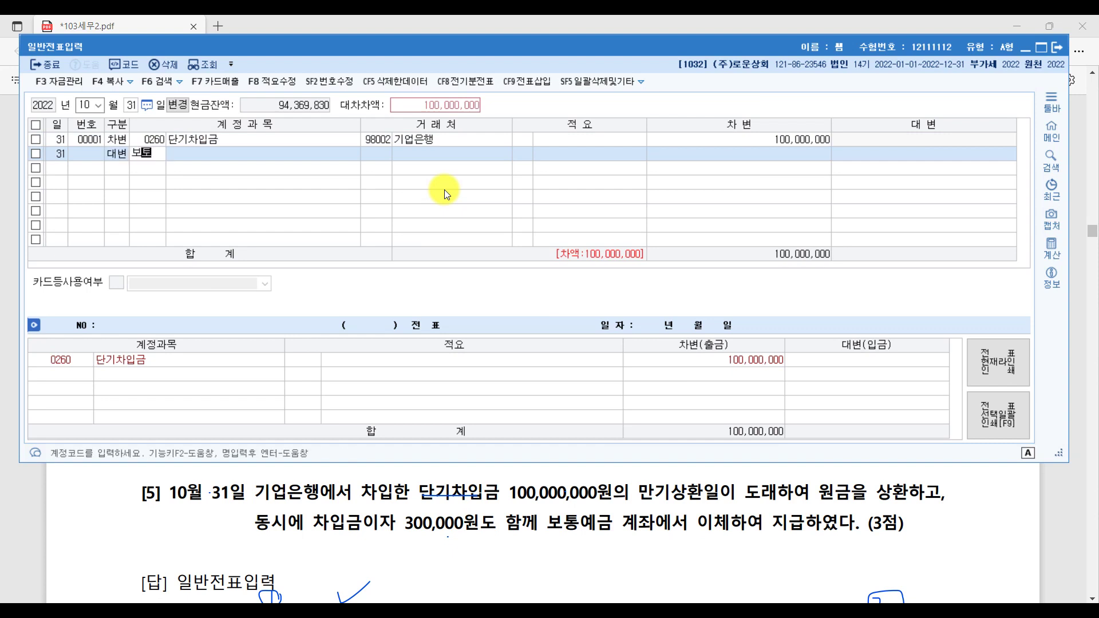
pyautogui.press('Return')
pyautogui.press('Return')
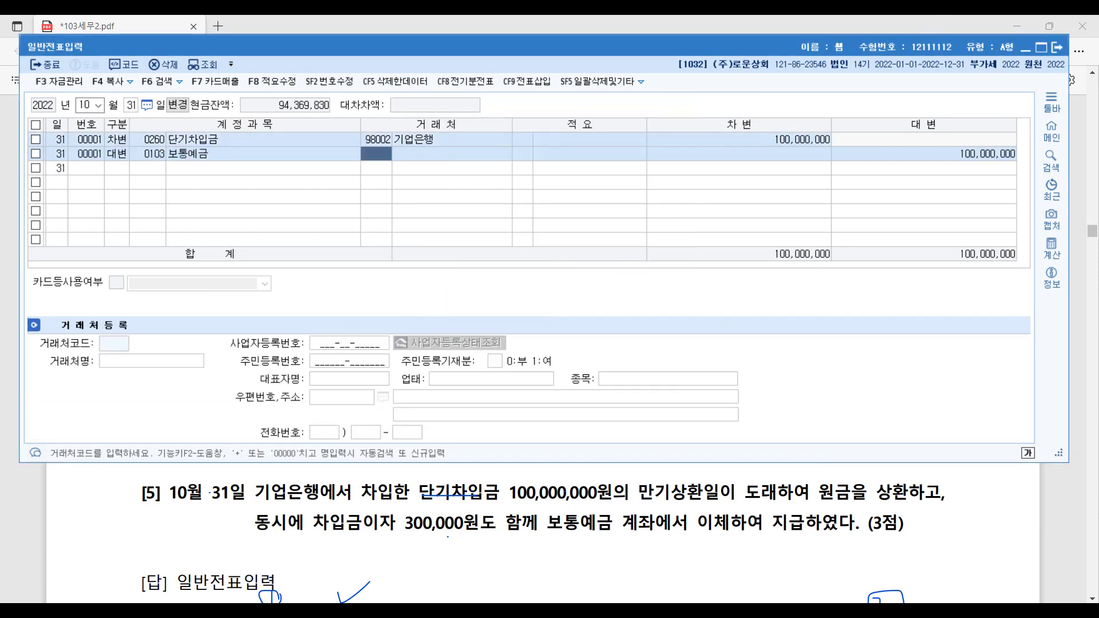
pyautogui.press('Return')
pyautogui.press('Return')
pyautogui.write('1')
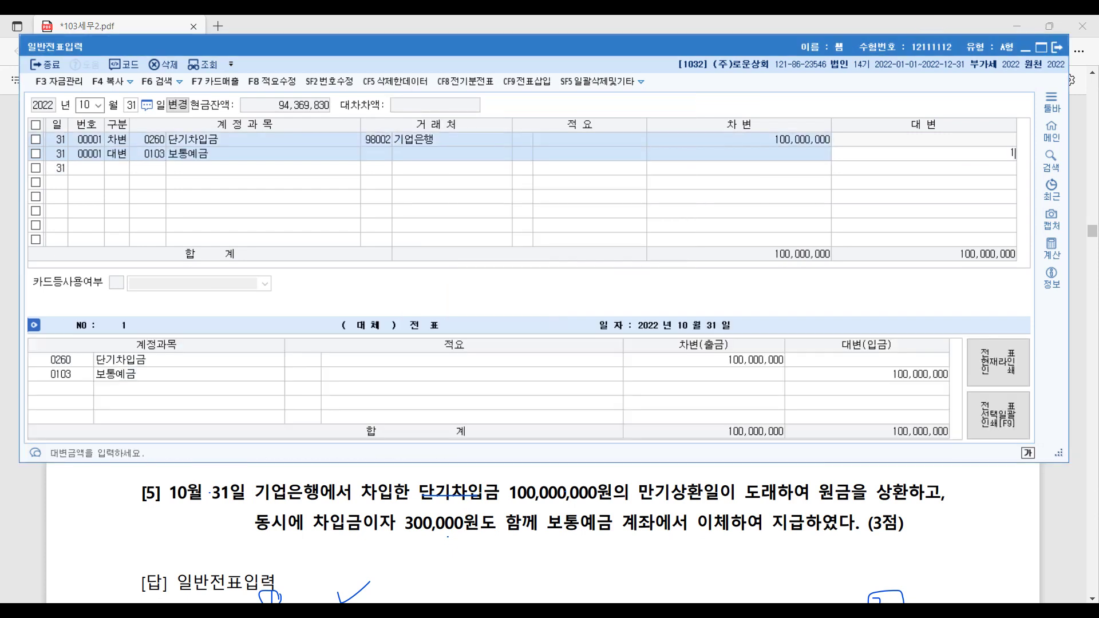
pyautogui.write('00,300,000')
pyautogui.press('Return')
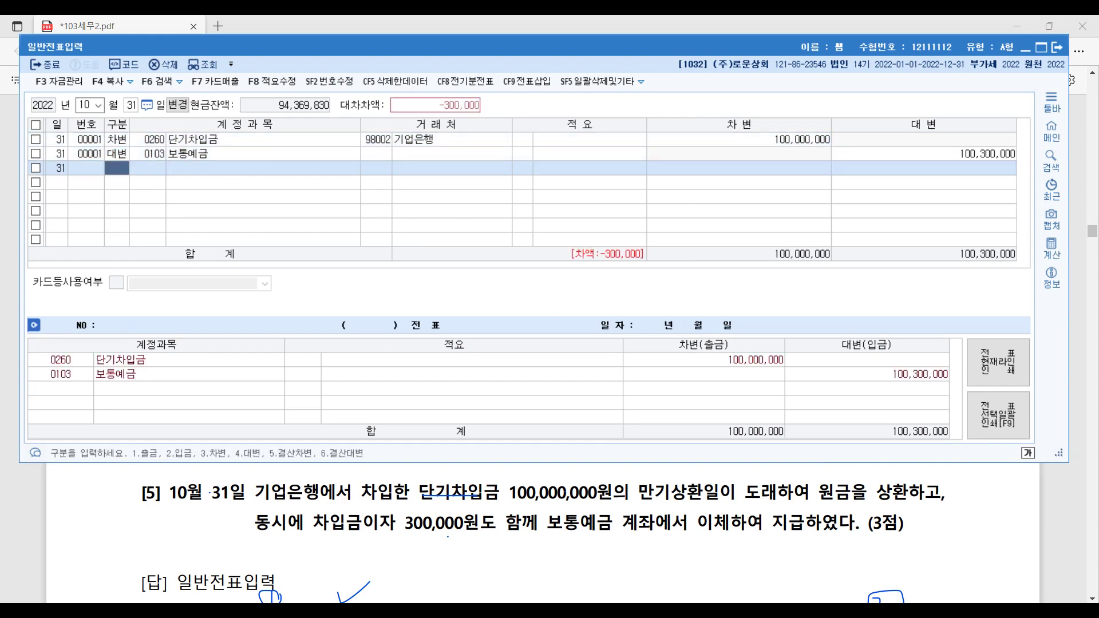
# Step: Add the October 31 debit line for 0951 이자비용 with amount 300,000 and no counterparty
pyautogui.write('3')
pyautogui.press('Return')
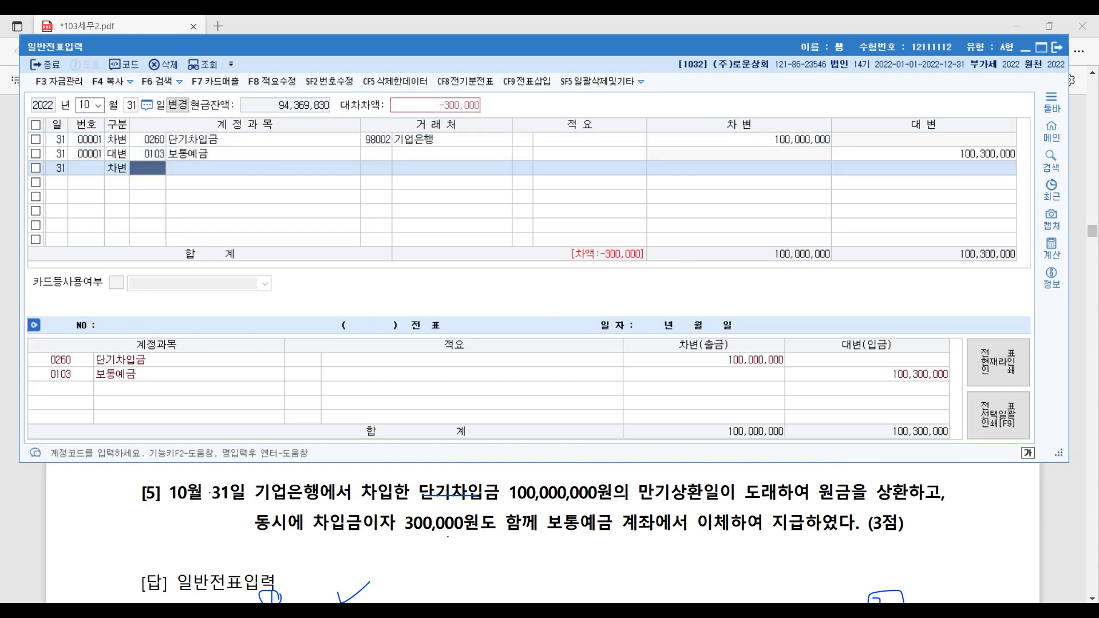
pyautogui.write('이자')
pyautogui.press('Return')
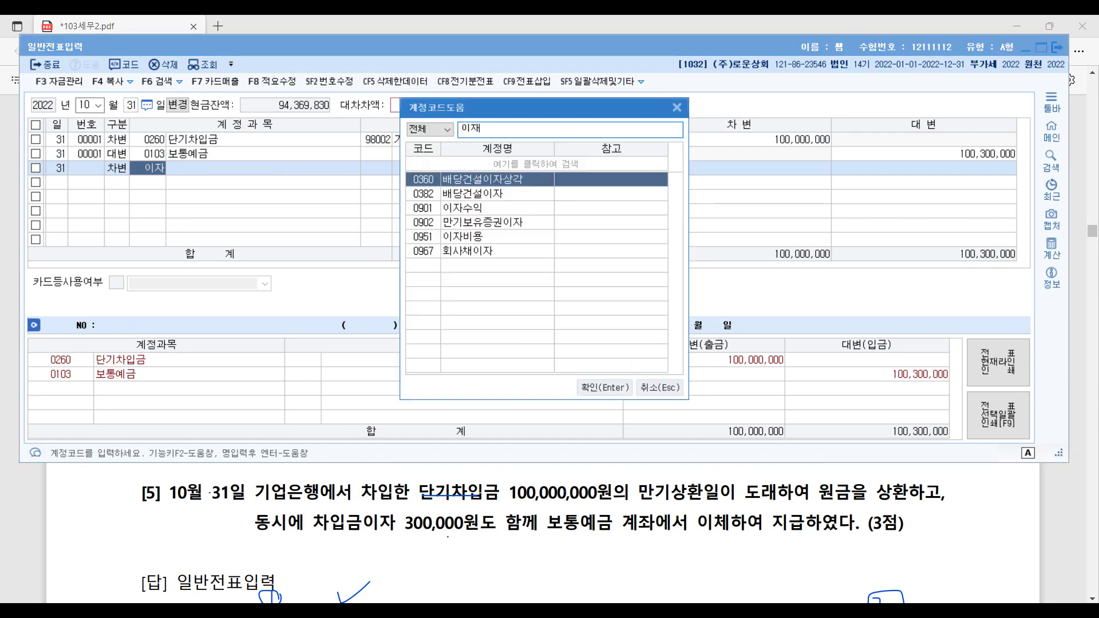
pyautogui.press('Down')
pyautogui.press('Down')
pyautogui.press('Down')
pyautogui.press('Down')
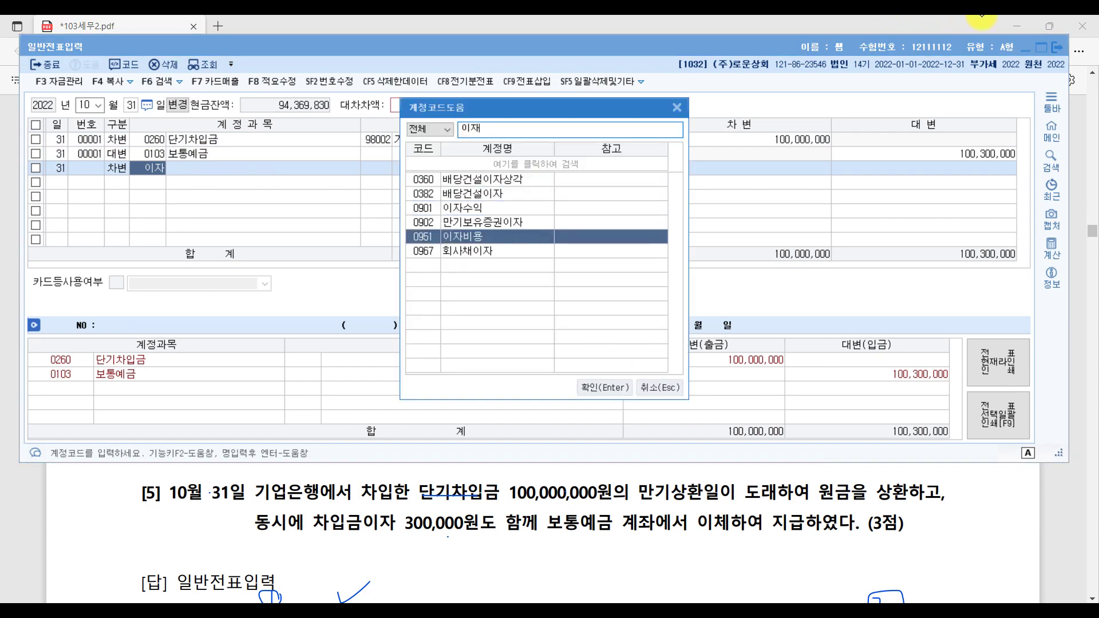
pyautogui.press('Return')
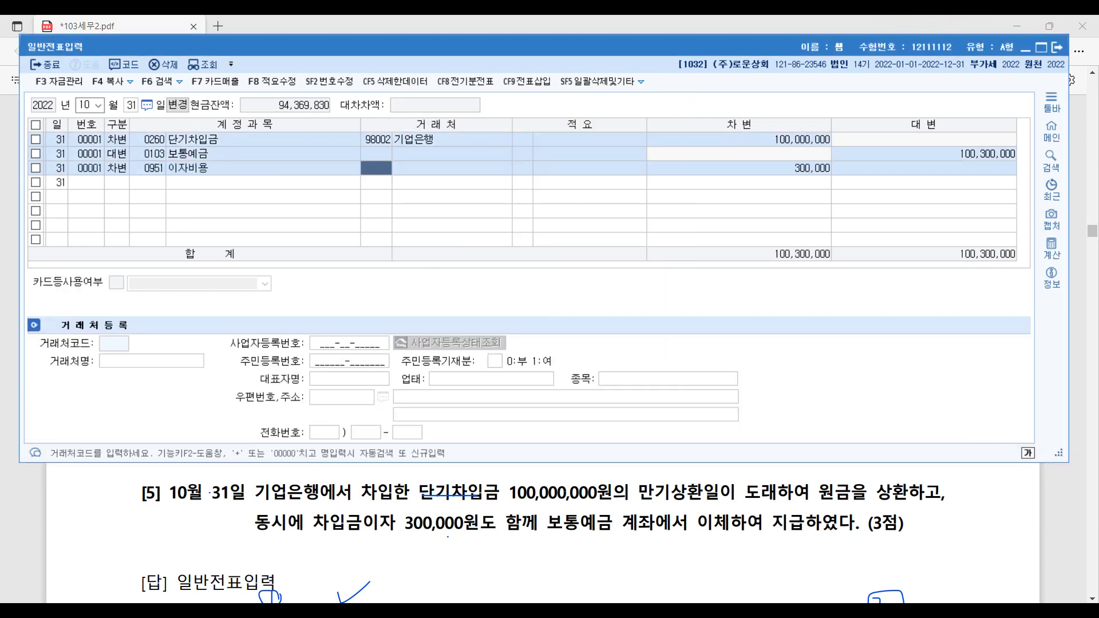
pyautogui.press('Return')
pyautogui.press('Return')
pyautogui.press('Return')
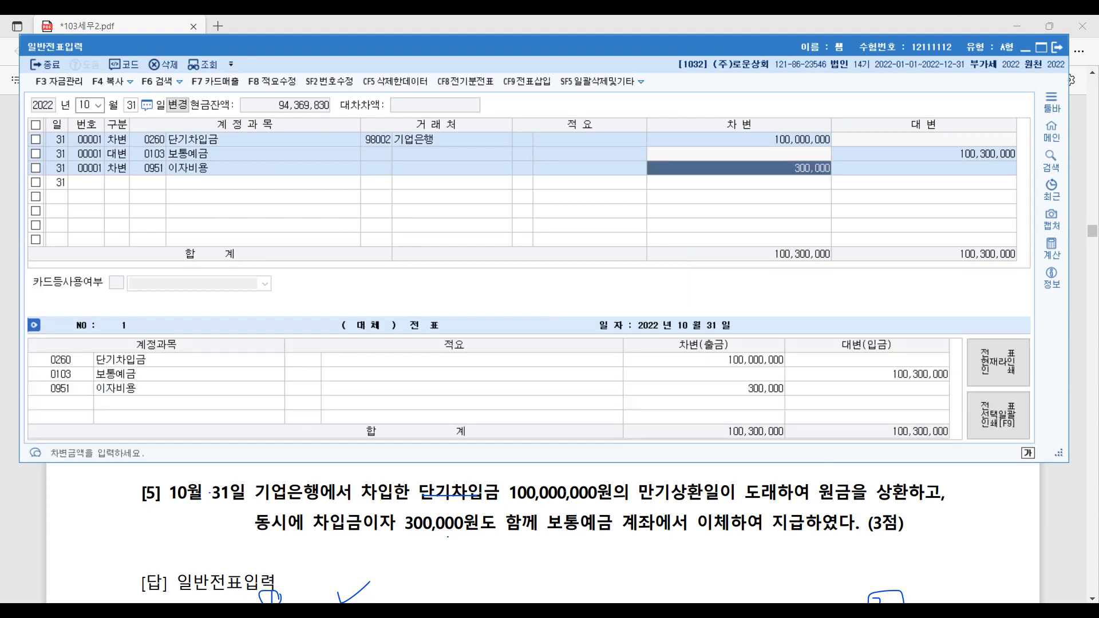
# Step: Switch to the exam PDF and review the annotated questions and answers of 문제1
pyautogui.click(1074, 522)
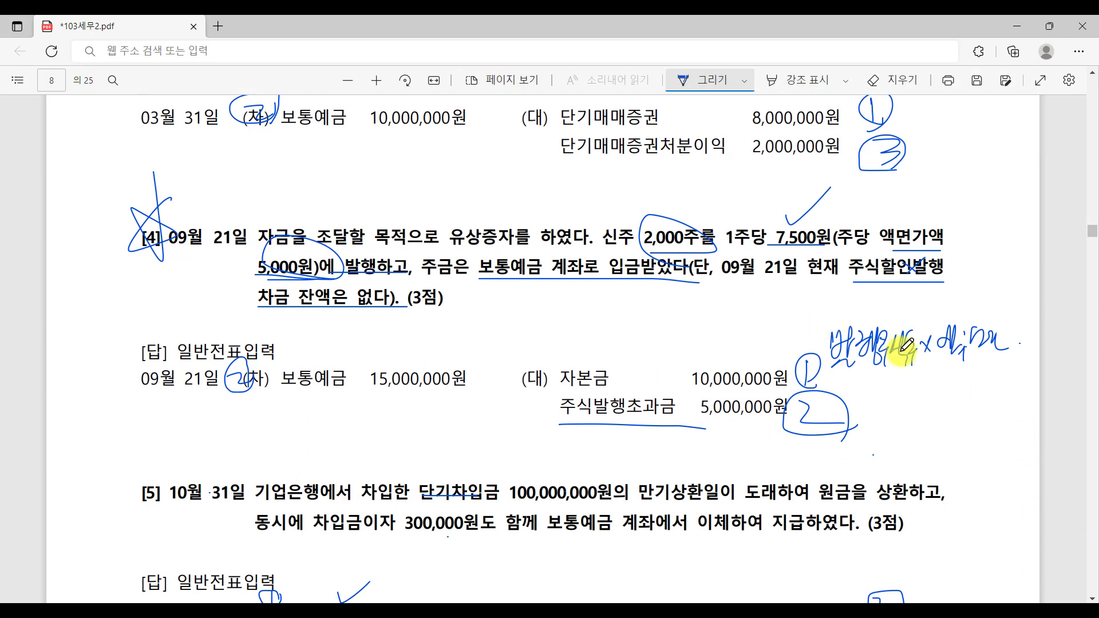
pyautogui.scroll(8, 846, 478)
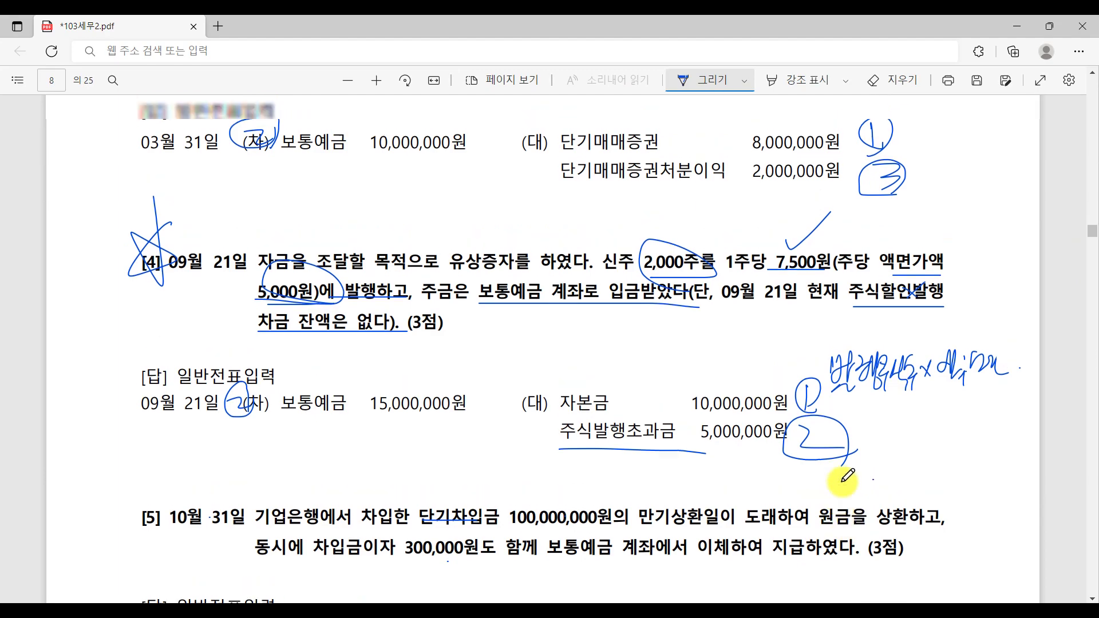
pyautogui.scroll(10, 847, 478)
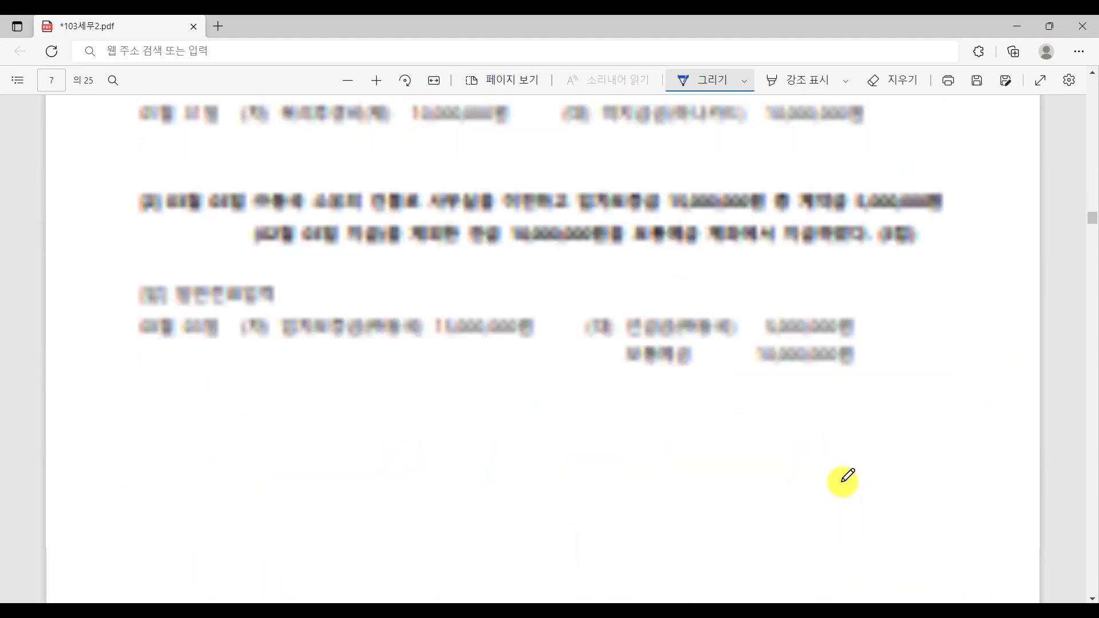
pyautogui.scroll(2, 847, 479)
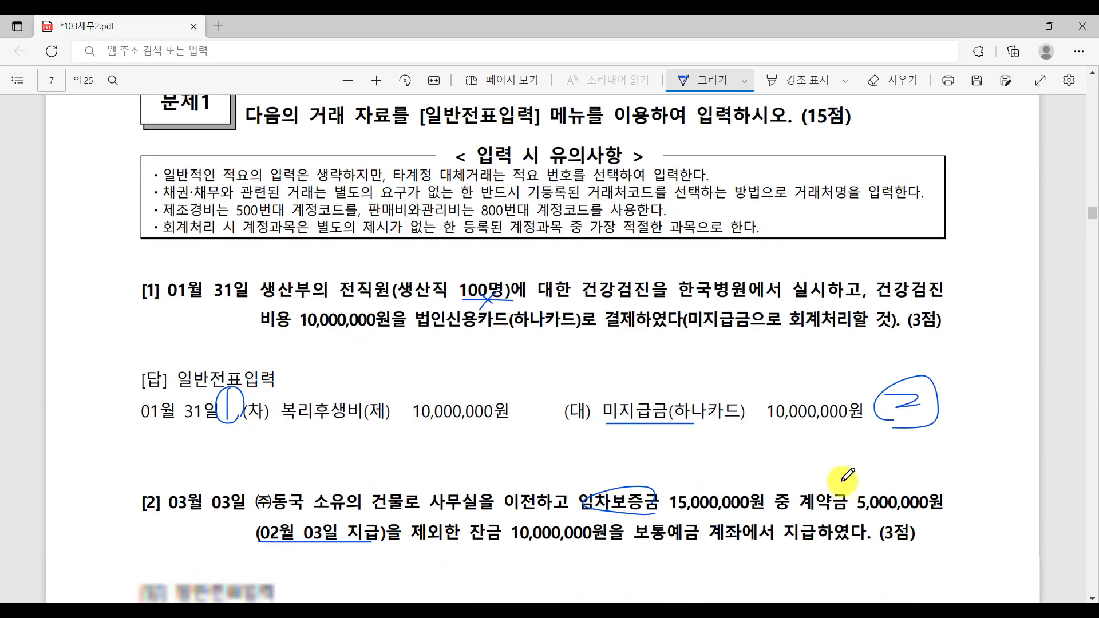
pyautogui.scroll(-6, 846, 478)
pyautogui.scroll(-15, 847, 478)
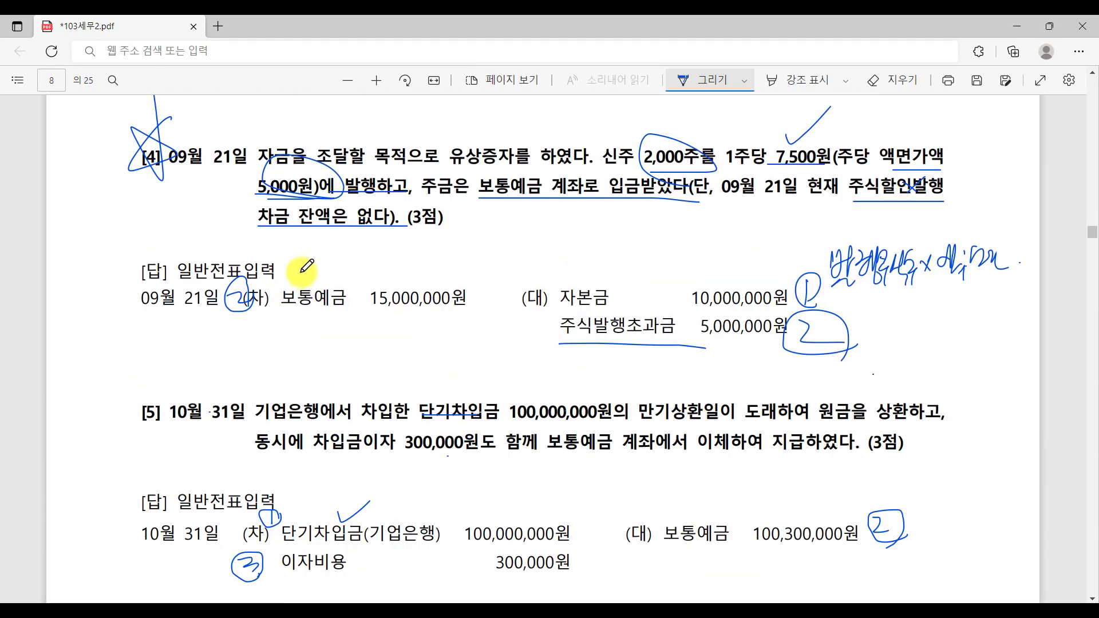
# Step: Go to 문제2 on page 9 and read question [1] dated July 28 with its 수입전자세금계산서
pyautogui.scroll(-7, 704, 306)
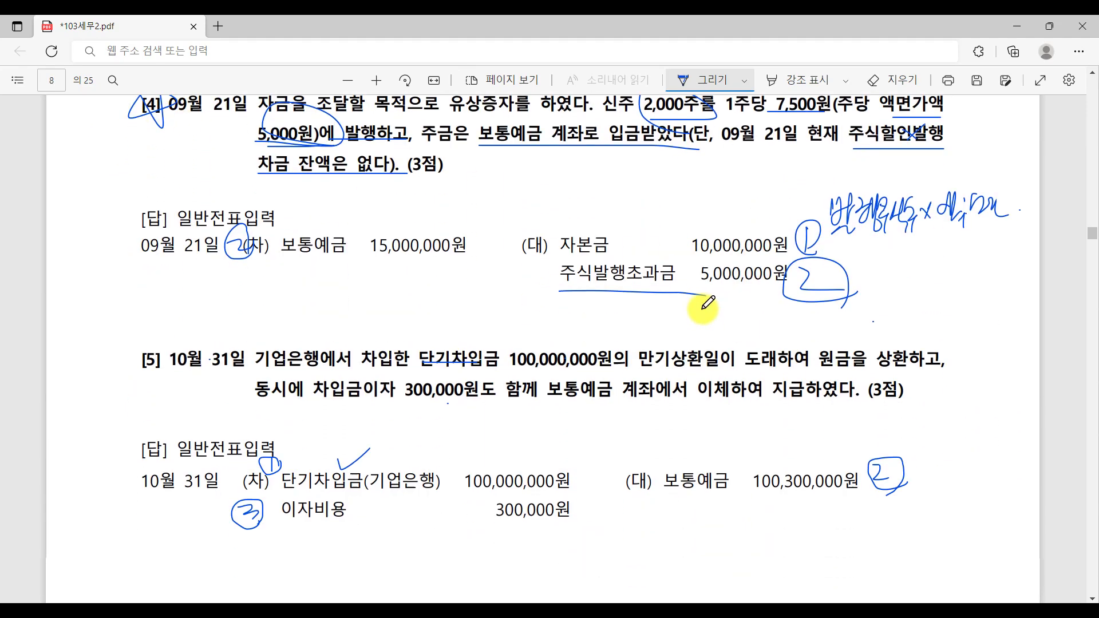
pyautogui.scroll(-1, 703, 308)
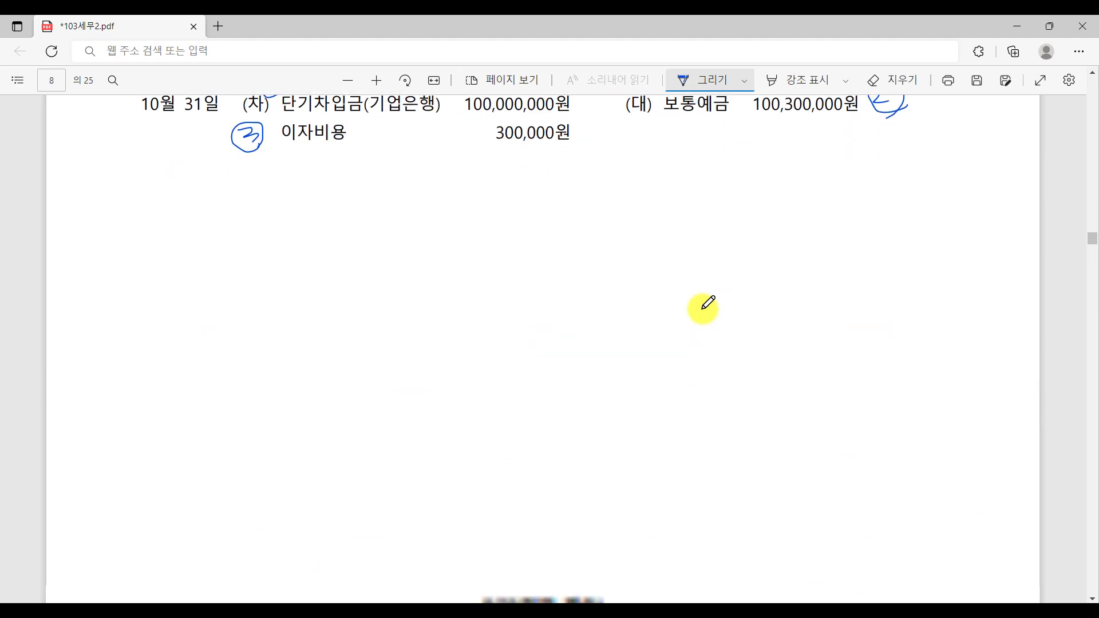
pyautogui.scroll(-9, 703, 308)
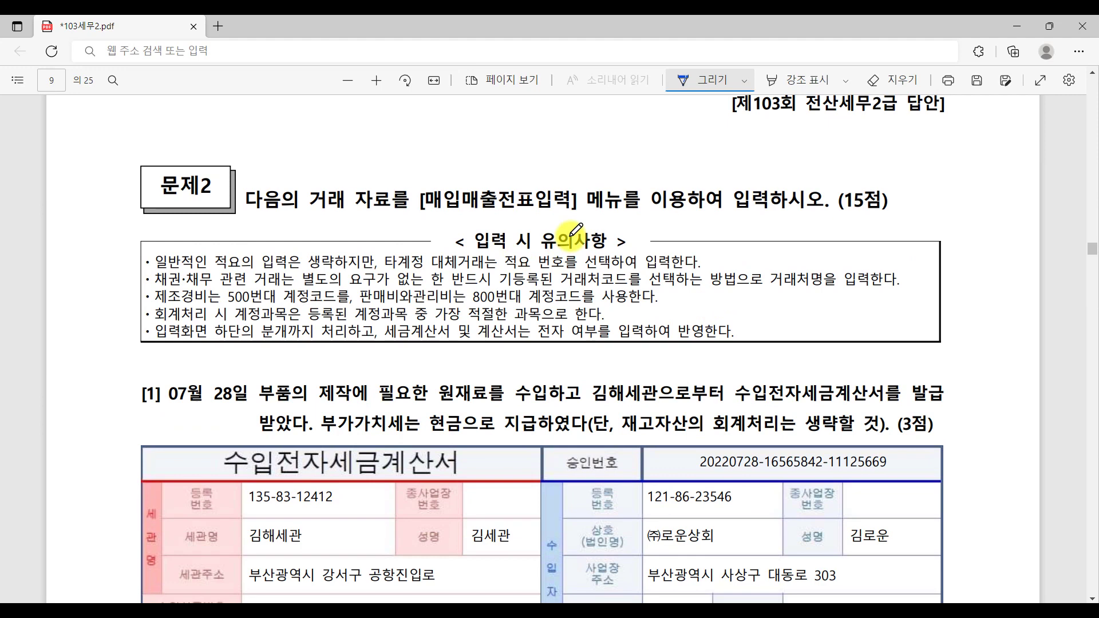
pyautogui.scroll(-5, 841, 312)
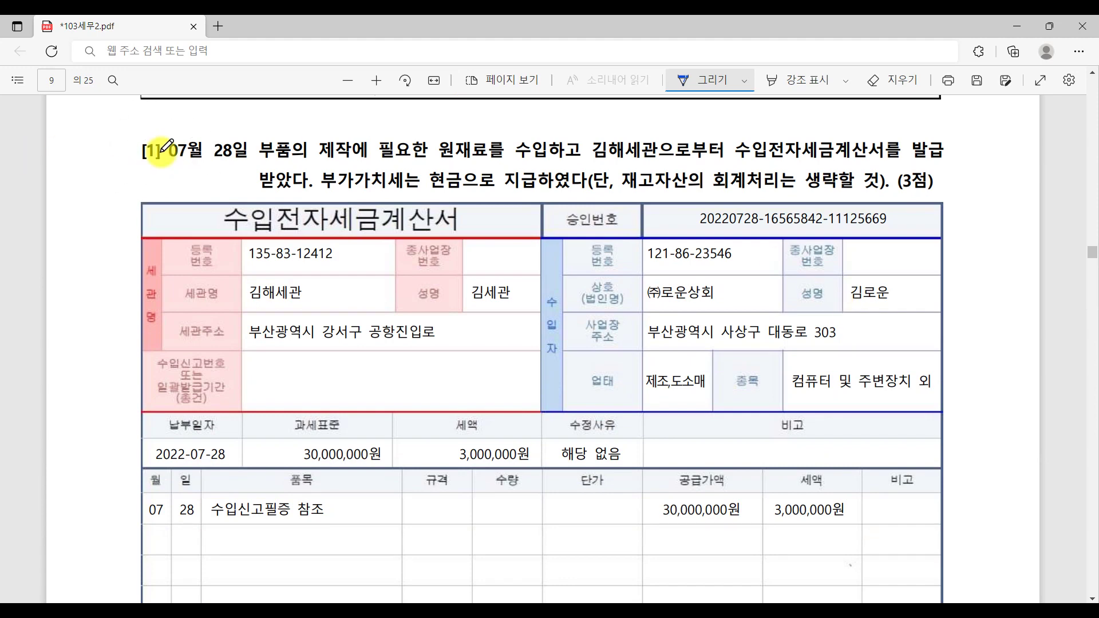
# Step: In question [1], circle 수입, underline 김해세관 and 수입전자세금계산서, and add a check mark above the tax invoice wording
pyautogui.moveTo(538, 154)
pyautogui.mouseDown()
pyautogui.moveTo(550, 138)
pyautogui.moveTo(544, 158)
pyautogui.mouseUp()
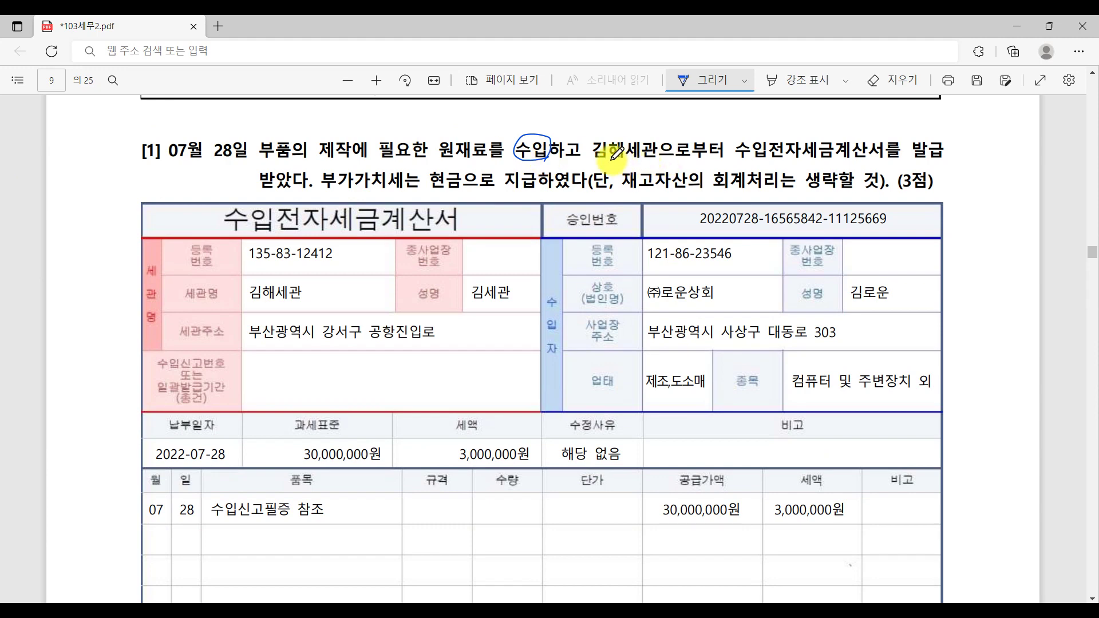
pyautogui.moveTo(607, 164); pyautogui.dragTo(666, 164)
pyautogui.moveTo(749, 160); pyautogui.dragTo(907, 160)
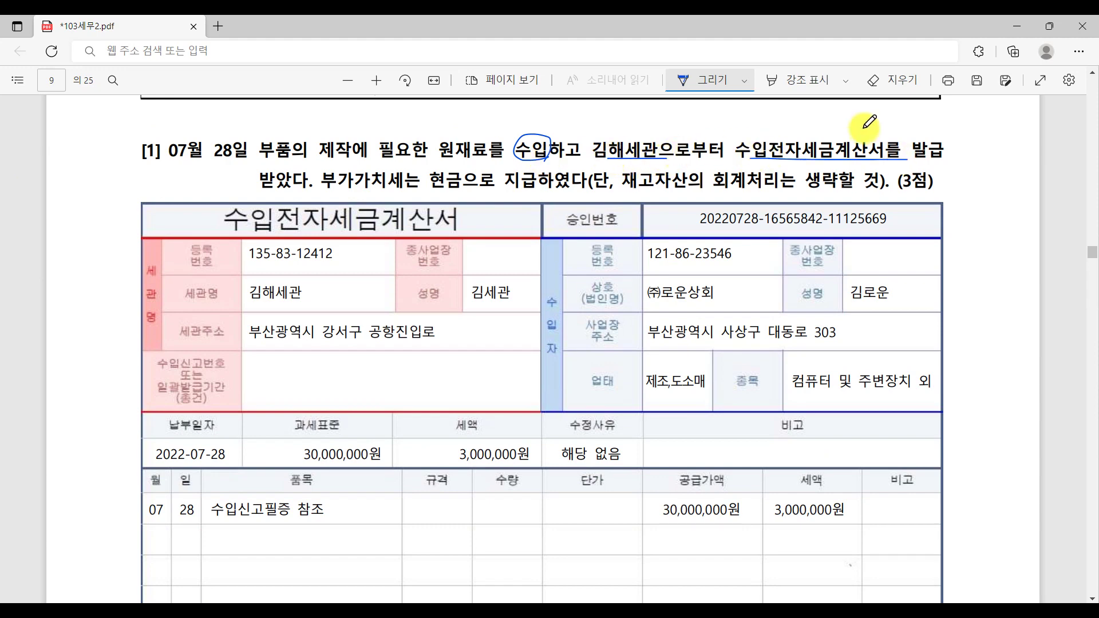
pyautogui.moveTo(864, 121); pyautogui.dragTo(942, 112)
pyautogui.click(948, 148)
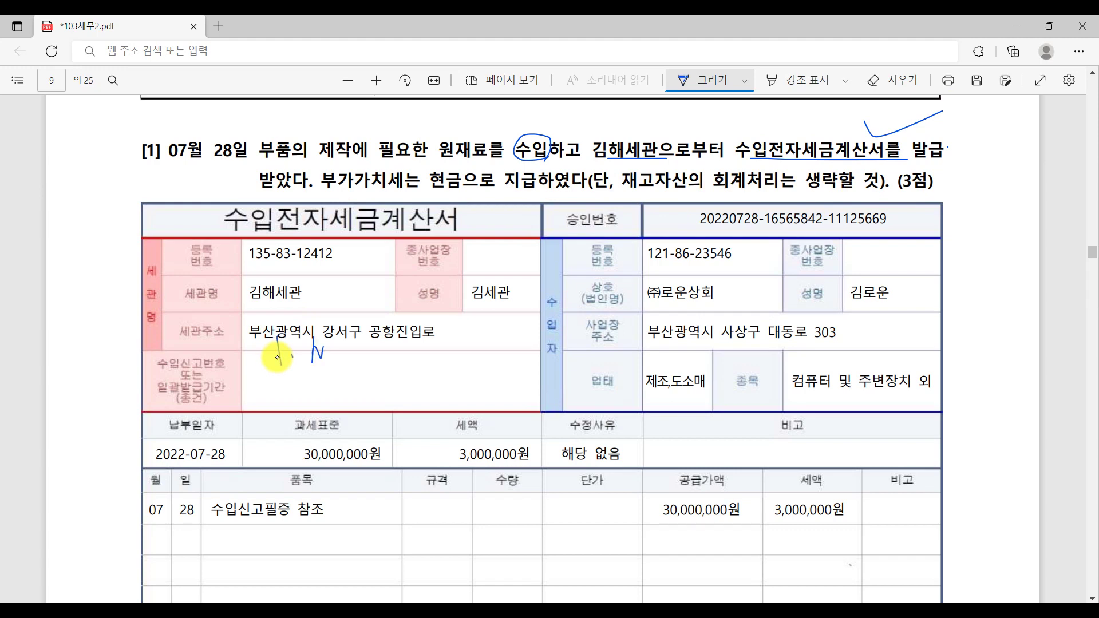
# Step: Handwrite a two-item note ending in "2. VAT" on the 수입전자세금계산서 and circle 김해세관 in the question text
pyautogui.moveTo(324, 338); pyautogui.dragTo(335, 363)
pyautogui.moveTo(610, 156); pyautogui.dragTo(654, 159)
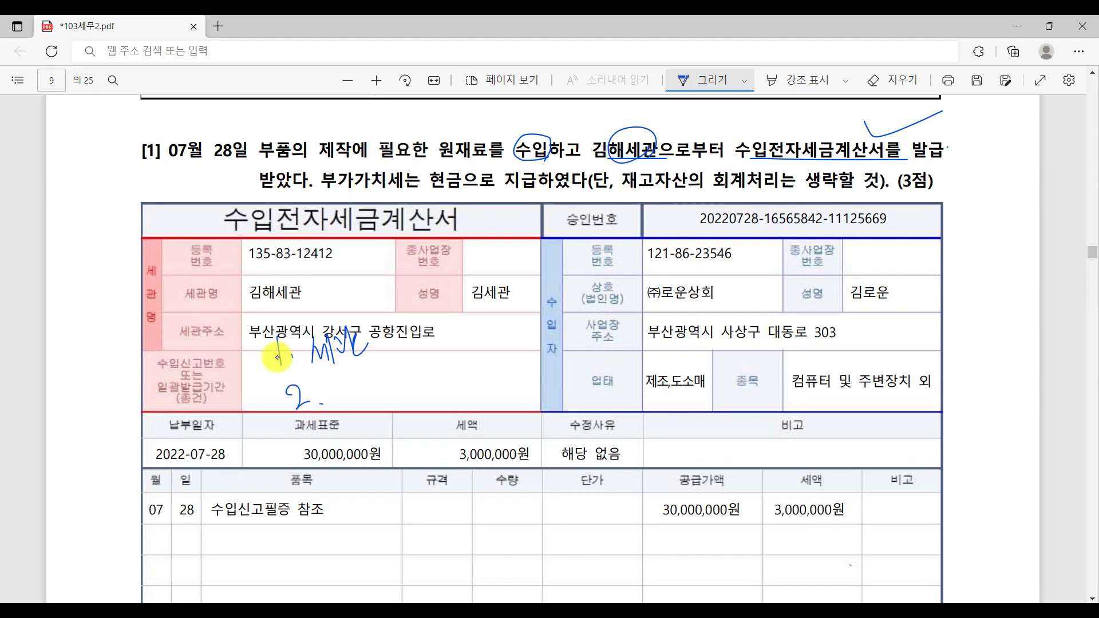
pyautogui.moveTo(323, 376); pyautogui.dragTo(379, 397)
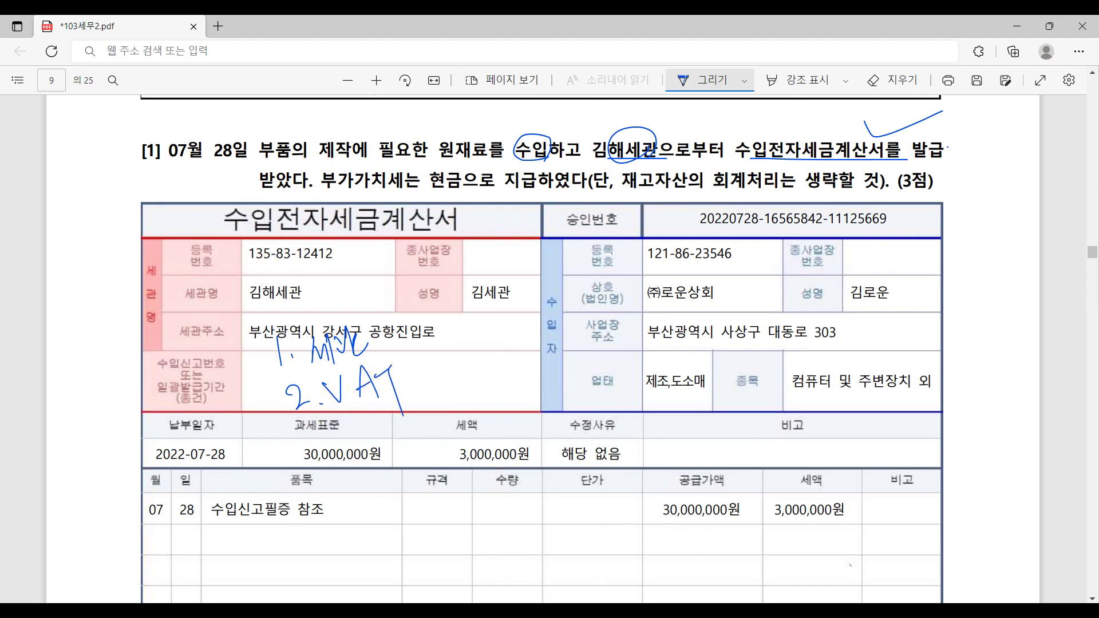
# Step: Switch to KcLep, open 매입매출전표입력 and start an entry dated July 28
pyautogui.hotkey('alt', 'Tab')
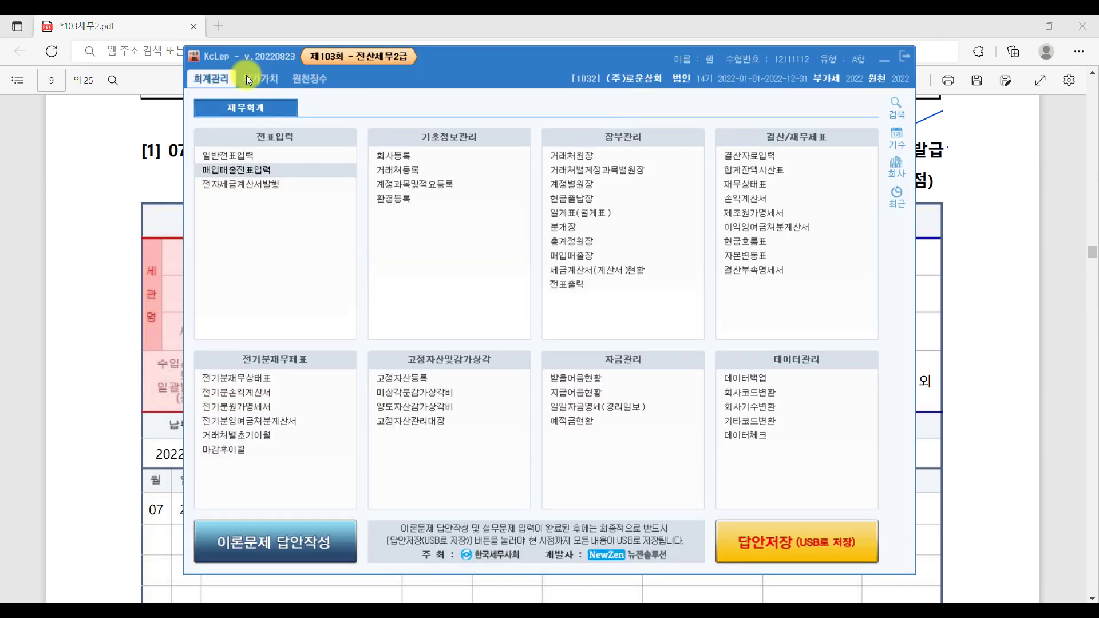
pyautogui.click(253, 169)
pyautogui.click(1038, 455)
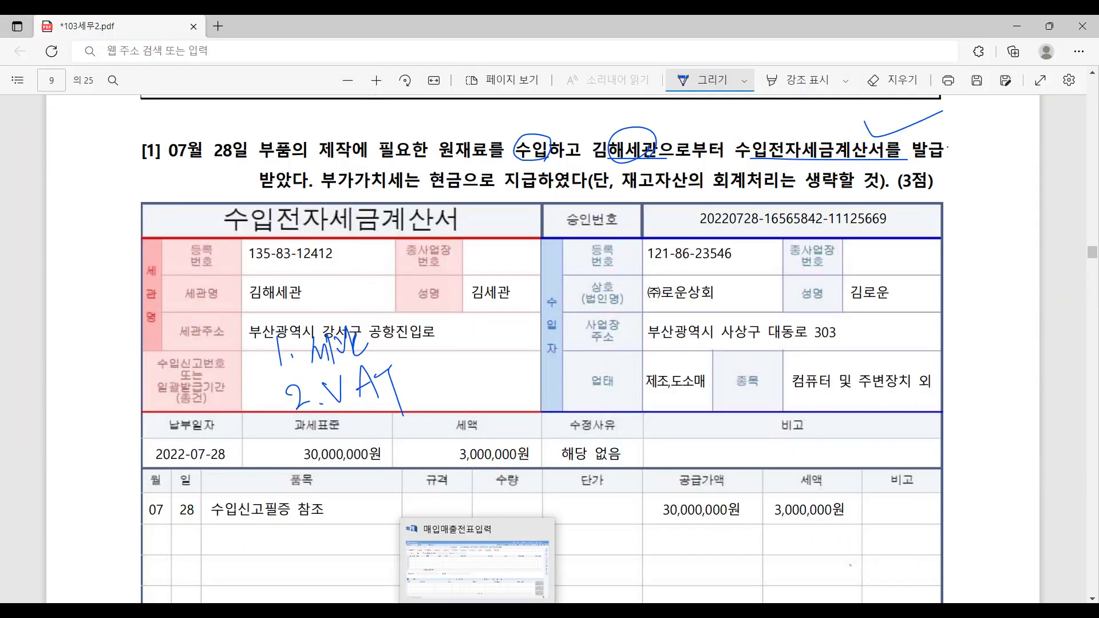
pyautogui.hotkey('alt', 'Tab')
pyautogui.write('7')
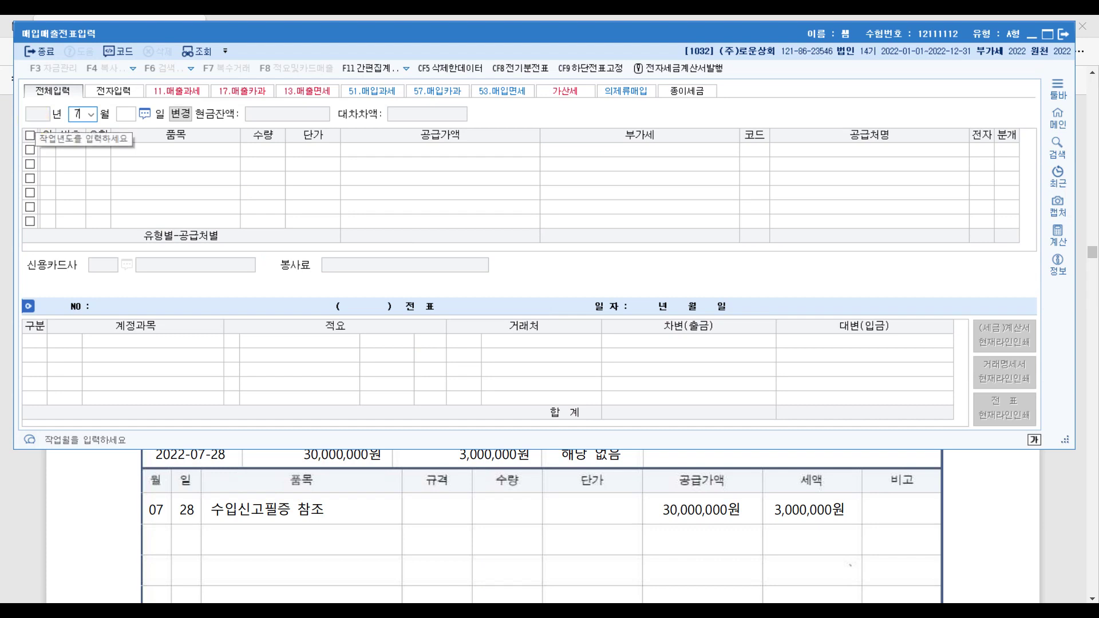
pyautogui.press('Return')
pyautogui.write('28')
pyautogui.press('Return')
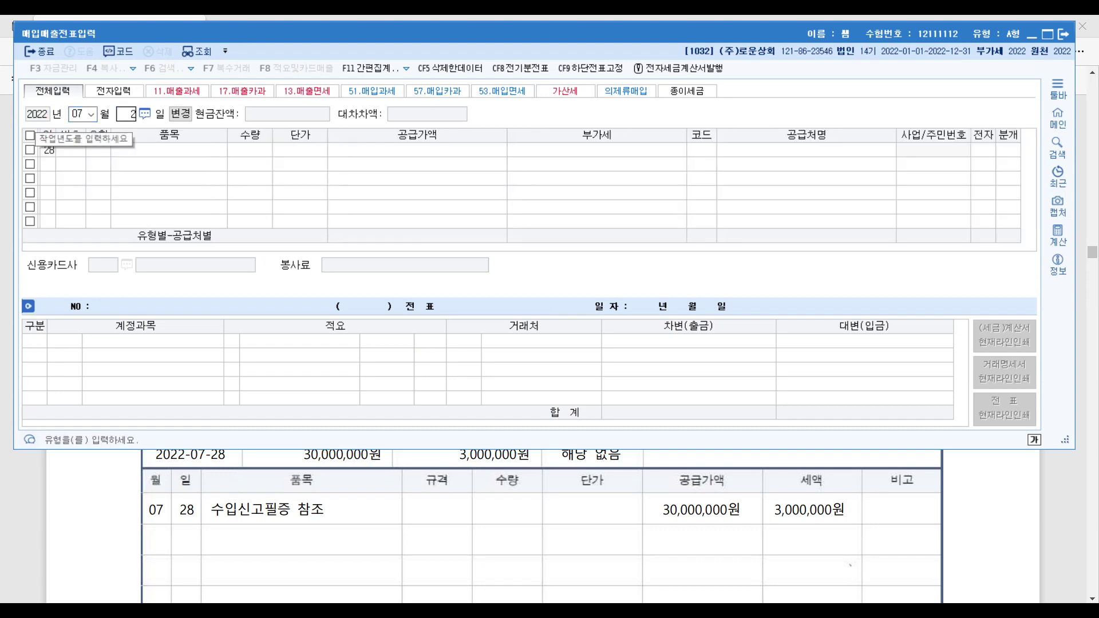
pyautogui.press('Return')
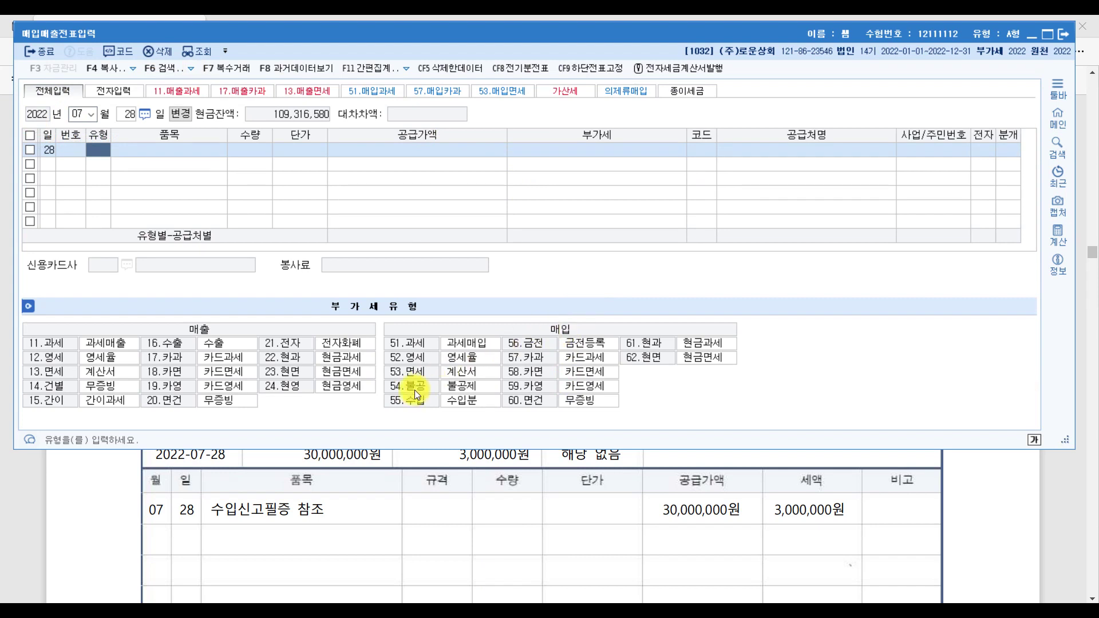
# Step: Set the July 28 entry's VAT type to 55.수입 and its item to 원재료
pyautogui.click(472, 404)
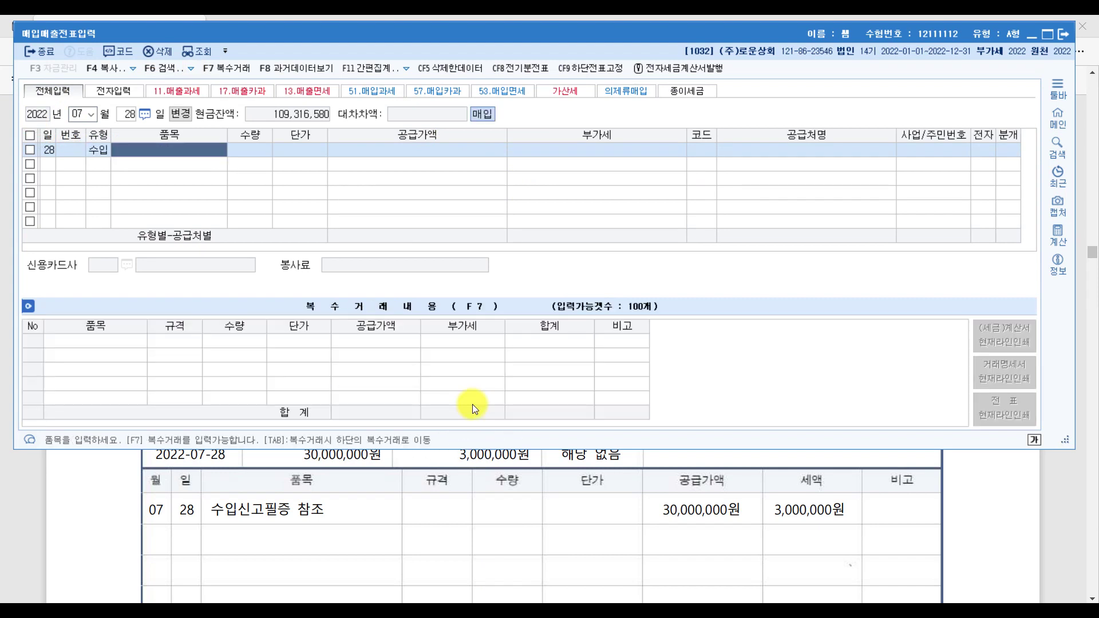
pyautogui.write('원재료')
pyautogui.press('Return')
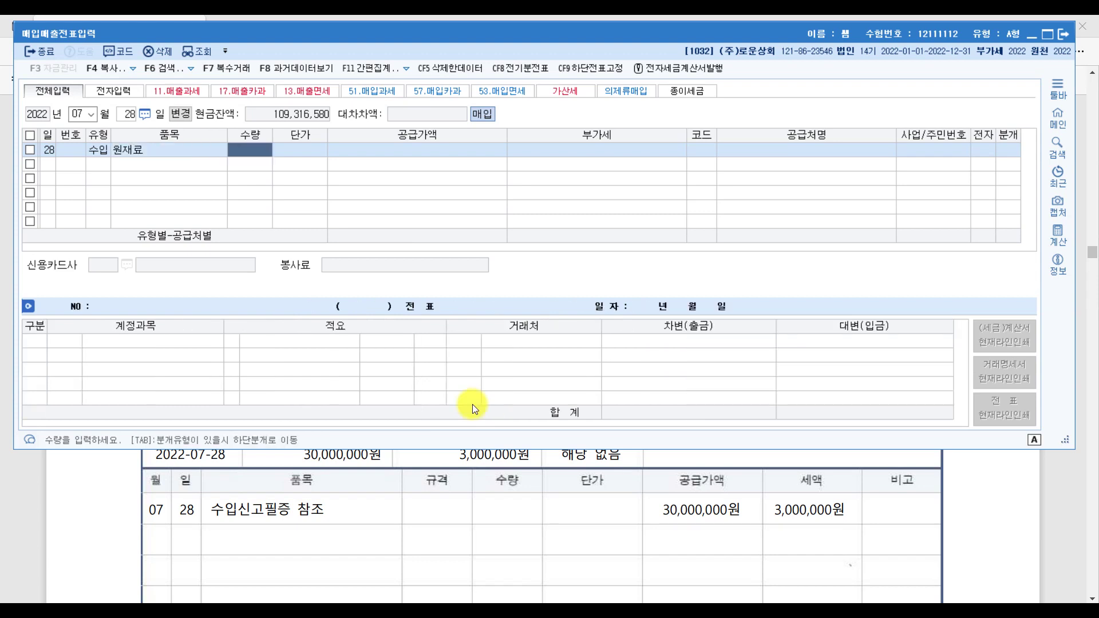
pyautogui.scroll(1, 658, 513)
pyautogui.scroll(-1, 655, 513)
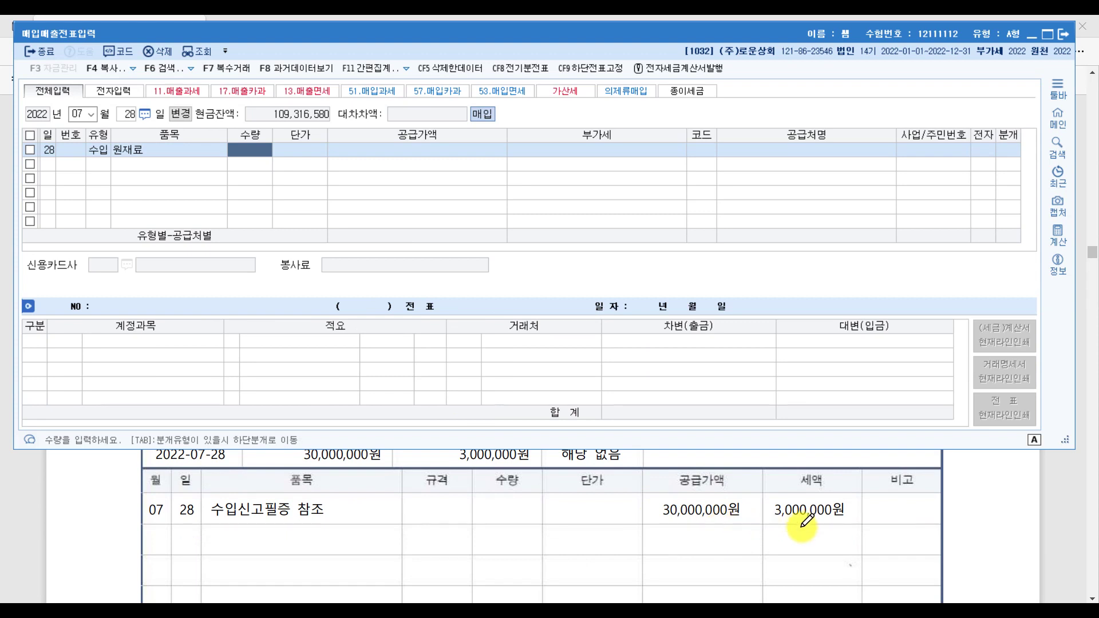
# Step: Leave quantity and unit price empty and enter 30,000,000 as the 공급가액, accepting the calculated 부가세
pyautogui.press('Return')
pyautogui.press('Return')
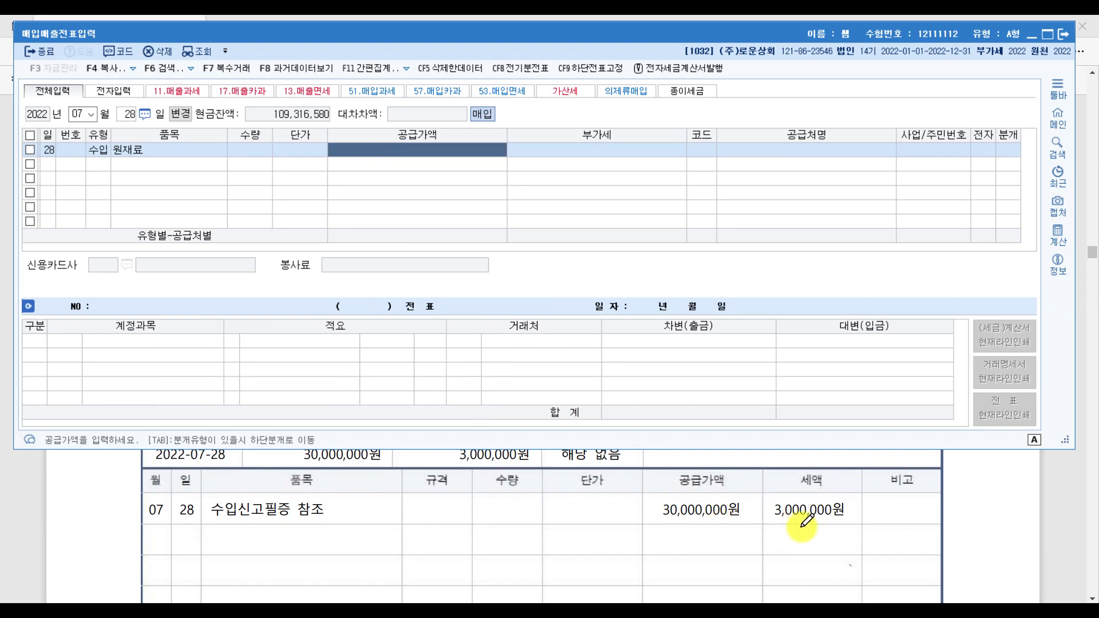
pyautogui.write('30000000')
pyautogui.press('Return')
pyautogui.press('Return')
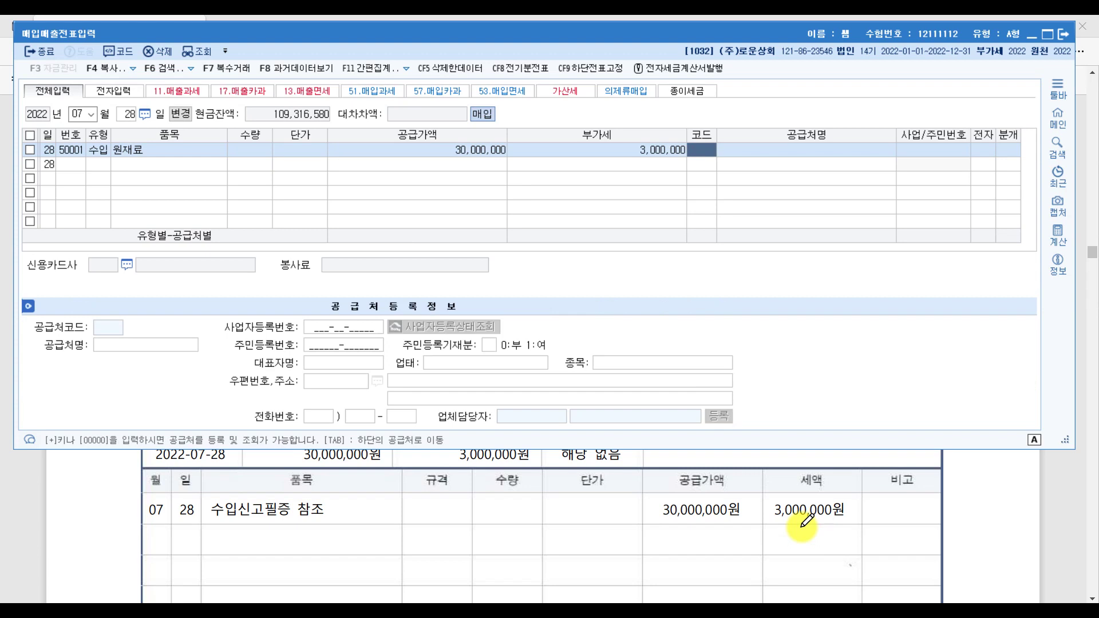
# Step: Look up 김해 and assign 김해세관 as the supplier of the July 28 import entry
pyautogui.write('김해')
pyautogui.press('Return')
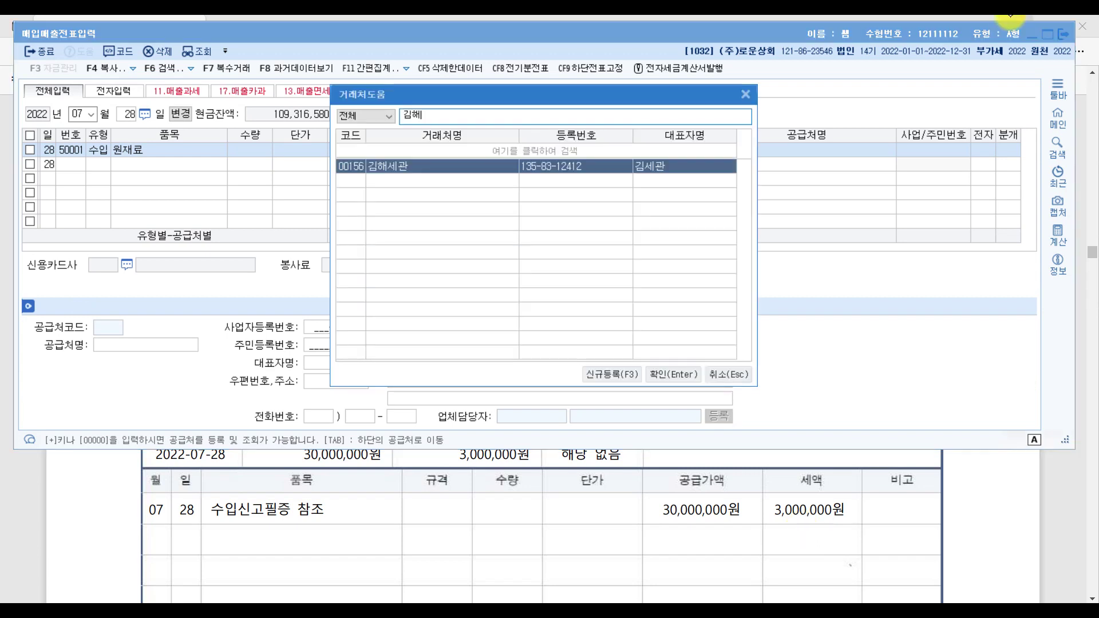
pyautogui.press('Return')
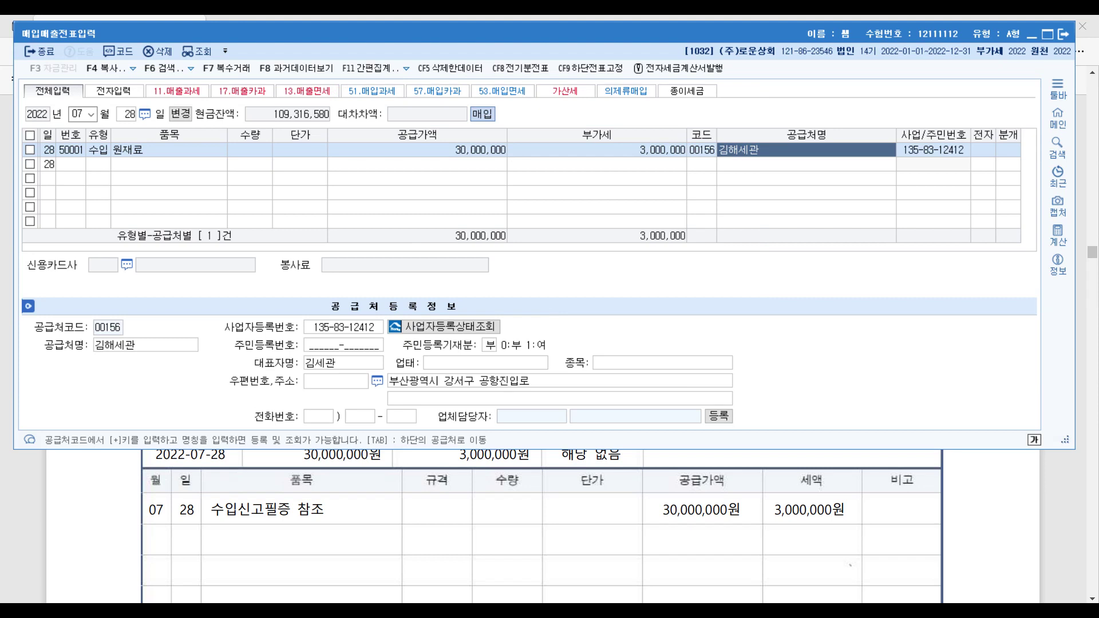
pyautogui.press('Return')
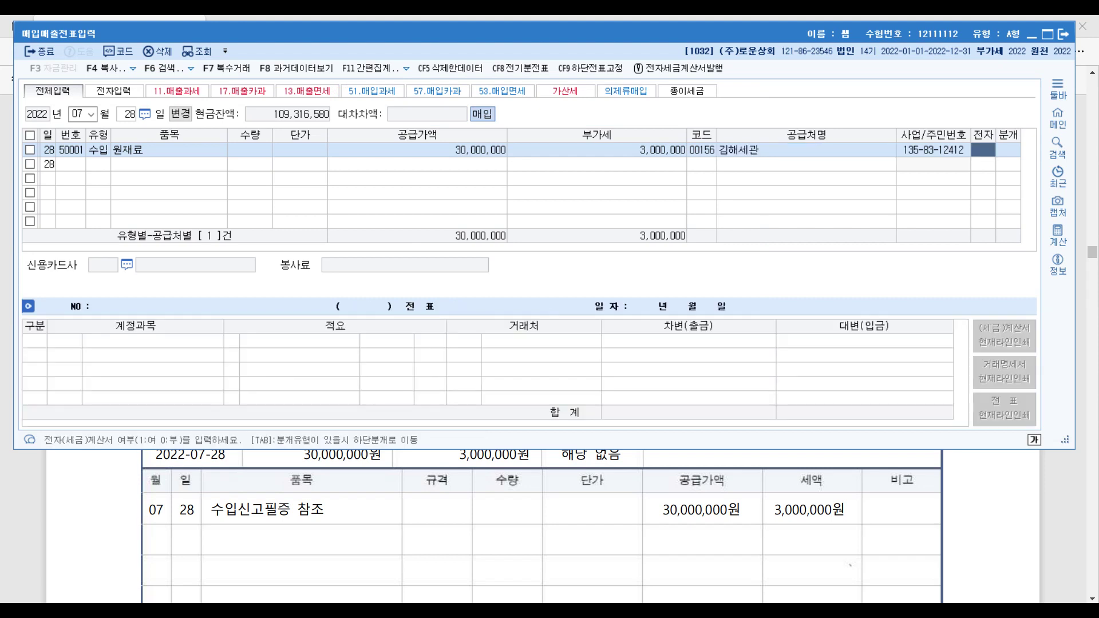
# Step: Mark the import entry as electronic (여), set its 분개 type to 현금 and check the generated journal line
pyautogui.write('1')
pyautogui.press('Return')
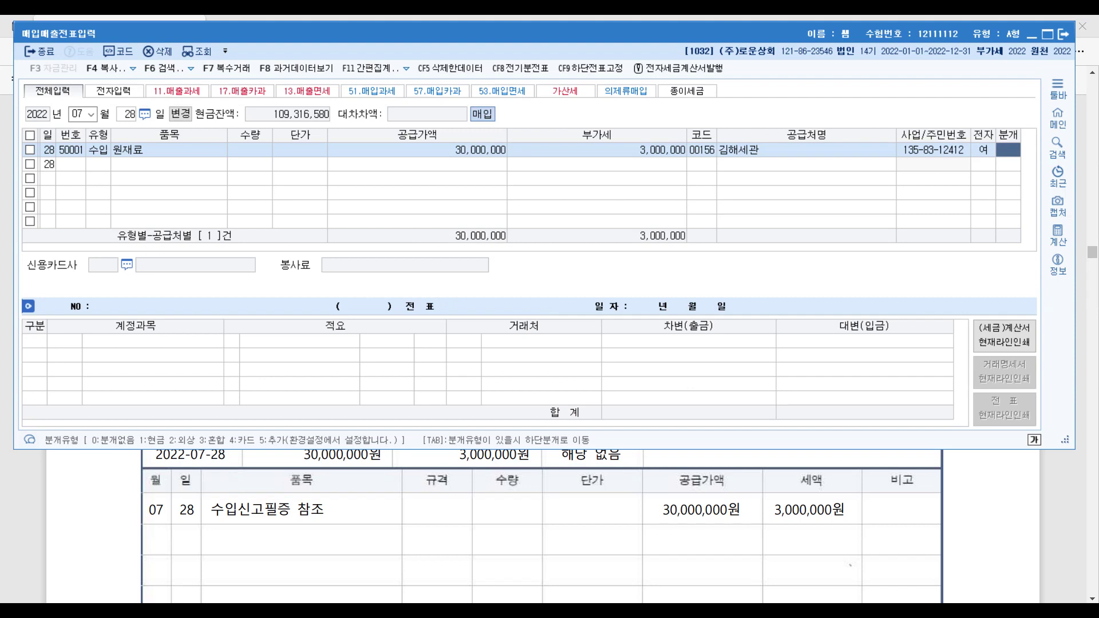
pyautogui.write('1')
pyautogui.press('Return')
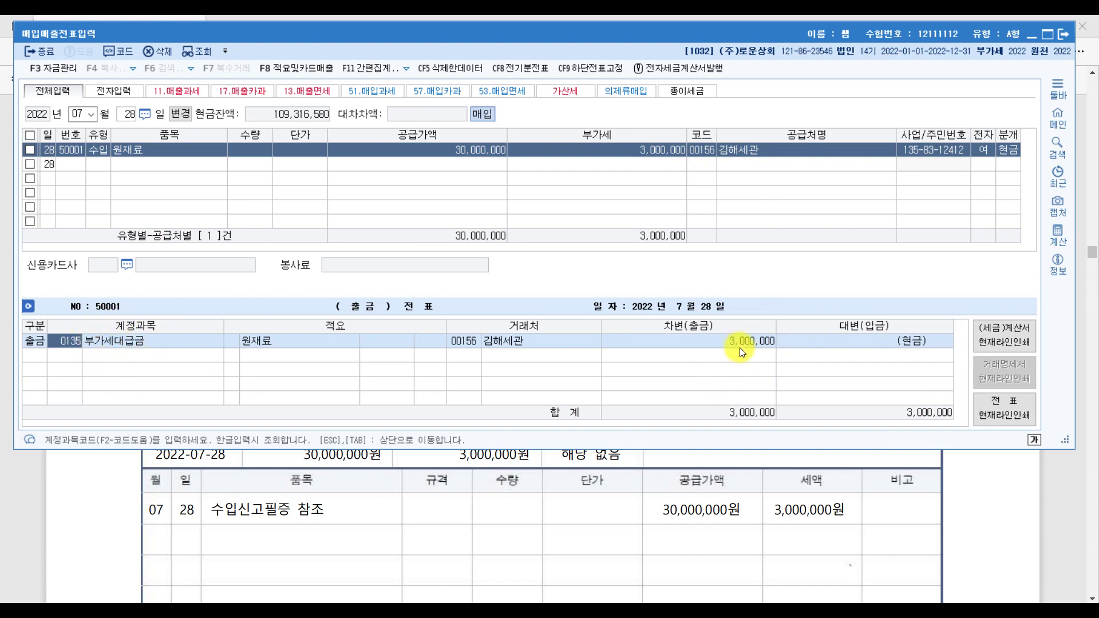
pyautogui.click(939, 418)
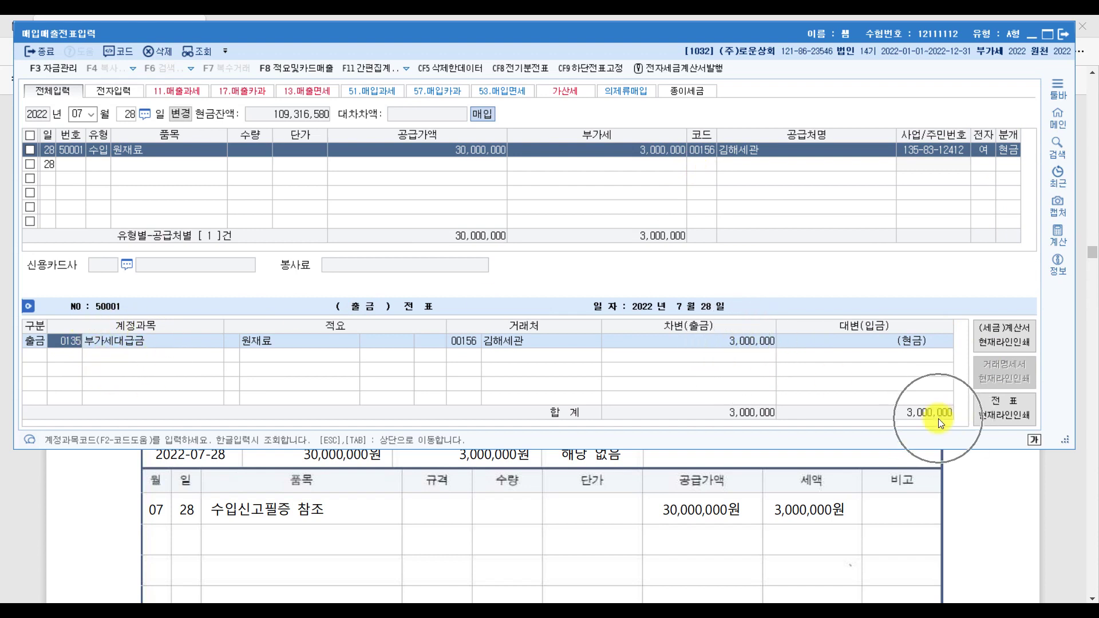
pyautogui.click(740, 352)
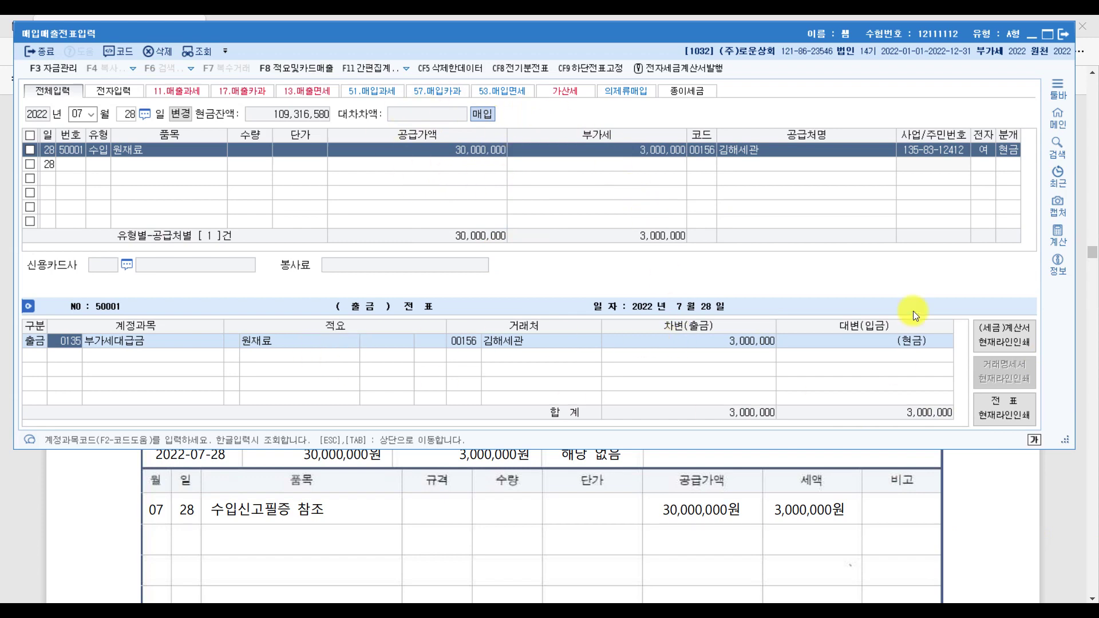
# Step: Return to the exam PDF and underline the instruction to omit the inventory accounting in question [1]
pyautogui.click(1066, 521)
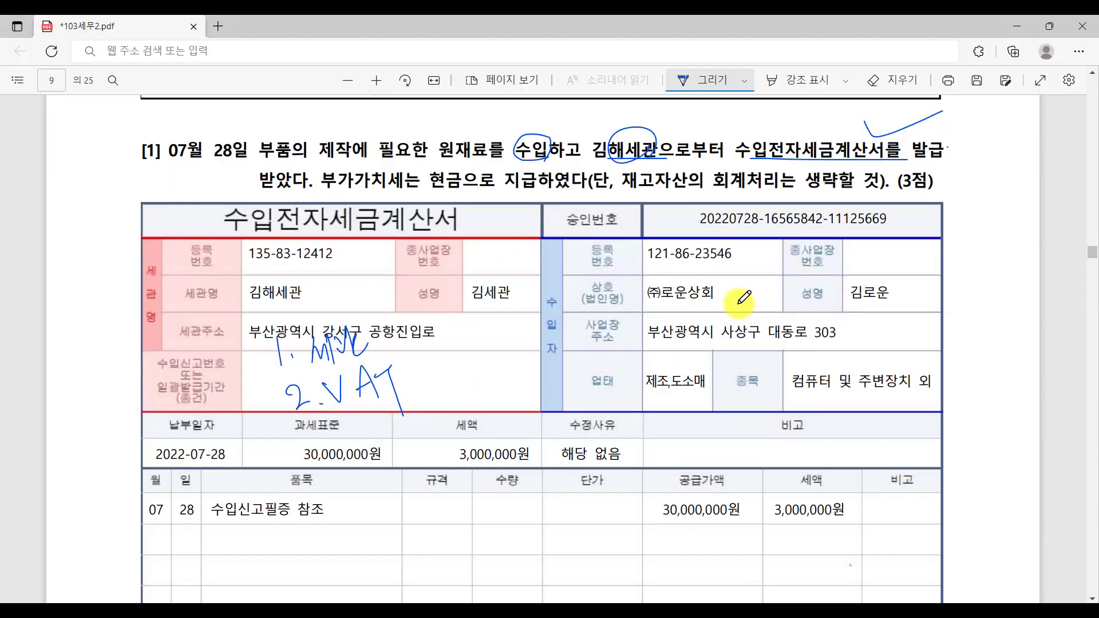
pyautogui.moveTo(704, 194); pyautogui.dragTo(953, 192)
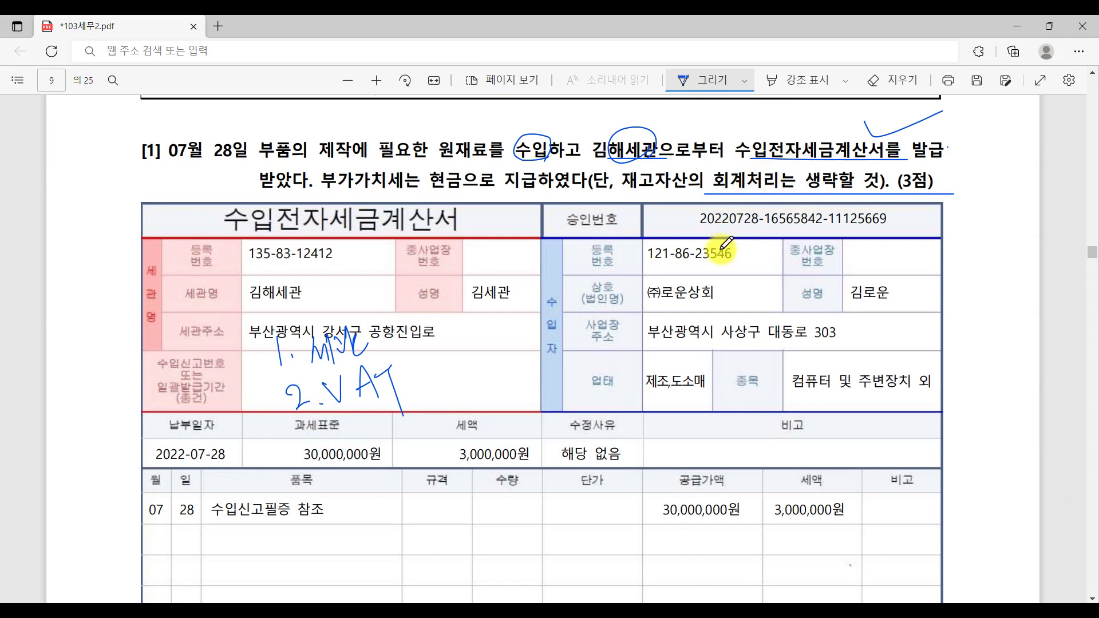
# Step: Go to question [2] on page 10, underline 전자계산서 and 임차료, and handwrite 면세 beside the question text
pyautogui.scroll(-4, 732, 246)
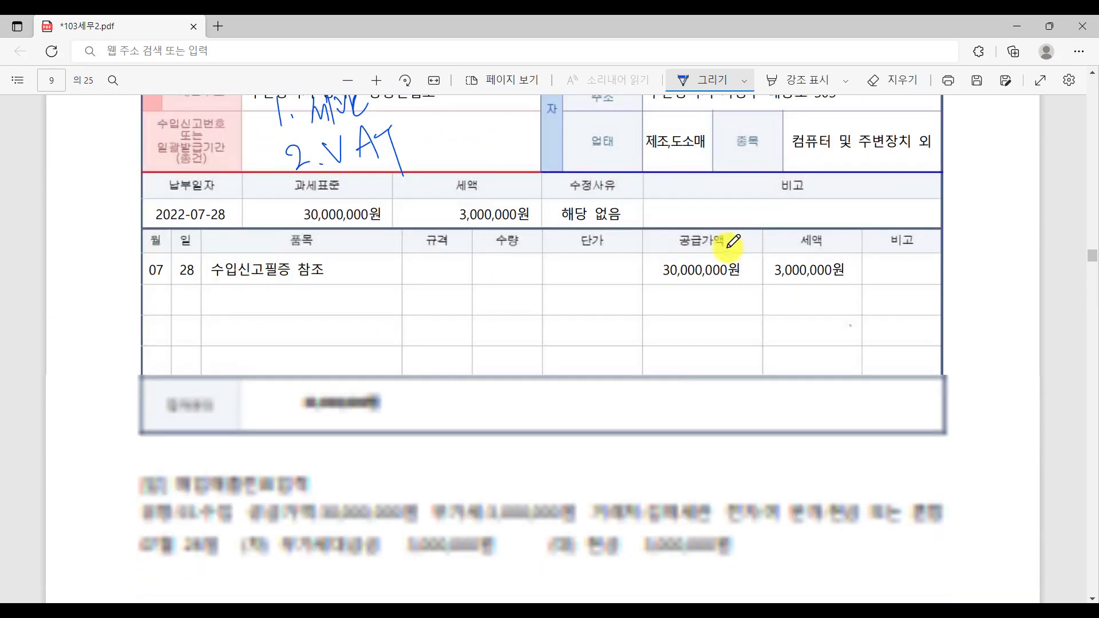
pyautogui.scroll(-14, 733, 243)
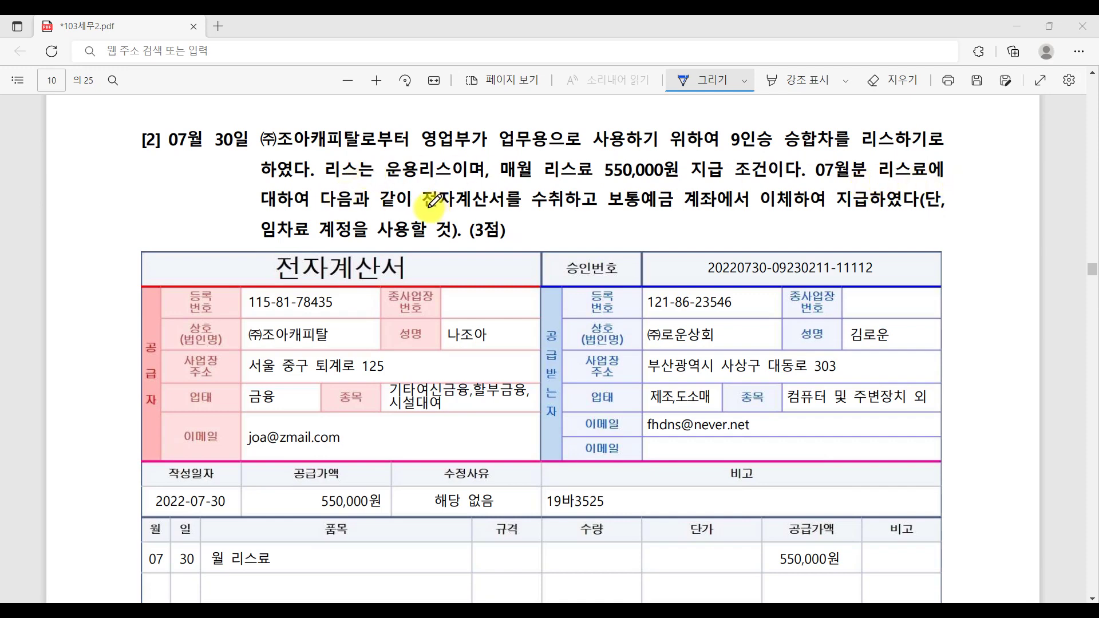
pyautogui.moveTo(428, 206); pyautogui.dragTo(520, 205)
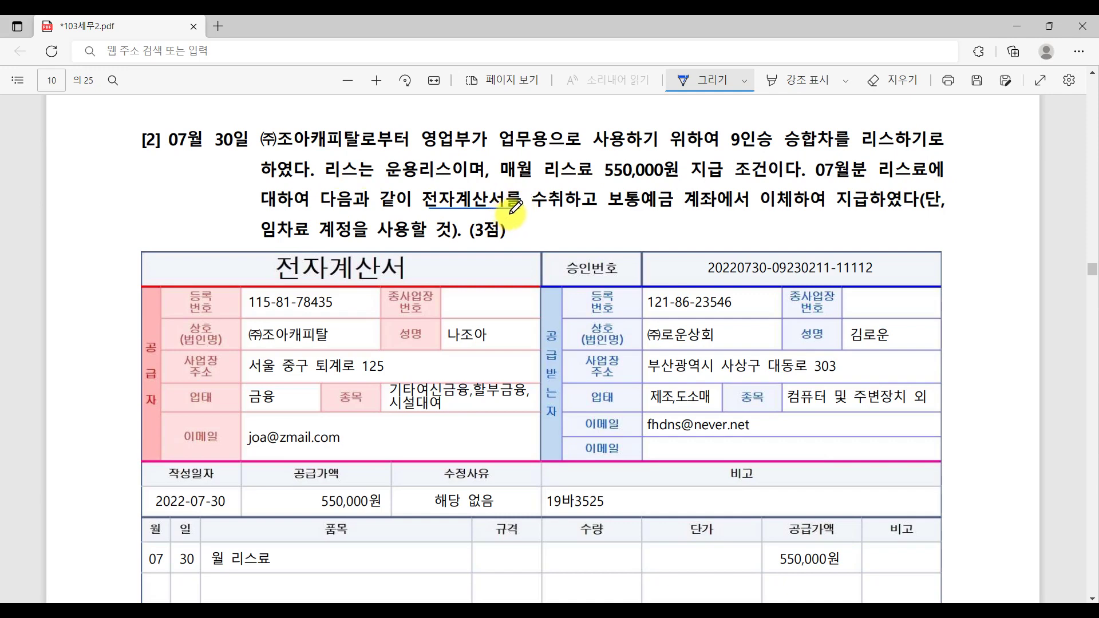
pyautogui.moveTo(512, 236)
pyautogui.mouseDown()
pyautogui.moveTo(521, 217)
pyautogui.moveTo(527, 237)
pyautogui.moveTo(535, 228)
pyautogui.moveTo(571, 246)
pyautogui.mouseUp()
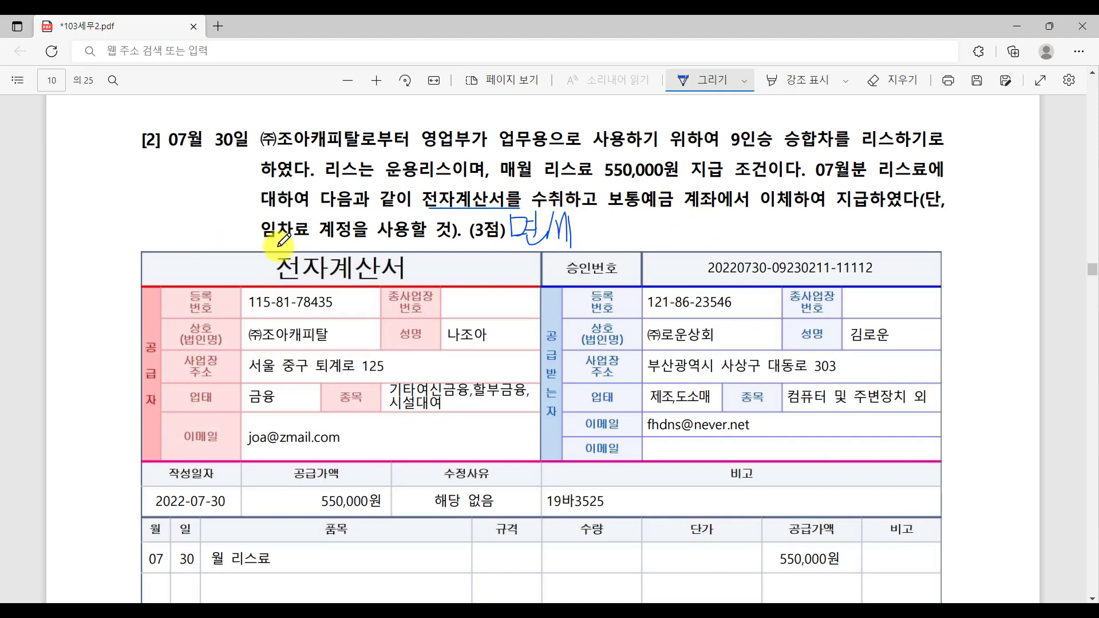
pyautogui.moveTo(279, 247); pyautogui.dragTo(315, 245)
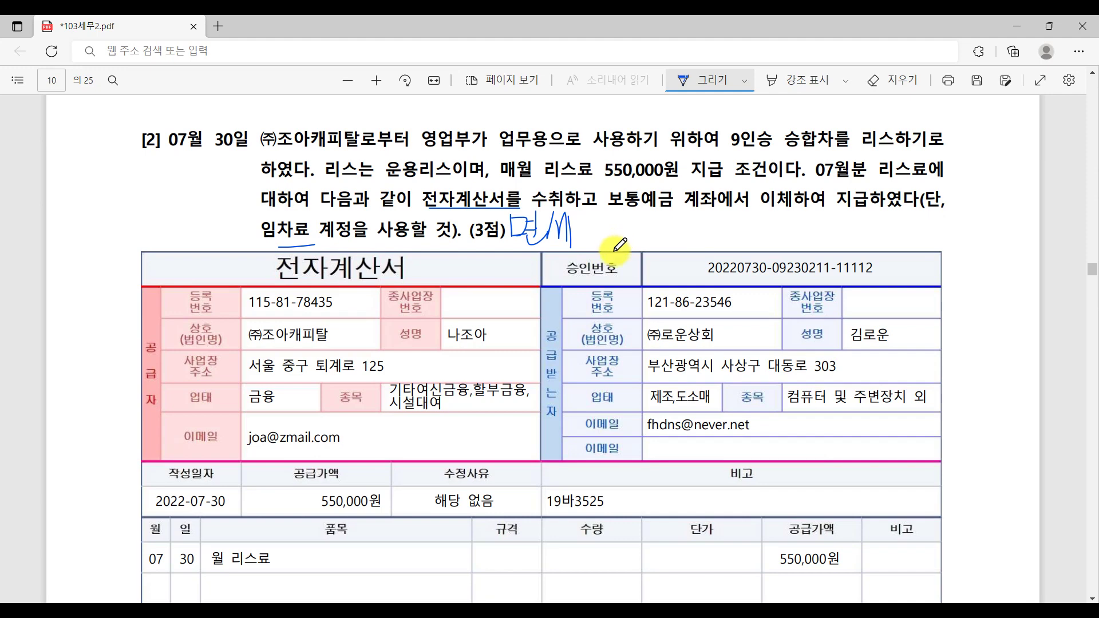
# Step: Circle the 공급가액 of 550,000원 and the word 계산서 in the 전자계산서 title
pyautogui.scroll(-3, 449, 456)
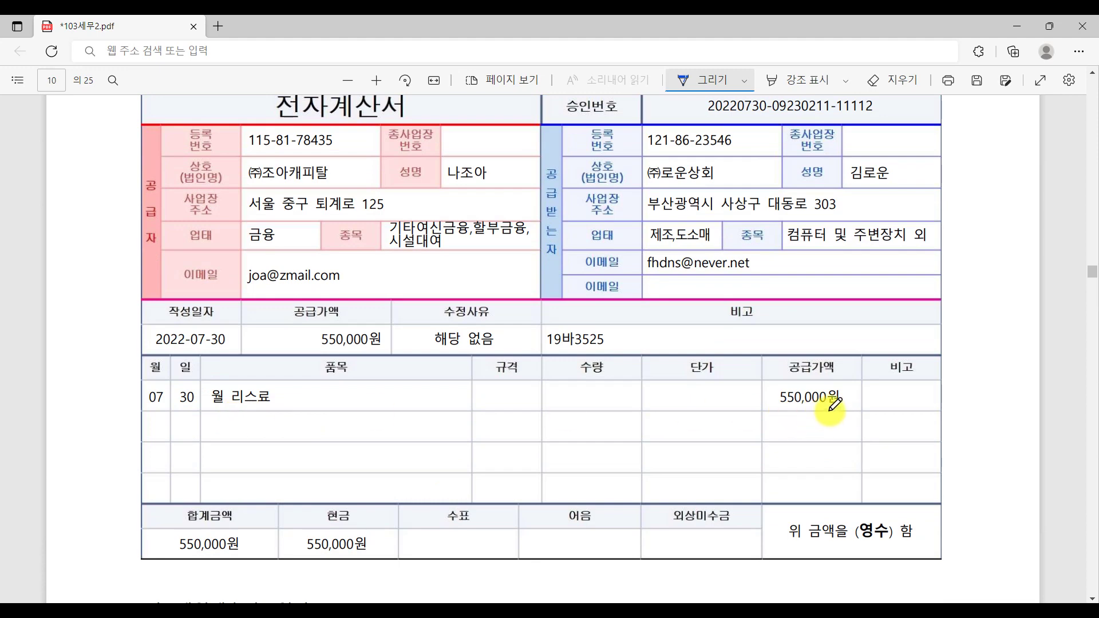
pyautogui.moveTo(761, 413); pyautogui.dragTo(801, 441)
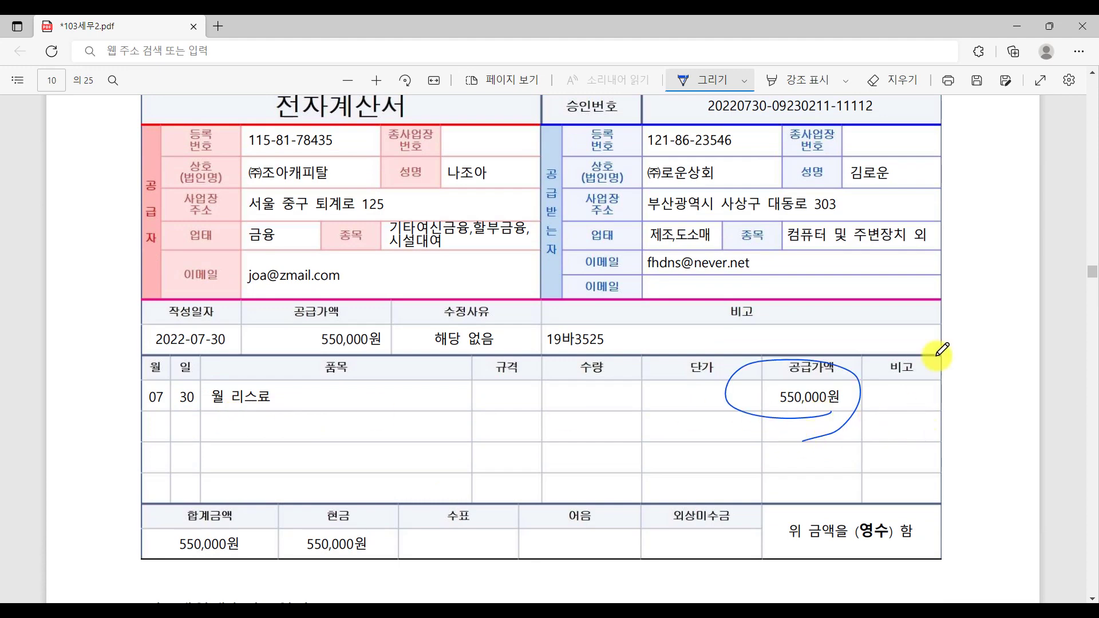
pyautogui.scroll(3, 663, 443)
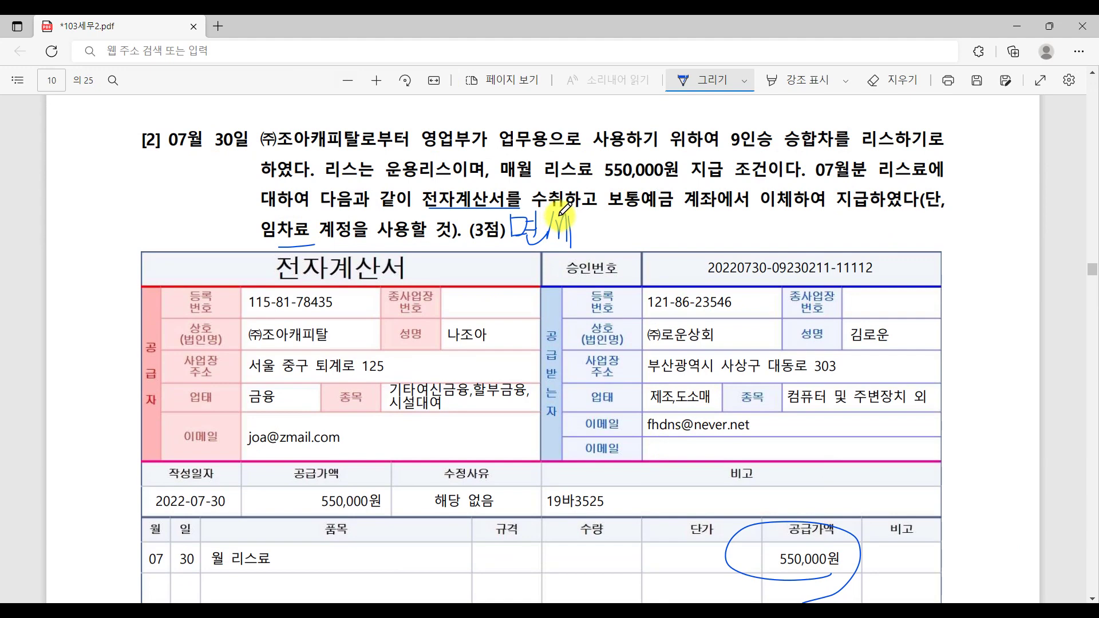
pyautogui.moveTo(385, 261)
pyautogui.mouseDown()
pyautogui.moveTo(326, 265)
pyautogui.moveTo(404, 294)
pyautogui.mouseUp()
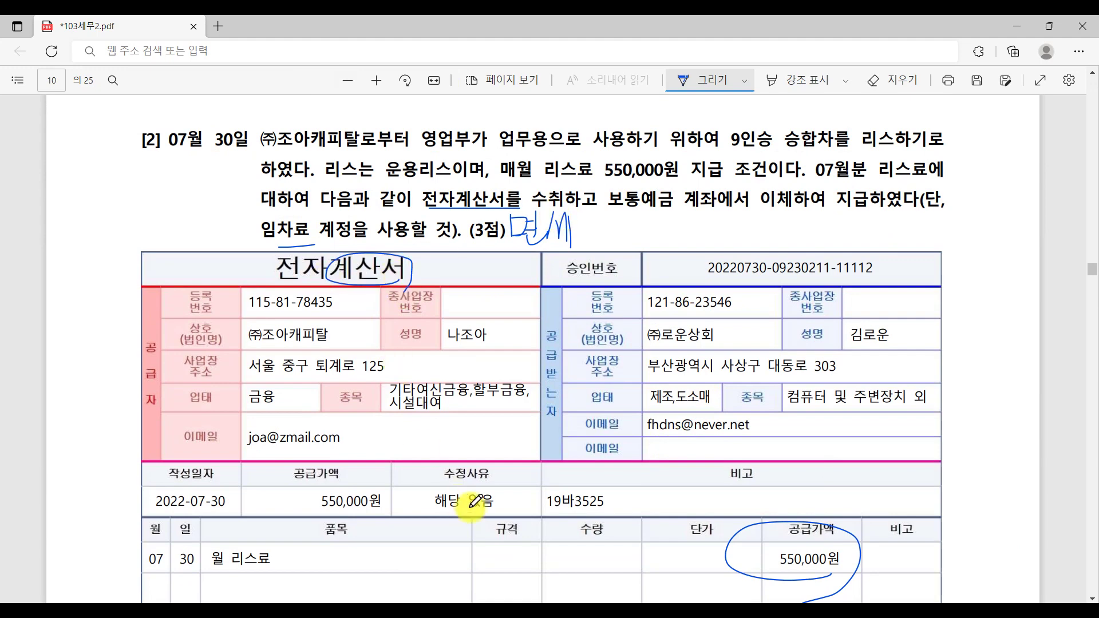
# Step: Switch to KcLep's 매입매출전표입력 and start a July 30 entry with type 53.면세
pyautogui.hotkey('alt', 'Tab')
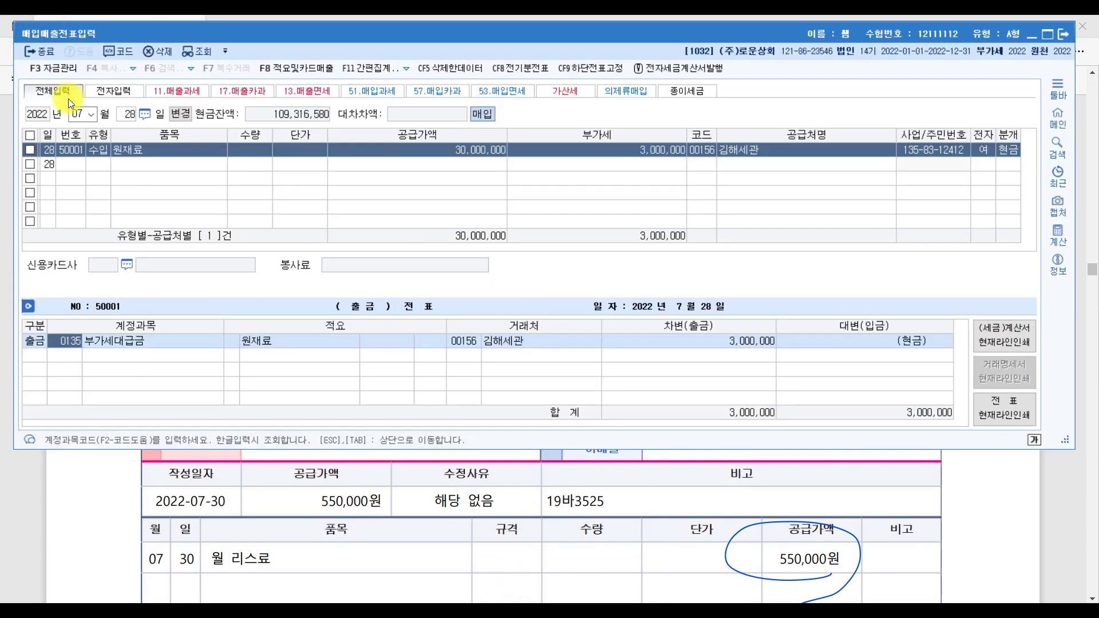
pyautogui.click(129, 118)
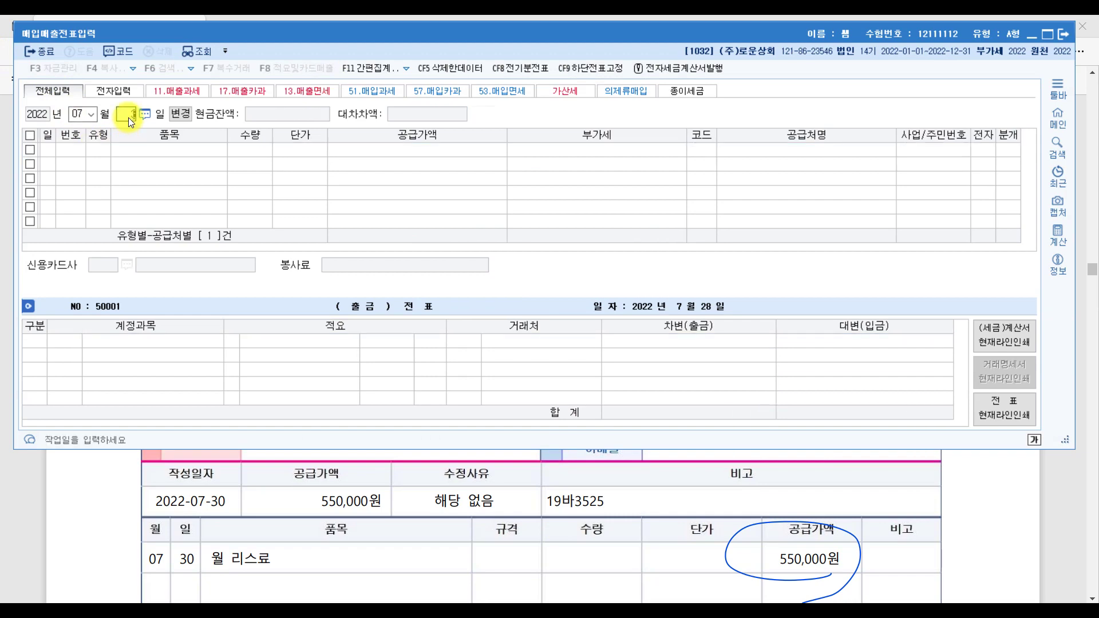
pyautogui.write('30')
pyautogui.press('Return')
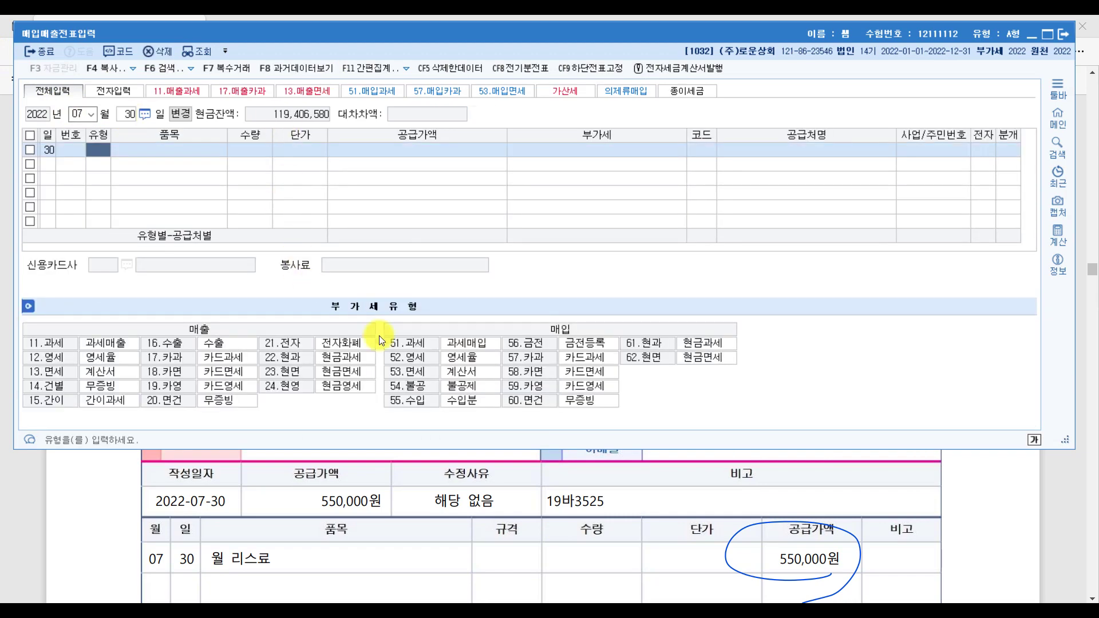
pyautogui.write('53')
pyautogui.press('Return')
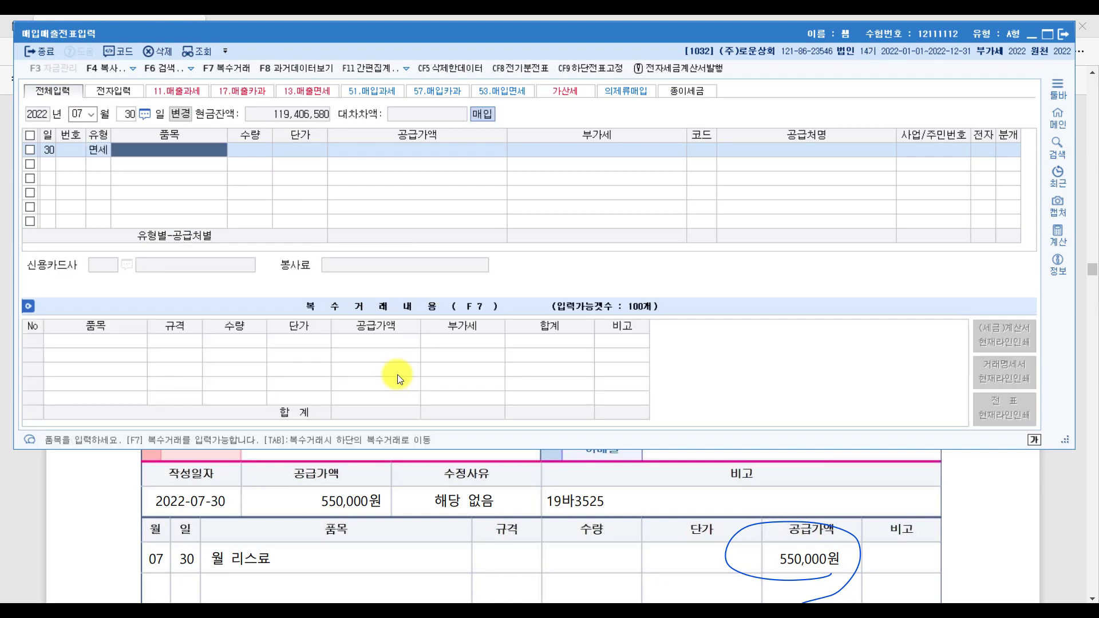
# Step: Enter 리스료 as the item of the July 30 entry, with a 공급가액 of 550,000
pyautogui.write('리스료')
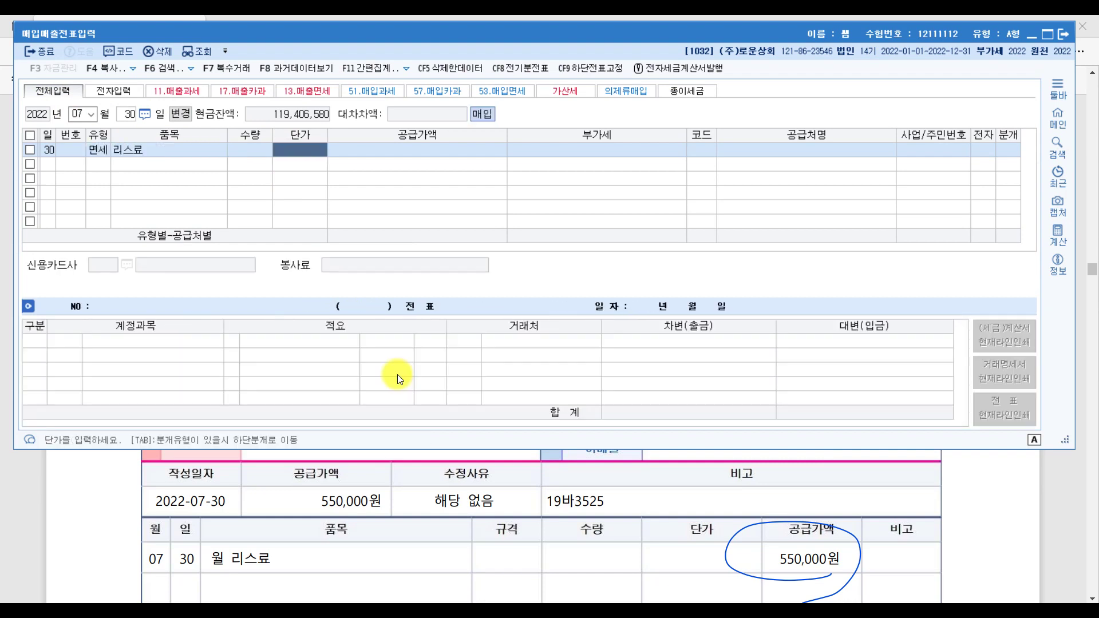
pyautogui.press('Return')
pyautogui.write('550')
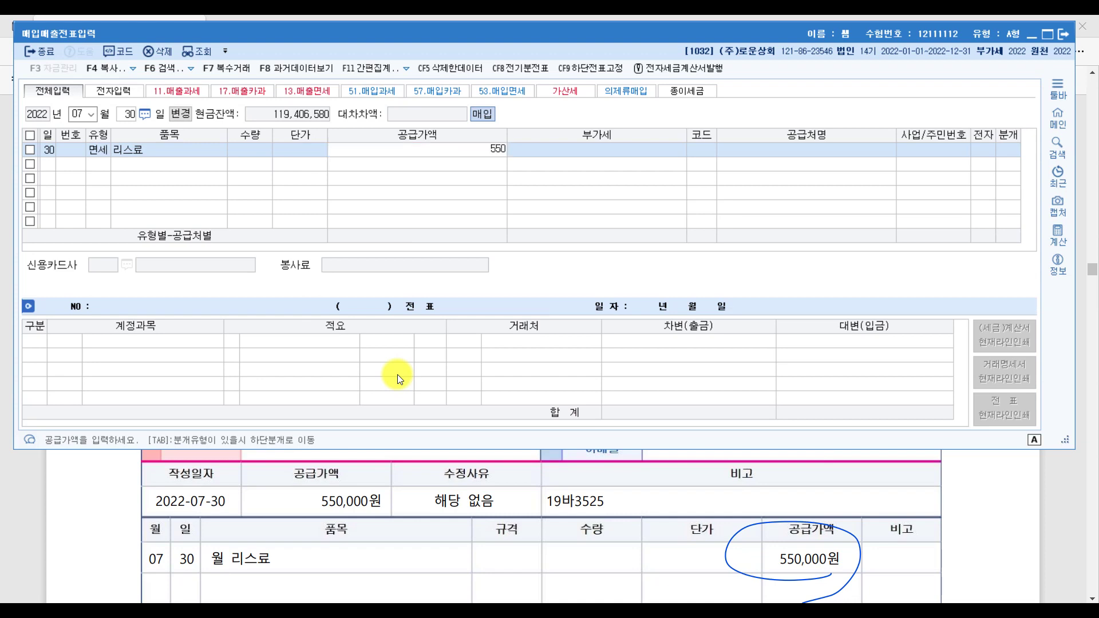
pyautogui.write(',000')
pyautogui.press('Return')
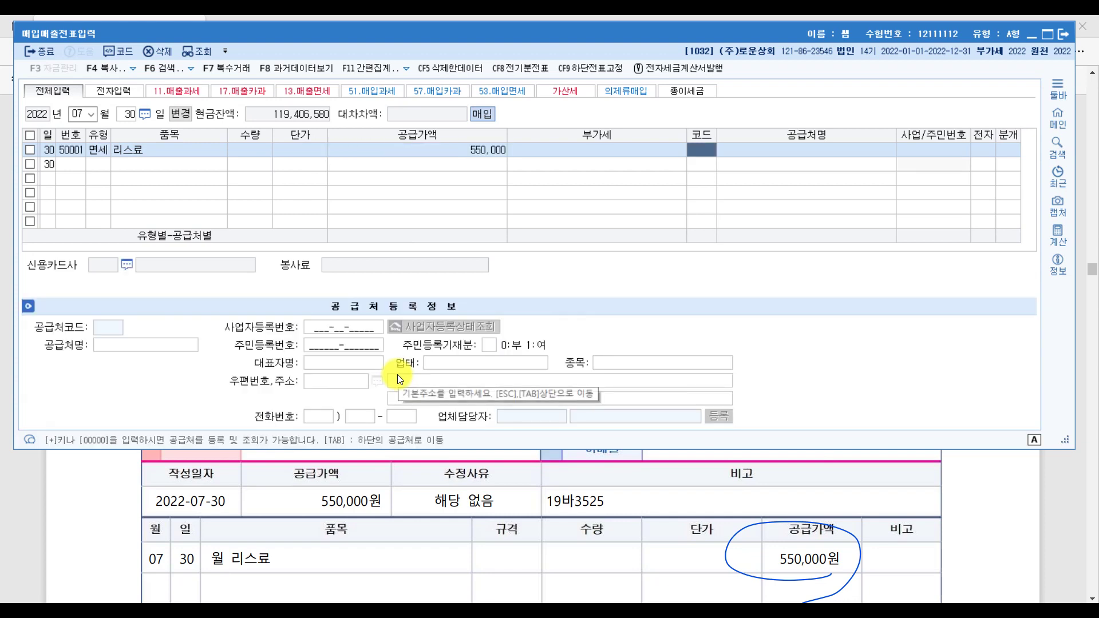
# Step: Set (주)조아캐피탈 as the supplier, mark the lease entry as electronic (여), and choose the 혼합 분개 type
pyautogui.press('Hangul')
pyautogui.write('조아')
pyautogui.press('Return')
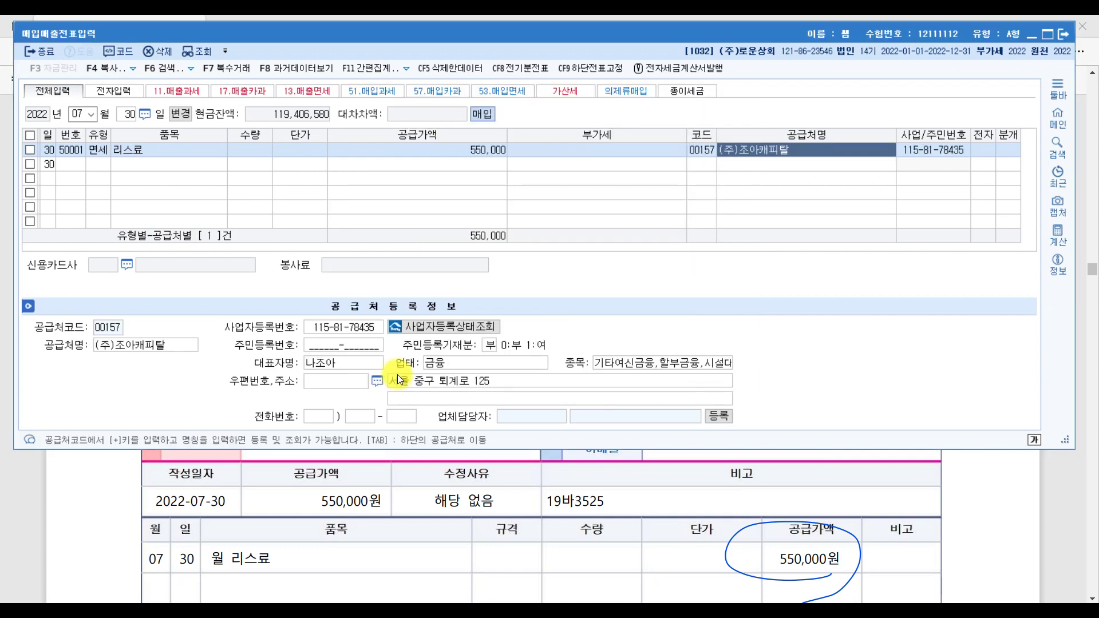
pyautogui.write('1')
pyautogui.press('Return')
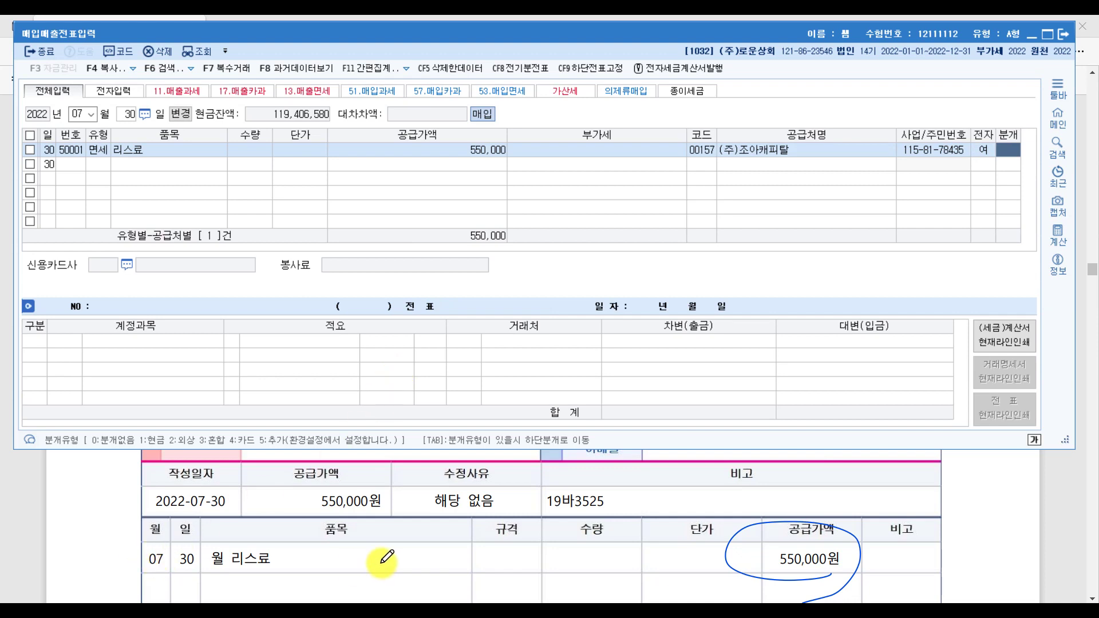
pyautogui.write('3')
pyautogui.press('Return')
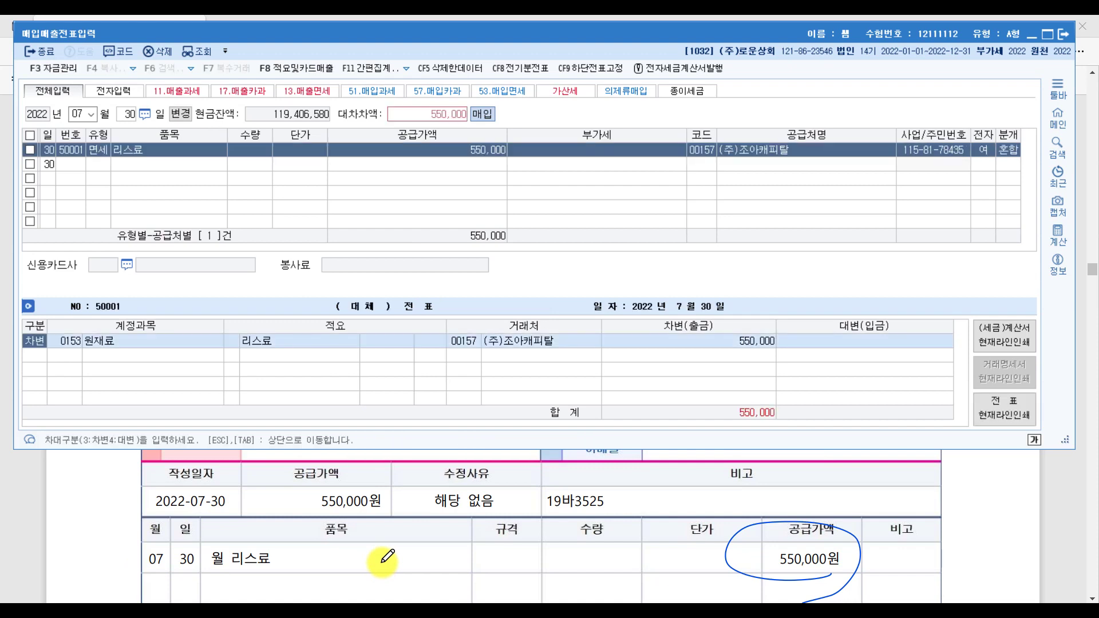
# Step: Replace the debit line's account with 0819 임차료 (판매관리비)
pyautogui.click(68, 339)
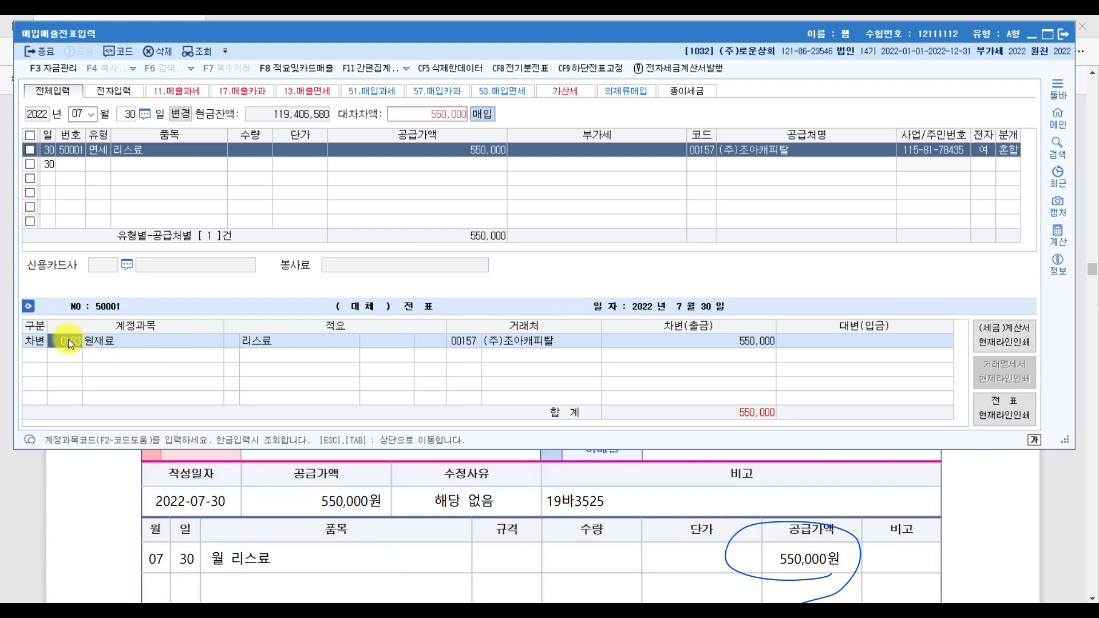
pyautogui.write('임차')
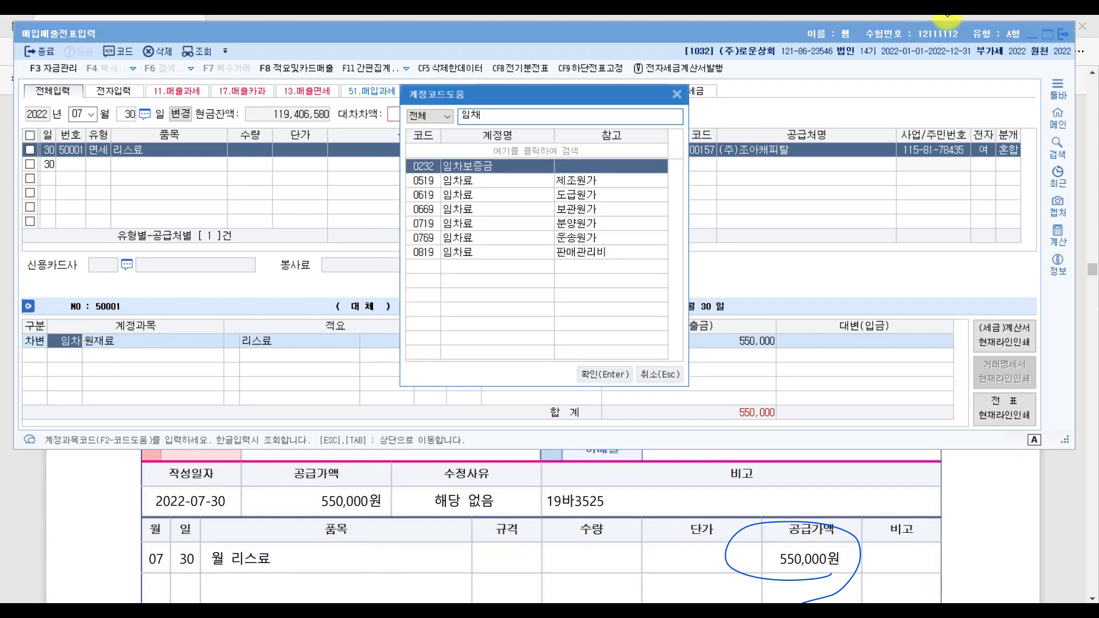
pyautogui.press('Down')
pyautogui.press('Down')
pyautogui.press('Down')
pyautogui.press('Down')
pyautogui.press('Down')
pyautogui.press('Down')
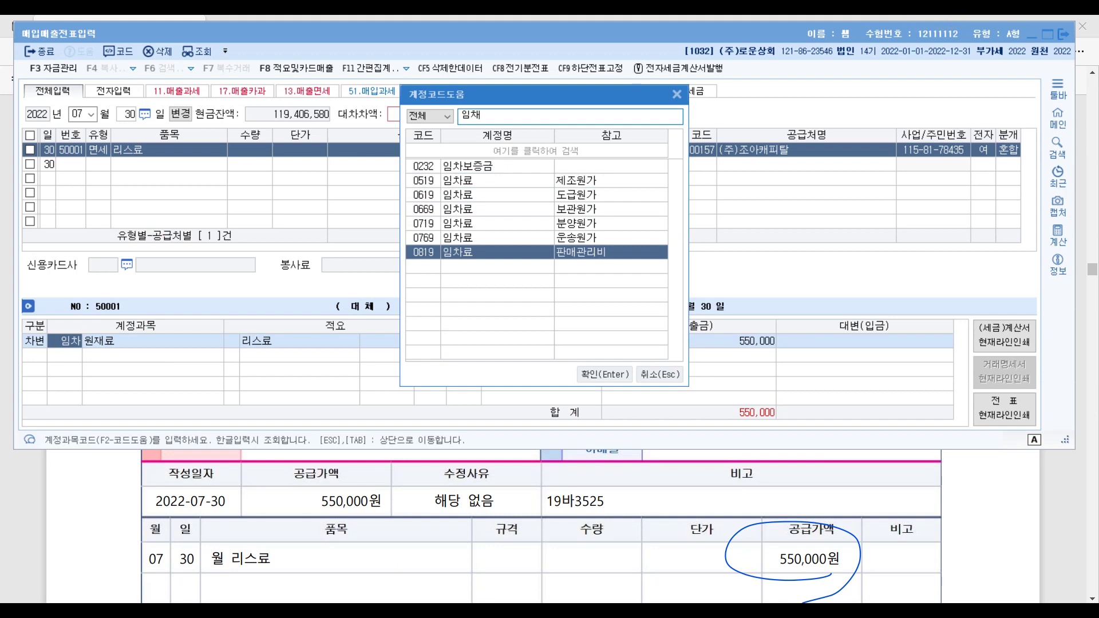
pyautogui.press('Return')
pyautogui.press('Return')
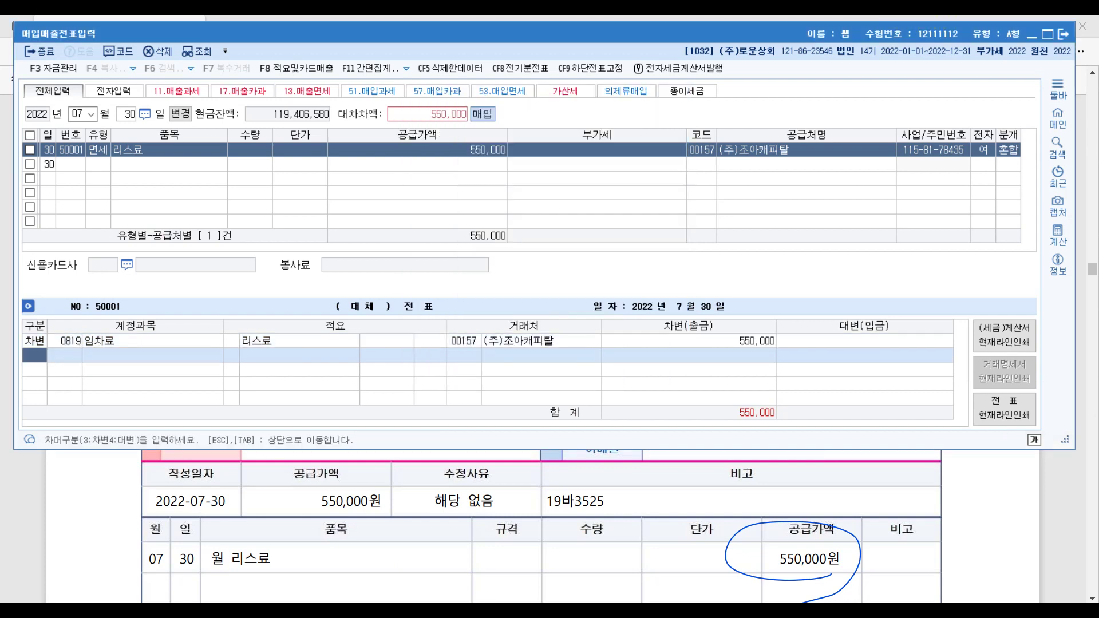
# Step: Add a 대변 line for 0103 보통예금 with the amount 550,000
pyautogui.write('4')
pyautogui.press('Return')
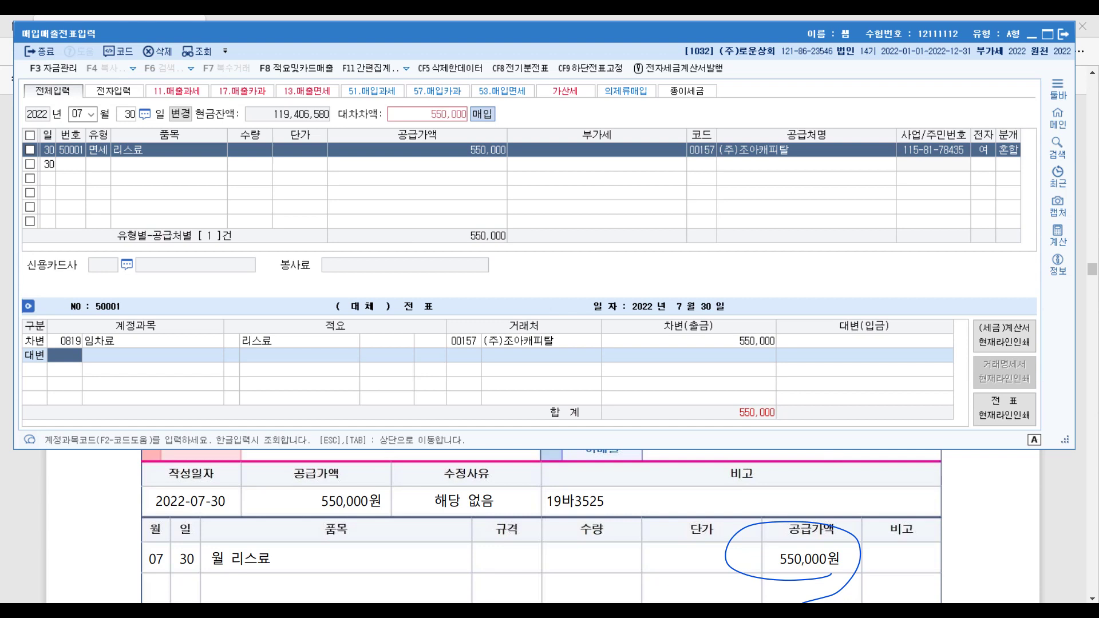
pyautogui.write('보통')
pyautogui.press('Return')
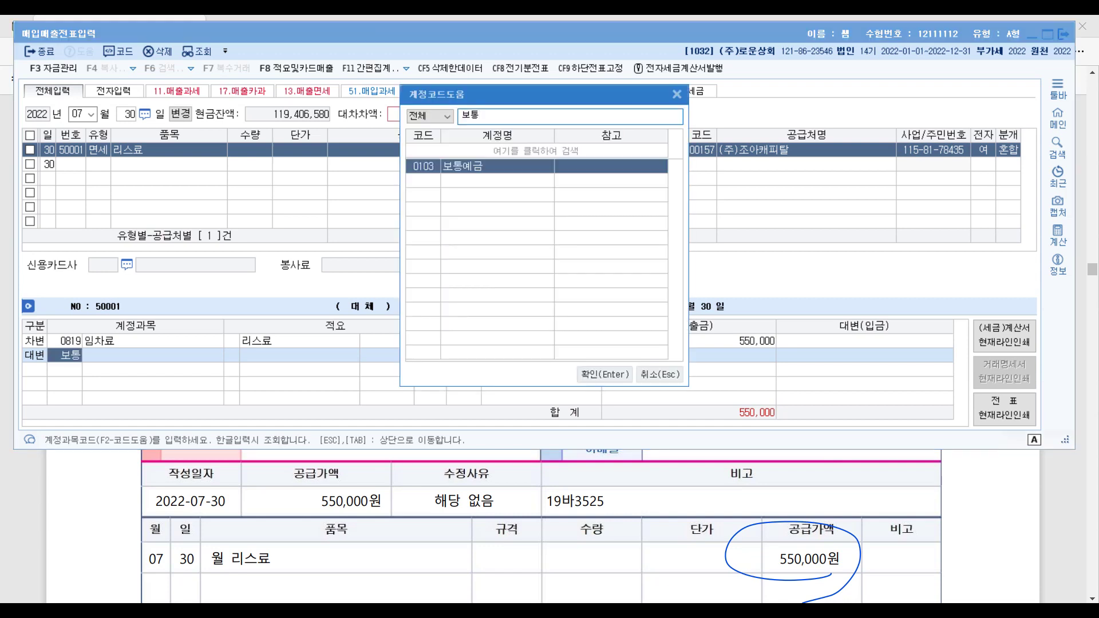
pyautogui.press('Return')
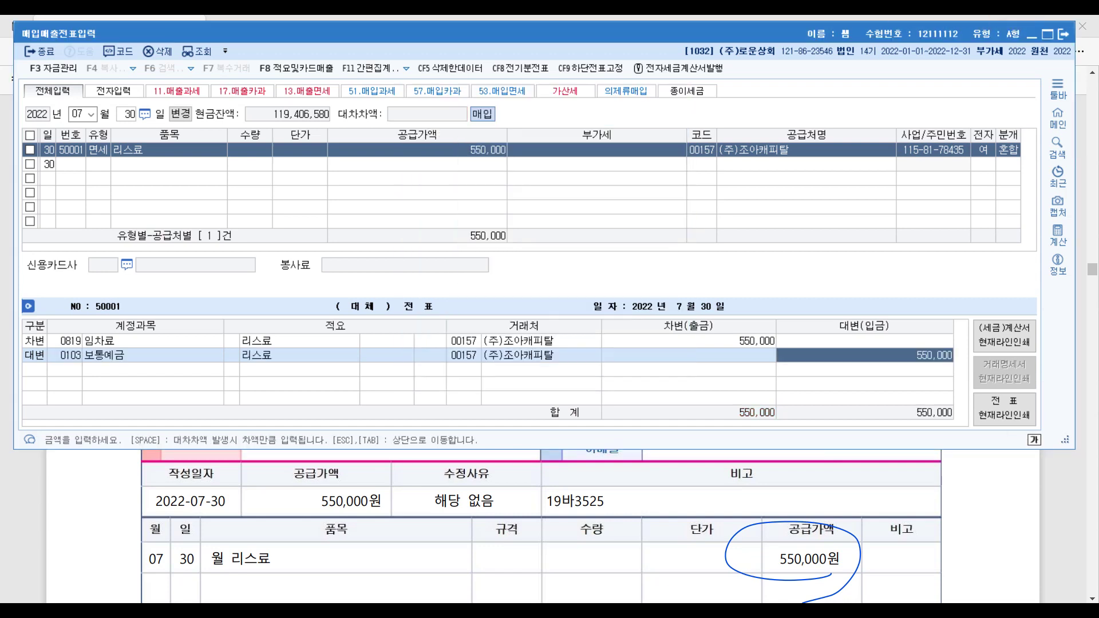
# Step: Return to the exam PDF, go to question [3], underline 직수출 and draw a check mark above it
pyautogui.click(1071, 502)
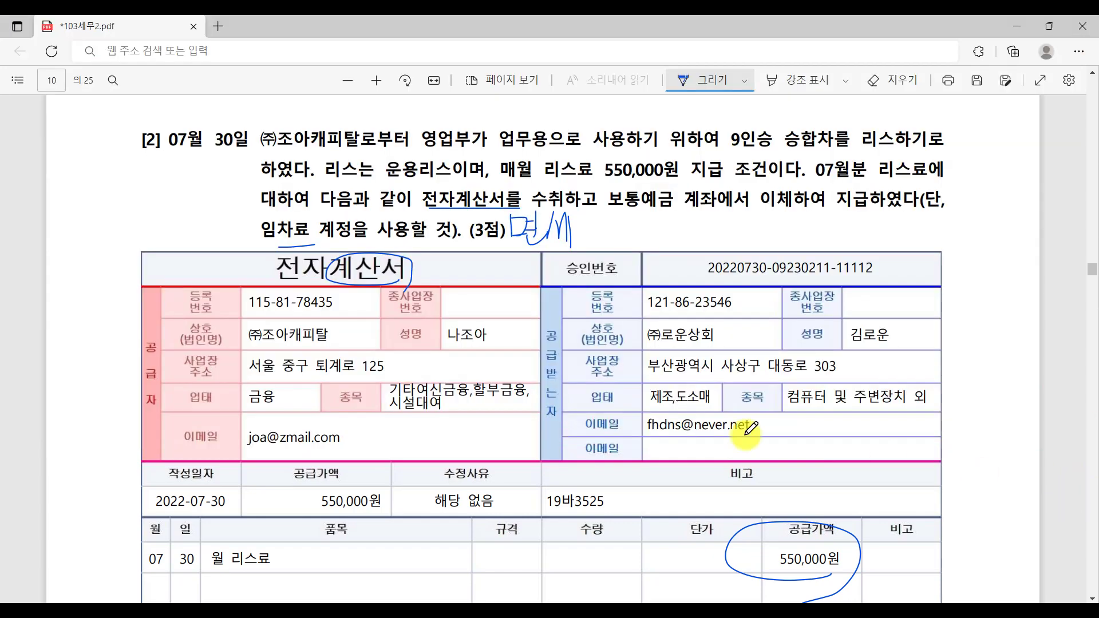
pyautogui.scroll(-5, 646, 426)
pyautogui.scroll(-7, 646, 424)
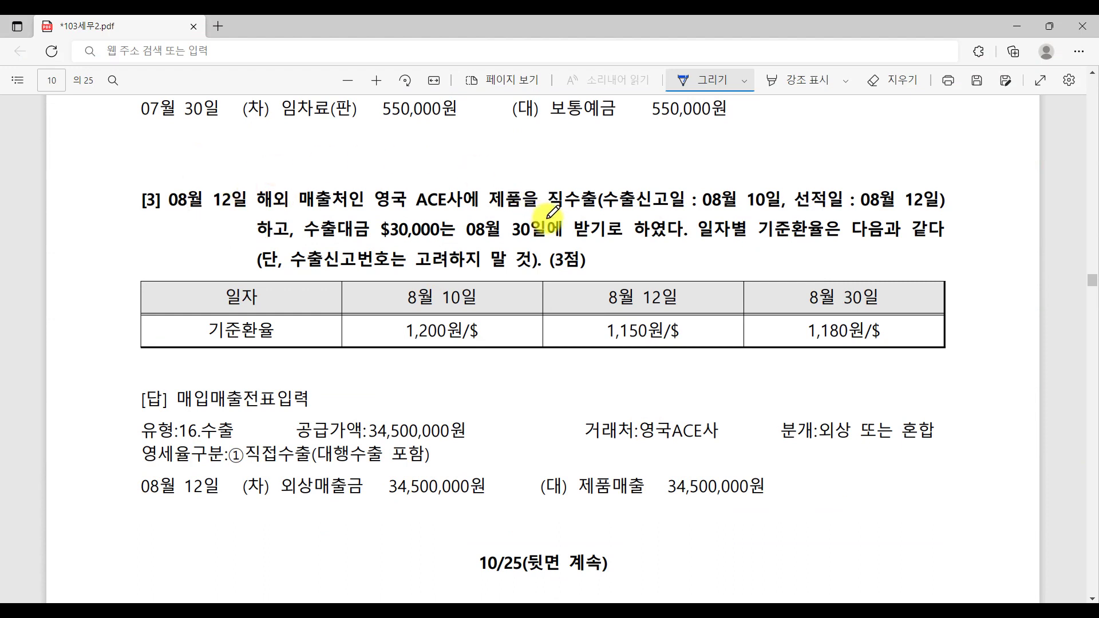
pyautogui.moveTo(555, 213); pyautogui.dragTo(609, 216)
pyautogui.moveTo(558, 170)
pyautogui.mouseDown()
pyautogui.moveTo(567, 182)
pyautogui.moveTo(590, 168)
pyautogui.mouseUp()
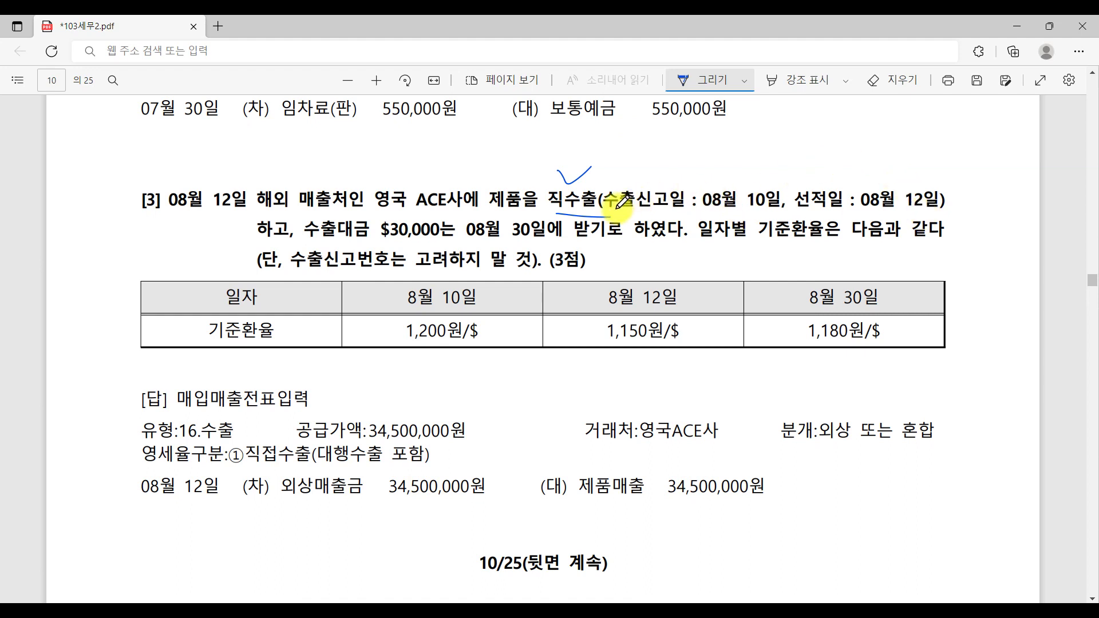
# Step: Cross out 수출신고일 in question [3] and handwrite 함정 above it
pyautogui.moveTo(617, 210); pyautogui.dragTo(684, 187)
pyautogui.moveTo(616, 185); pyautogui.dragTo(684, 211)
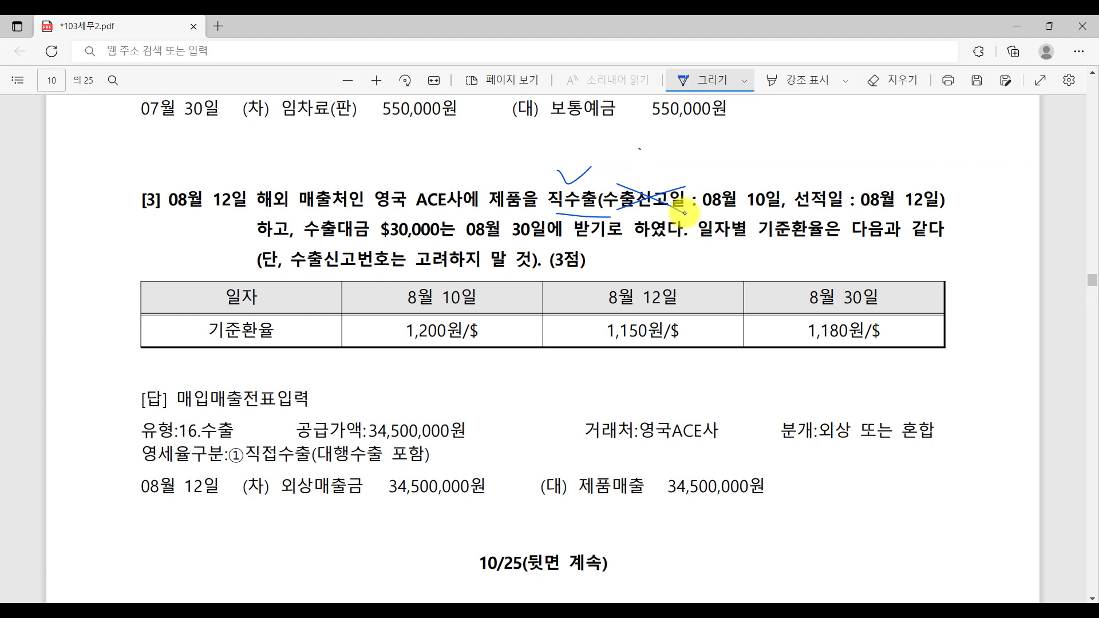
pyautogui.moveTo(640, 150)
pyautogui.mouseDown()
pyautogui.moveTo(658, 179)
pyautogui.moveTo(697, 170)
pyautogui.moveTo(686, 168)
pyautogui.mouseUp()
pyautogui.moveTo(695, 161); pyautogui.dragTo(702, 171)
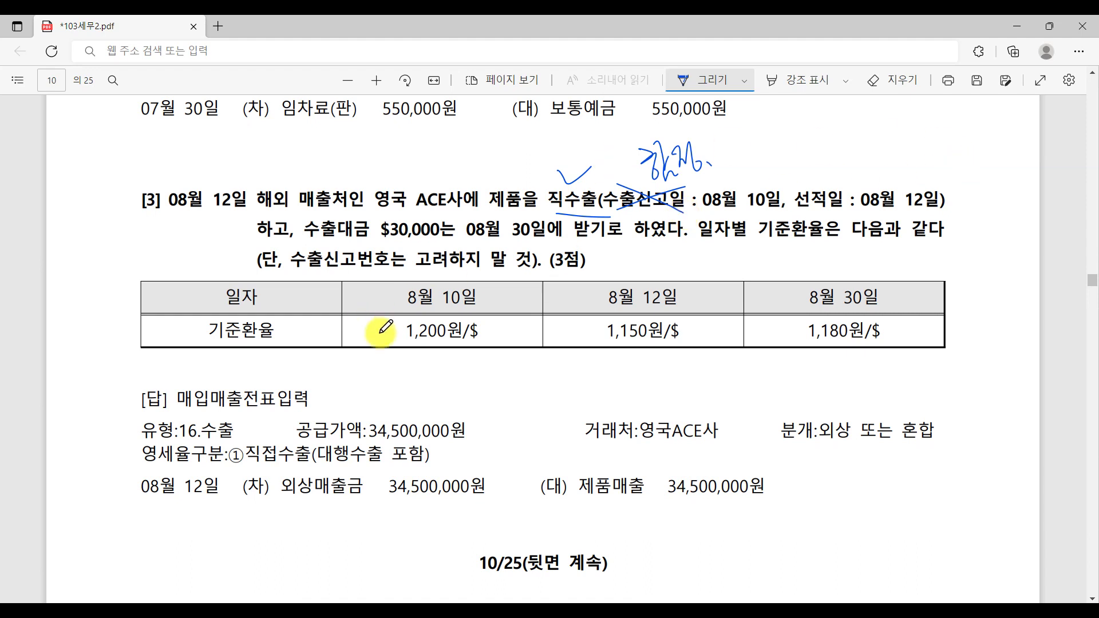
# Step: Cross out the 8월 10일 column with its 1,200원/$ rate and the 08월 10일 date in the question text
pyautogui.moveTo(411, 341); pyautogui.dragTo(493, 290)
pyautogui.moveTo(391, 285); pyautogui.dragTo(463, 335)
pyautogui.moveTo(708, 212); pyautogui.dragTo(786, 180)
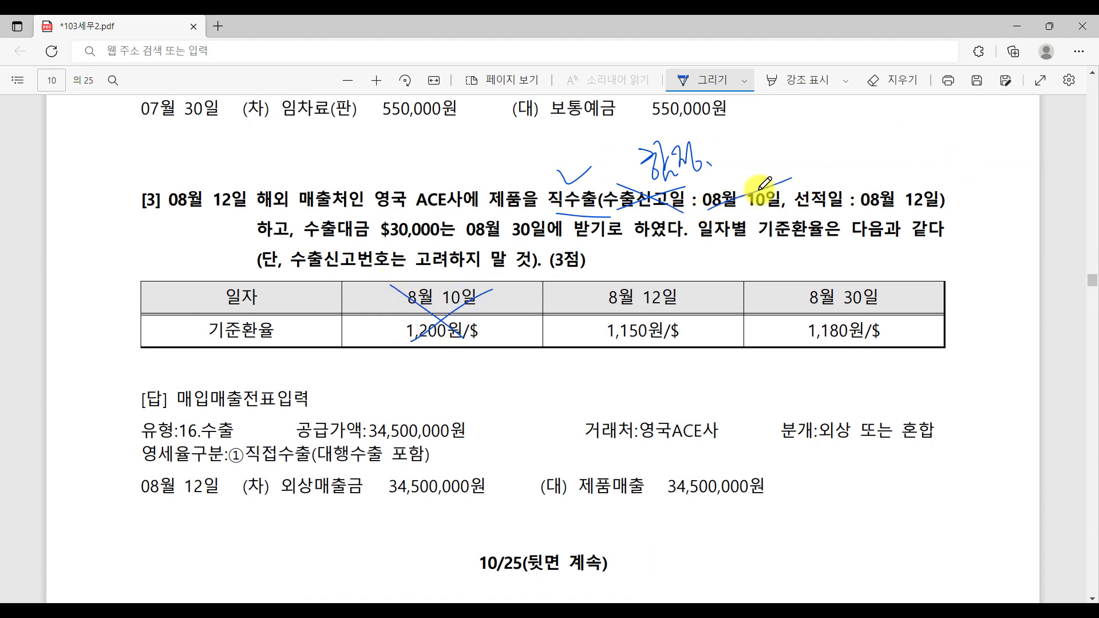
pyautogui.moveTo(696, 193); pyautogui.dragTo(761, 214)
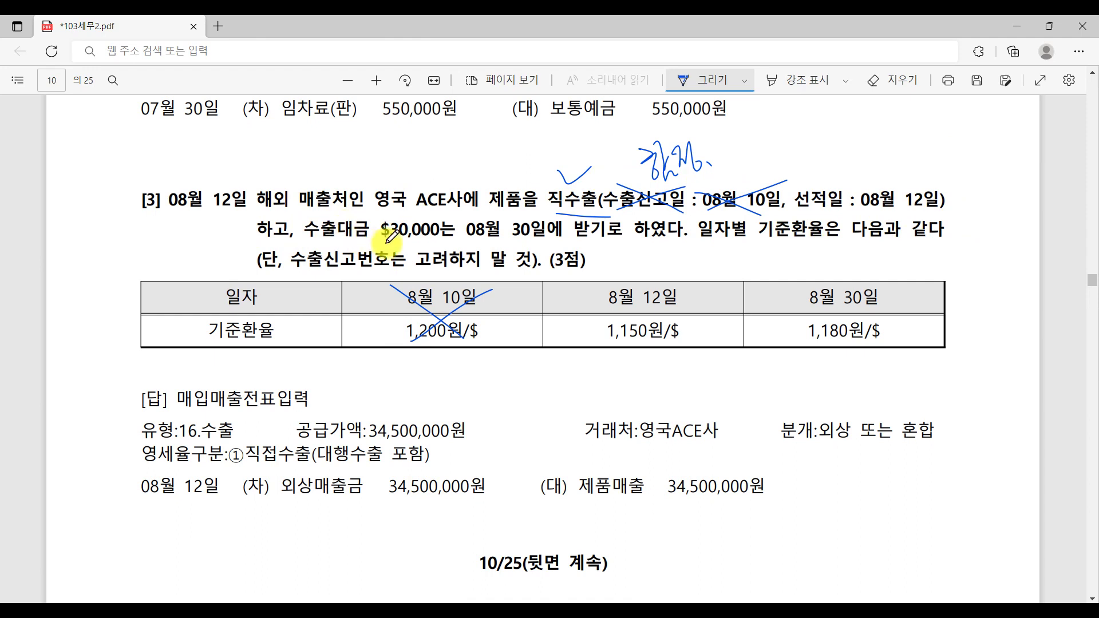
# Step: Underline $30,000, 08월 30일, the 기준환율 phrase and 수출신고번호 in question [3], and handwrite 외상 beside the payment terms
pyautogui.moveTo(386, 244); pyautogui.dragTo(536, 241)
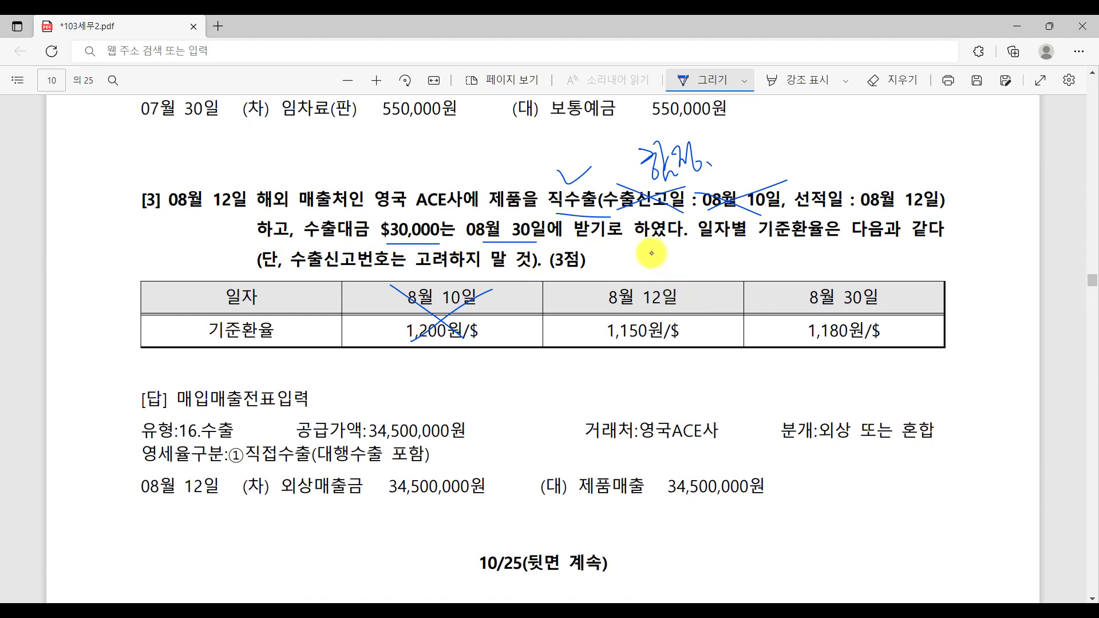
pyautogui.moveTo(619, 232)
pyautogui.mouseDown()
pyautogui.moveTo(616, 247)
pyautogui.moveTo(634, 255)
pyautogui.moveTo(663, 246)
pyautogui.mouseUp()
pyautogui.moveTo(773, 244); pyautogui.dragTo(974, 243)
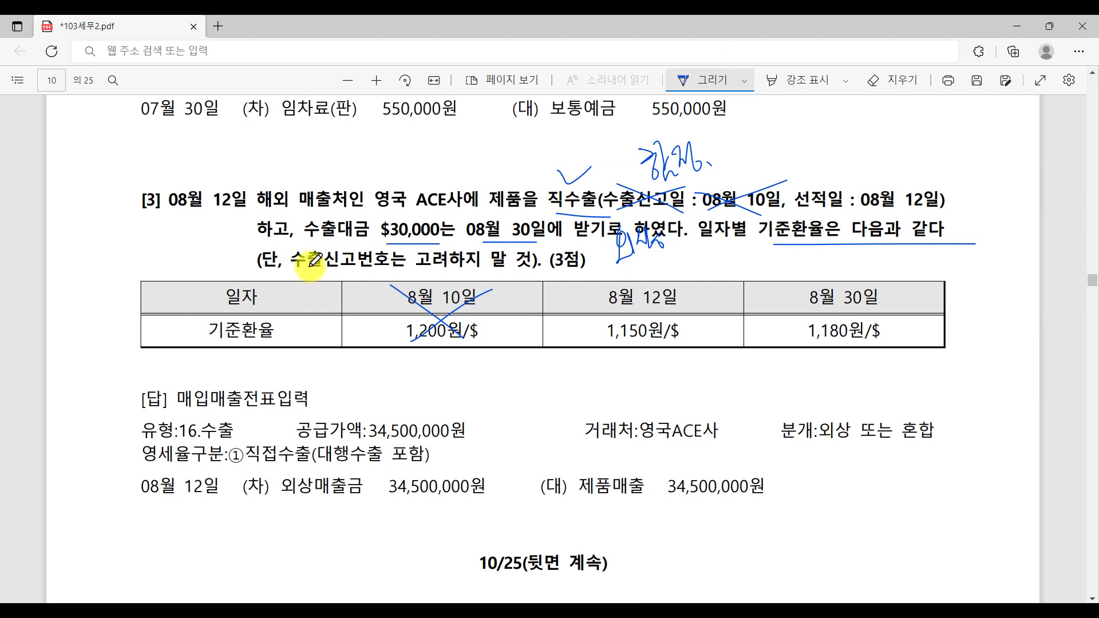
pyautogui.moveTo(292, 267); pyautogui.dragTo(423, 266)
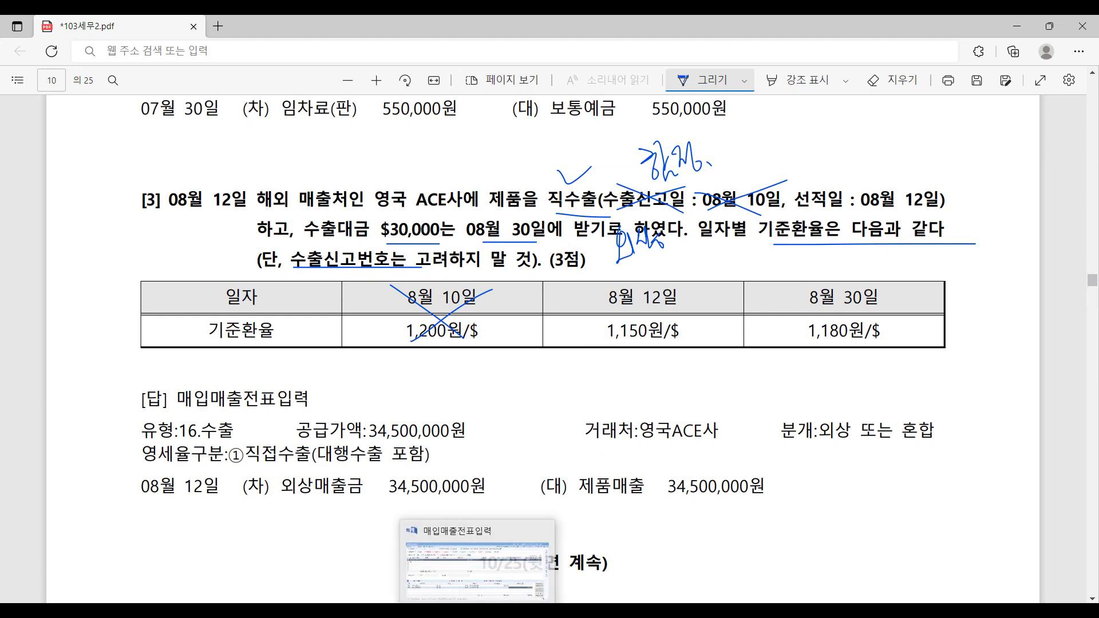
# Step: Switch to KcLep's 매입매출전표입력 and start an August 12 entry with type 16.수출
pyautogui.click(525, 534)
pyautogui.click(80, 114)
pyautogui.write('8')
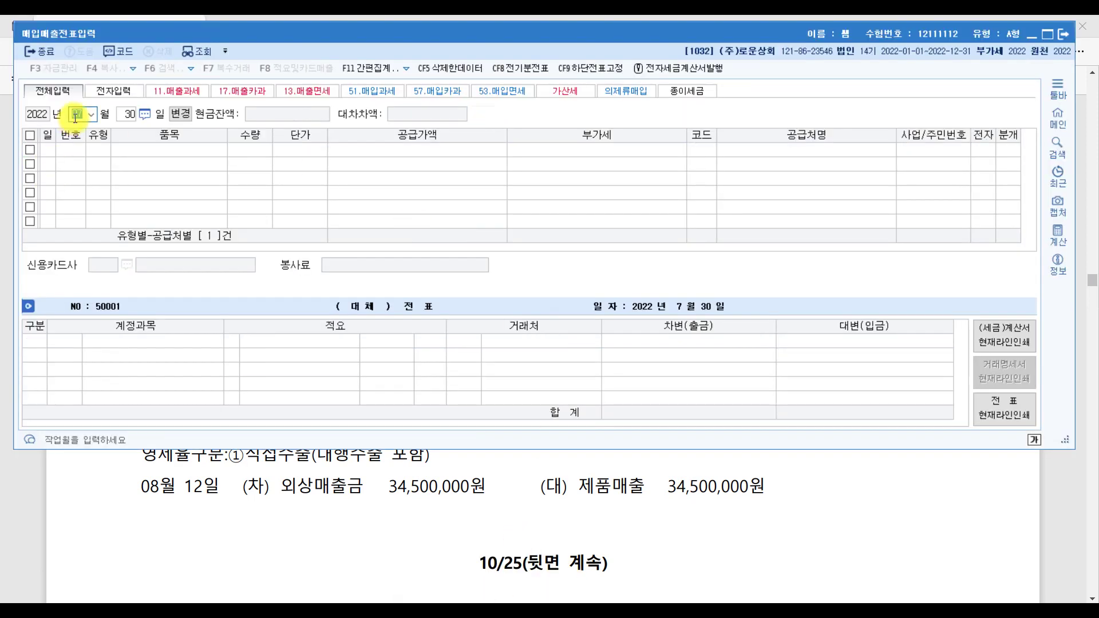
pyautogui.press('Return')
pyautogui.write('12')
pyautogui.press('Return')
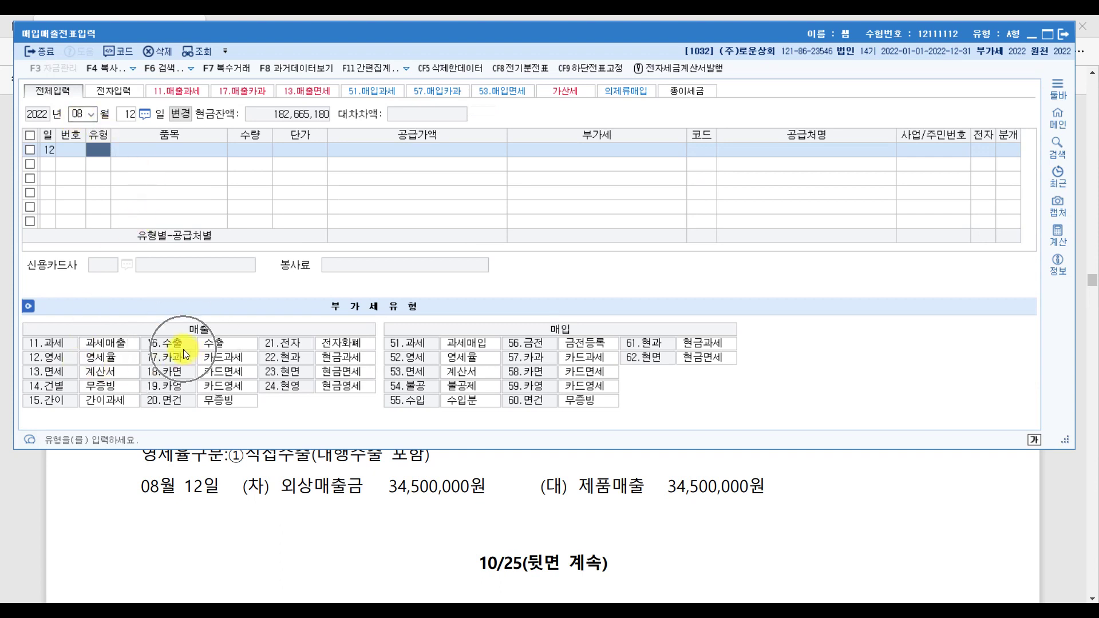
pyautogui.write('16')
pyautogui.press('Return')
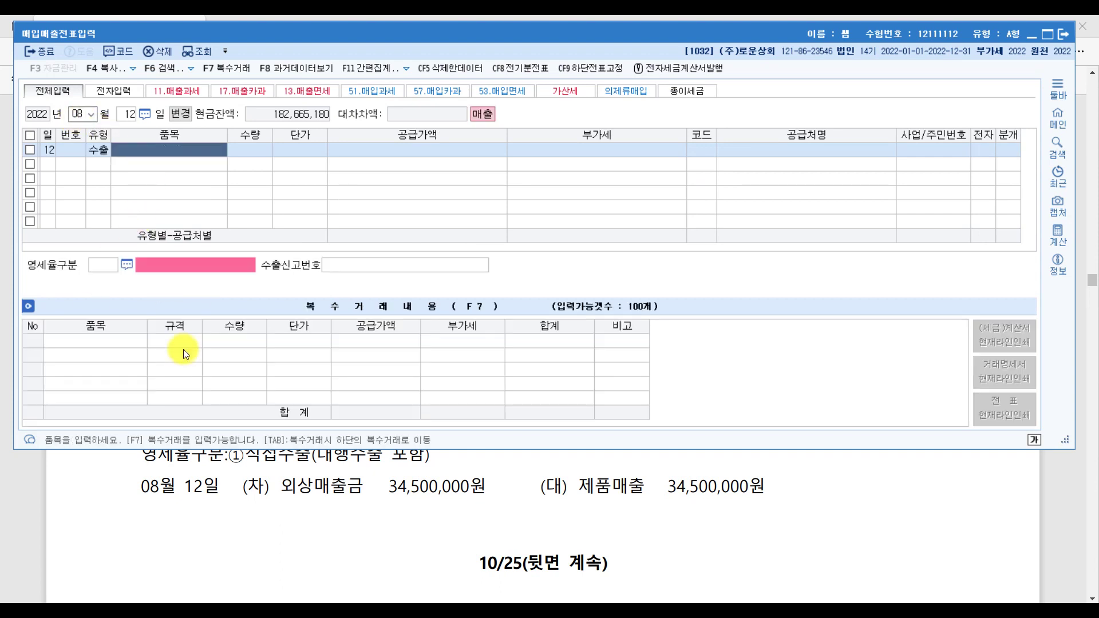
# Step: Enter 제품 as the export entry's item, leaving the quantity and unit price blank
pyautogui.write('제품')
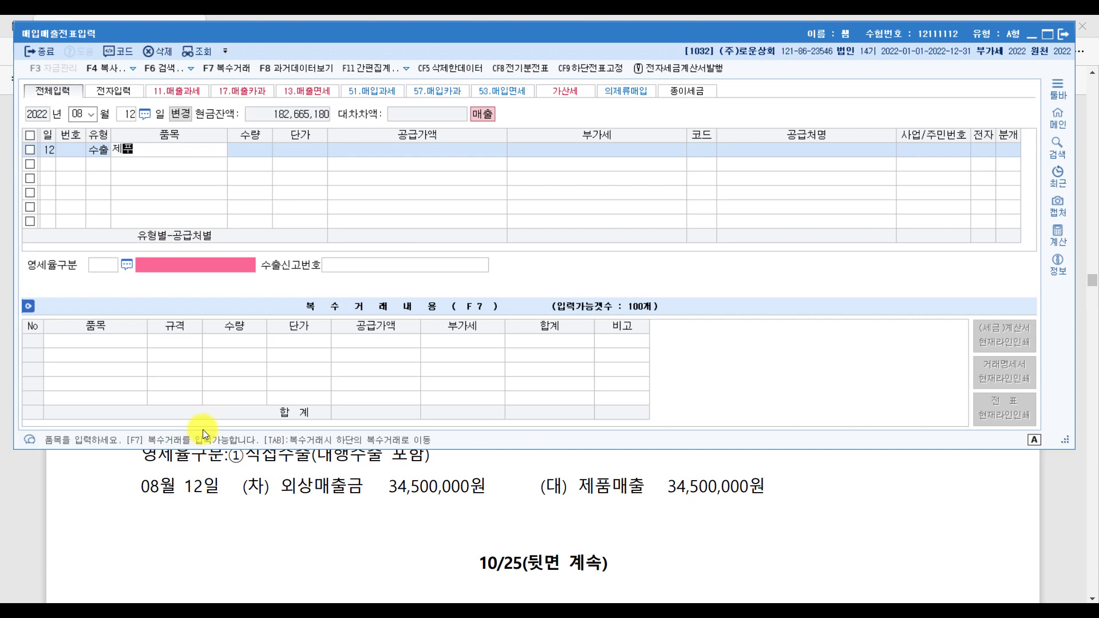
pyautogui.press('Return')
pyautogui.press('Return')
pyautogui.press('Return')
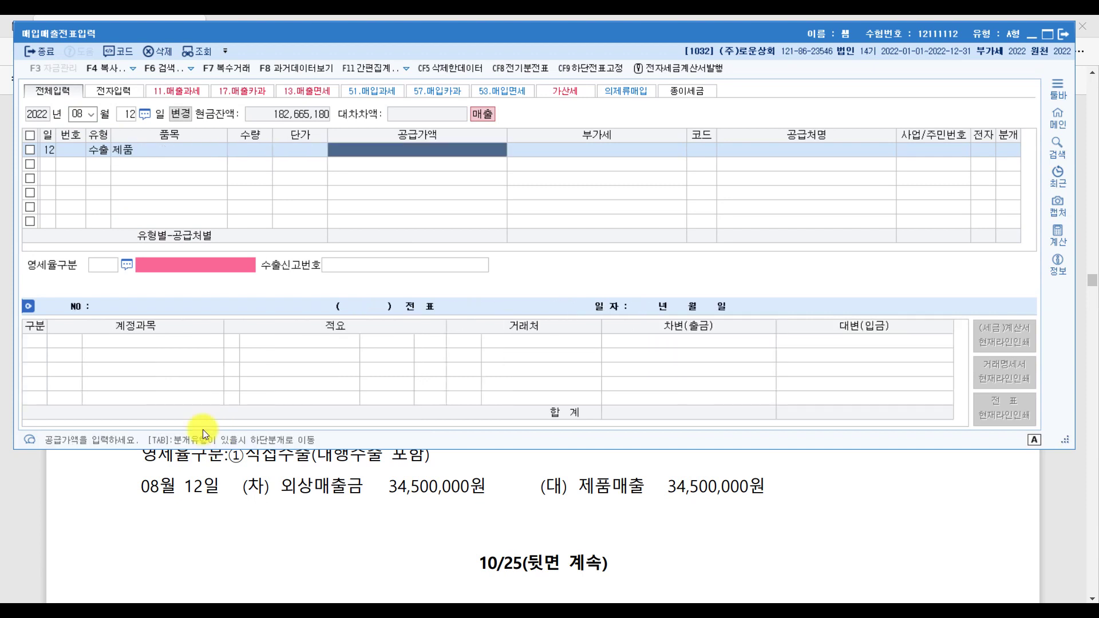
# Step: Return to the exam PDF and handwrite "$30,000 ×" beneath question [3]'s exchange rate table
pyautogui.scroll(2, 547, 532)
pyautogui.click(548, 533)
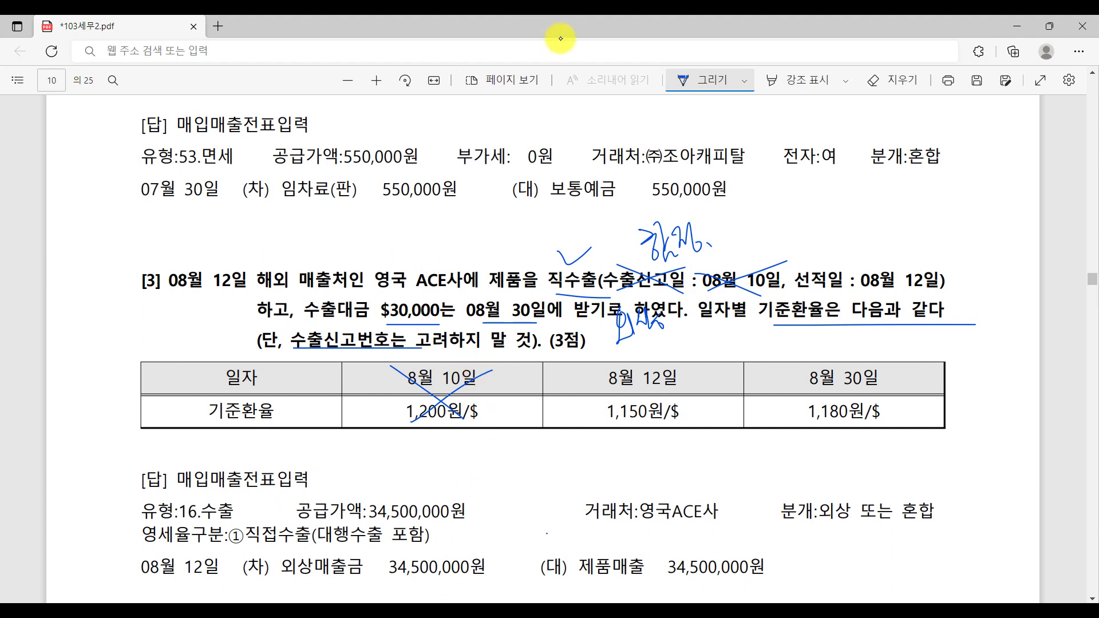
pyautogui.moveTo(523, 436)
pyautogui.mouseDown()
pyautogui.moveTo(543, 458)
pyautogui.moveTo(541, 476)
pyautogui.moveTo(551, 458)
pyautogui.moveTo(503, 474)
pyautogui.moveTo(518, 477)
pyautogui.mouseUp()
pyautogui.moveTo(567, 442); pyautogui.dragTo(656, 469)
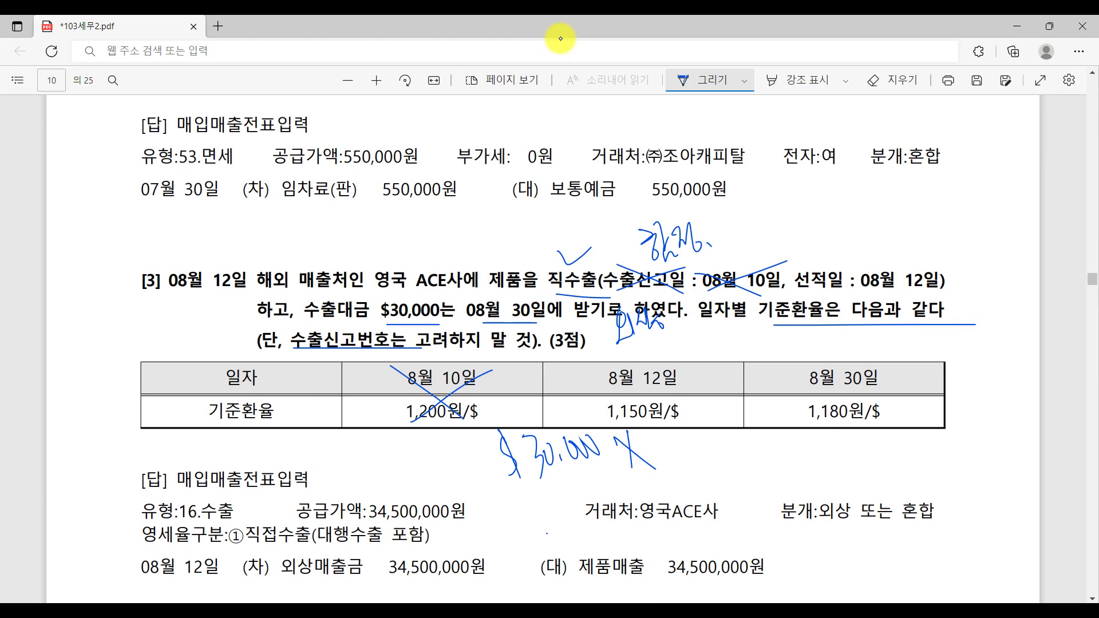
# Step: Erase the underline beneath 08월 30일 in question [3]
pyautogui.moveTo(537, 312)
pyautogui.mouseDown()
pyautogui.moveTo(464, 306)
pyautogui.moveTo(535, 304)
pyautogui.mouseUp()
pyautogui.click(871, 80)
pyautogui.moveTo(528, 296); pyautogui.dragTo(504, 318)
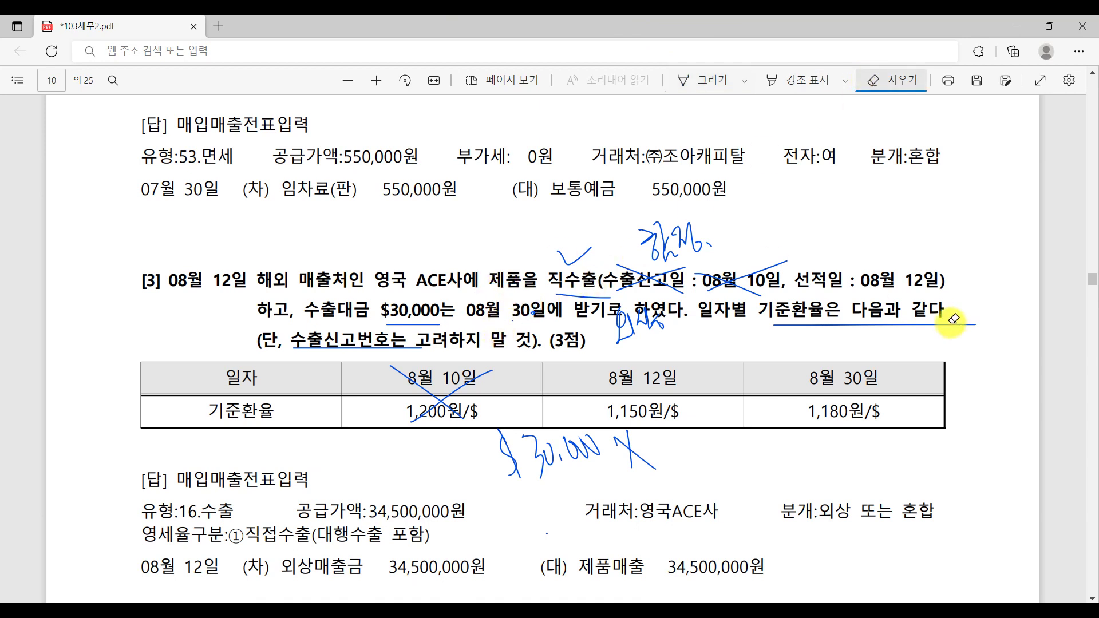
# Step: Circle the 08월 12일 shipping date and the 8월 12일 exchange rate column in question [3] with the pen
pyautogui.click(723, 85)
pyautogui.moveTo(858, 286)
pyautogui.mouseDown()
pyautogui.moveTo(950, 298)
pyautogui.moveTo(915, 266)
pyautogui.moveTo(846, 278)
pyautogui.mouseUp()
pyautogui.moveTo(684, 429)
pyautogui.mouseDown()
pyautogui.moveTo(690, 362)
pyautogui.moveTo(698, 409)
pyautogui.mouseUp()
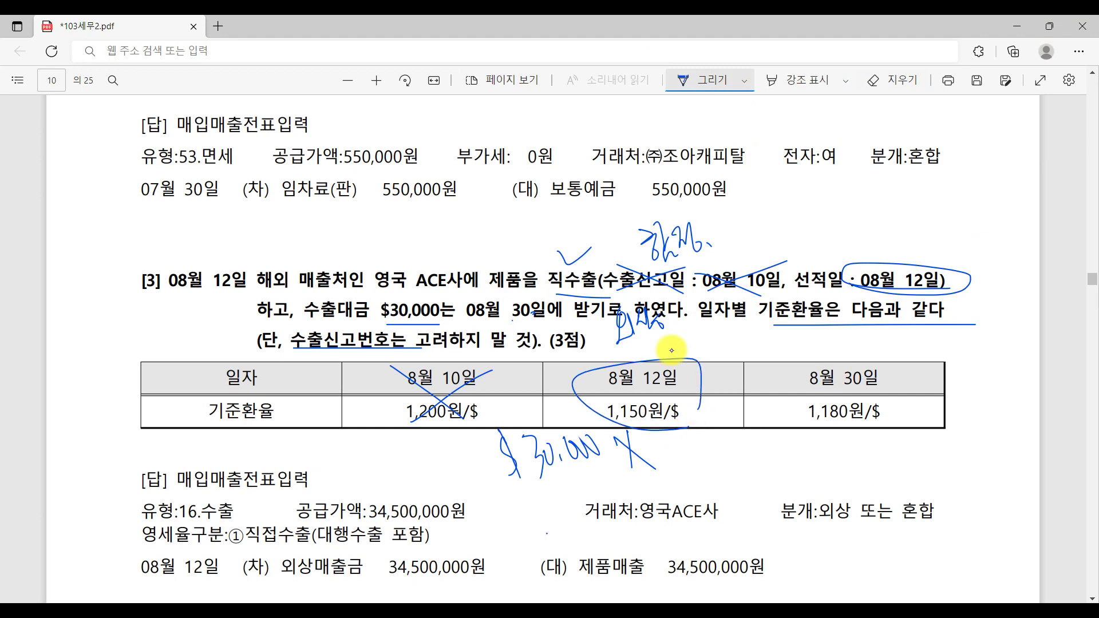
# Step: Handwrite "1,150" after "$30,000 ×" beneath question [3]'s exchange rate table
pyautogui.moveTo(667, 439)
pyautogui.mouseDown()
pyautogui.moveTo(677, 472)
pyautogui.moveTo(695, 473)
pyautogui.mouseUp()
pyautogui.moveTo(715, 430); pyautogui.dragTo(701, 465)
pyautogui.moveTo(728, 435); pyautogui.dragTo(685, 475)
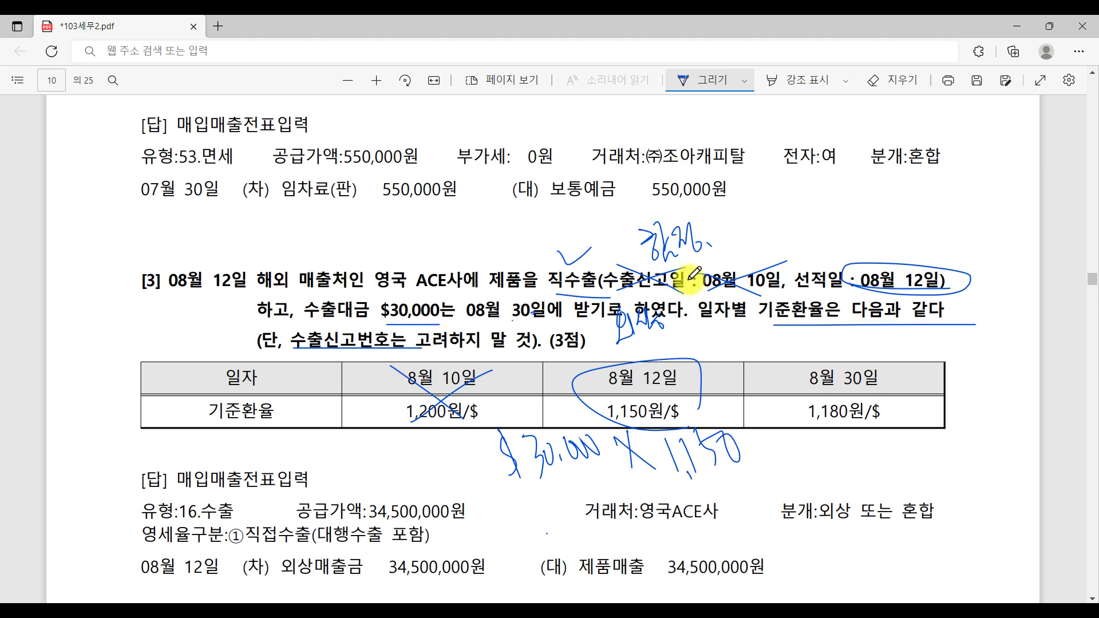
# Step: Cross out the 8월 30일 exchange rate column and underline the handwritten $30,000 × 1,150 calculation
pyautogui.moveTo(868, 347); pyautogui.dragTo(835, 424)
pyautogui.moveTo(875, 431); pyautogui.dragTo(838, 365)
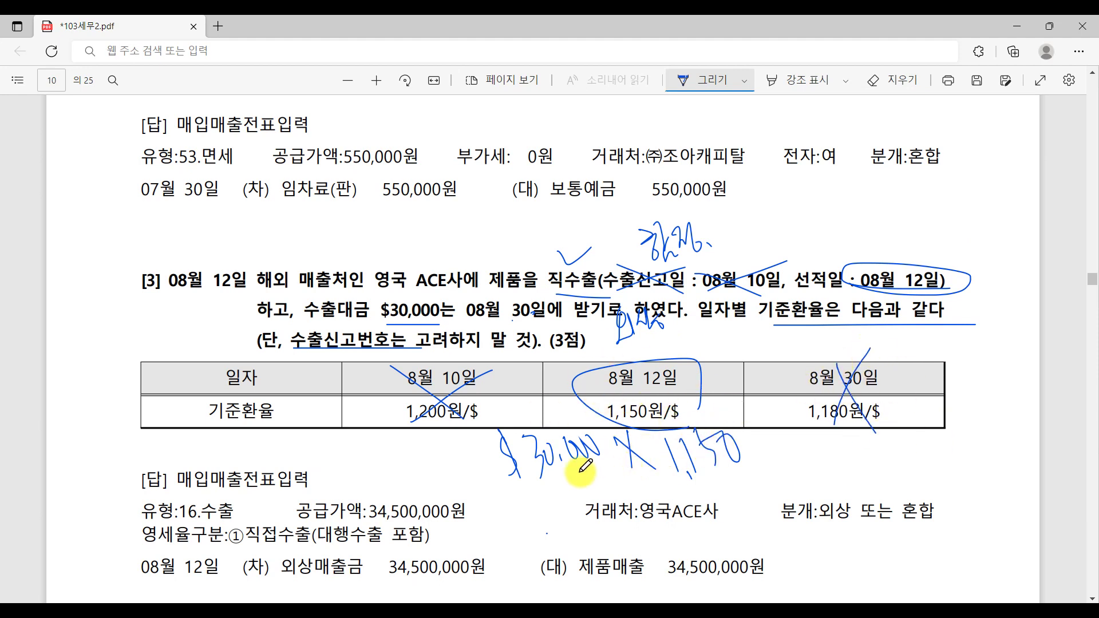
pyautogui.moveTo(541, 474); pyautogui.dragTo(768, 478)
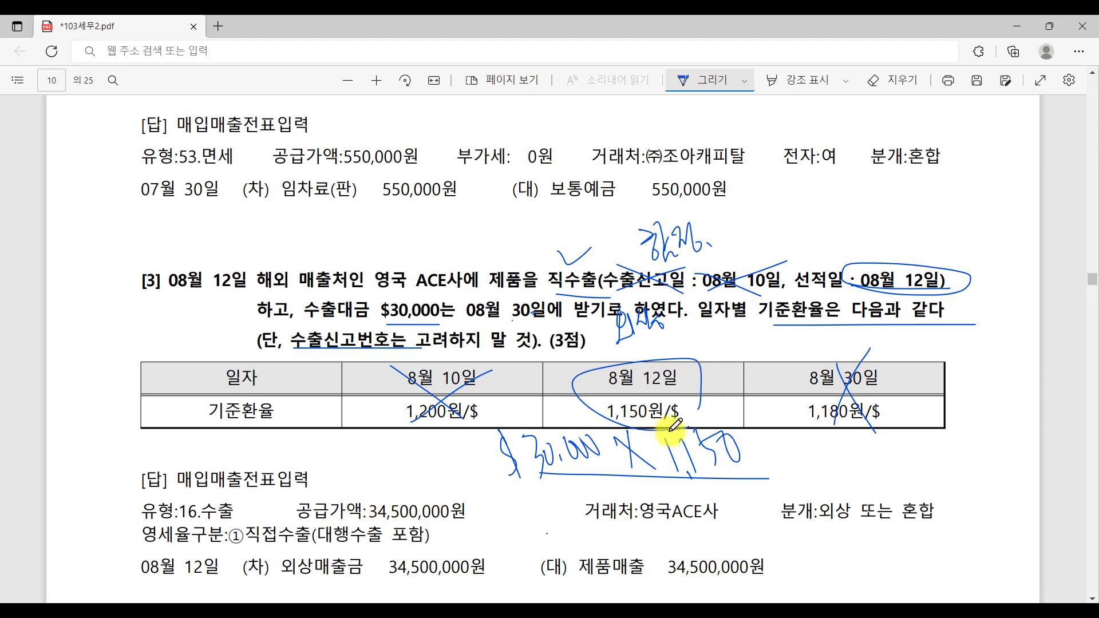
# Step: Switch to KcLep and give the August 12 export entry a supply value of 34,500,000 and the customer 영국 ACE사
pyautogui.click(491, 610)
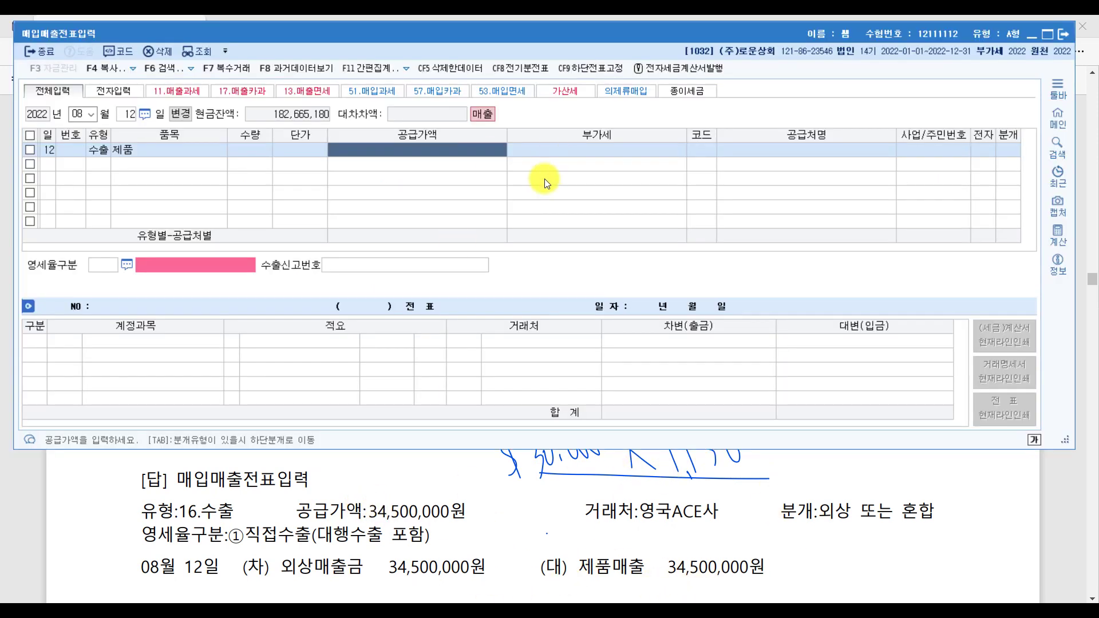
pyautogui.write('34500000')
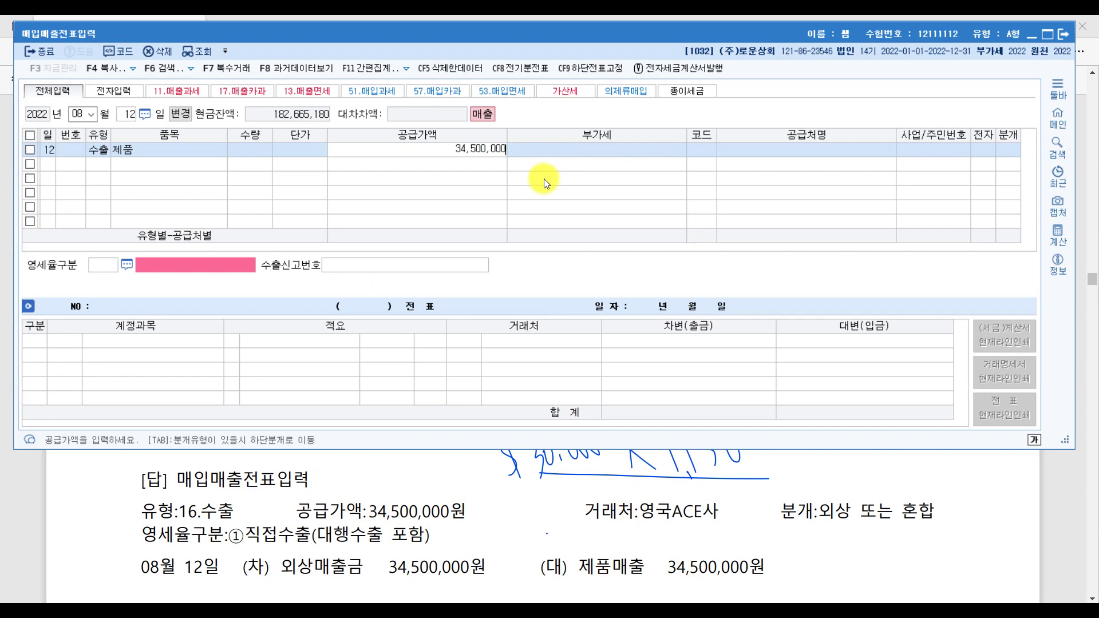
pyautogui.press('Return')
pyautogui.press('Hangul')
pyautogui.write('A')
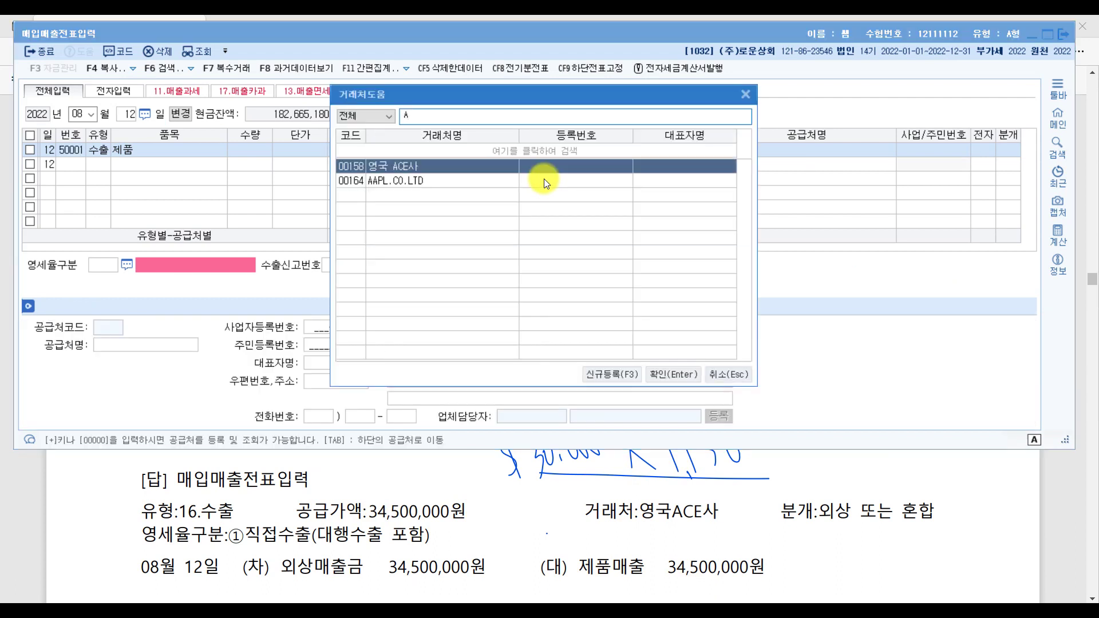
pyautogui.press('Return')
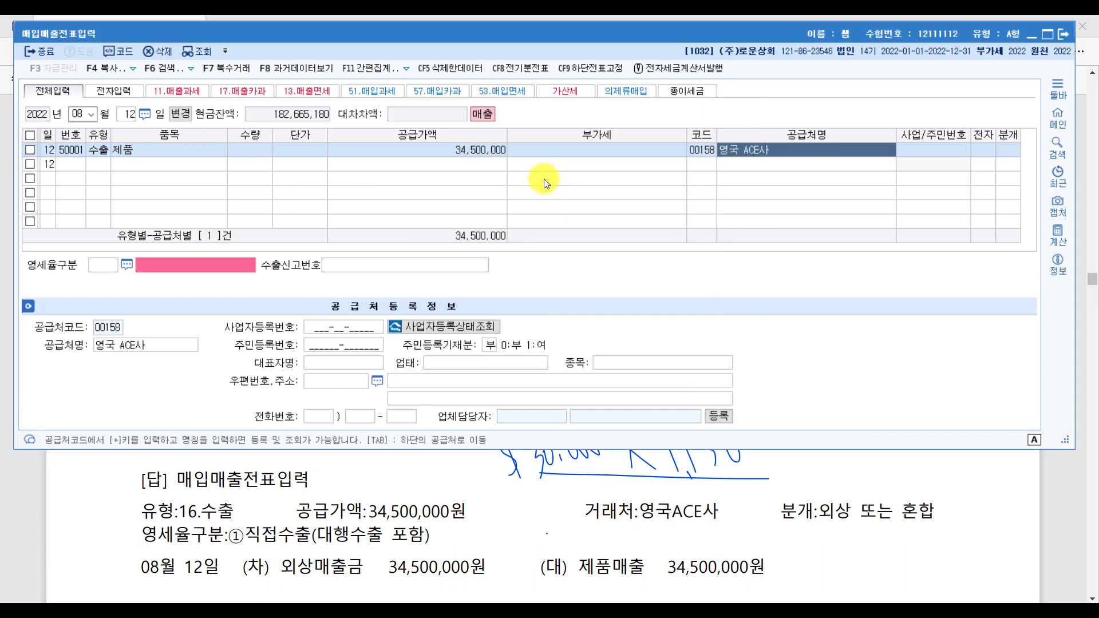
# Step: Set the export's 영세율구분 to 1 직접수출(대행수출 포함), leaving 수출신고번호 blank, and set its 분개 to 2.외상
pyautogui.press('Hangul')
pyautogui.press('Return')
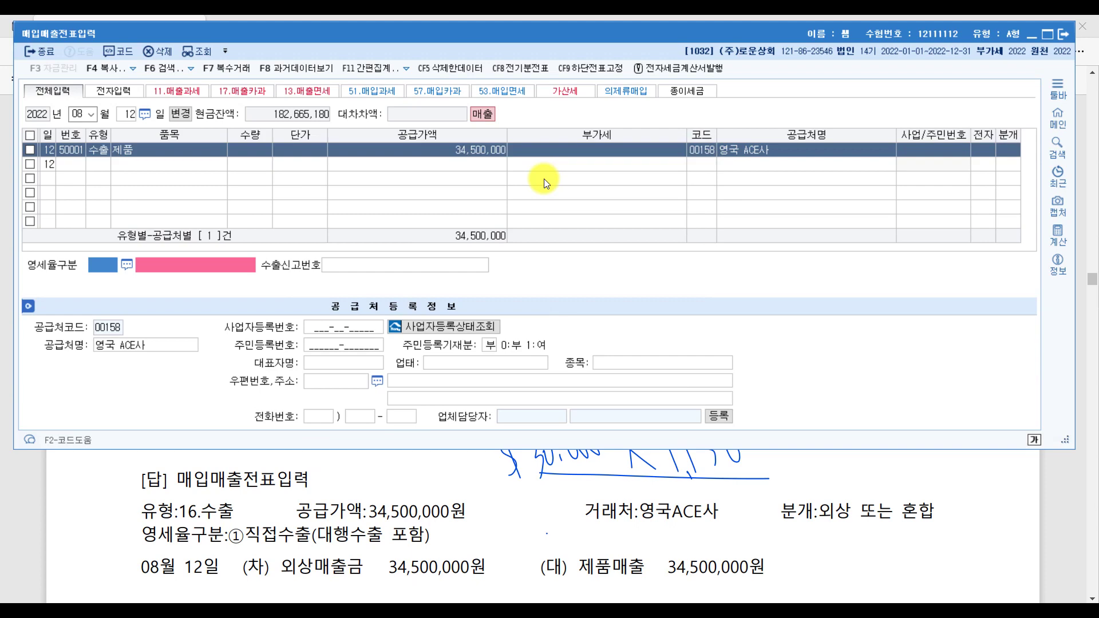
pyautogui.click(119, 271)
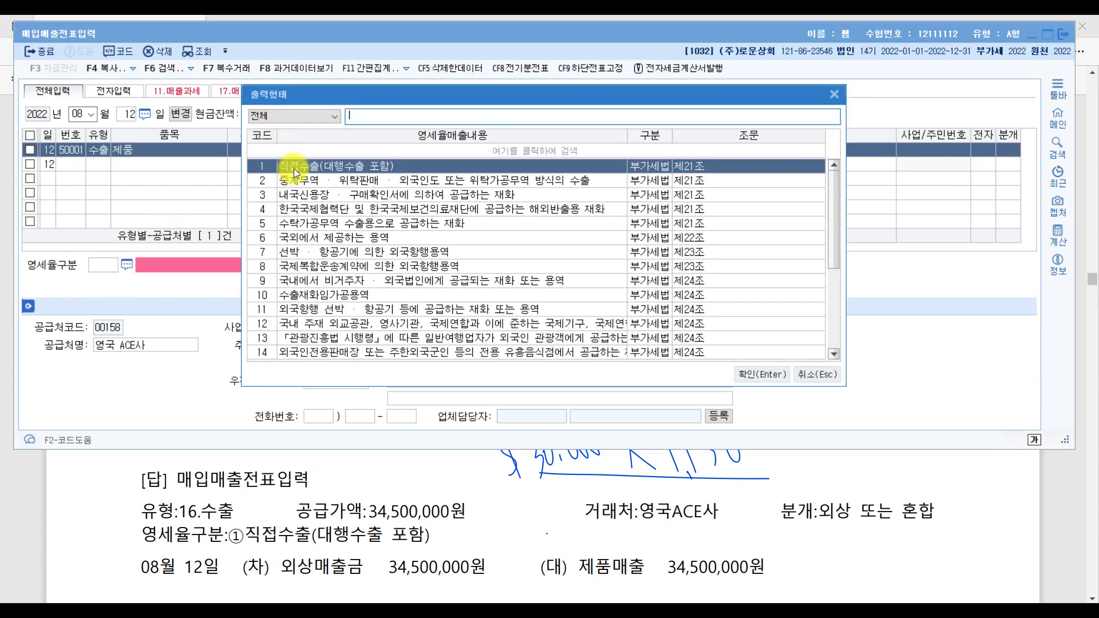
pyautogui.doubleClick(294, 168)
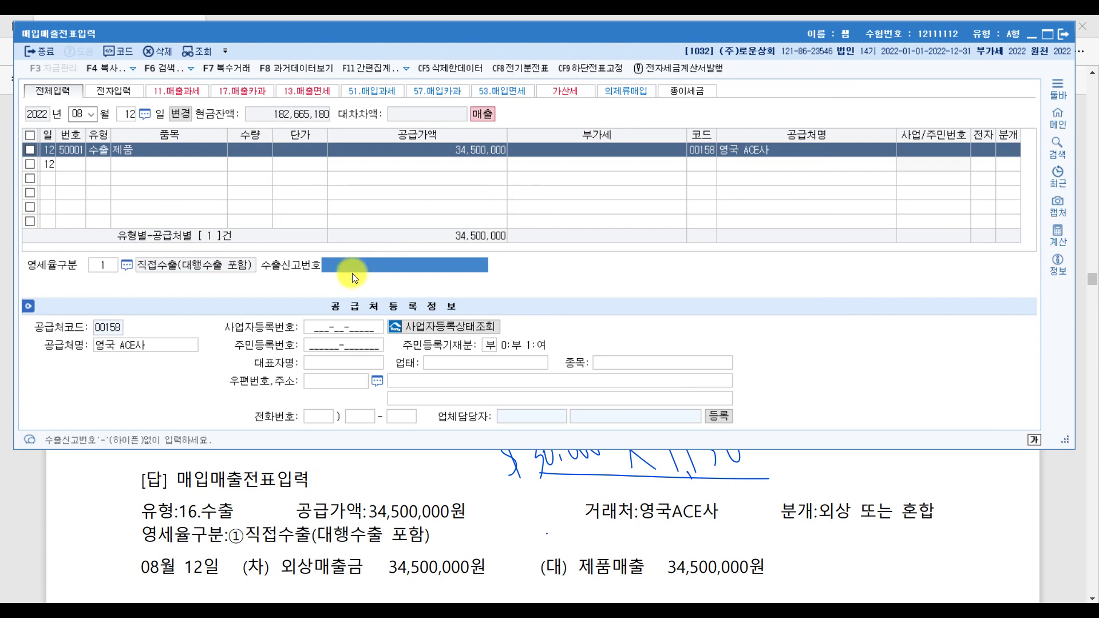
pyautogui.press('Return')
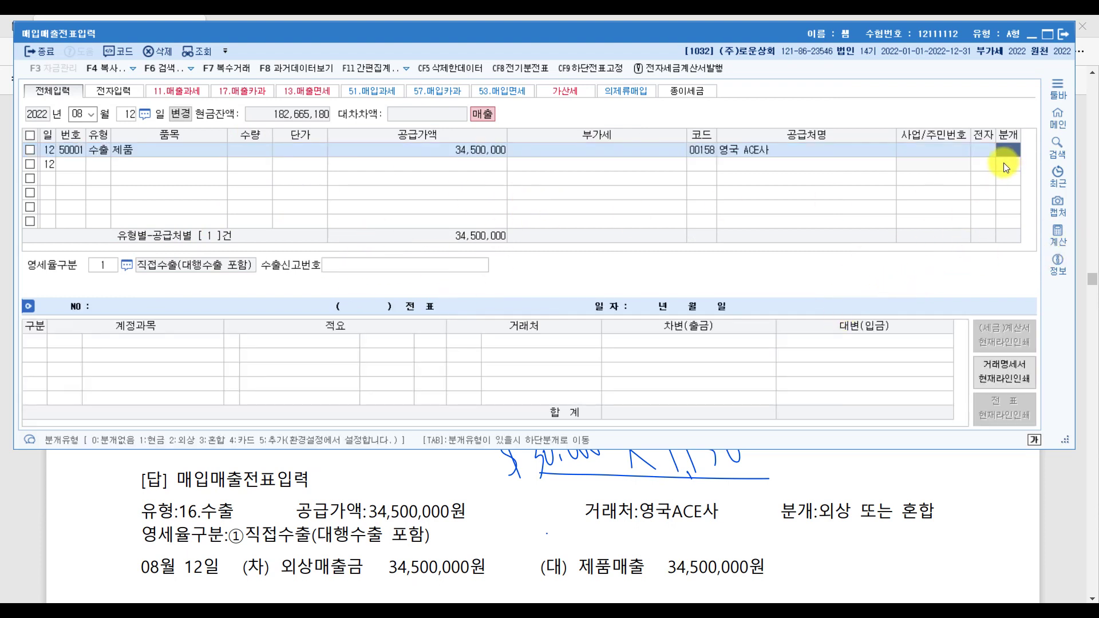
pyautogui.write('2')
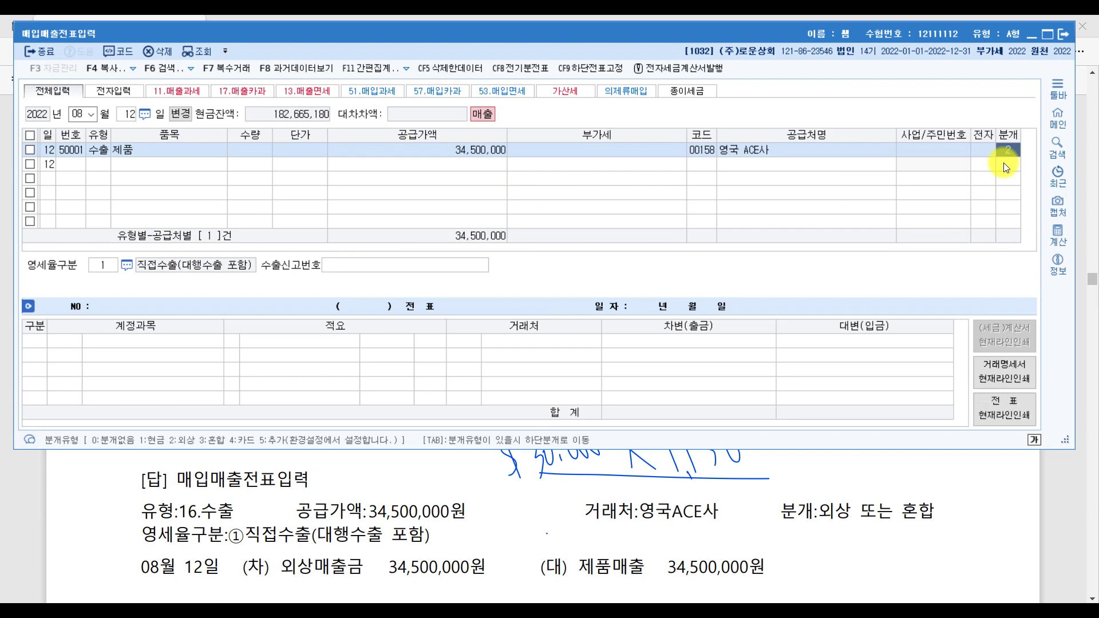
pyautogui.press('Return')
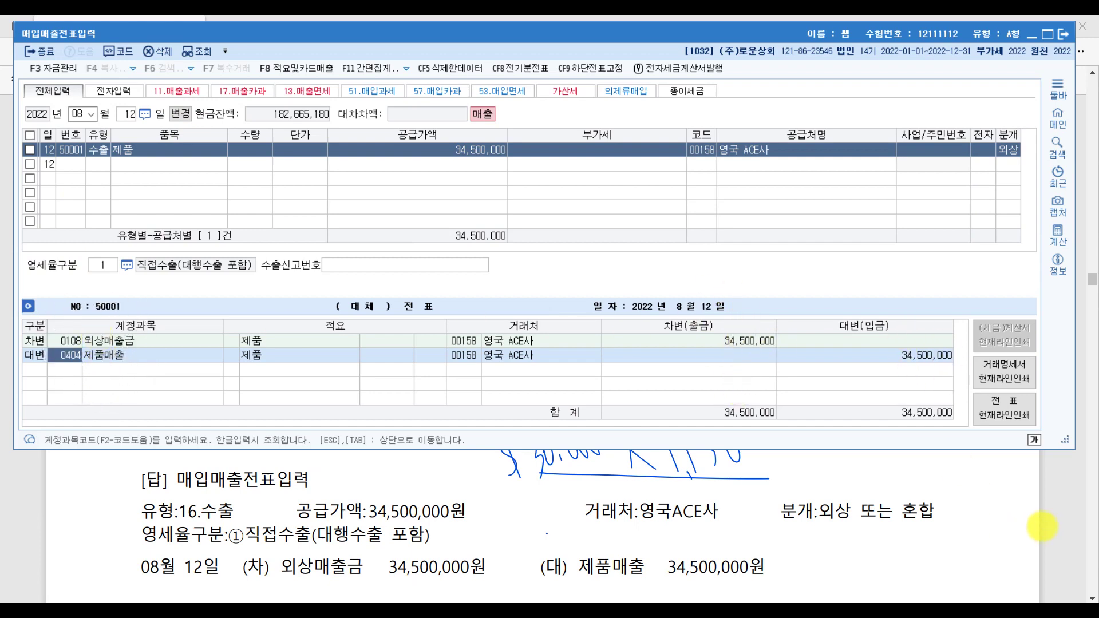
# Step: Return to the exam PDF and underline "세무물산에 선물로 제공하였다" in question [4]
pyautogui.click(975, 498)
pyautogui.scroll(-5, 686, 496)
pyautogui.scroll(-7, 687, 495)
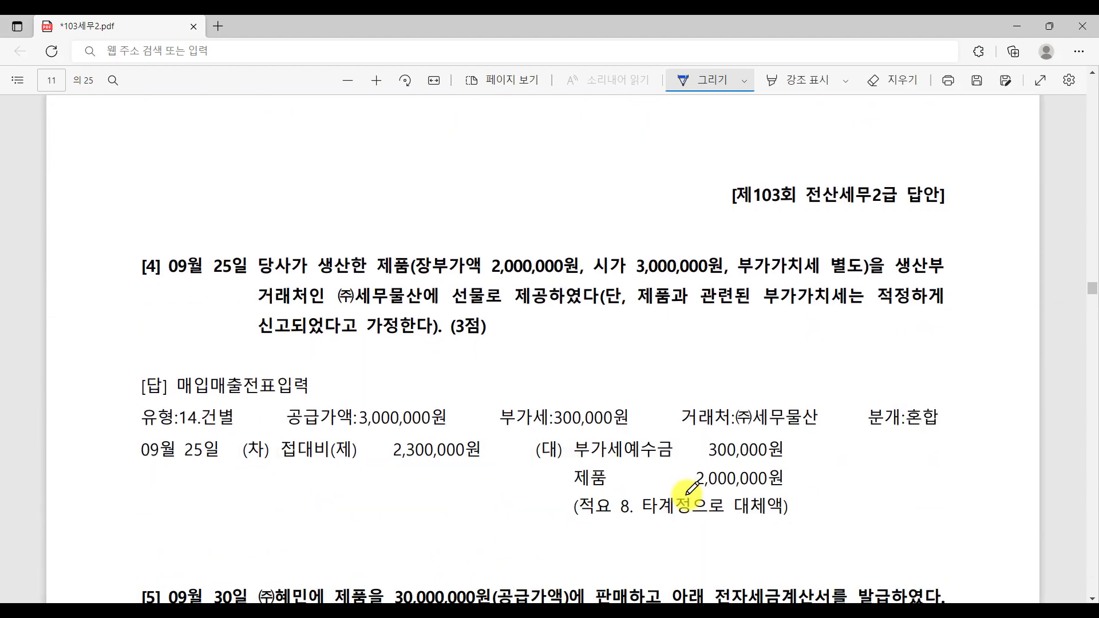
pyautogui.scroll(-2, 635, 447)
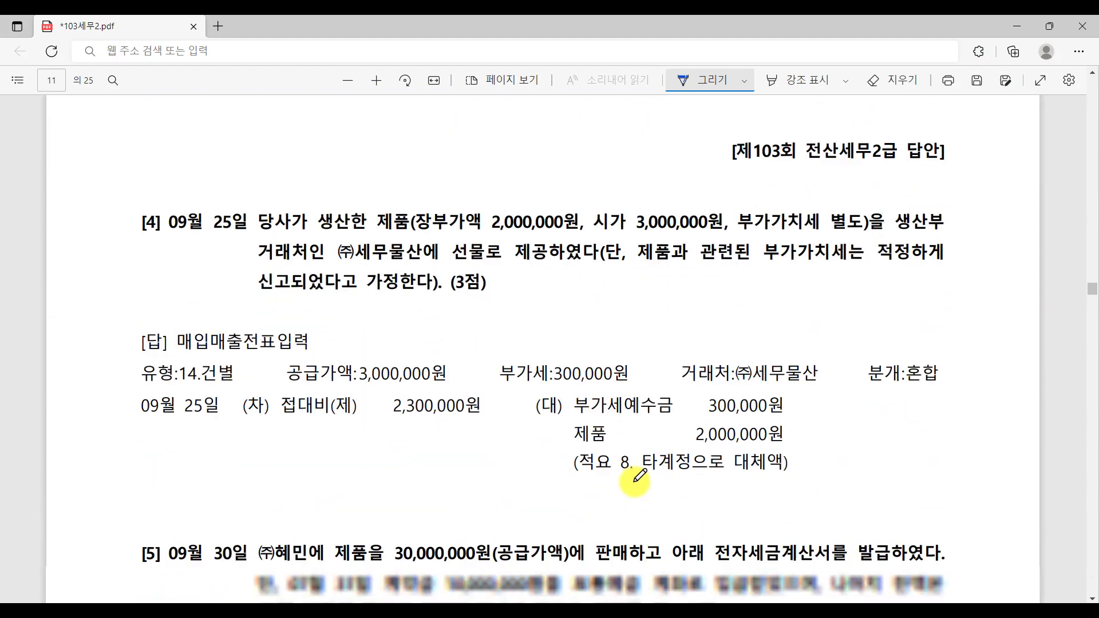
pyautogui.click(223, 167)
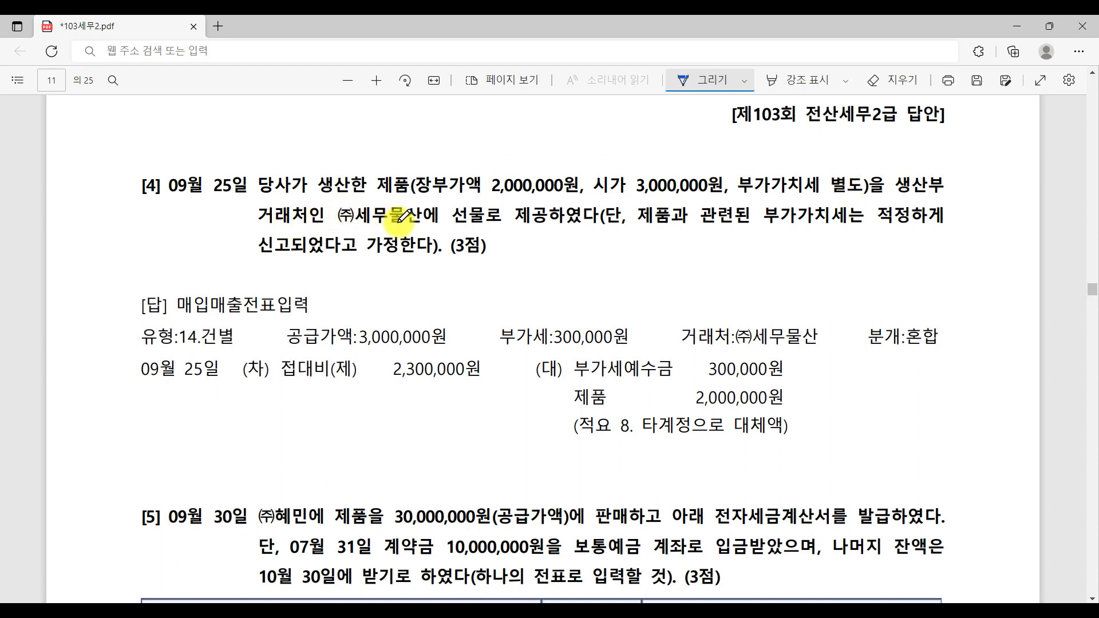
pyautogui.moveTo(357, 226); pyautogui.dragTo(594, 229)
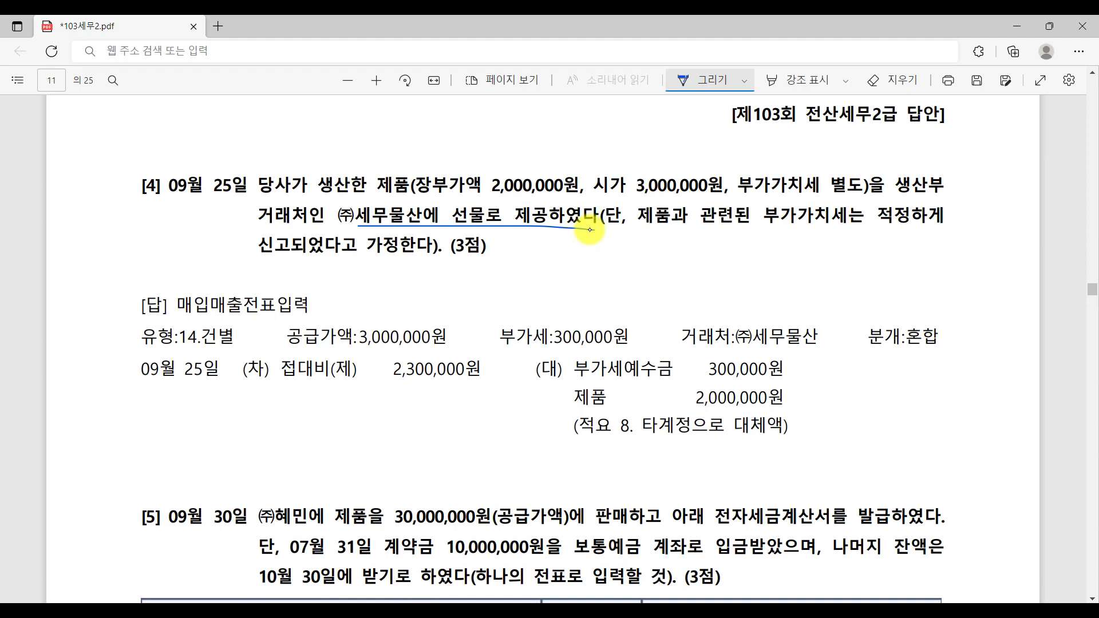
# Step: Handwrite "타계정은, 간주공급 10%" beneath question [4]'s second line and underline 간주공급
pyautogui.moveTo(528, 229)
pyautogui.mouseDown()
pyautogui.moveTo(528, 248)
pyautogui.moveTo(527, 238)
pyautogui.mouseUp()
pyautogui.moveTo(532, 250)
pyautogui.mouseDown()
pyautogui.moveTo(540, 226)
pyautogui.moveTo(559, 230)
pyautogui.moveTo(566, 260)
pyautogui.moveTo(578, 248)
pyautogui.moveTo(596, 261)
pyautogui.moveTo(658, 257)
pyautogui.mouseUp()
pyautogui.moveTo(665, 235)
pyautogui.mouseDown()
pyautogui.moveTo(670, 263)
pyautogui.moveTo(686, 253)
pyautogui.moveTo(693, 270)
pyautogui.moveTo(714, 261)
pyautogui.moveTo(724, 234)
pyautogui.mouseUp()
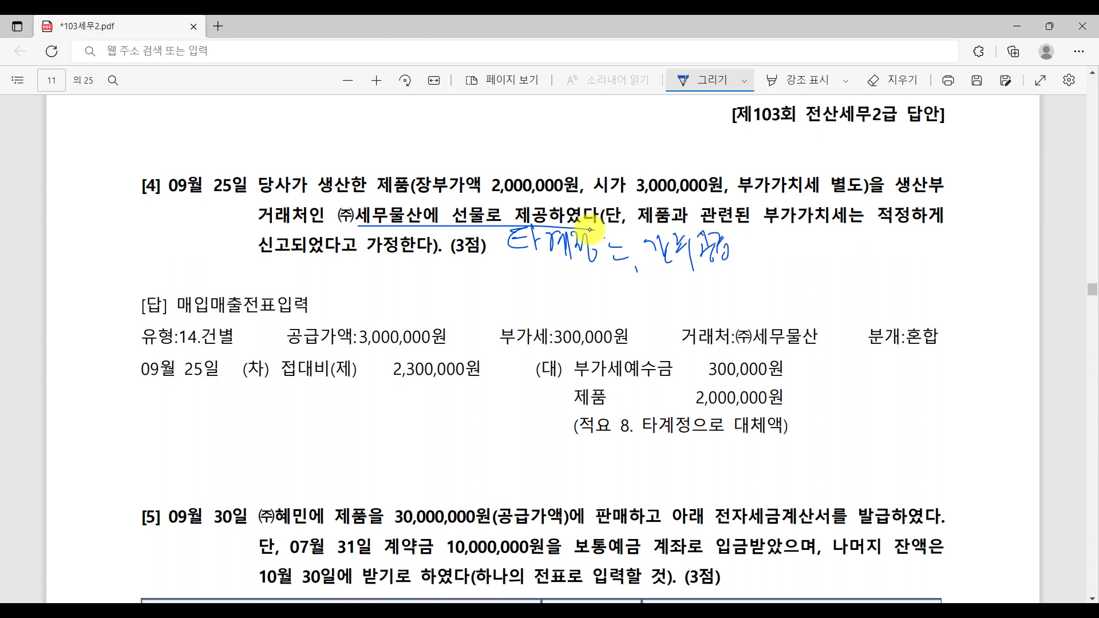
pyautogui.moveTo(648, 263); pyautogui.dragTo(766, 261)
pyautogui.moveTo(774, 240)
pyautogui.mouseDown()
pyautogui.moveTo(771, 252)
pyautogui.moveTo(783, 240)
pyautogui.mouseUp()
pyautogui.moveTo(799, 226); pyautogui.dragTo(800, 242)
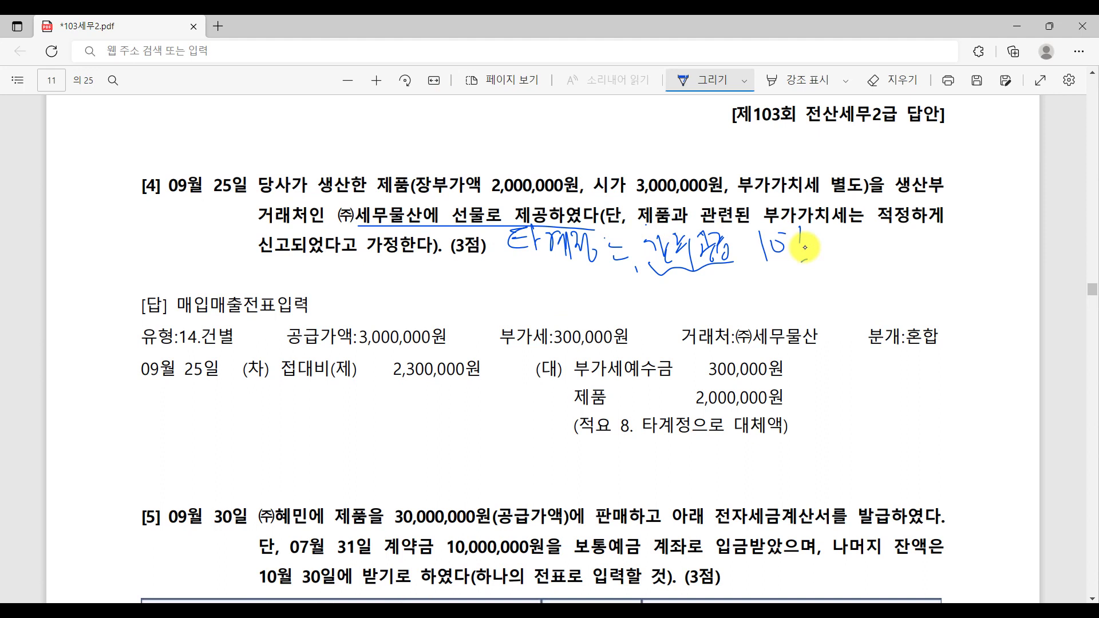
# Step: Handwrite "사, 자, 개, 폐" beneath the 간주공급 note and circle 사
pyautogui.moveTo(704, 276); pyautogui.dragTo(697, 302)
pyautogui.moveTo(700, 289); pyautogui.dragTo(714, 302)
pyautogui.click(734, 293)
pyautogui.moveTo(715, 290); pyautogui.dragTo(757, 275)
pyautogui.moveTo(755, 276)
pyautogui.mouseDown()
pyautogui.moveTo(743, 292)
pyautogui.moveTo(761, 293)
pyautogui.mouseUp()
pyautogui.moveTo(770, 270); pyautogui.dragTo(768, 290)
pyautogui.moveTo(770, 284); pyautogui.dragTo(819, 288)
pyautogui.moveTo(828, 268); pyautogui.dragTo(829, 287)
pyautogui.moveTo(836, 264)
pyautogui.mouseDown()
pyautogui.moveTo(839, 291)
pyautogui.moveTo(833, 277)
pyautogui.moveTo(897, 254)
pyautogui.moveTo(886, 280)
pyautogui.mouseUp()
pyautogui.click(857, 275)
pyautogui.moveTo(876, 281)
pyautogui.mouseDown()
pyautogui.moveTo(903, 277)
pyautogui.moveTo(903, 264)
pyautogui.mouseUp()
pyautogui.moveTo(908, 249); pyautogui.dragTo(913, 293)
pyautogui.moveTo(718, 272); pyautogui.dragTo(722, 315)
pyautogui.moveTo(715, 271); pyautogui.dragTo(703, 274)
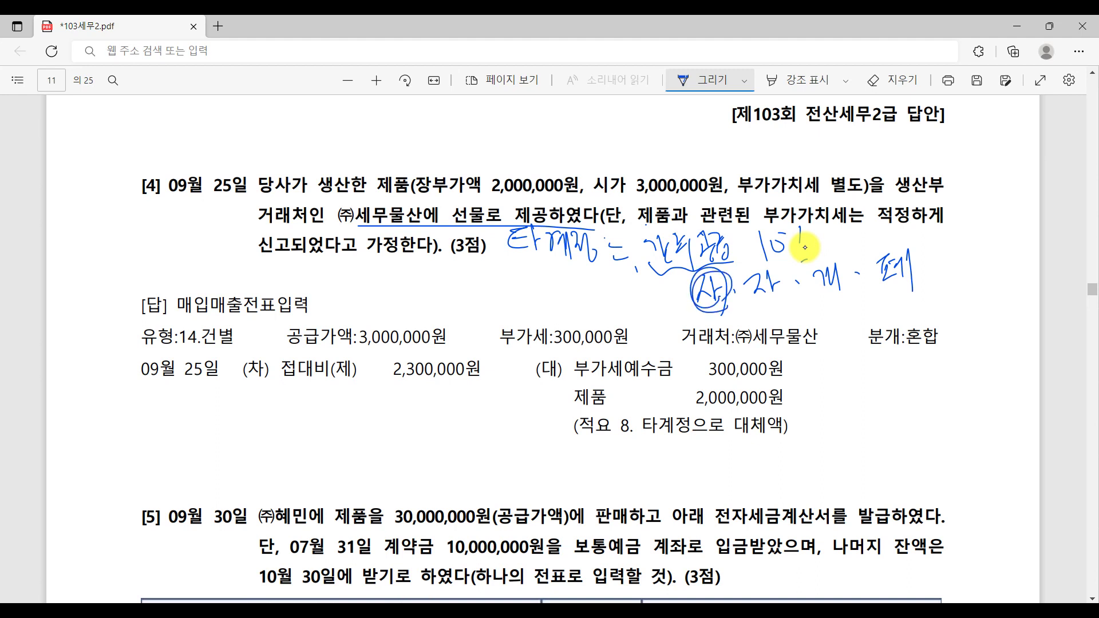
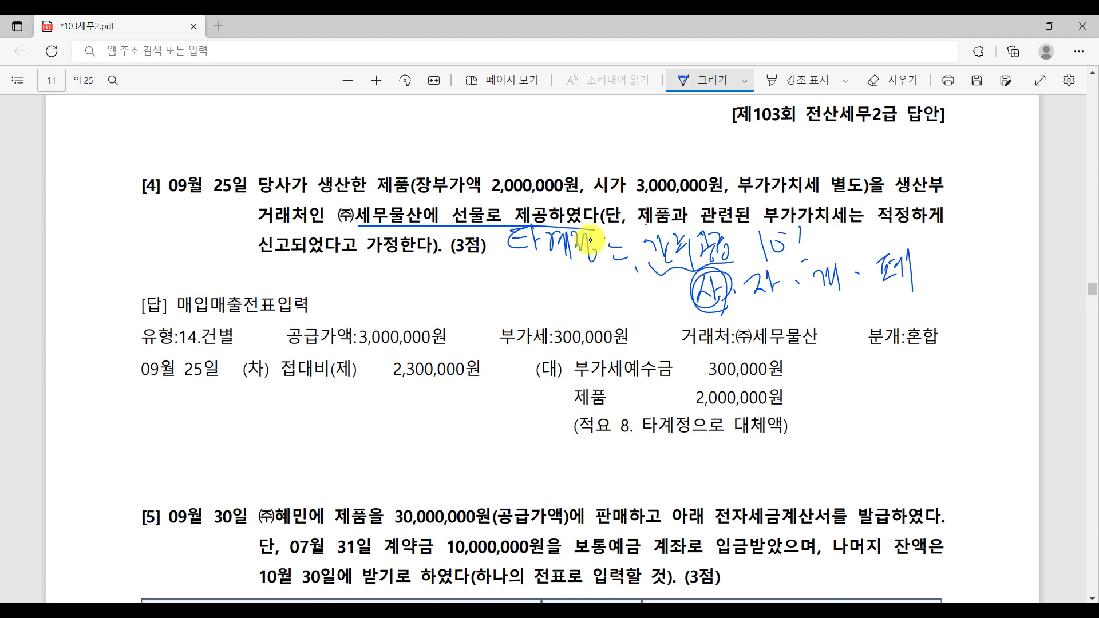
# Step: Draw a star at question [4]'s number and circle 14.건별 in its answer, re-marking the 간주공급 underline
pyautogui.moveTo(158, 150); pyautogui.dragTo(165, 135)
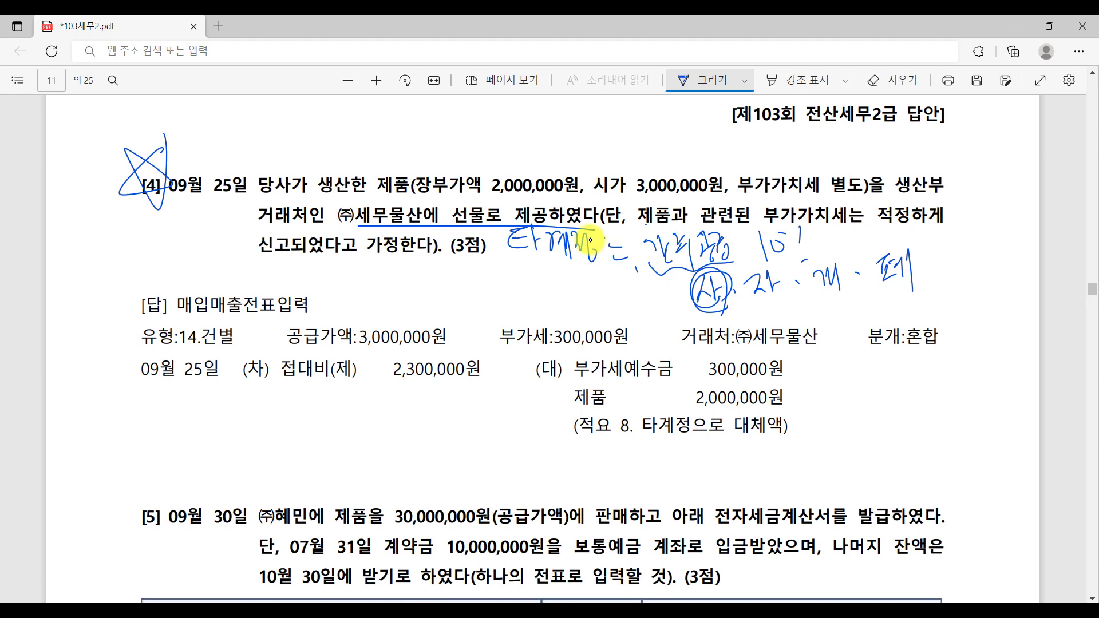
pyautogui.moveTo(242, 331); pyautogui.dragTo(239, 344)
pyautogui.moveTo(648, 274); pyautogui.dragTo(747, 262)
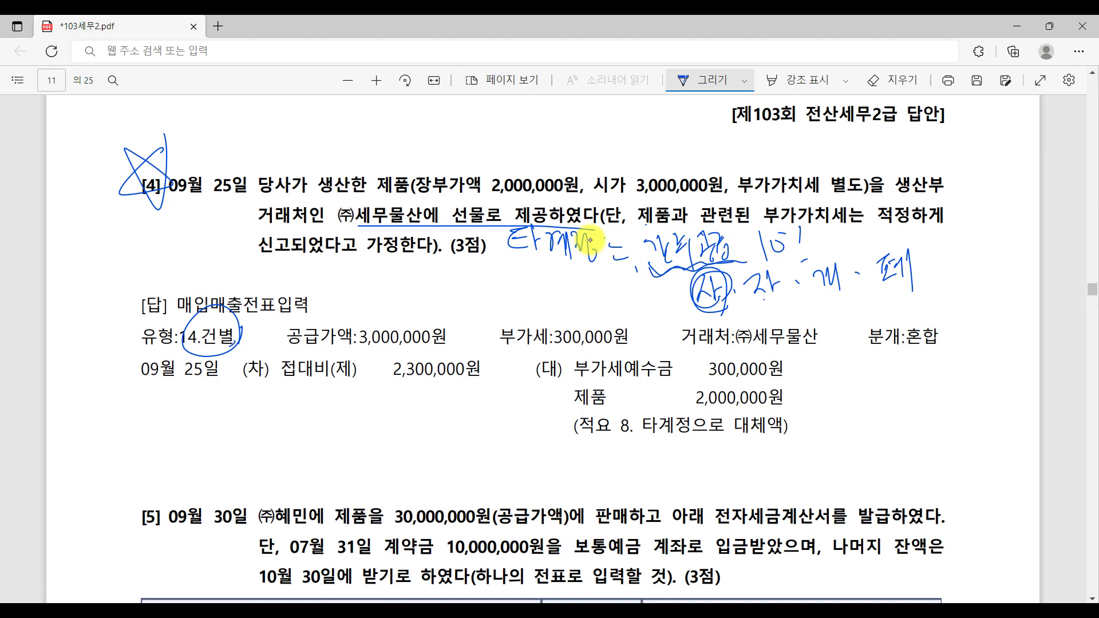
pyautogui.moveTo(229, 351); pyautogui.dragTo(236, 343)
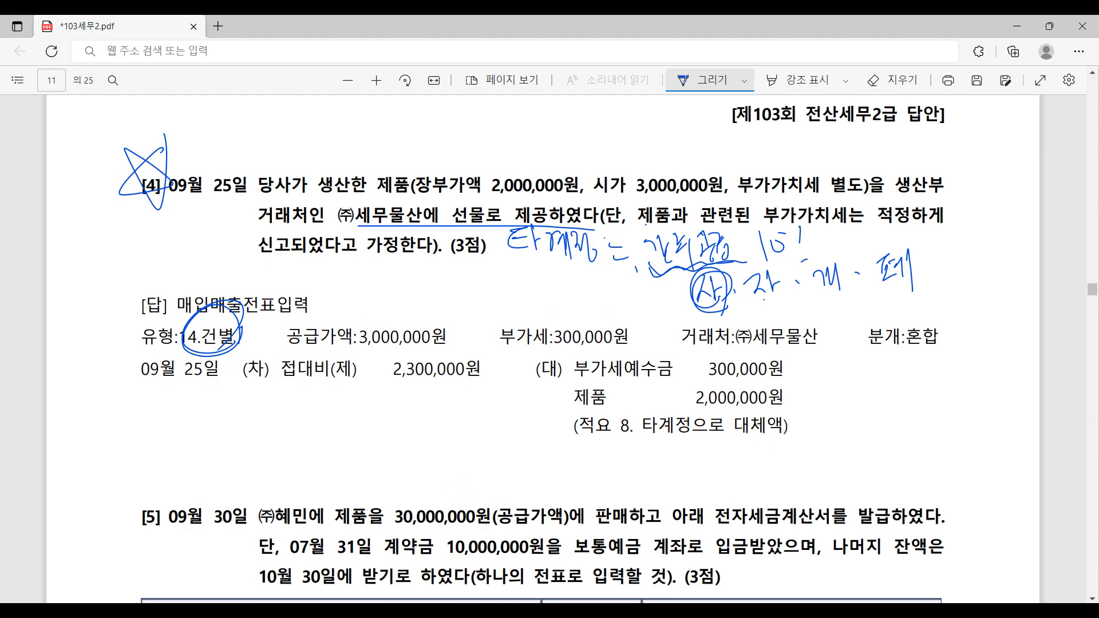
# Step: Switch to KcLep's 매입매출전표입력 and set the entry date to September 25, with question [4] in view below
pyautogui.hotkey('alt', 'Tab')
pyautogui.click(75, 114)
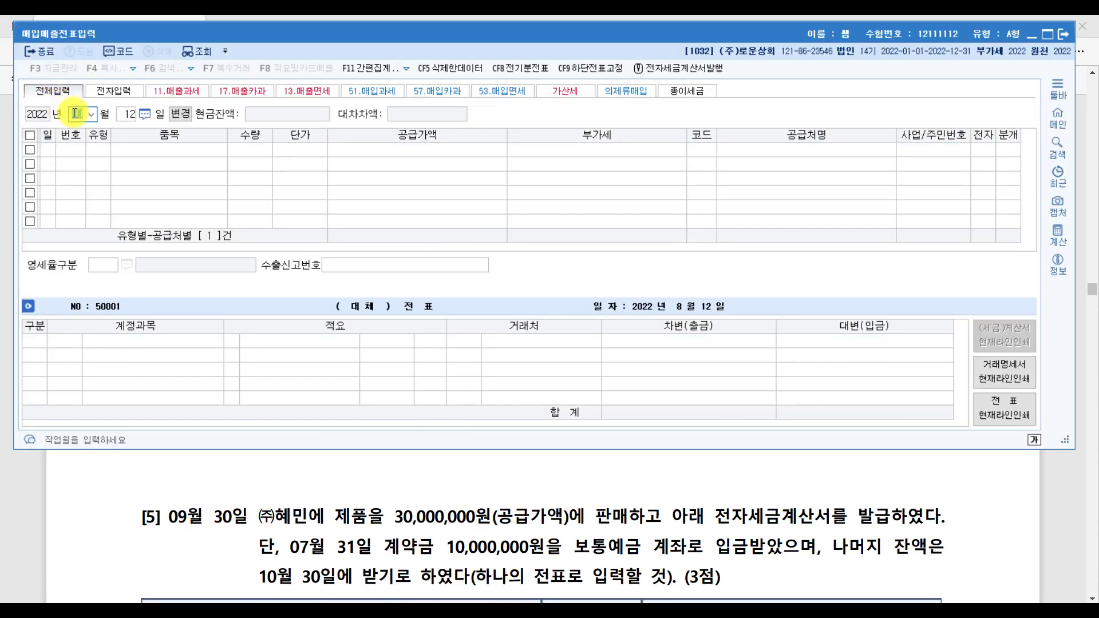
pyautogui.write('09')
pyautogui.press('Return')
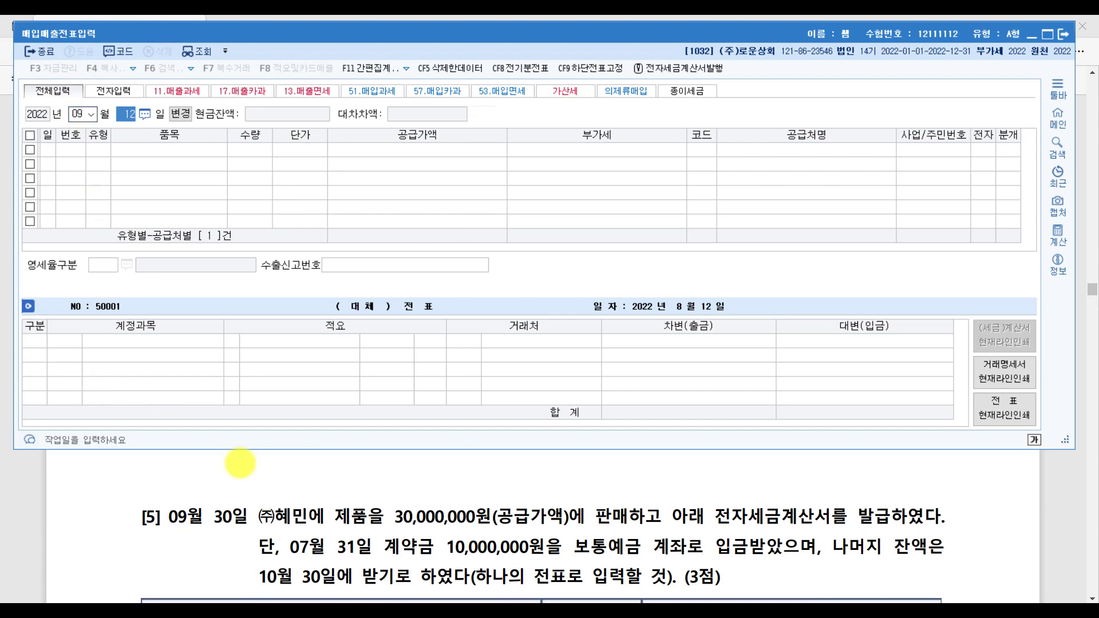
pyautogui.scroll(5, 246, 504)
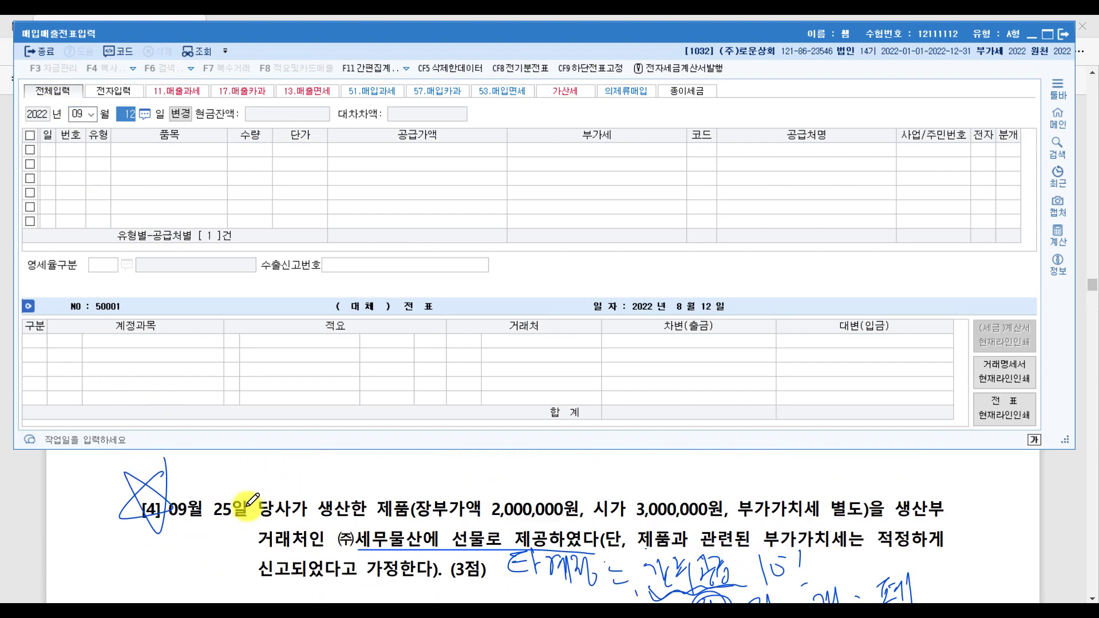
pyautogui.scroll(-3, 247, 504)
pyautogui.scroll(3, 247, 504)
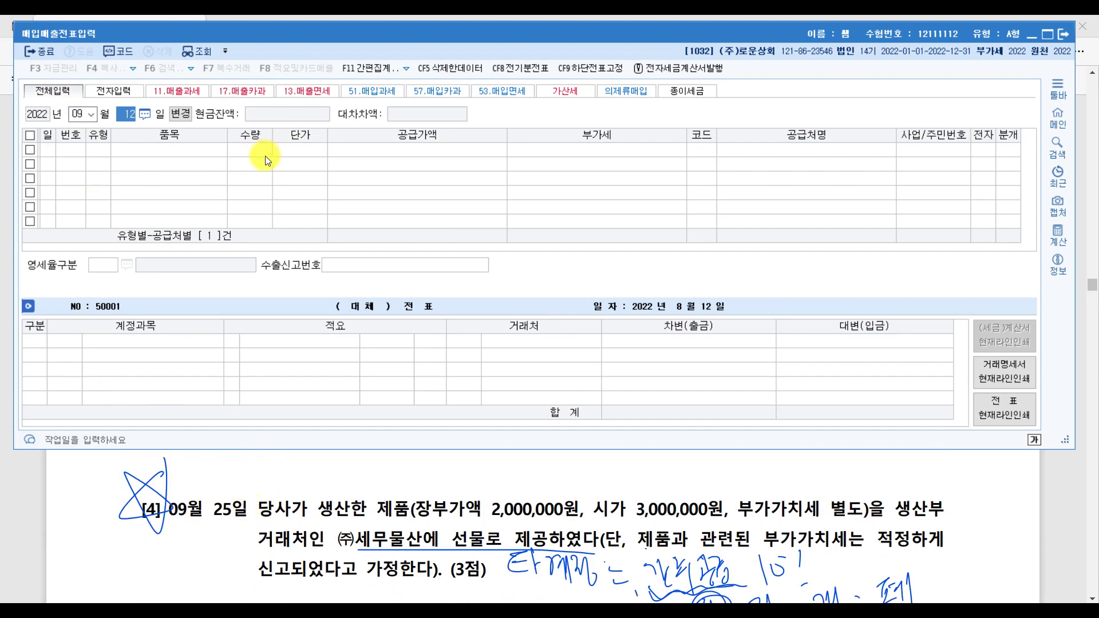
pyautogui.write('25')
pyautogui.press('Return')
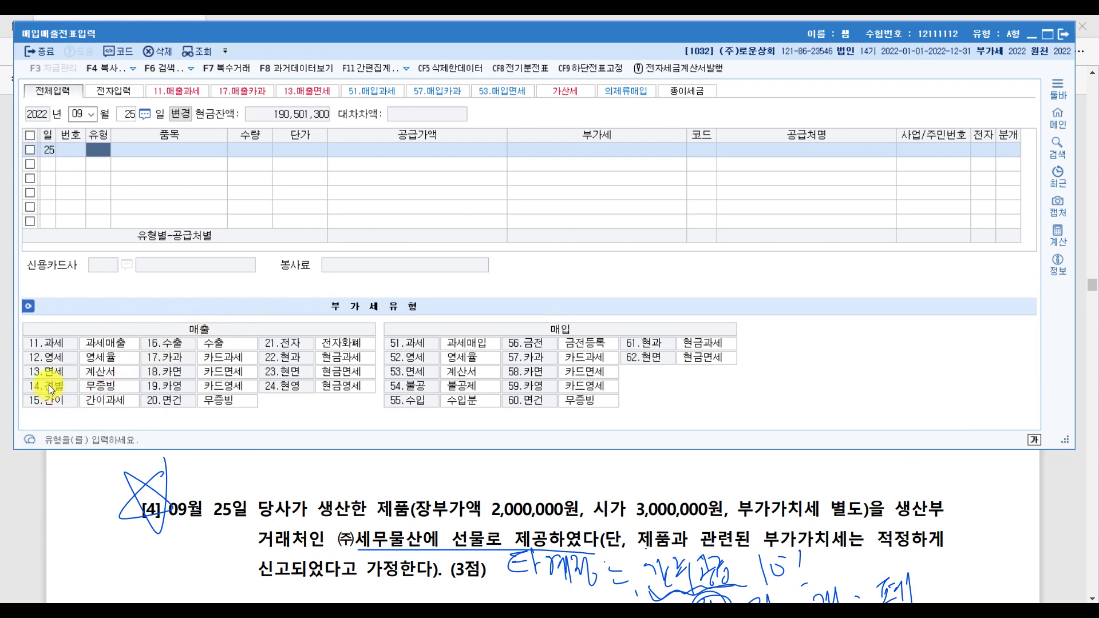
# Step: Set the September 25 entry's type to 14.건별 and its item to 제품, leaving the quantity and unit price blank
pyautogui.write('14')
pyautogui.press('Return')
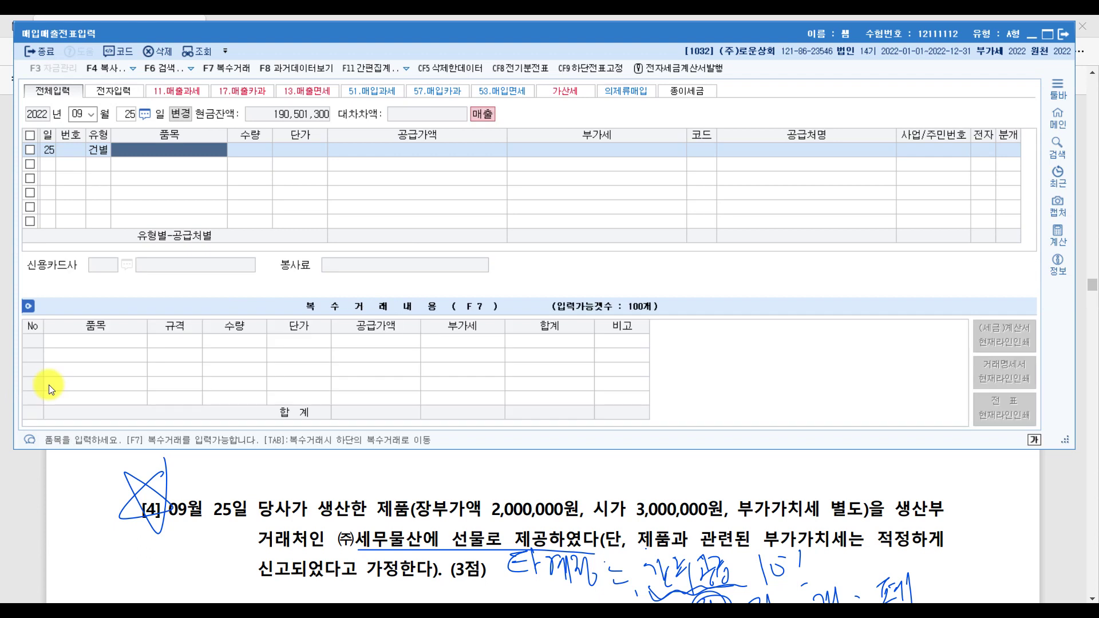
pyautogui.write('제품')
pyautogui.press('Return')
pyautogui.press('Return')
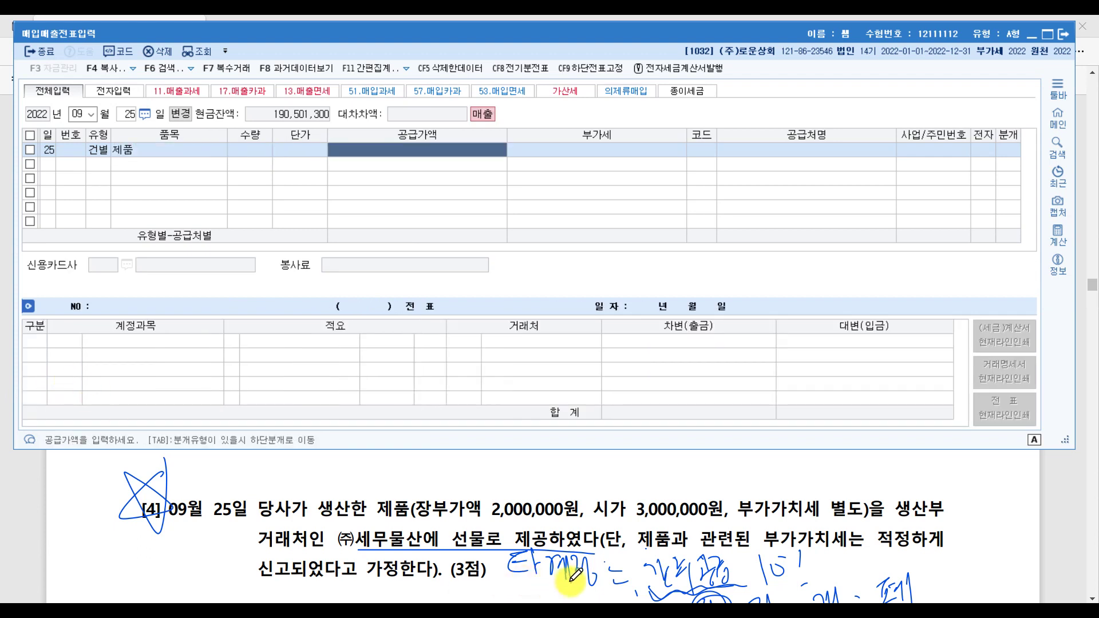
# Step: Return to the exam PDF and circle 시가 3,000,000원 and 장부가액 2,000,000원 in question [4]
pyautogui.click(670, 501)
pyautogui.scroll(-3, 675, 503)
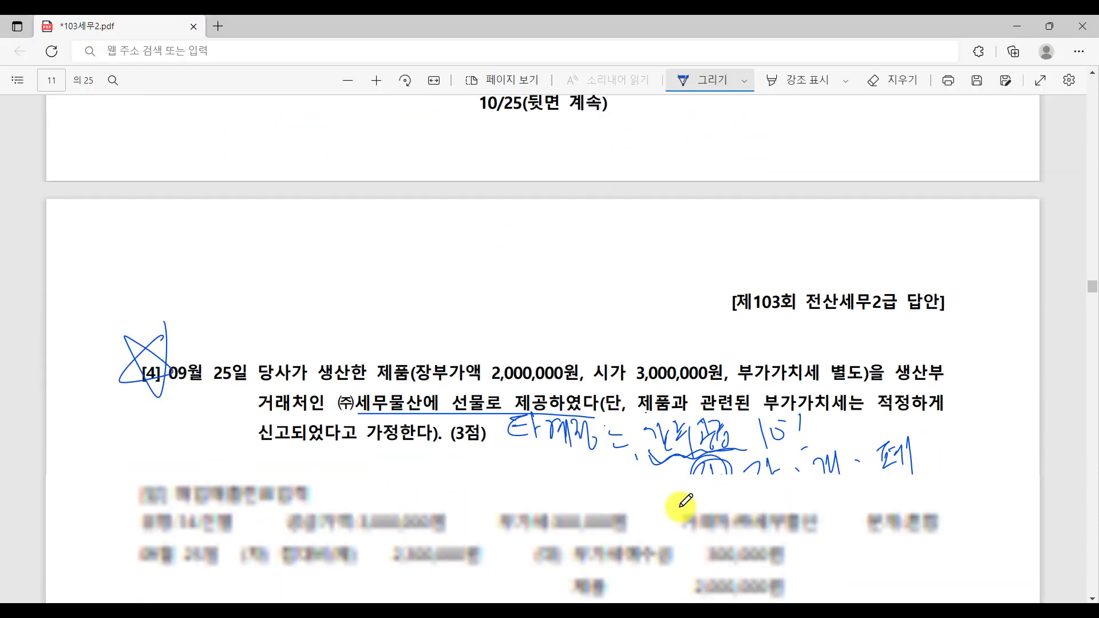
pyautogui.moveTo(595, 350)
pyautogui.mouseDown()
pyautogui.moveTo(664, 366)
pyautogui.moveTo(618, 314)
pyautogui.moveTo(598, 355)
pyautogui.mouseUp()
pyautogui.moveTo(412, 343)
pyautogui.mouseDown()
pyautogui.moveTo(515, 361)
pyautogui.moveTo(442, 355)
pyautogui.mouseUp()
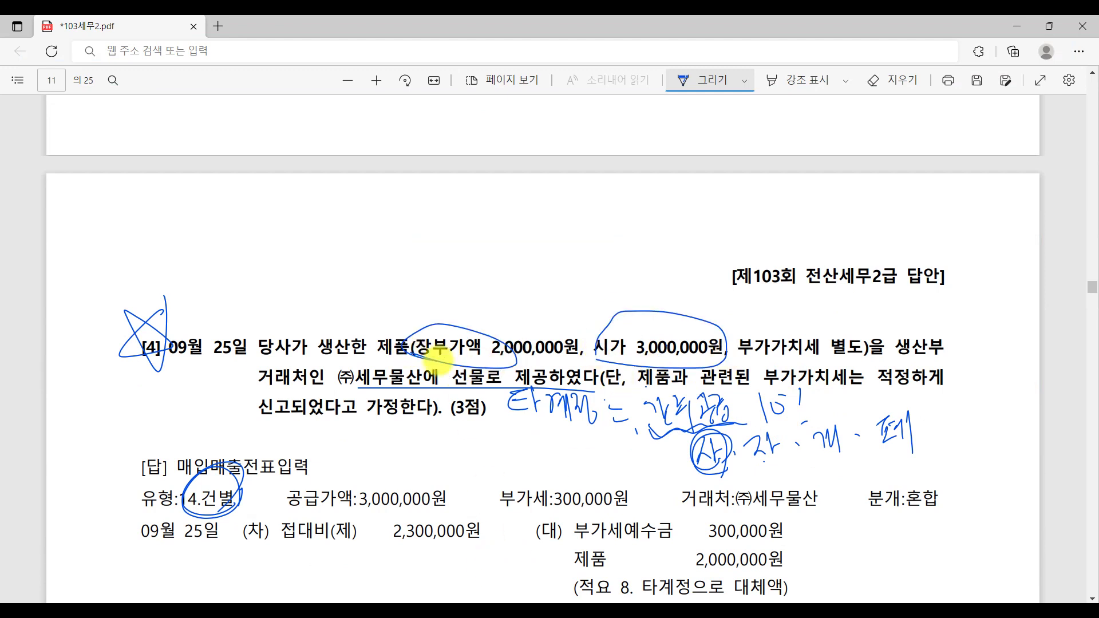
# Step: Handwrite "×10%" above the 시가 3,000,000원 circle, and mark 제품 and 장부가액 2,000,000원 with a circle and underline
pyautogui.moveTo(648, 275); pyautogui.dragTo(651, 301)
pyautogui.moveTo(636, 281)
pyautogui.mouseDown()
pyautogui.moveTo(662, 298)
pyautogui.moveTo(655, 289)
pyautogui.mouseUp()
pyautogui.moveTo(679, 265); pyautogui.dragTo(675, 284)
pyautogui.moveTo(689, 234); pyautogui.dragTo(681, 262)
pyautogui.moveTo(701, 269); pyautogui.dragTo(707, 269)
pyautogui.moveTo(415, 344)
pyautogui.mouseDown()
pyautogui.moveTo(411, 359)
pyautogui.moveTo(578, 357)
pyautogui.mouseUp()
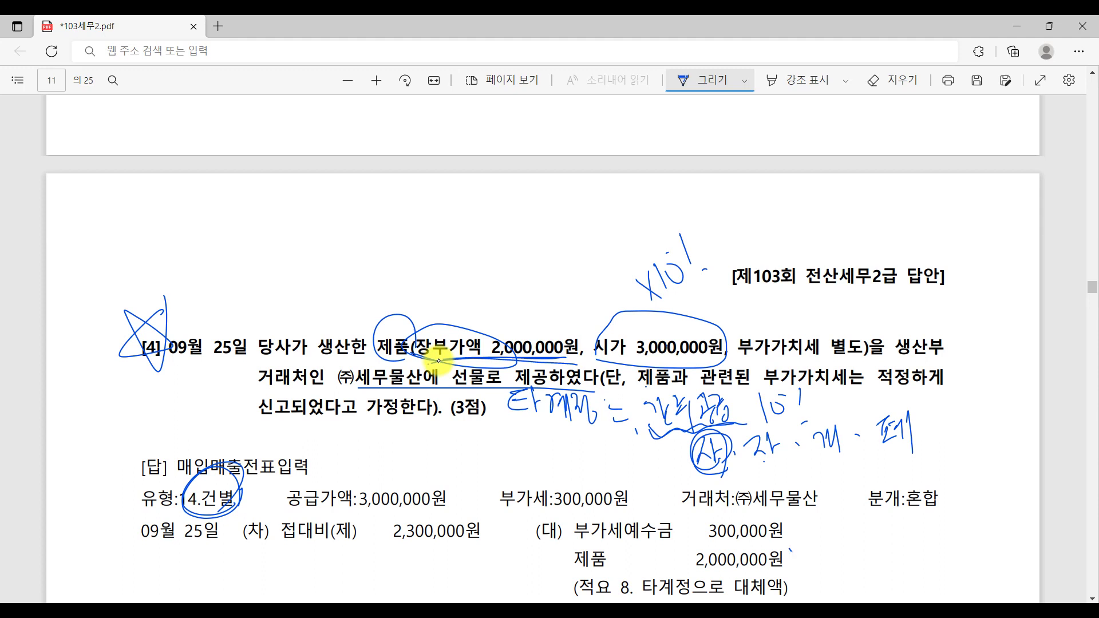
# Step: Add a check mark beside 제품 2,000,000원 in question [4]'s answer and draw a line through the amount
pyautogui.moveTo(791, 550); pyautogui.dragTo(804, 541)
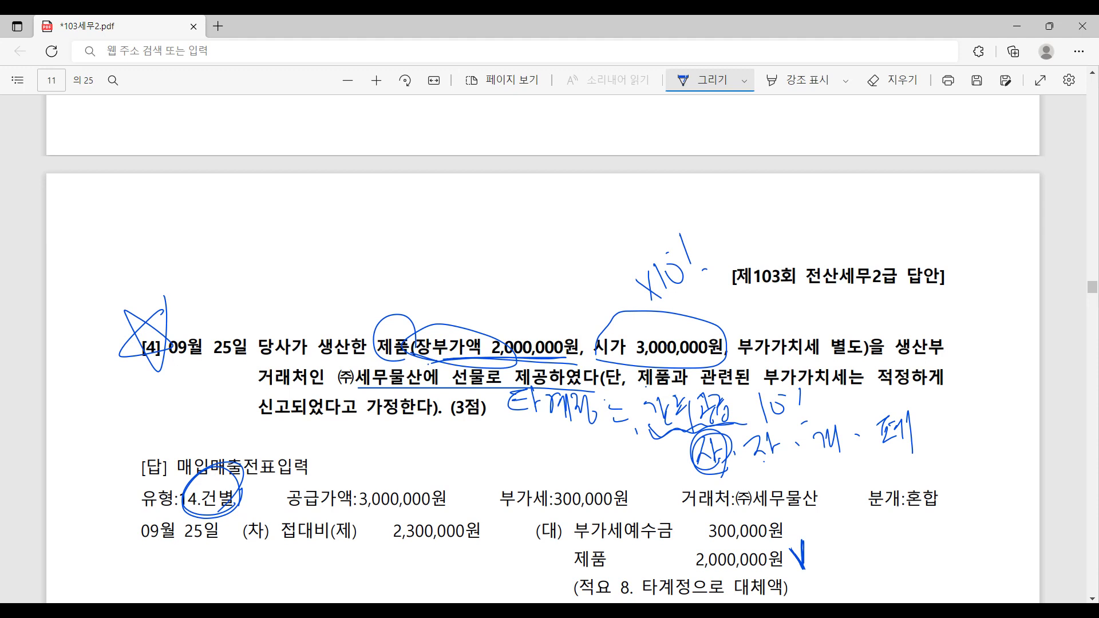
pyautogui.moveTo(439, 361)
pyautogui.mouseDown()
pyautogui.moveTo(475, 354)
pyautogui.moveTo(438, 361)
pyautogui.mouseUp()
pyautogui.moveTo(699, 564); pyautogui.dragTo(807, 552)
# Step: Switch to KcLep and set the September 25 entry's 공급가액 to 3,000,000 and its 부가세 to 300,000
pyautogui.hotkey('alt', 'Tab')
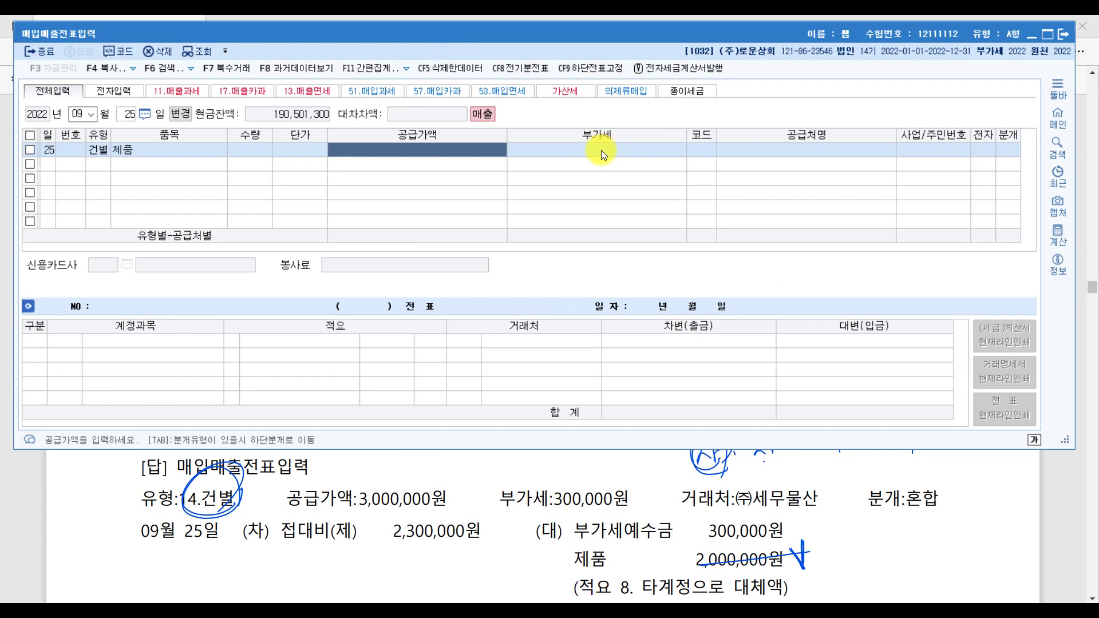
pyautogui.write('3000000')
pyautogui.press('Return')
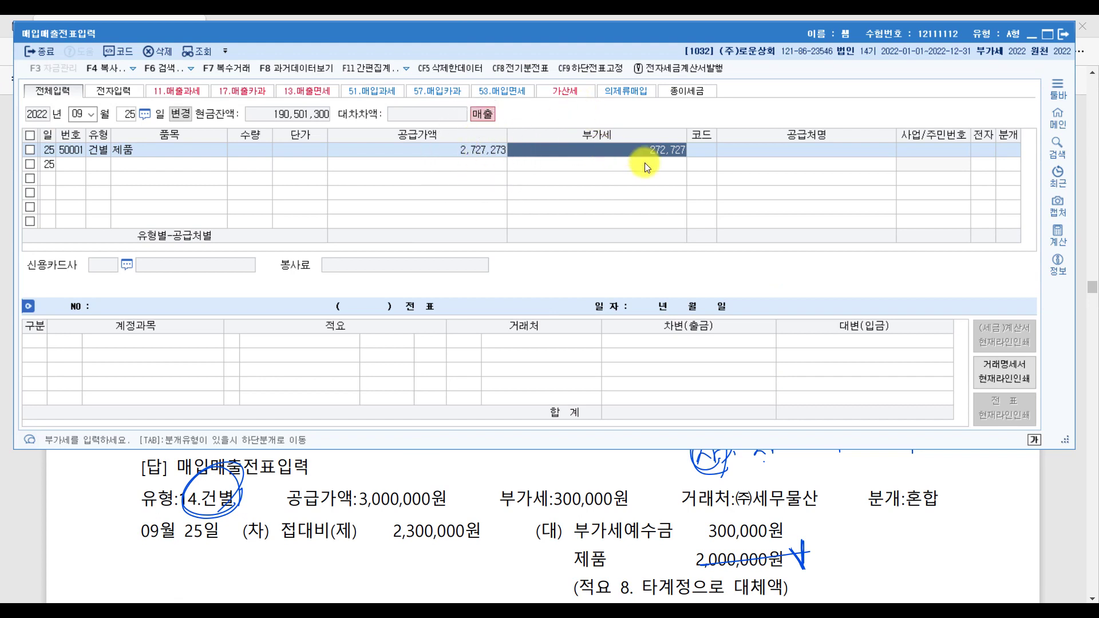
pyautogui.scroll(5, 715, 498)
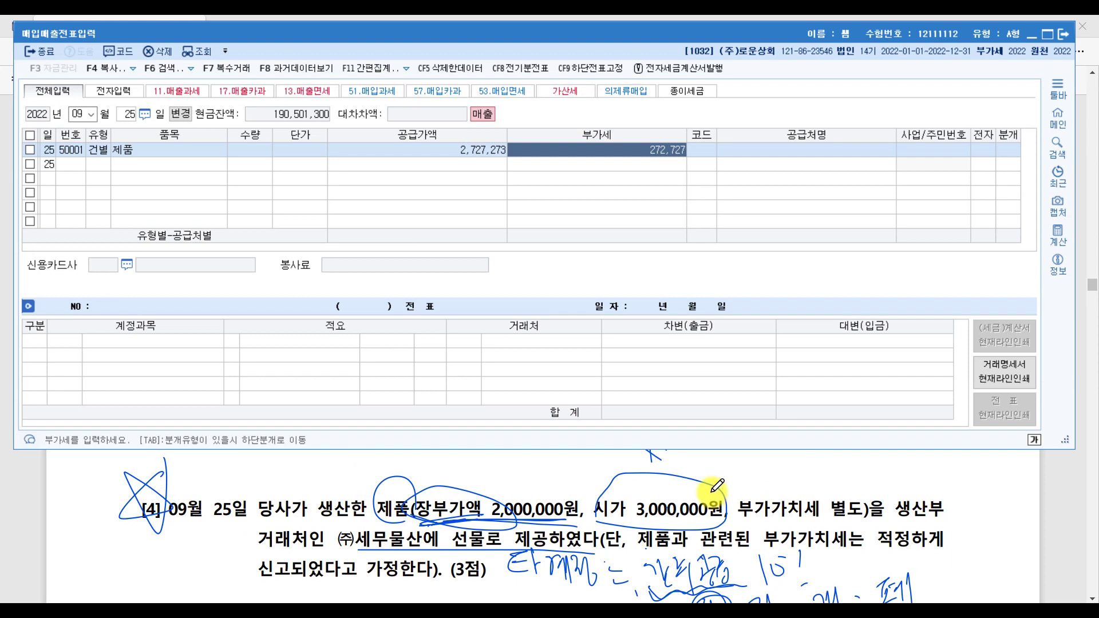
pyautogui.click(437, 150)
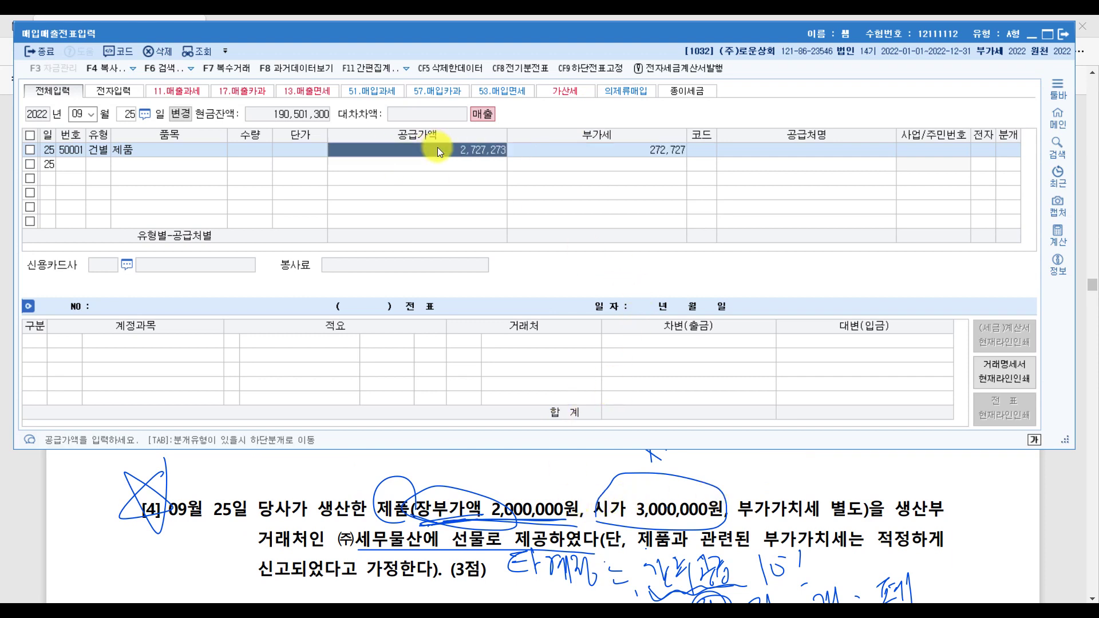
pyautogui.write('3000000')
pyautogui.press('Return')
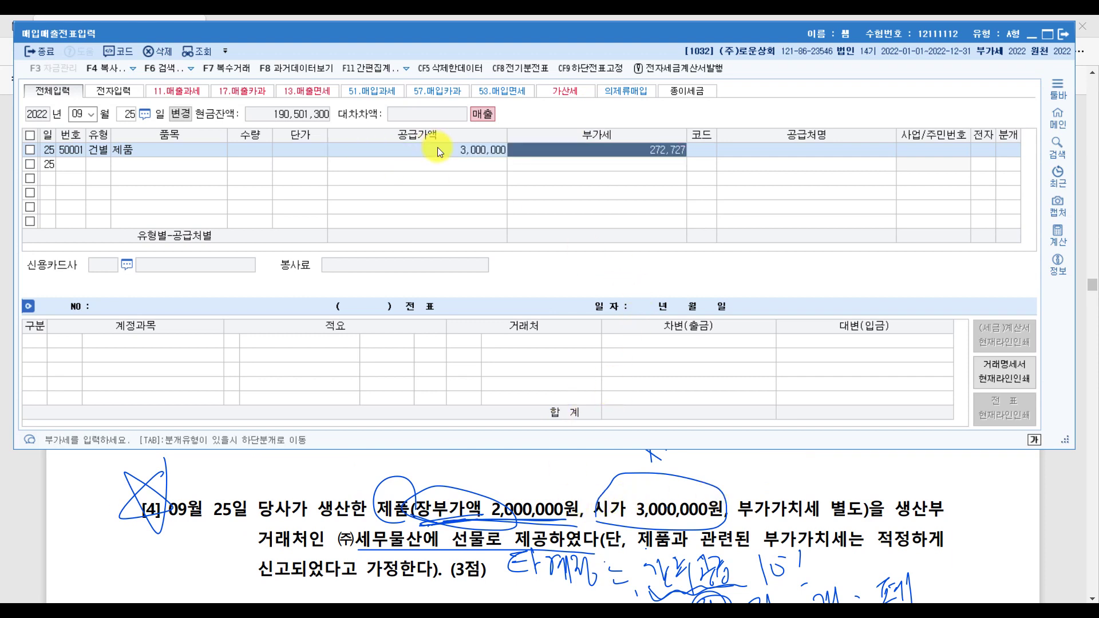
pyautogui.write('3000000')
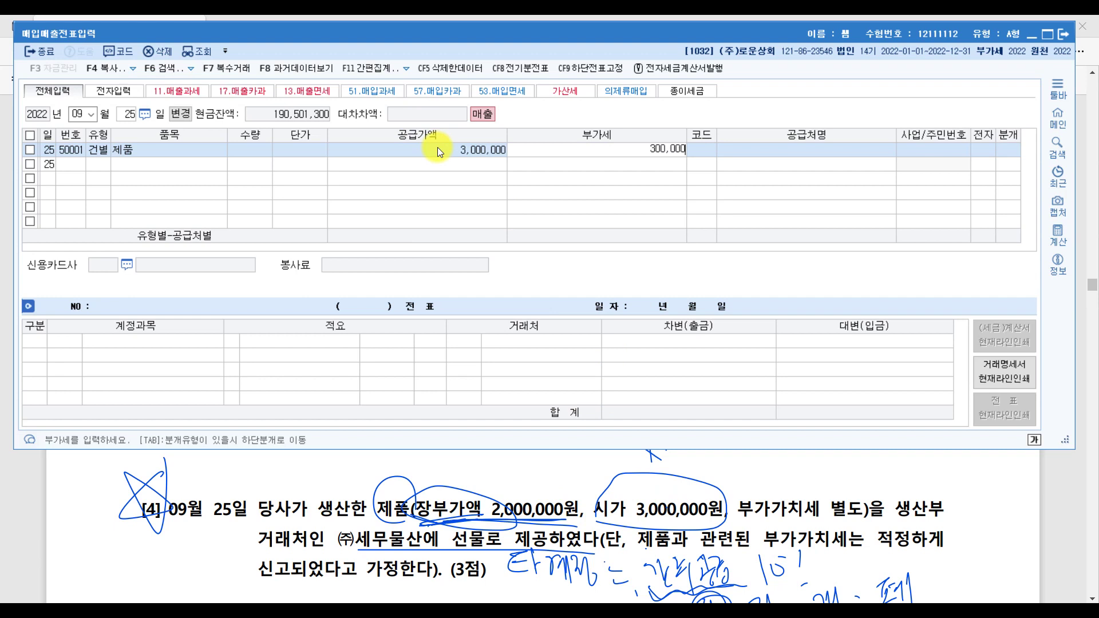
pyautogui.press('Return')
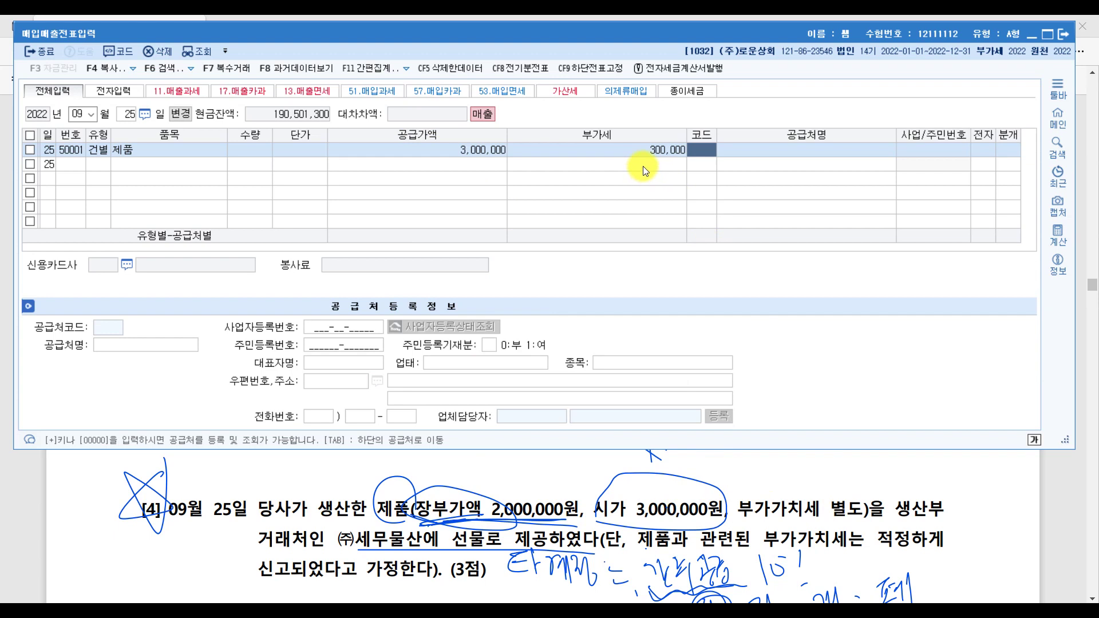
# Step: Set the September 25 entry's 공급처 to (주)세무물산 and its 분개 type to 3.혼합
pyautogui.write('세무')
pyautogui.press('Return')
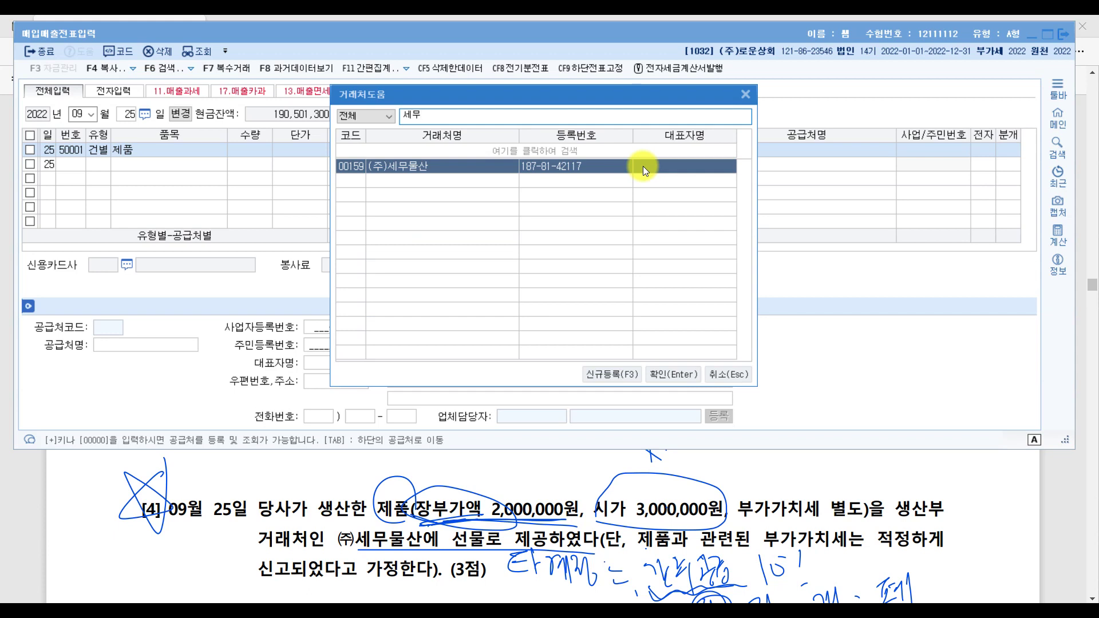
pyautogui.press('Return')
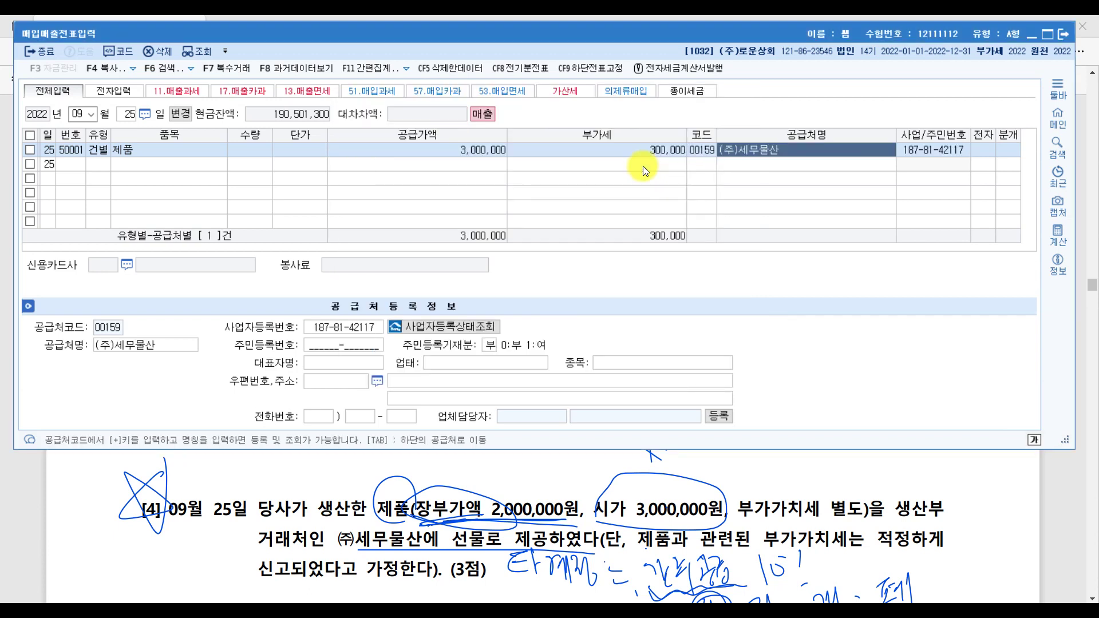
pyautogui.press('Return')
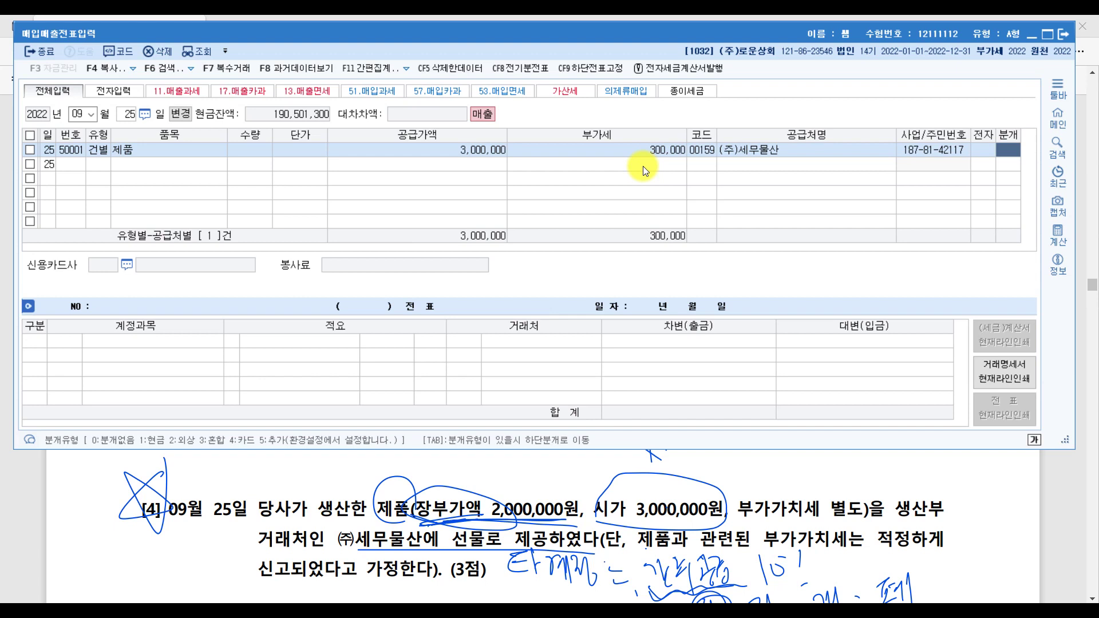
pyautogui.write('3')
pyautogui.press('Return')
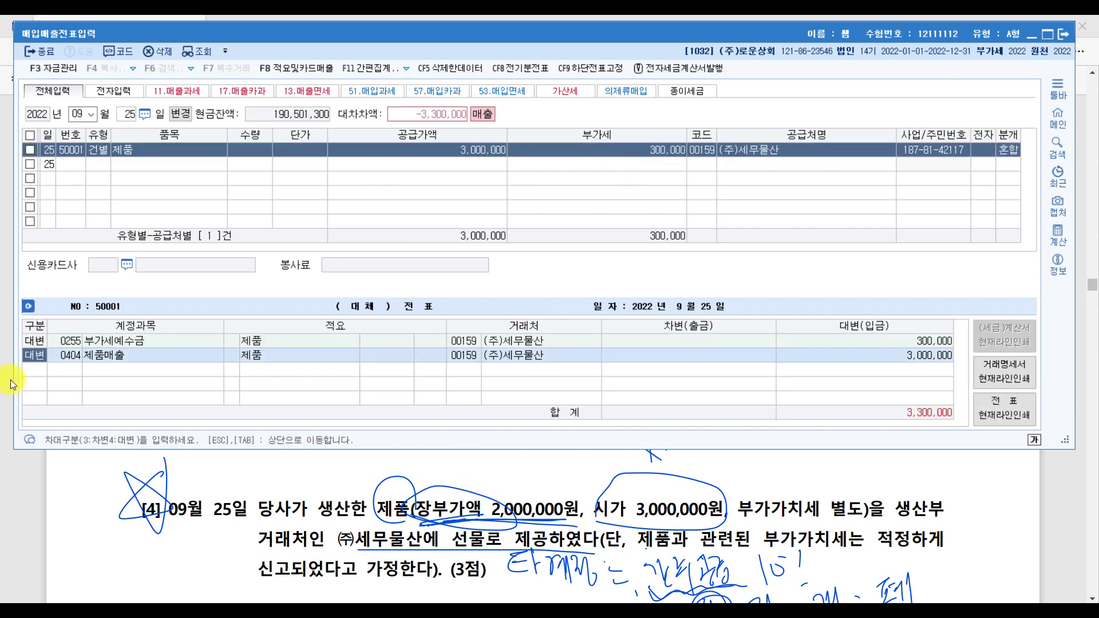
# Step: Change the voucher's 제품매출 credit line to account 0150 제품 with a credit amount of 2,000,000
pyautogui.click(91, 361)
pyautogui.click(70, 353)
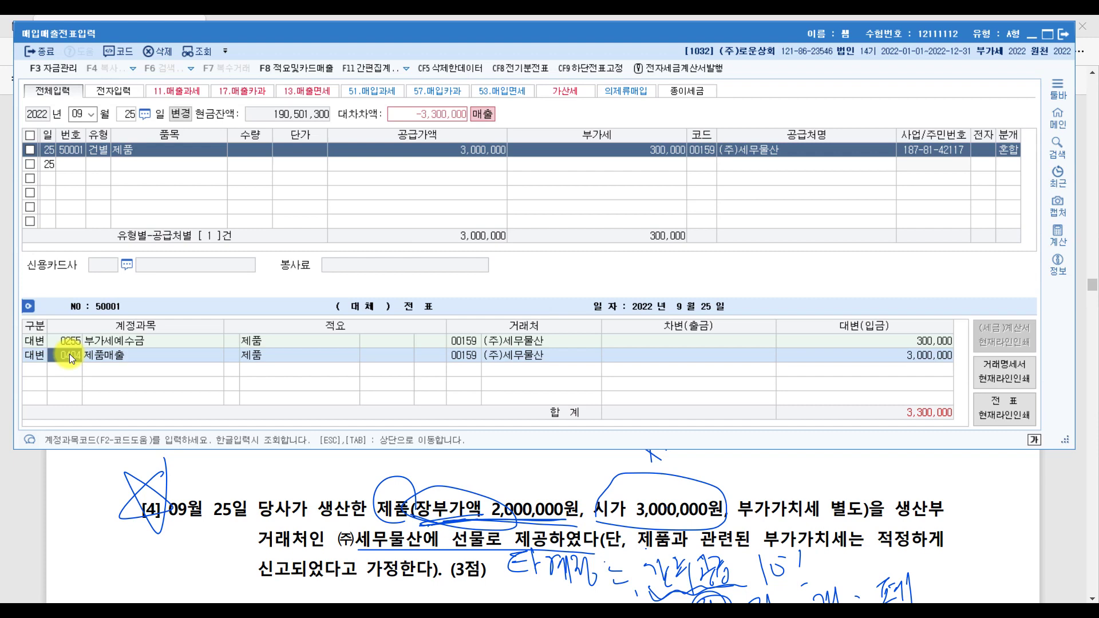
pyautogui.write('제품')
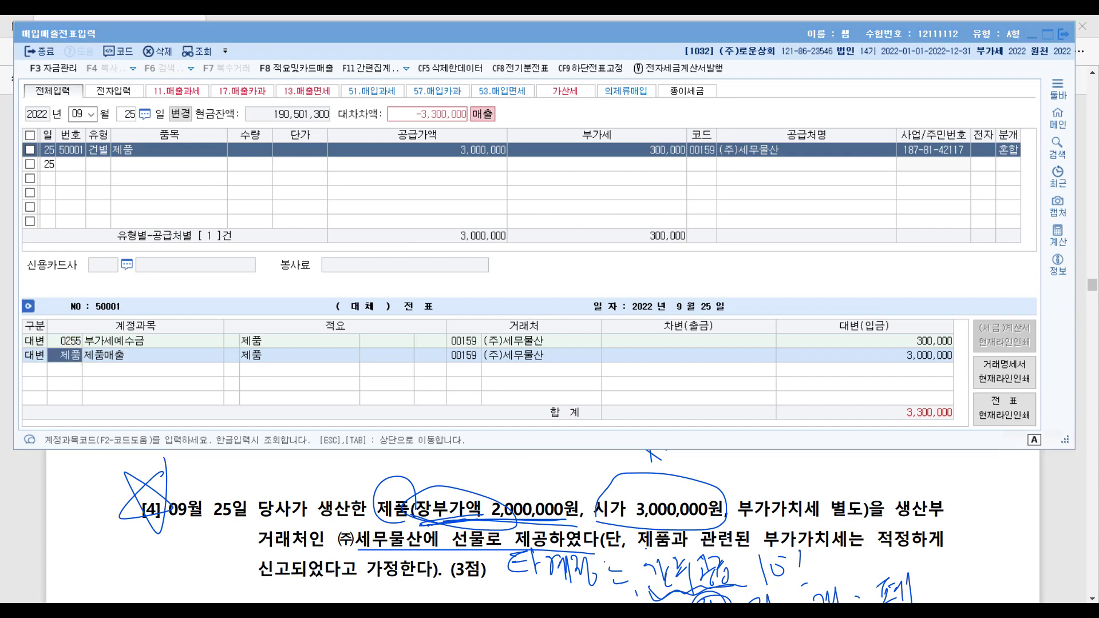
pyautogui.press('Return')
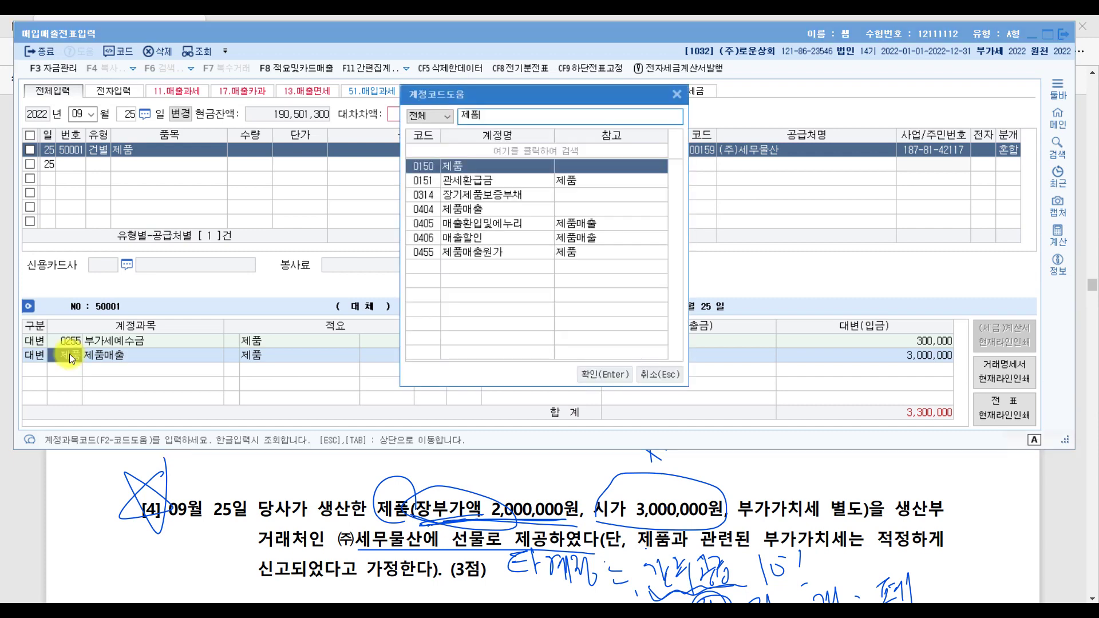
pyautogui.doubleClick(458, 161)
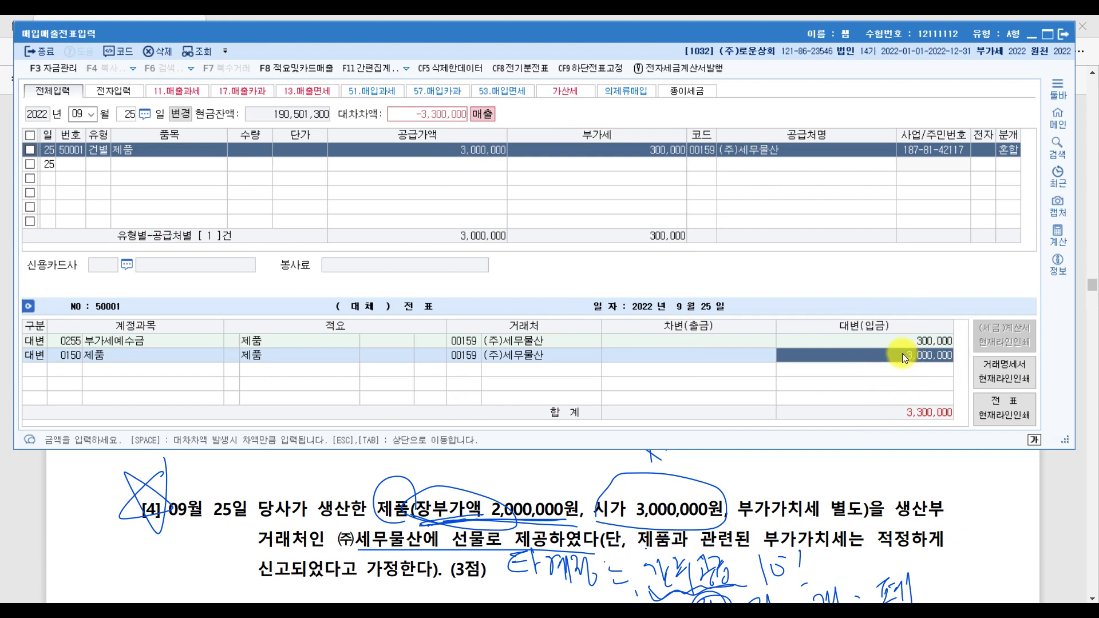
pyautogui.write('2000000')
pyautogui.press('Return')
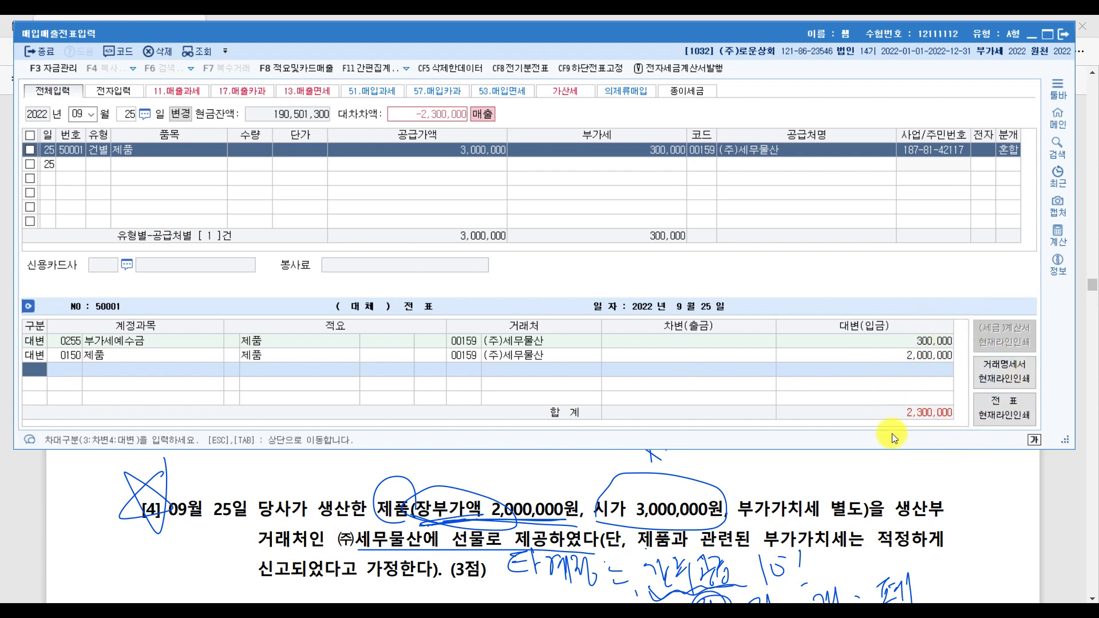
pyautogui.click(914, 355)
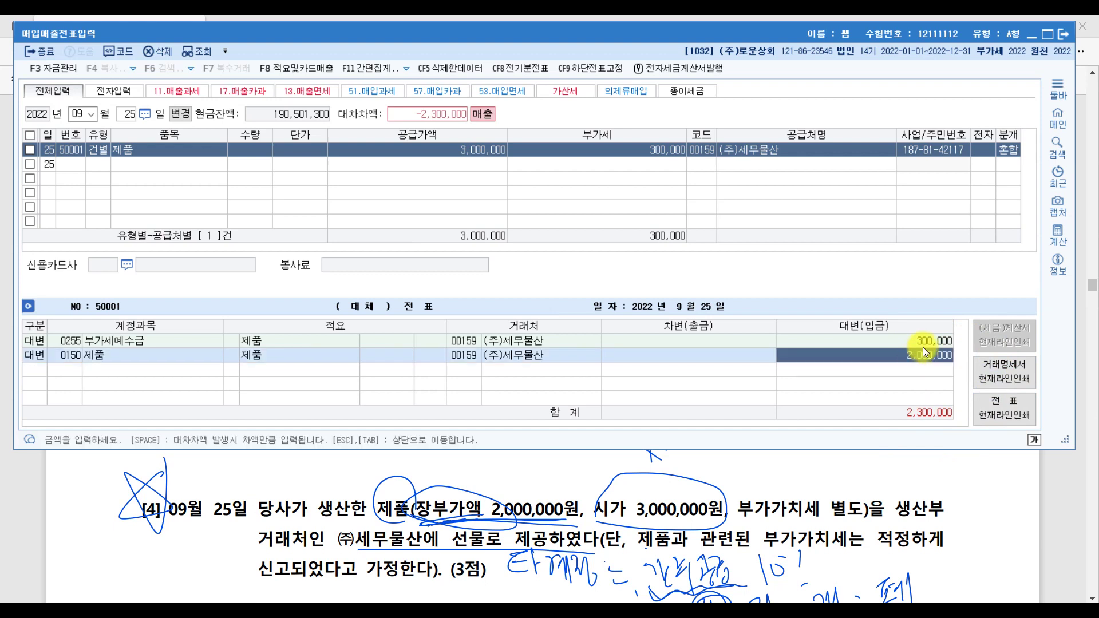
pyautogui.click(932, 340)
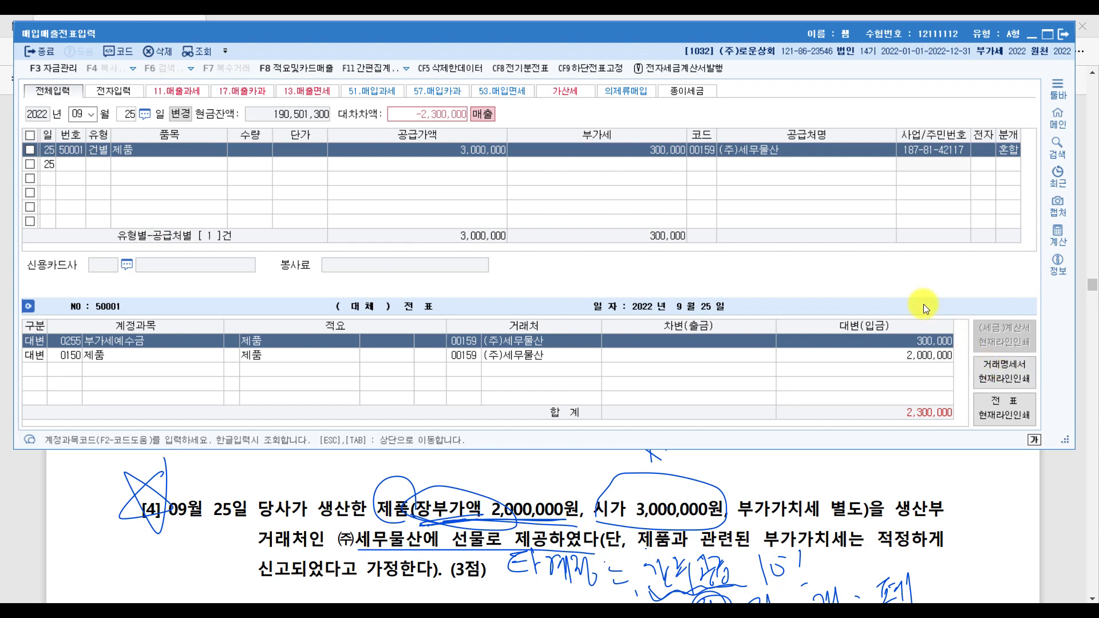
pyautogui.click(923, 360)
pyautogui.click(946, 343)
# Step: Add a 차변 line to the voucher with account 0513 접대비 (제조원가) for 2,300,000
pyautogui.click(36, 372)
pyautogui.write('3')
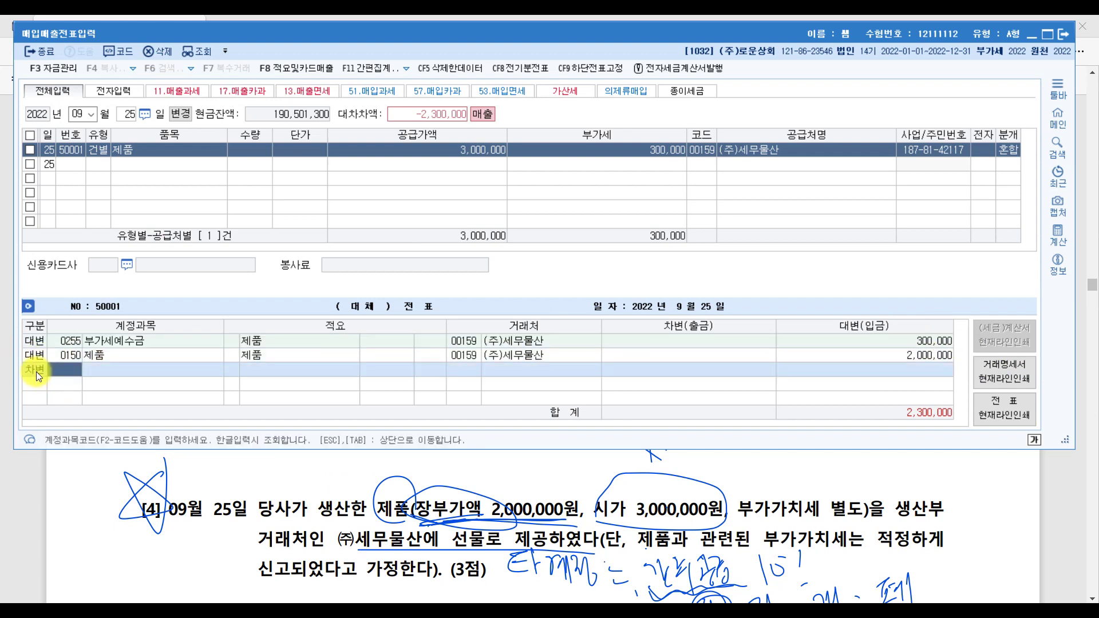
pyautogui.write('접대')
pyautogui.press('Return')
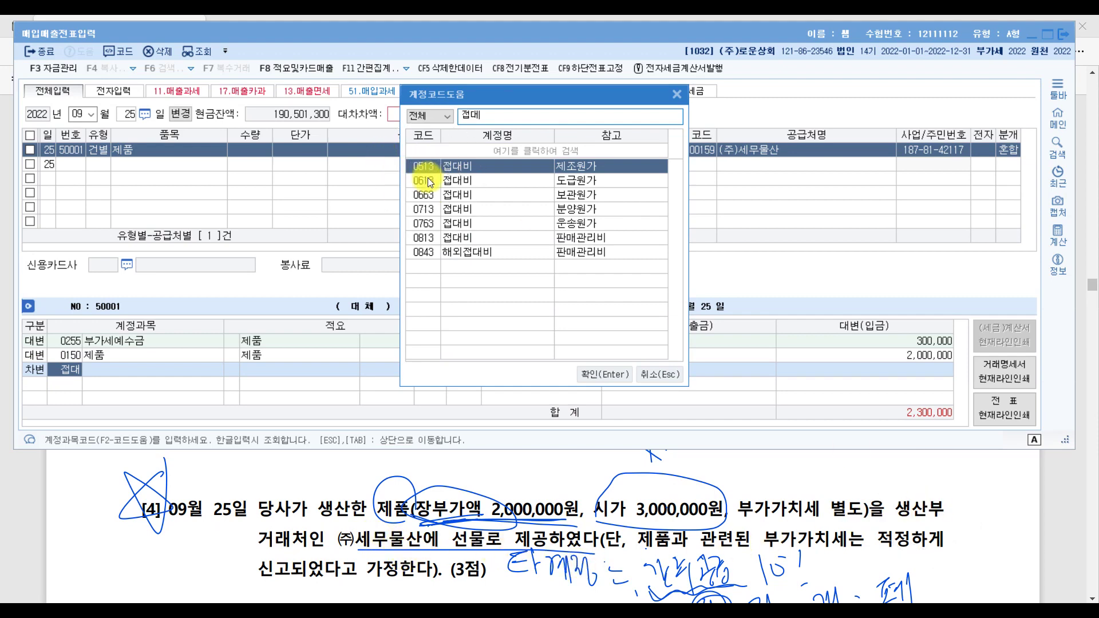
pyautogui.press('Return')
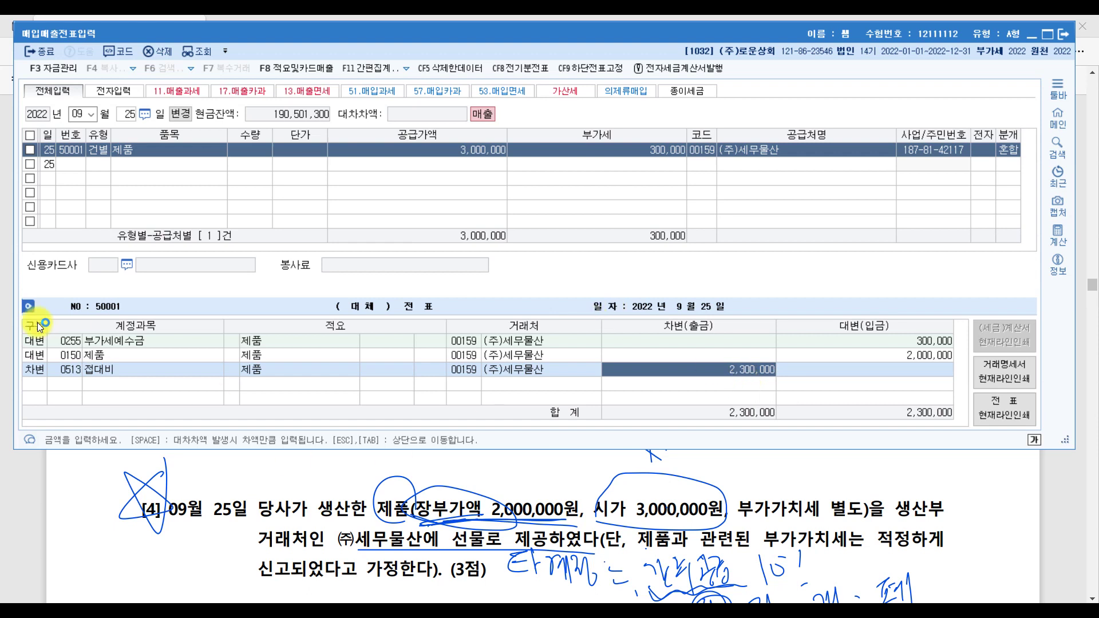
# Step: Set the 적요 of the 0150 제품 line to 08 타계정으로 대체액 손익계산서 반영분
pyautogui.click(72, 355)
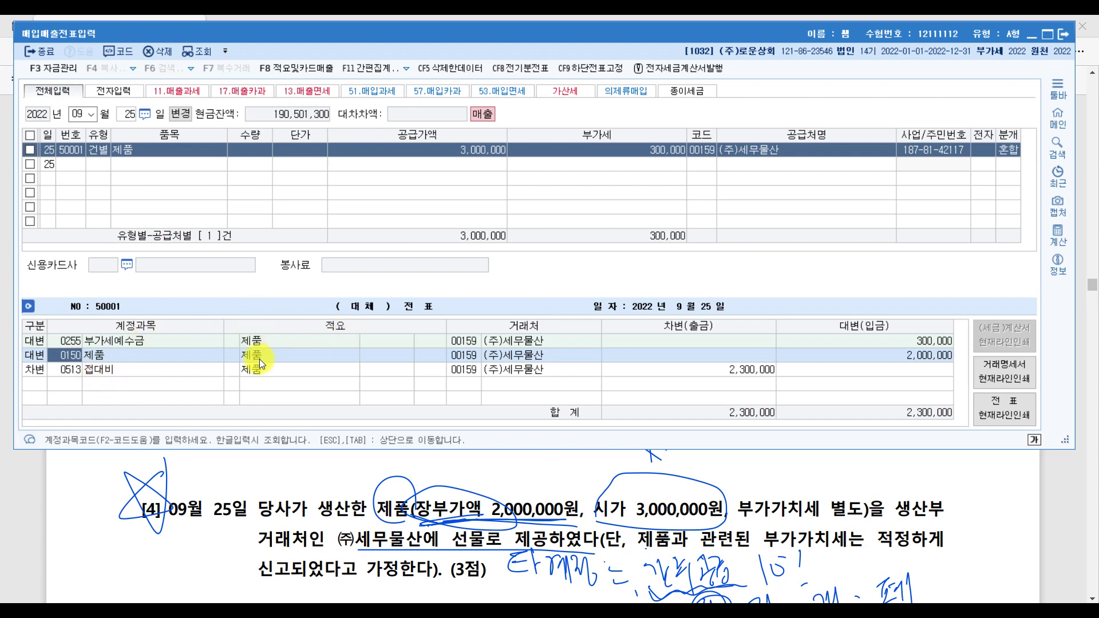
pyautogui.click(225, 356)
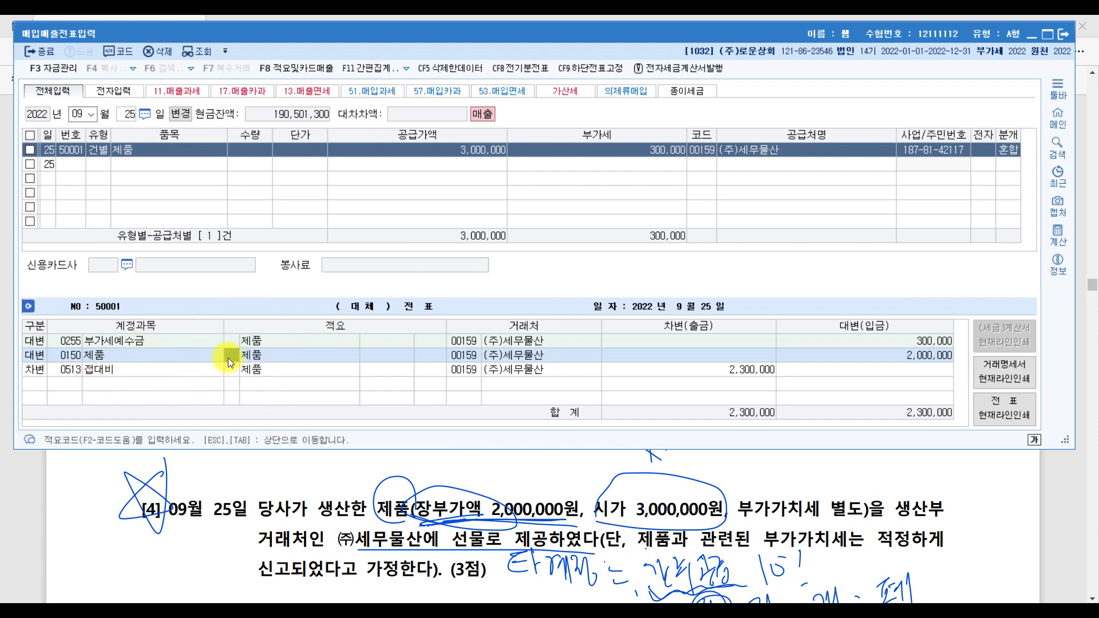
pyautogui.press('F2')
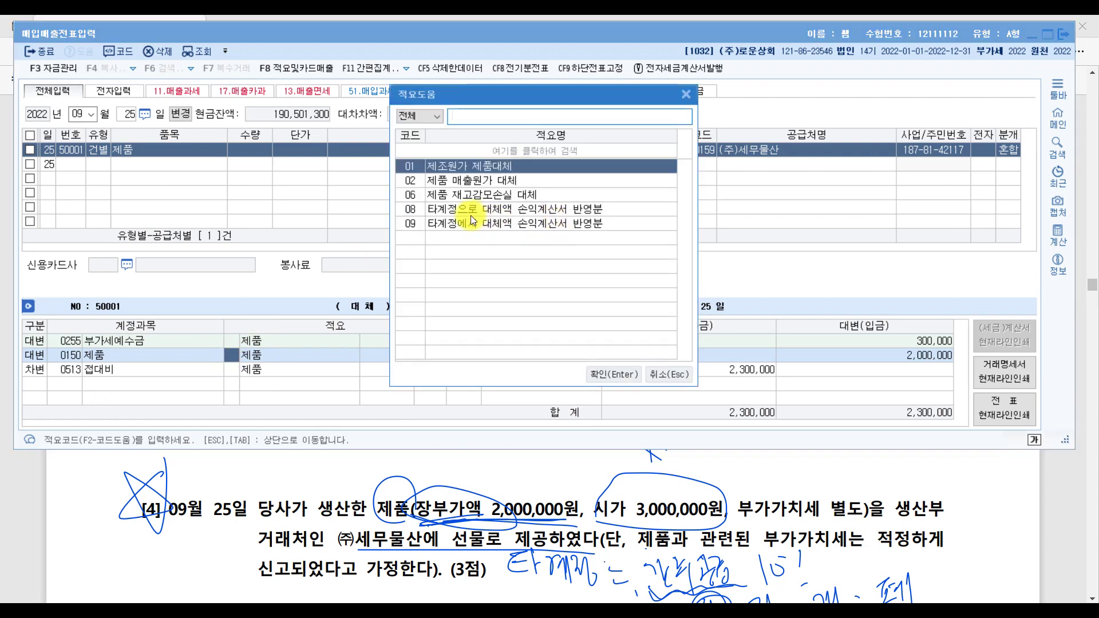
pyautogui.click(471, 213)
pyautogui.click(417, 215)
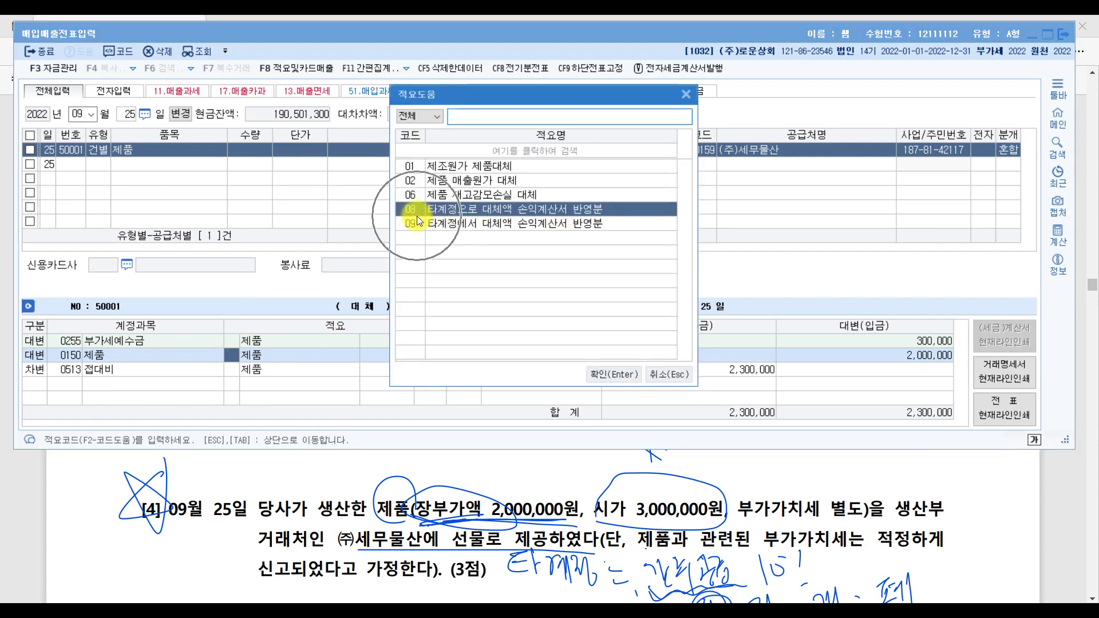
pyautogui.doubleClick(415, 215)
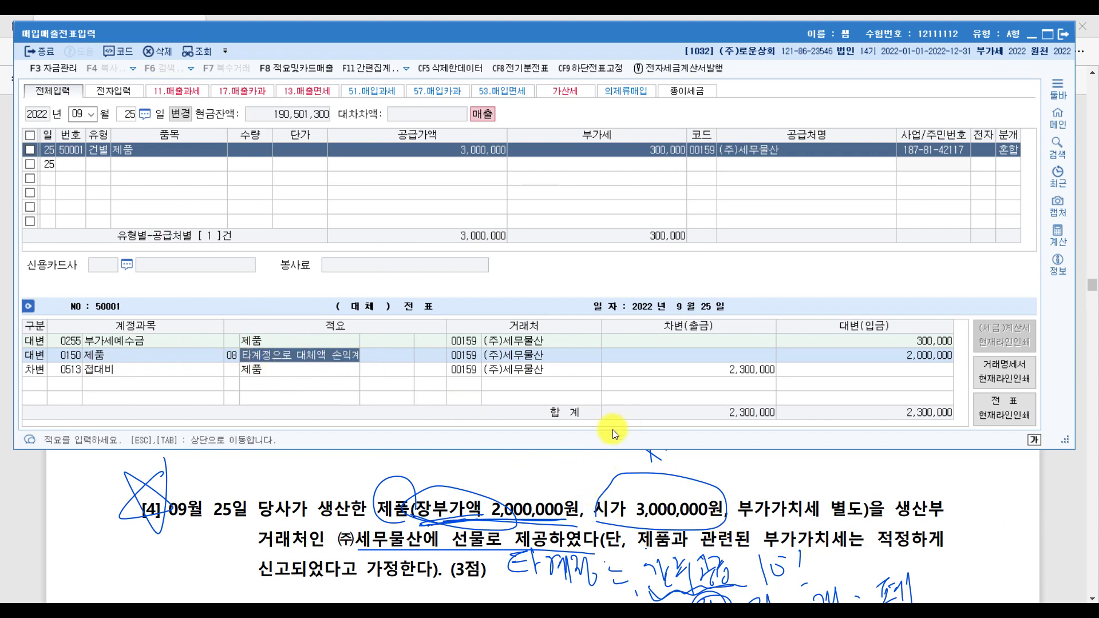
# Step: Return to the exam PDF, underline the 적요 8. 타계정으로 대체액 note in [4]'s answer, and compare it with the KcLep voucher
pyautogui.click(1056, 528)
pyautogui.scroll(-3, 998, 520)
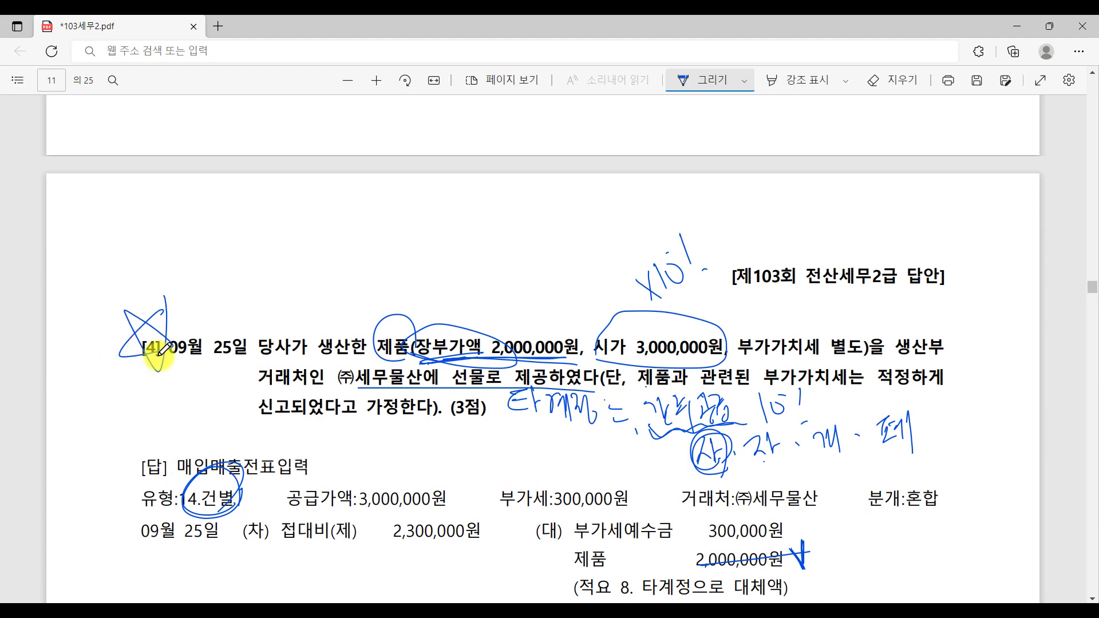
pyautogui.scroll(-2, 163, 349)
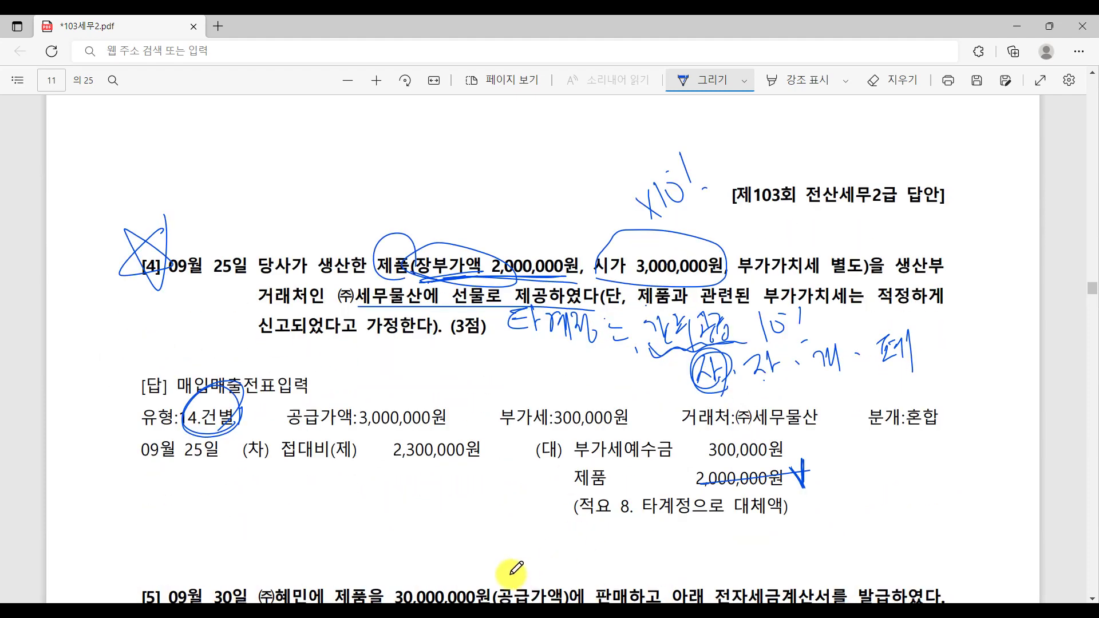
pyautogui.moveTo(523, 541); pyautogui.dragTo(847, 537)
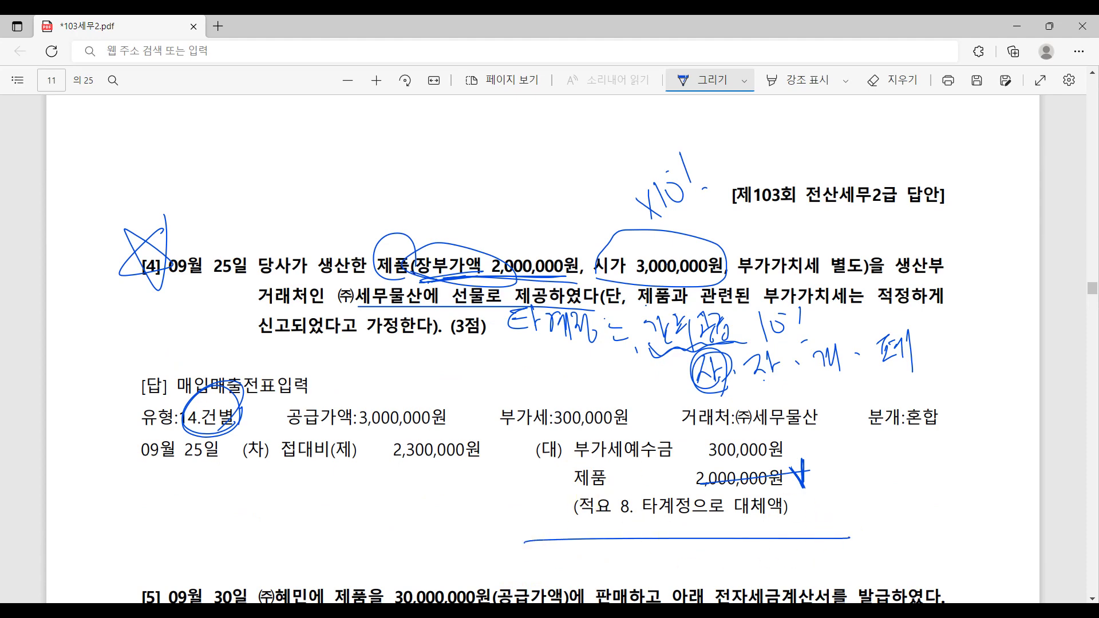
pyautogui.hotkey('alt', 'Tab')
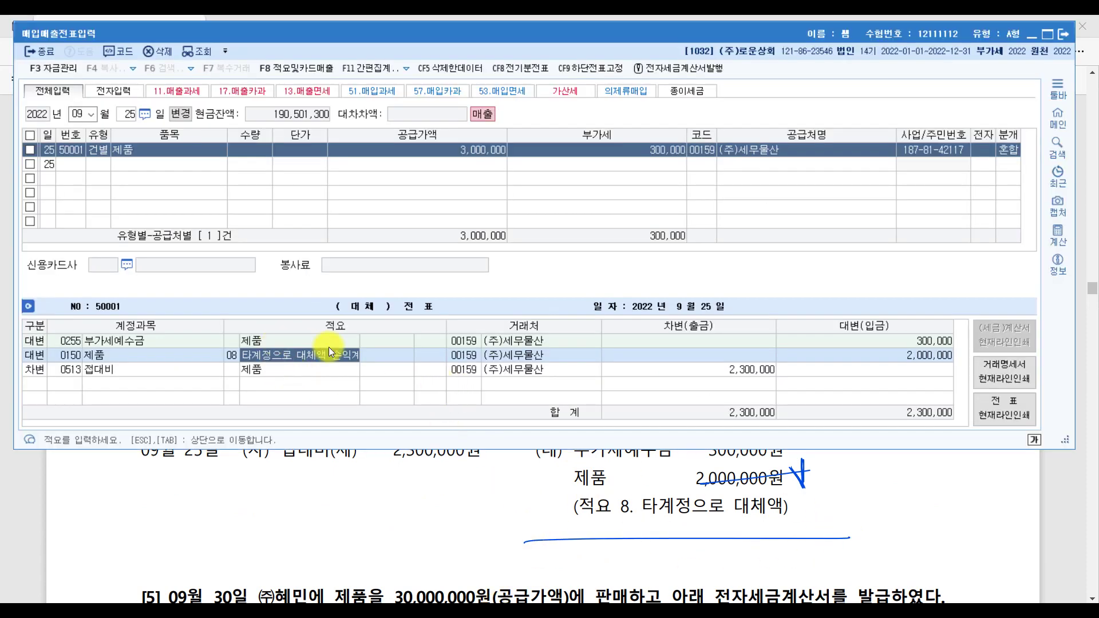
pyautogui.hotkey('alt', 'Tab')
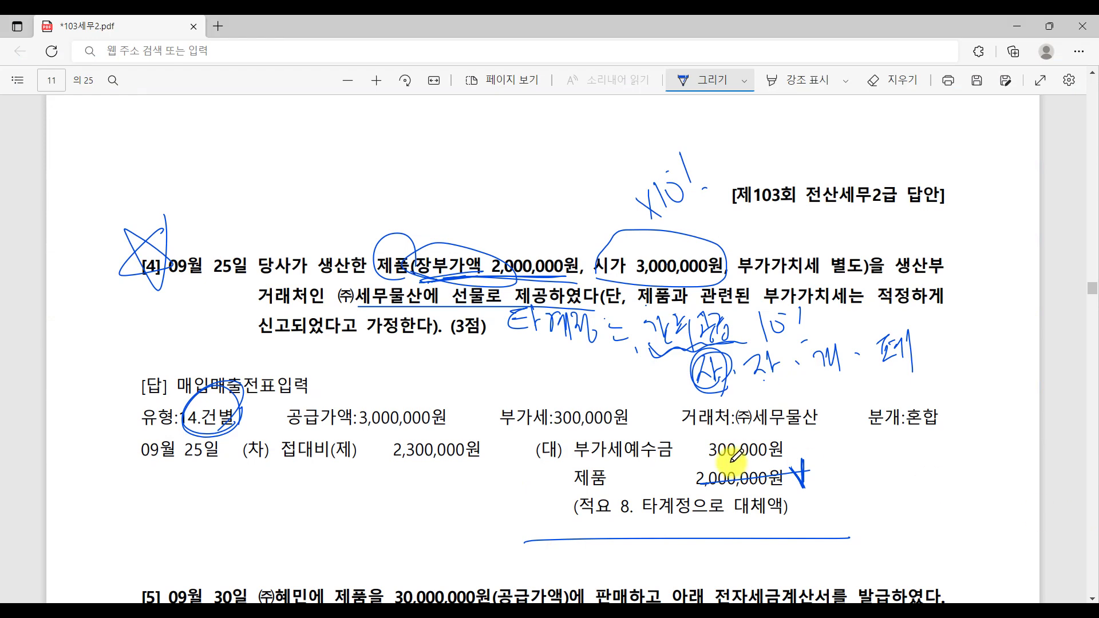
# Step: Underline the date 09월 30일 and circle 판매 in question [5] of the exam PDF
pyautogui.scroll(-5, 721, 463)
pyautogui.scroll(-3, 735, 456)
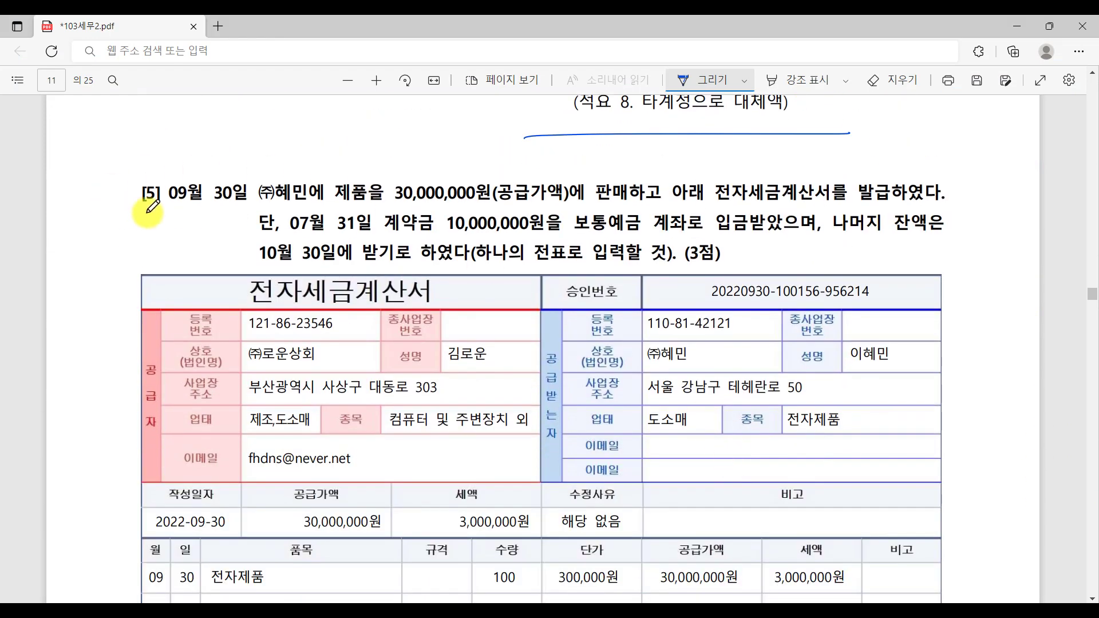
pyautogui.moveTo(148, 213); pyautogui.dragTo(230, 212)
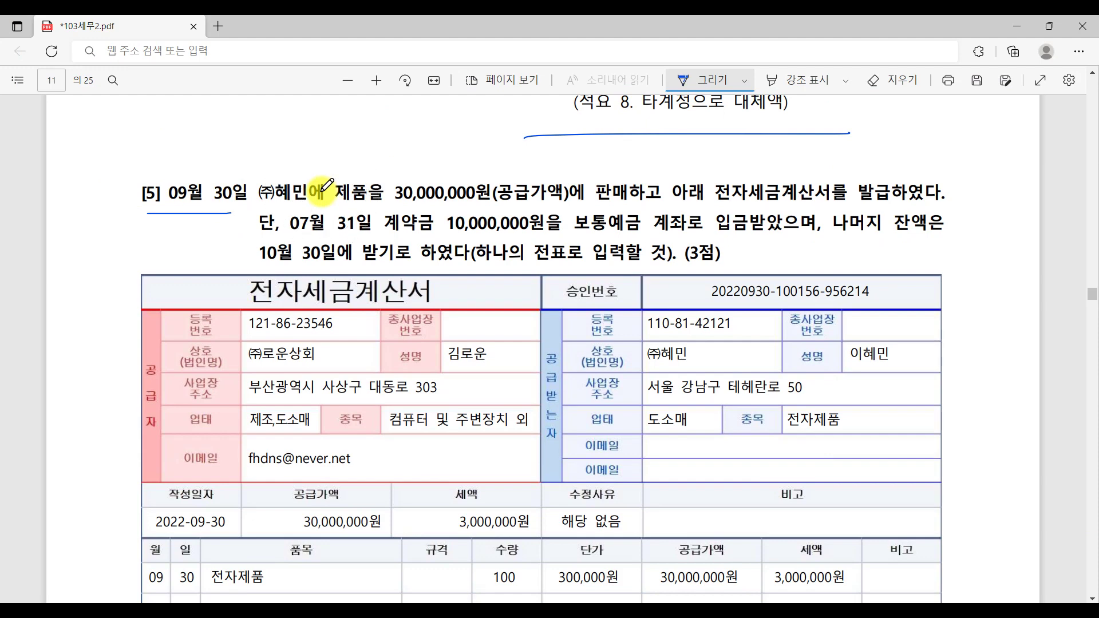
pyautogui.moveTo(641, 188); pyautogui.dragTo(634, 202)
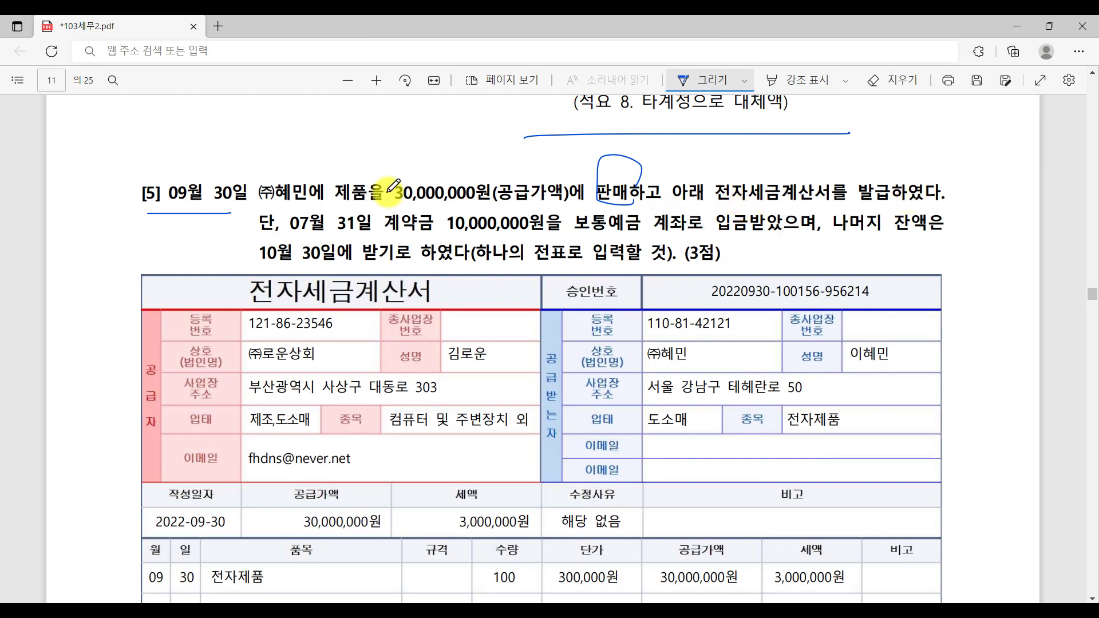
# Step: Underline 07월 31일 and 전자세금계산서를 발급하였다 in question [5] of the exam PDF
pyautogui.moveTo(297, 231); pyautogui.dragTo(364, 230)
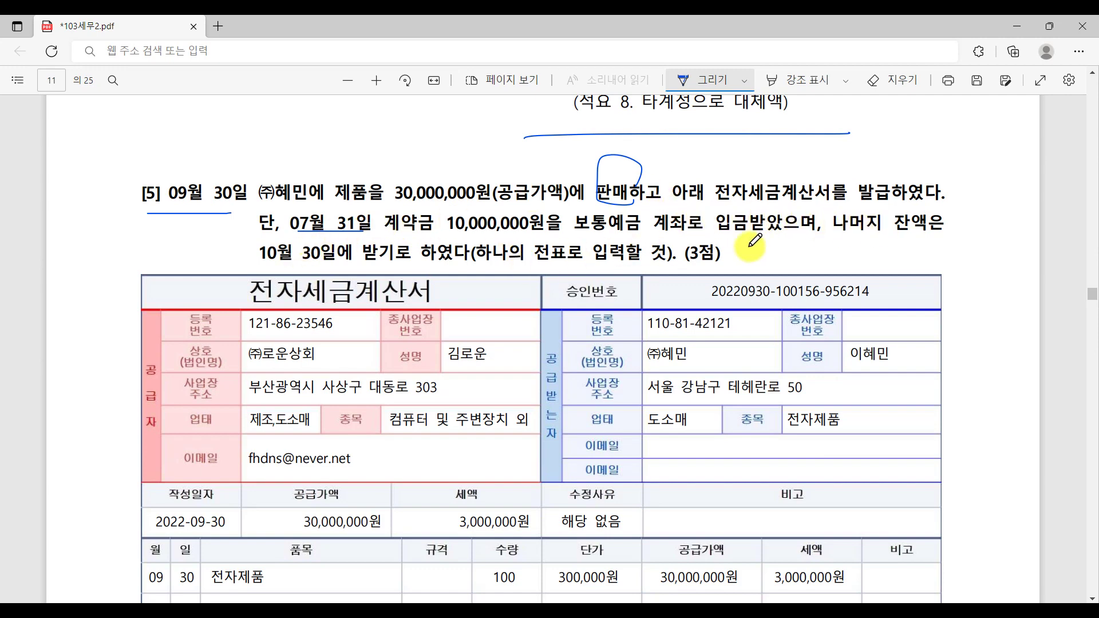
pyautogui.moveTo(703, 201); pyautogui.dragTo(905, 197)
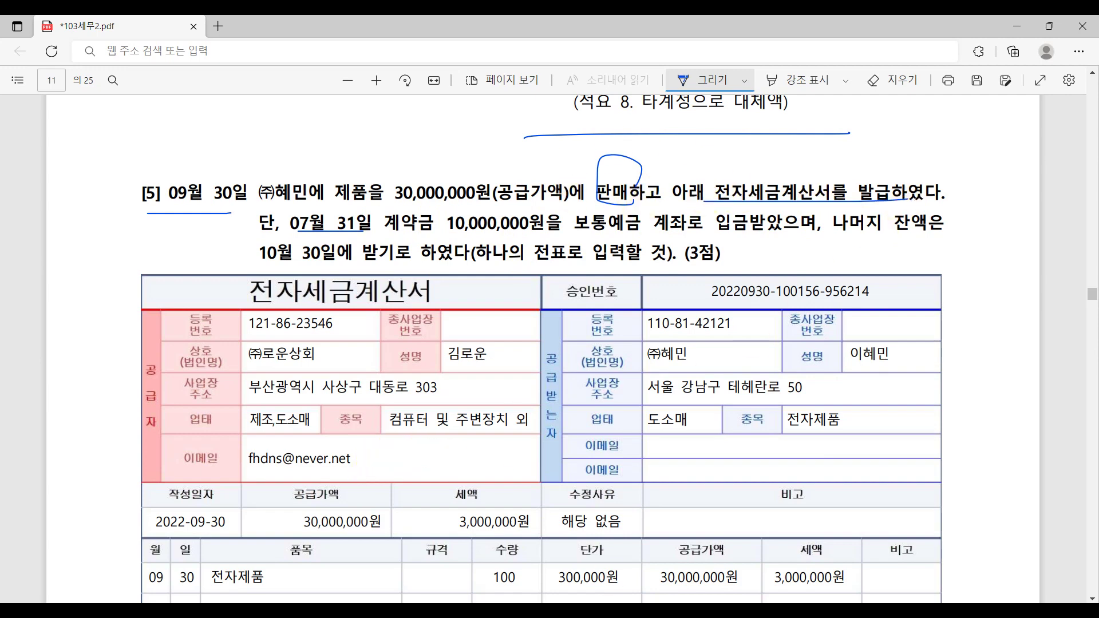
# Step: Switch to KcLep and start a voucher dated September 30 with 유형 11 과세 and 품목 전자제품
pyautogui.hotkey('alt', 'Tab')
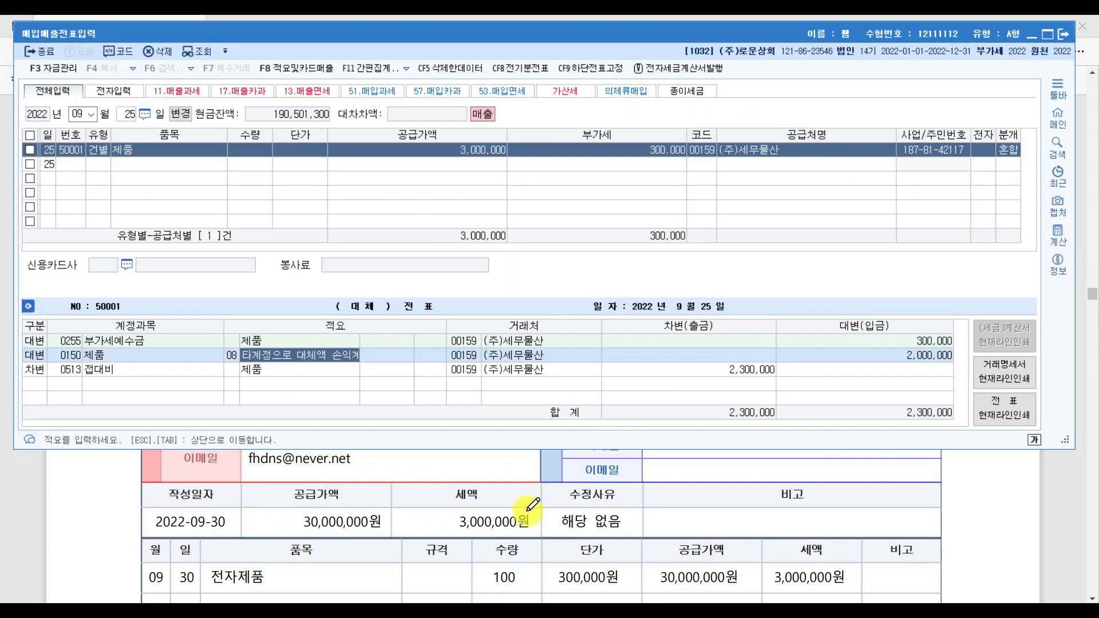
pyautogui.click(132, 115)
pyautogui.write('30')
pyautogui.press('Return')
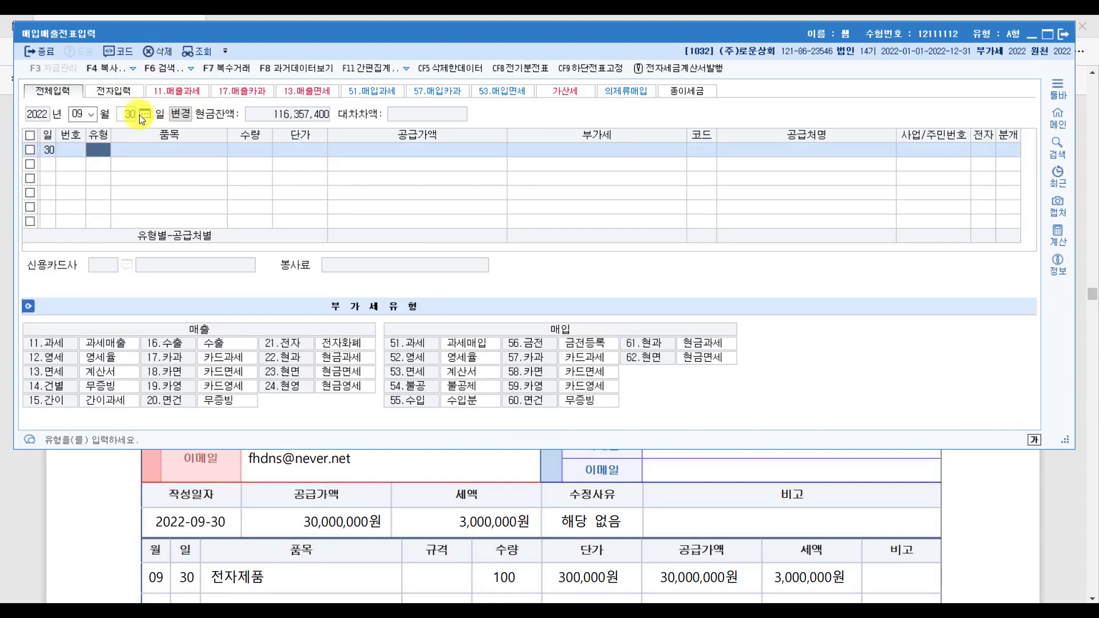
pyautogui.write('11')
pyautogui.press('Return')
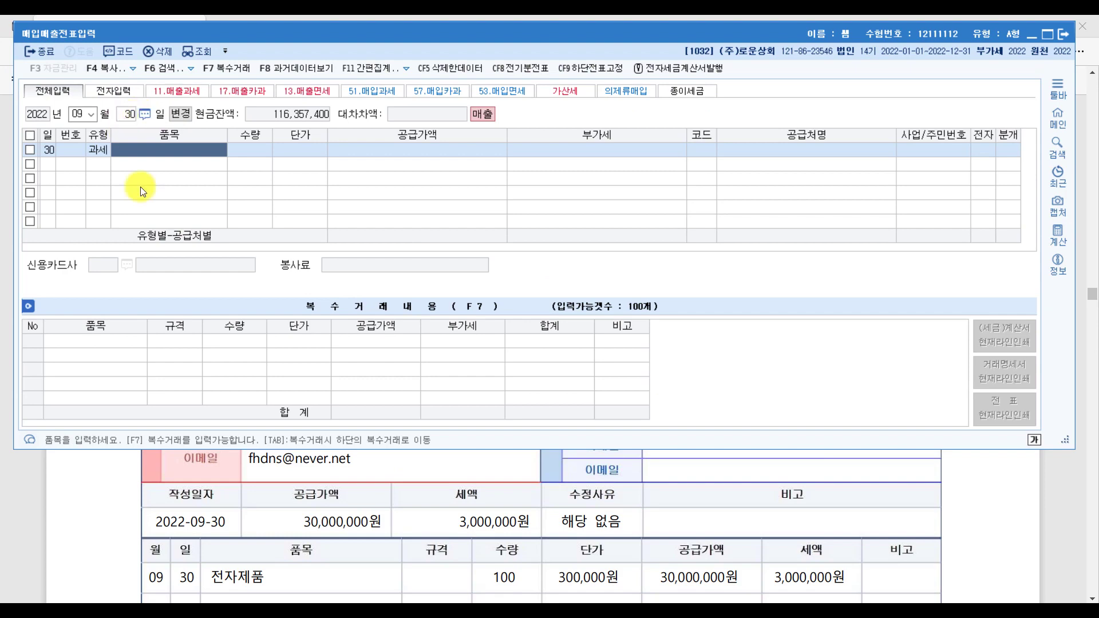
pyautogui.write('전자제품')
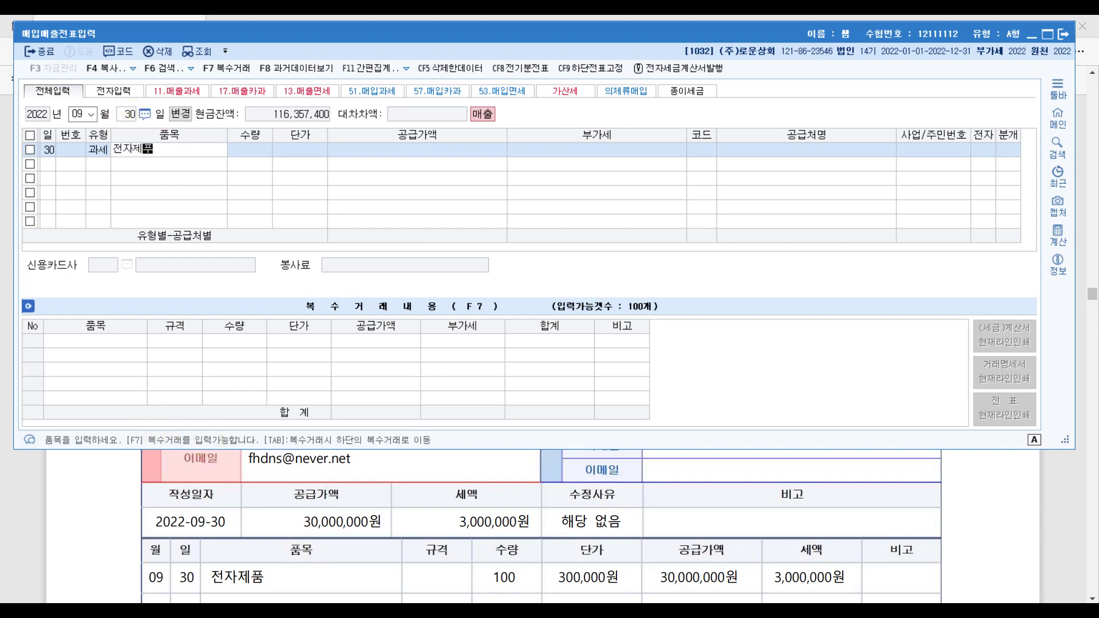
pyautogui.press('Return')
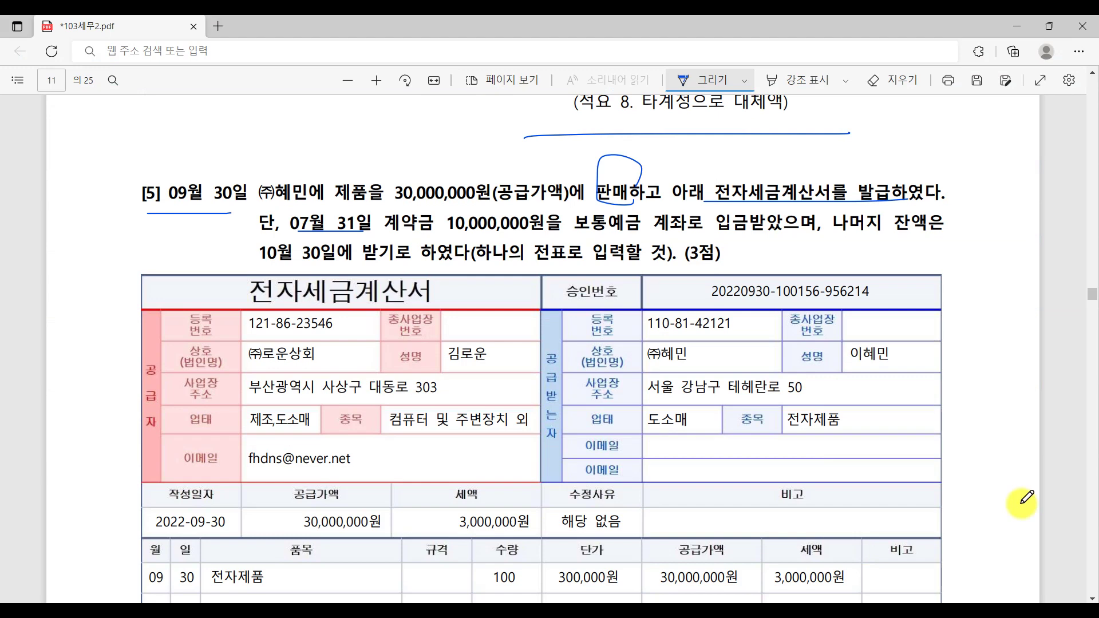
# Step: In the exam PDF, circle the 수량, 단가, 공급가액 and 세액 figures on the 전자세금계산서's 전자제품 line
pyautogui.click(1013, 504)
pyautogui.scroll(-3, 1016, 503)
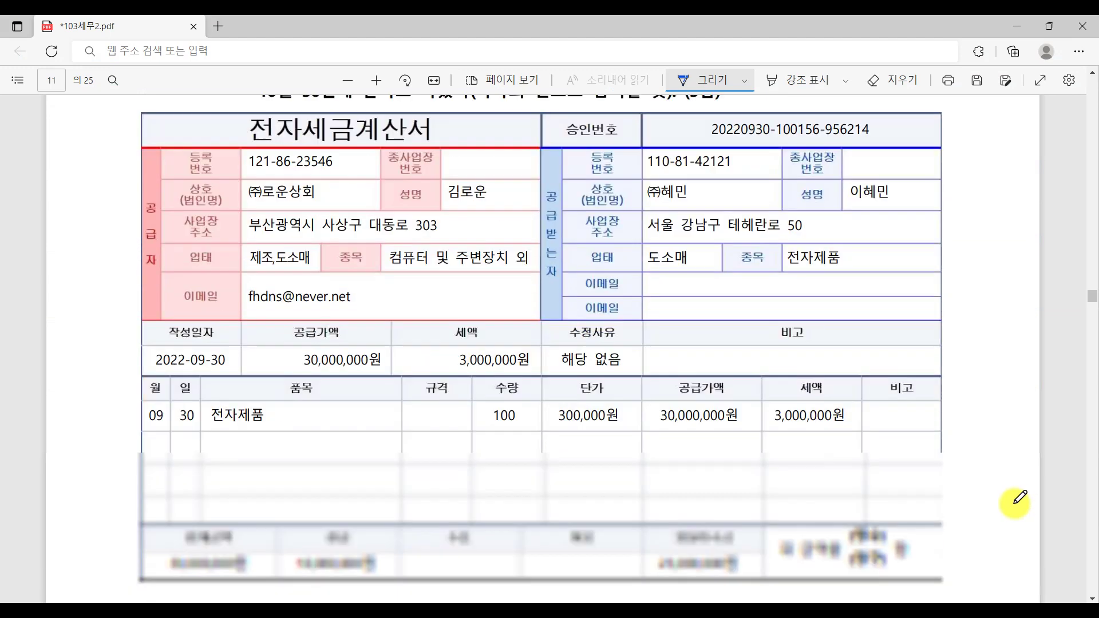
pyautogui.moveTo(482, 435)
pyautogui.mouseDown()
pyautogui.moveTo(820, 422)
pyautogui.moveTo(452, 398)
pyautogui.moveTo(681, 466)
pyautogui.mouseUp()
pyautogui.scroll(3, 703, 472)
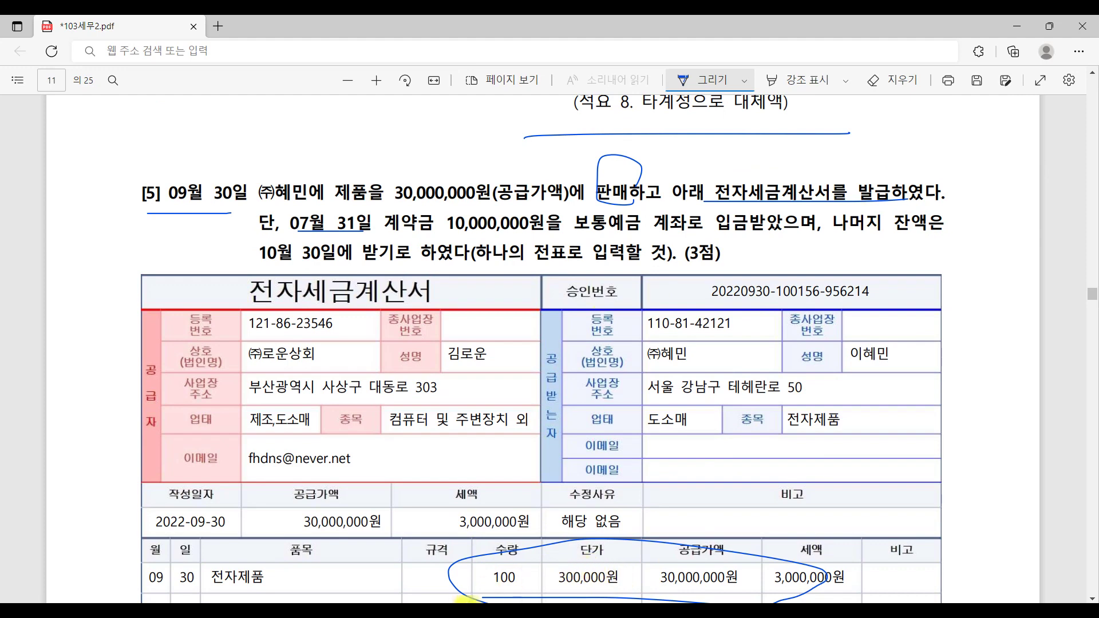
# Step: Back in KcLep, enter 수량 100 and 단가 300,000 for the 전자제품 voucher and accept the calculated 공급가액 and 부가세
pyautogui.hotkey('alt', 'Tab')
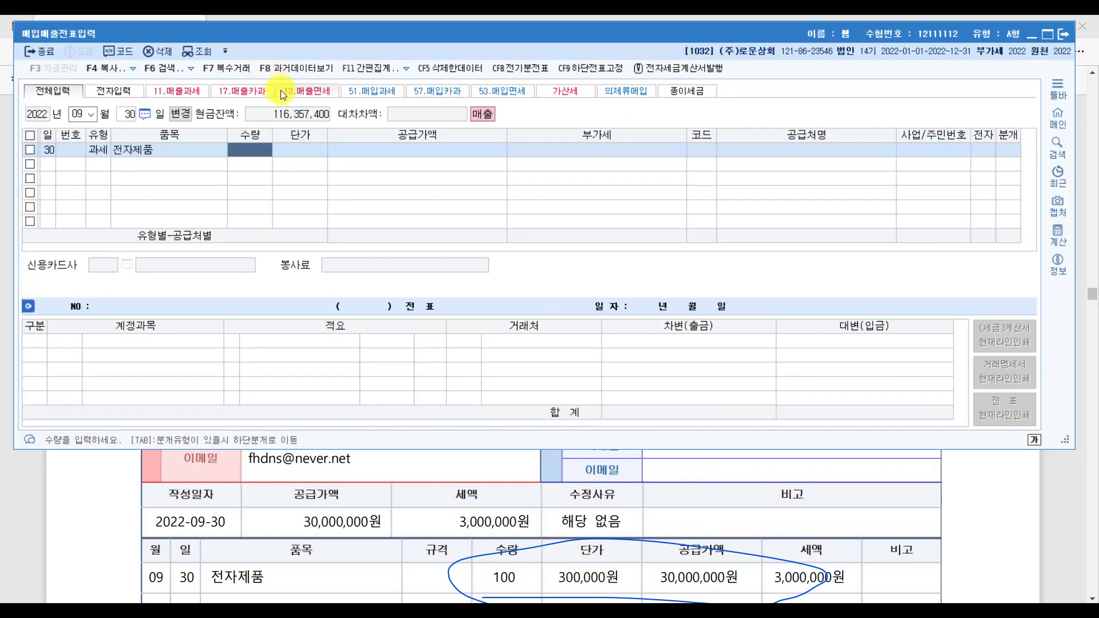
pyautogui.write('100')
pyautogui.press('Return')
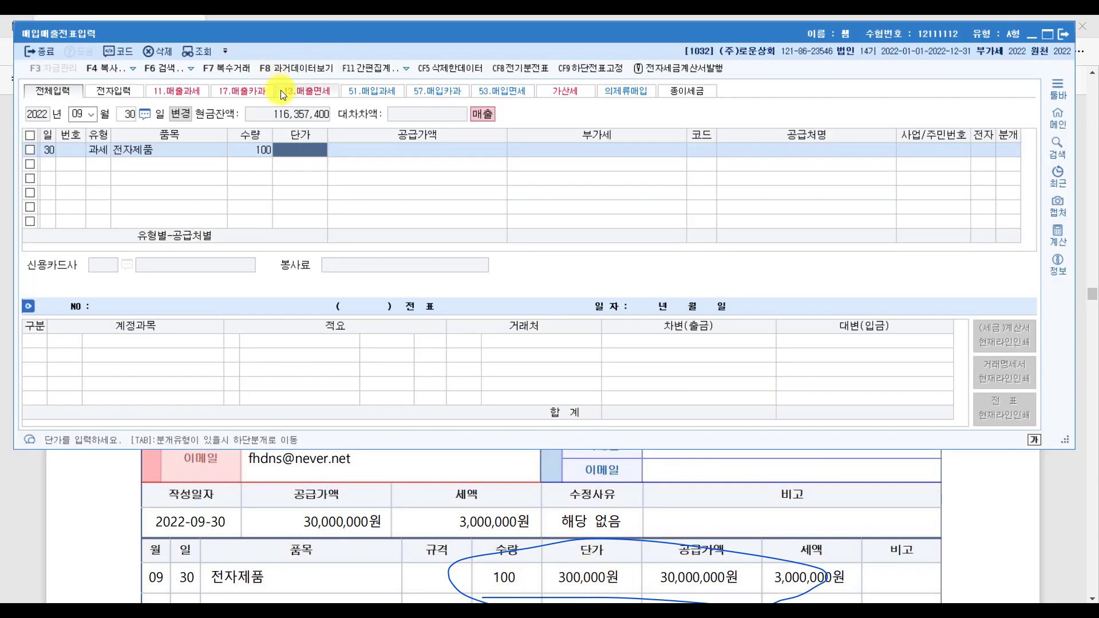
pyautogui.write('3000000')
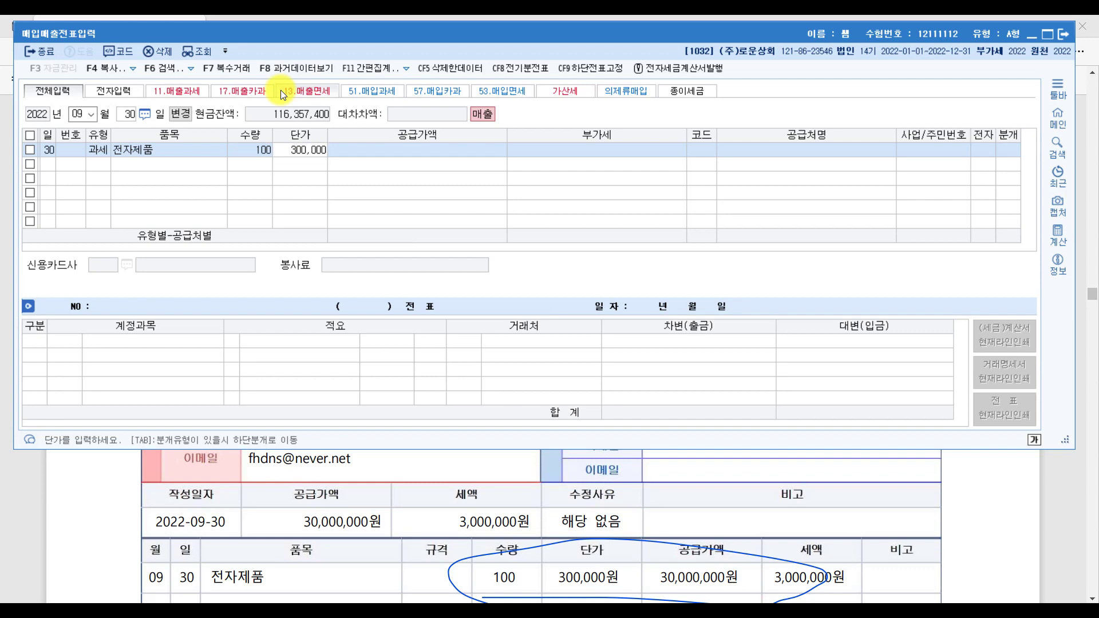
pyautogui.press('Return')
pyautogui.press('Return')
pyautogui.press('Return')
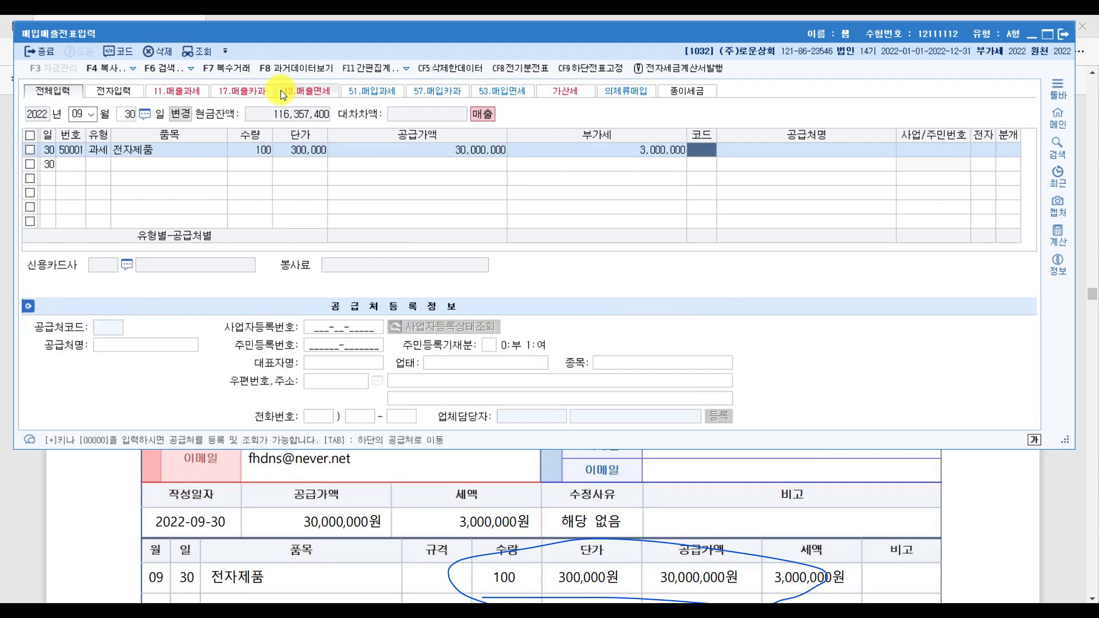
# Step: Set the voucher's 공급처 to (주)혜민 and mark 전자 as 여
pyautogui.scroll(5, 430, 493)
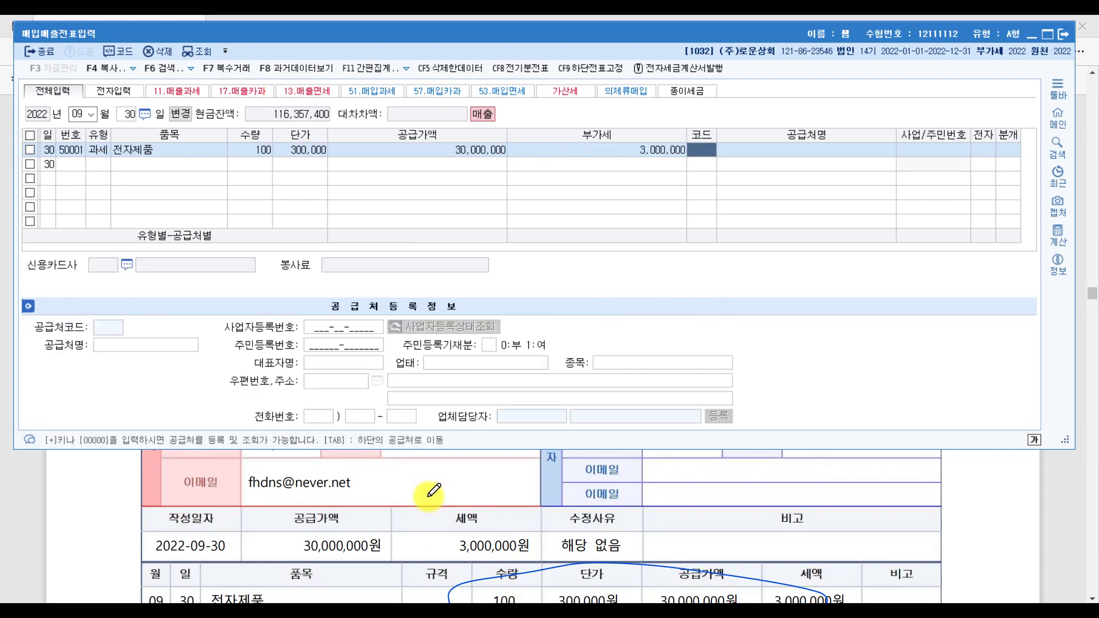
pyautogui.scroll(3, 436, 511)
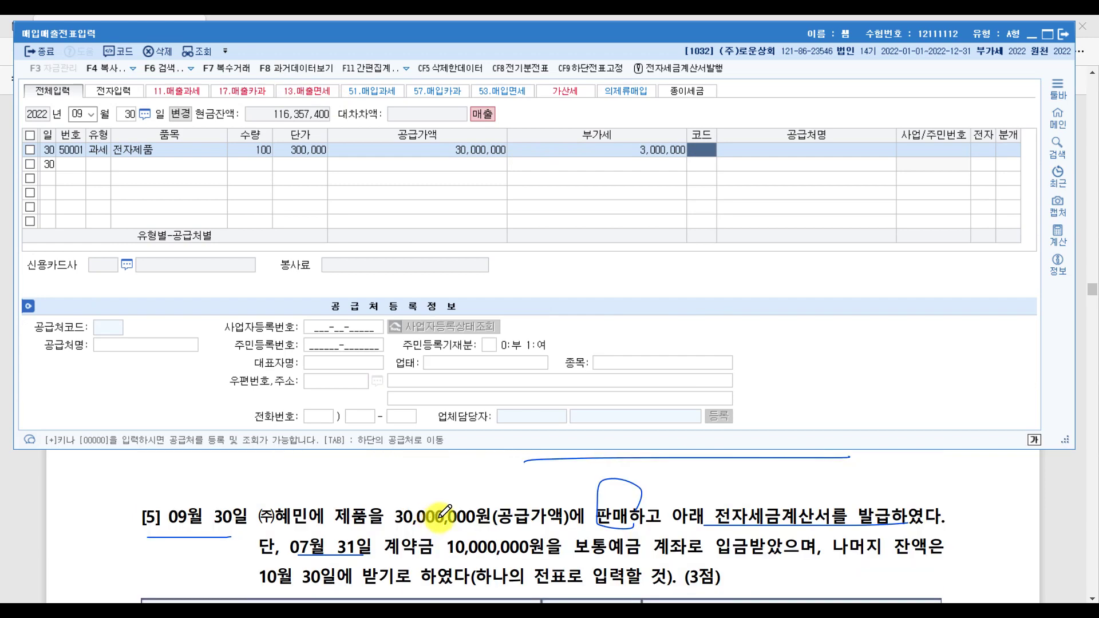
pyautogui.write('ㅎㅖ')
pyautogui.write('민')
pyautogui.press('Return')
pyautogui.press('Return')
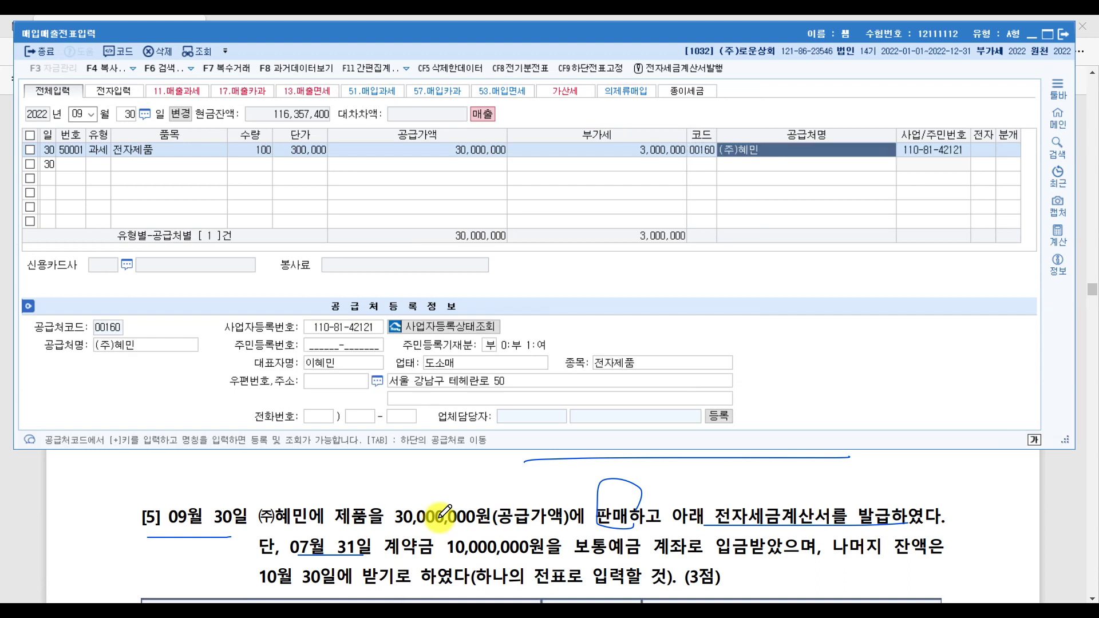
pyautogui.press('Return')
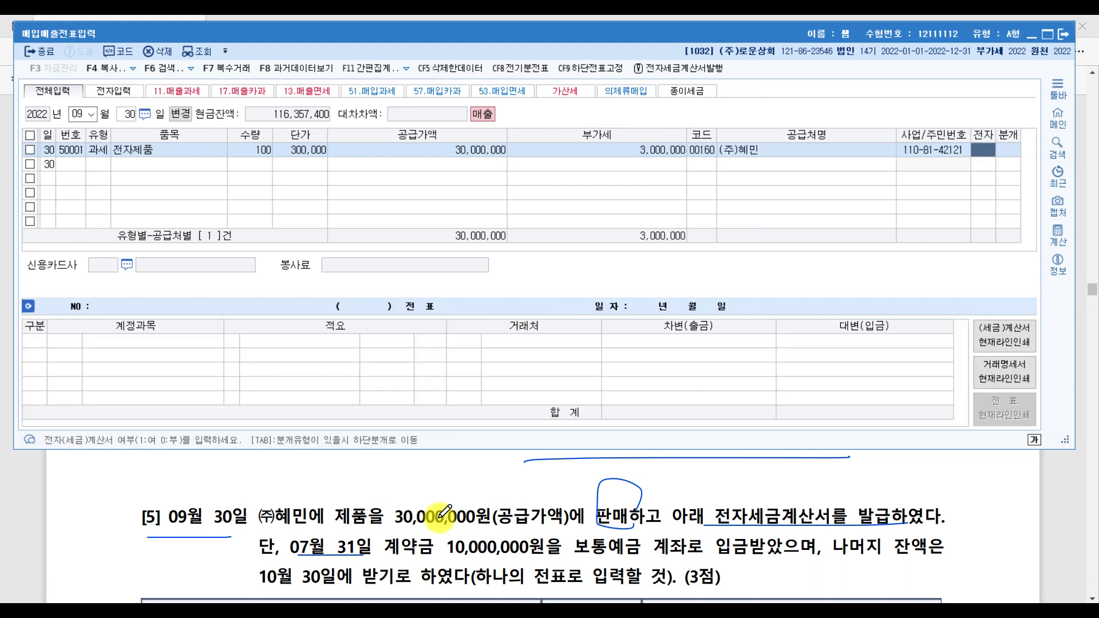
pyautogui.press('Return')
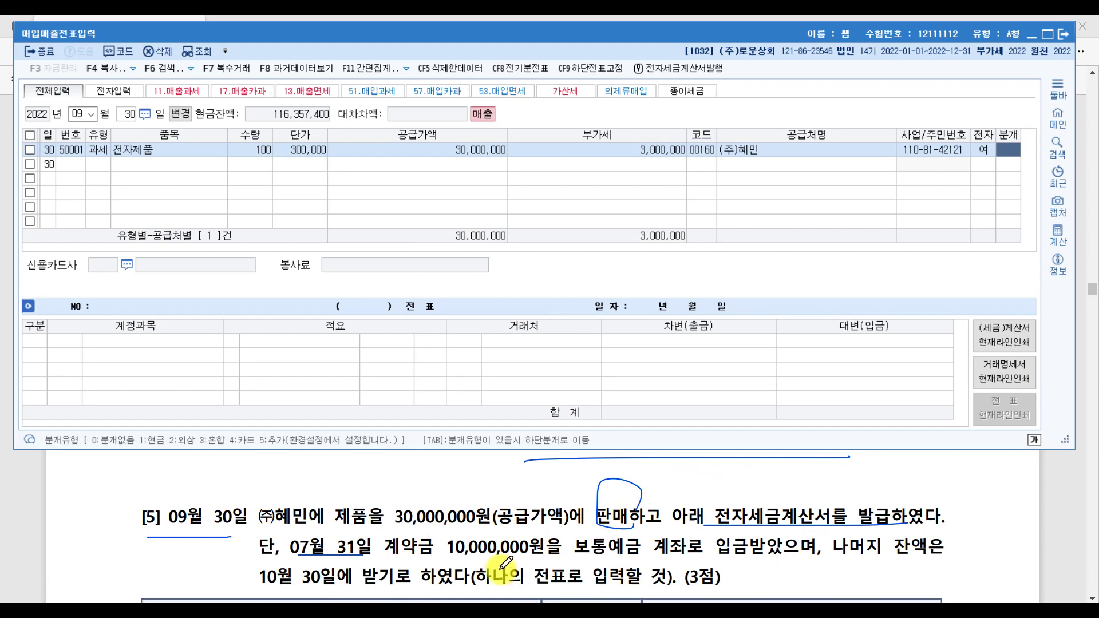
# Step: In question [5] of the exam PDF, underline the 계약금 10,000,000원 보통예금 deposit phrase and handwrite 선수금 below it
pyautogui.scroll(-1, 424, 558)
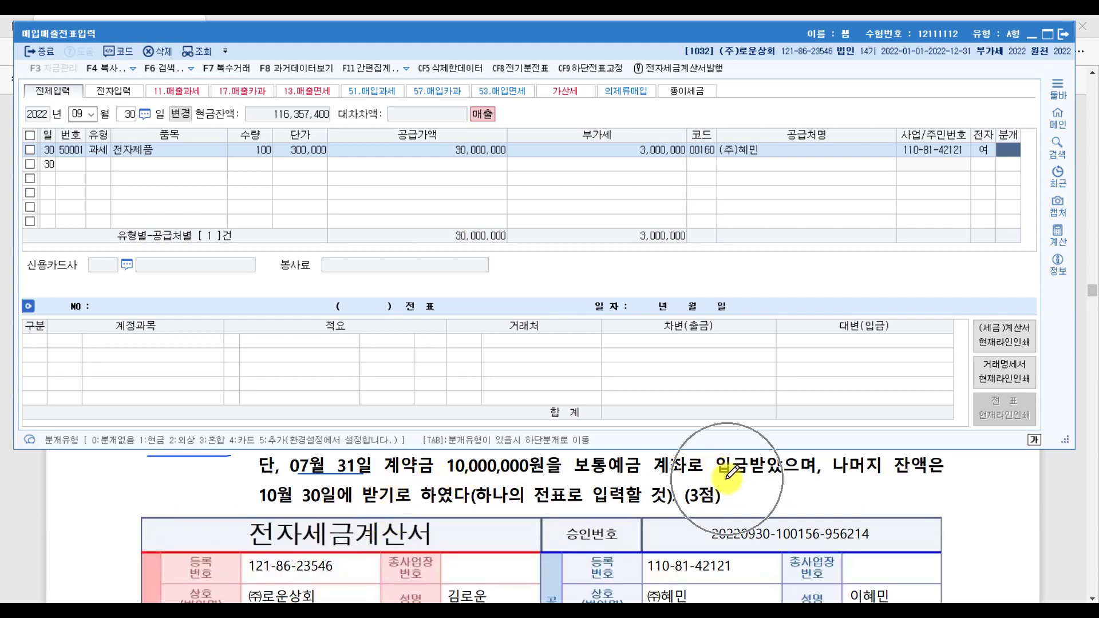
pyautogui.click(673, 471)
pyautogui.scroll(-1, 403, 477)
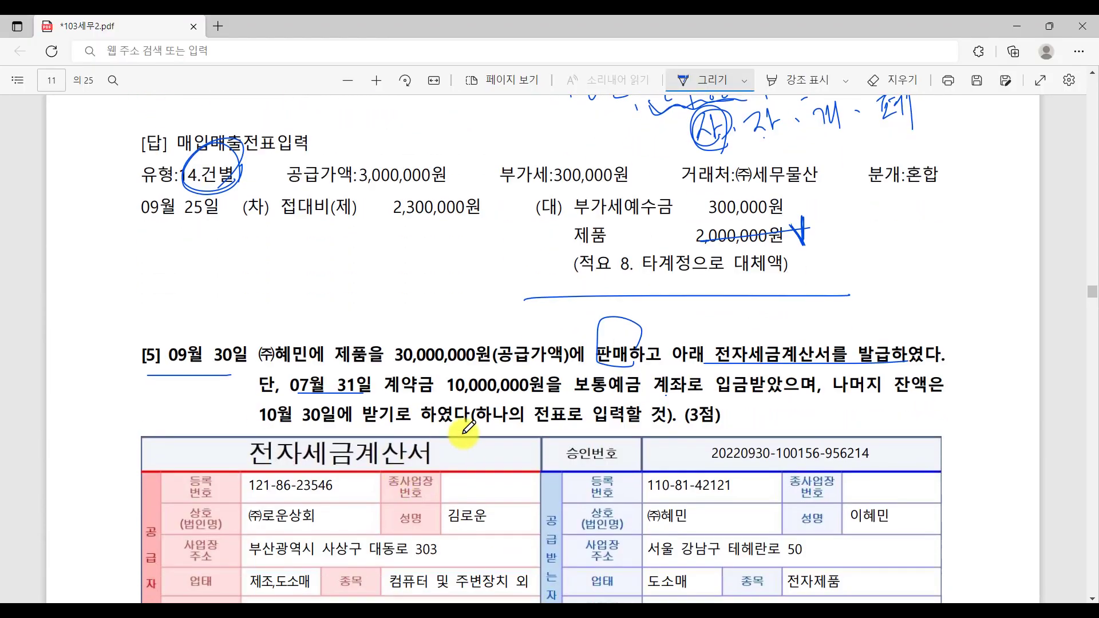
pyautogui.moveTo(401, 392)
pyautogui.mouseDown()
pyautogui.moveTo(719, 387)
pyautogui.moveTo(766, 395)
pyautogui.moveTo(767, 426)
pyautogui.moveTo(790, 404)
pyautogui.moveTo(795, 437)
pyautogui.moveTo(816, 412)
pyautogui.moveTo(824, 435)
pyautogui.moveTo(837, 427)
pyautogui.mouseUp()
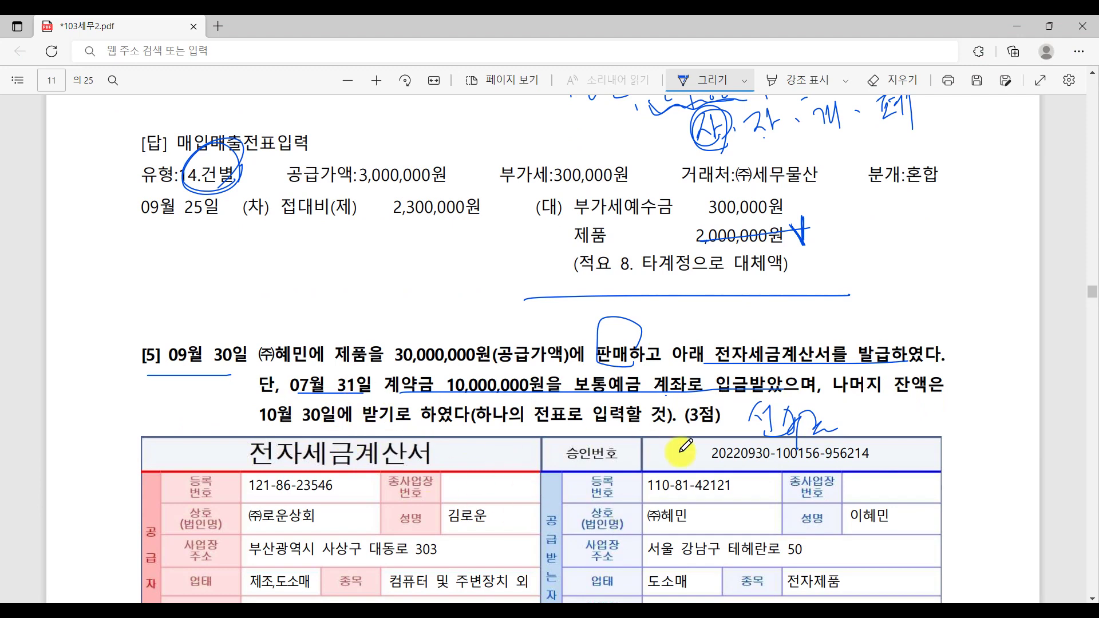
# Step: Return to KcLep and set the 전자제품 voucher's 분개 to 3 혼합
pyautogui.hotkey('alt', 'Tab')
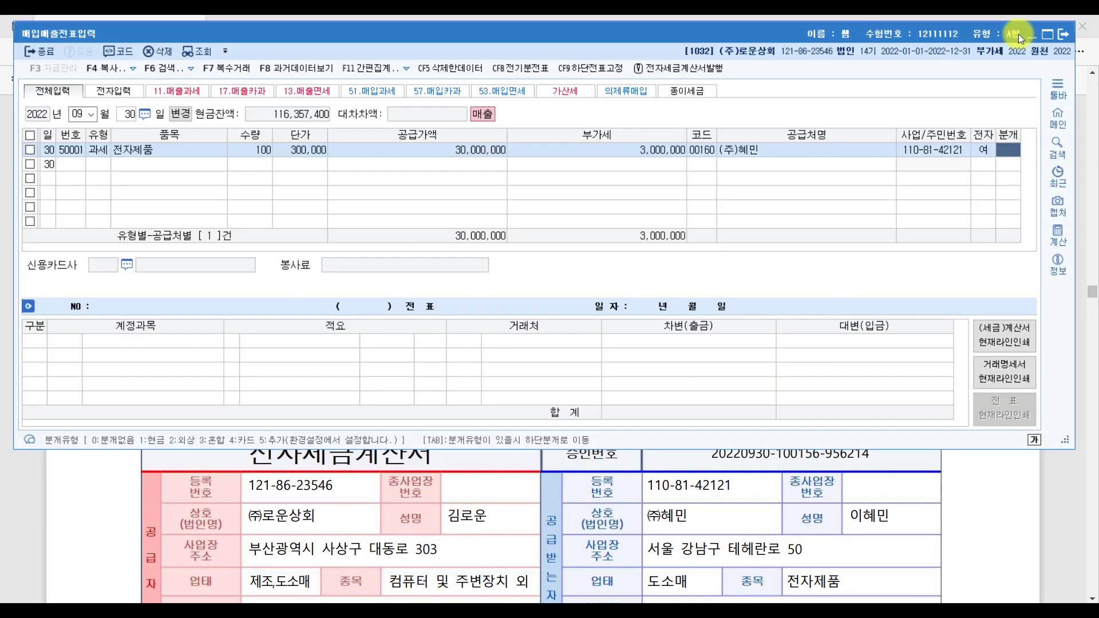
pyautogui.write('3')
pyautogui.press('Return')
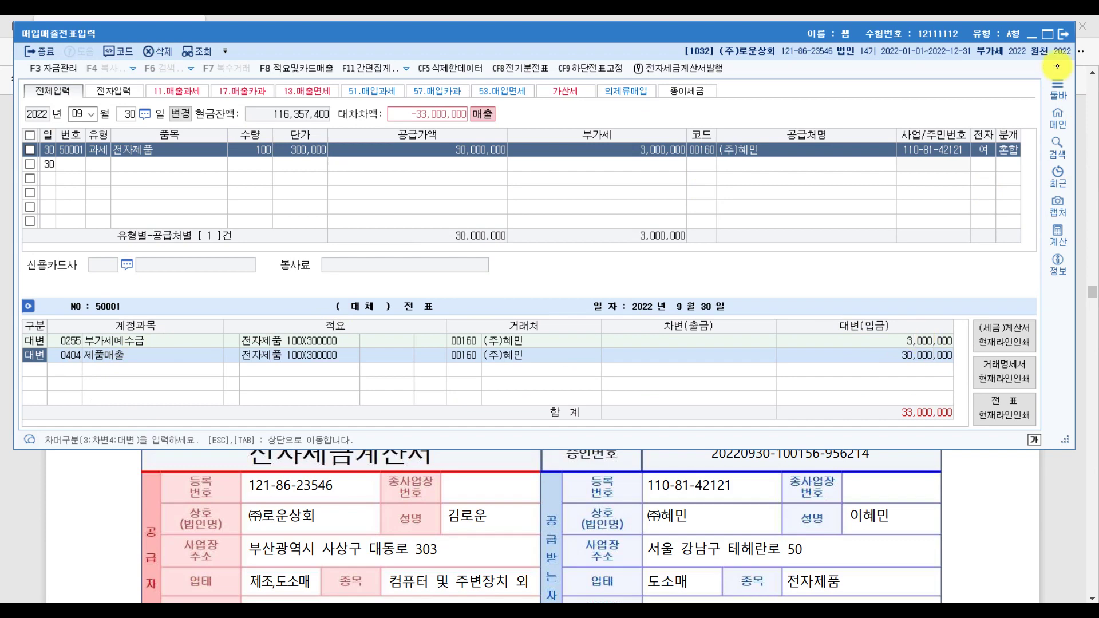
# Step: Add a 차변 line to the voucher with account 0259 선수금 for 10,000,000
pyautogui.press('Down')
pyautogui.write('3')
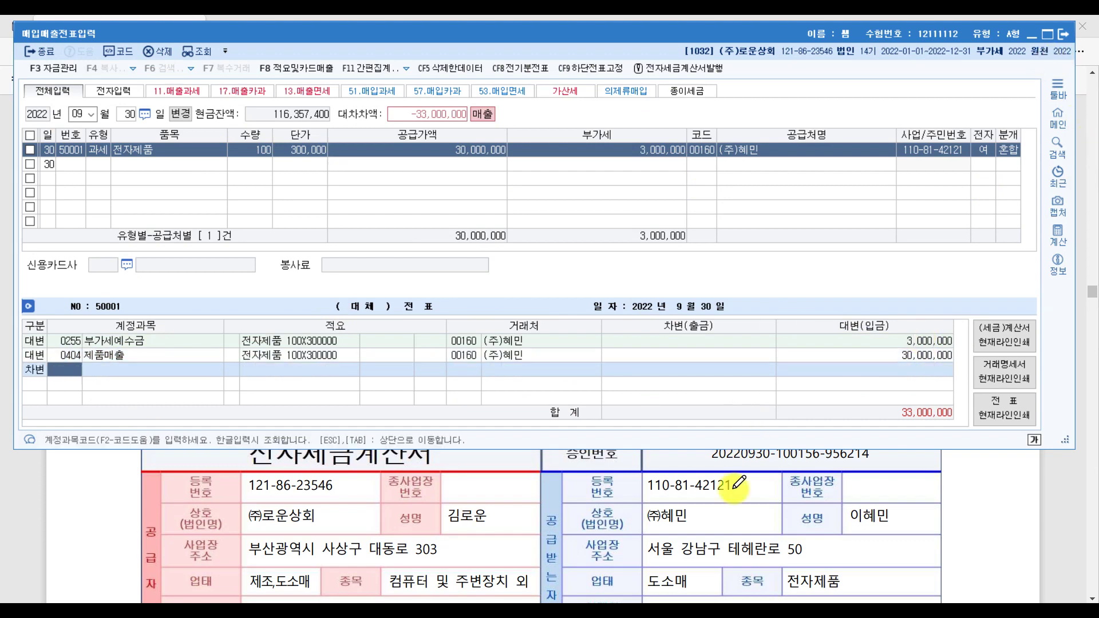
pyautogui.scroll(1, 730, 508)
pyautogui.scroll(1, 731, 507)
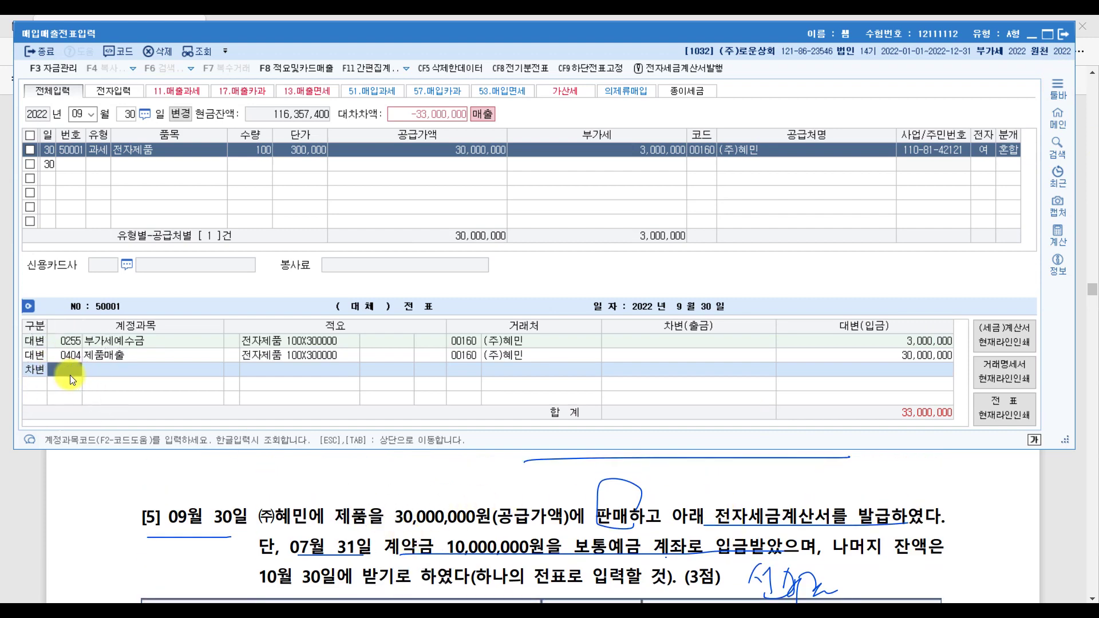
pyautogui.write('선수')
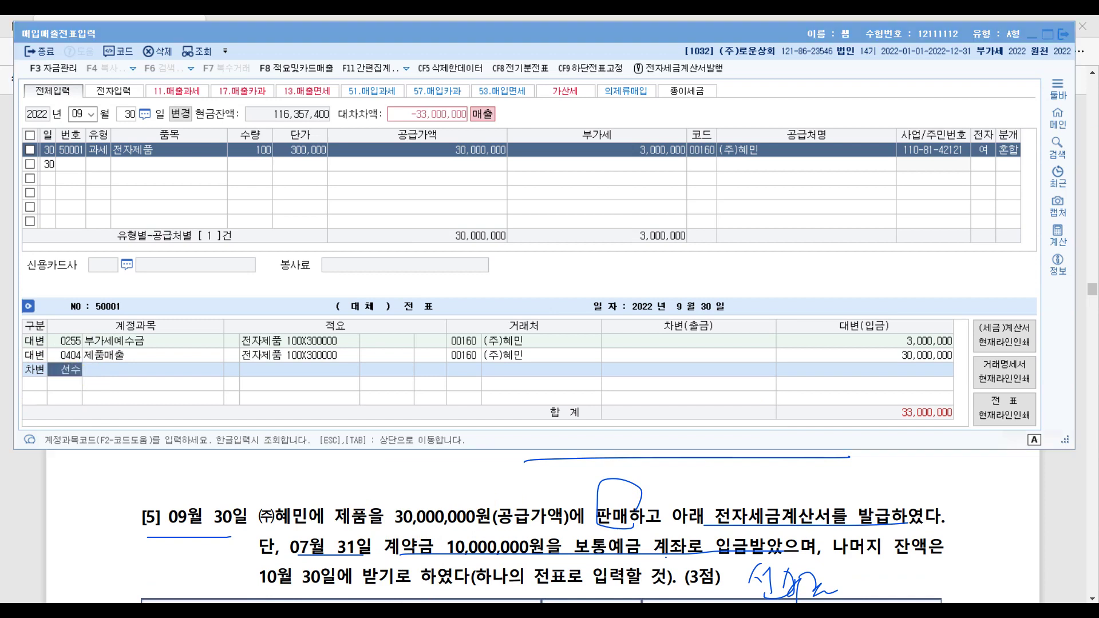
pyautogui.press('Return')
pyautogui.press('Return')
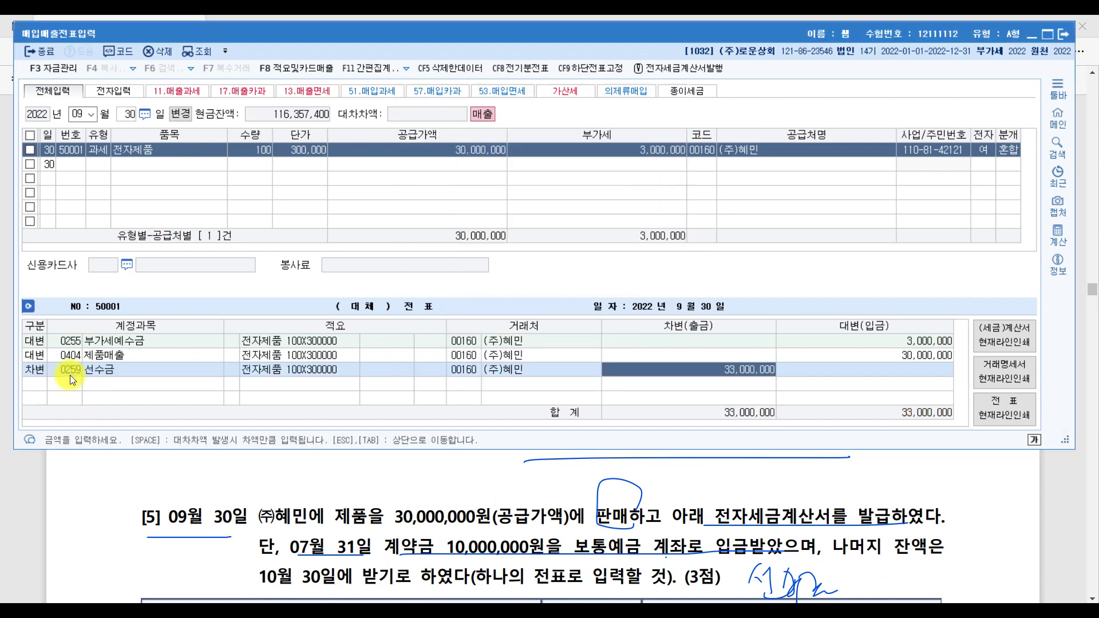
pyautogui.write('10000000')
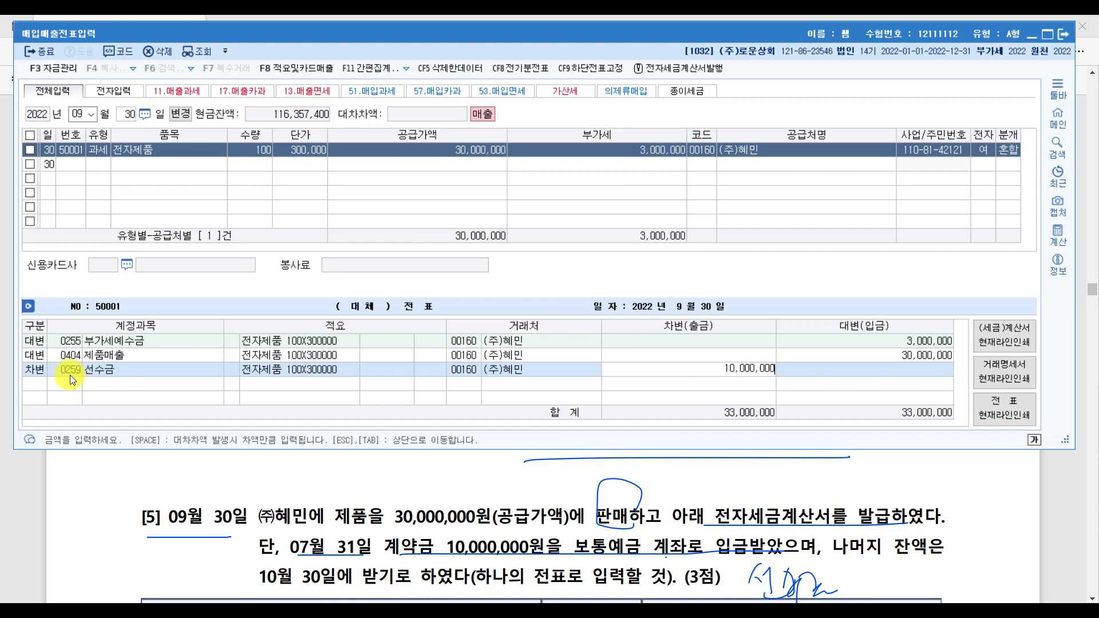
pyautogui.press('Return')
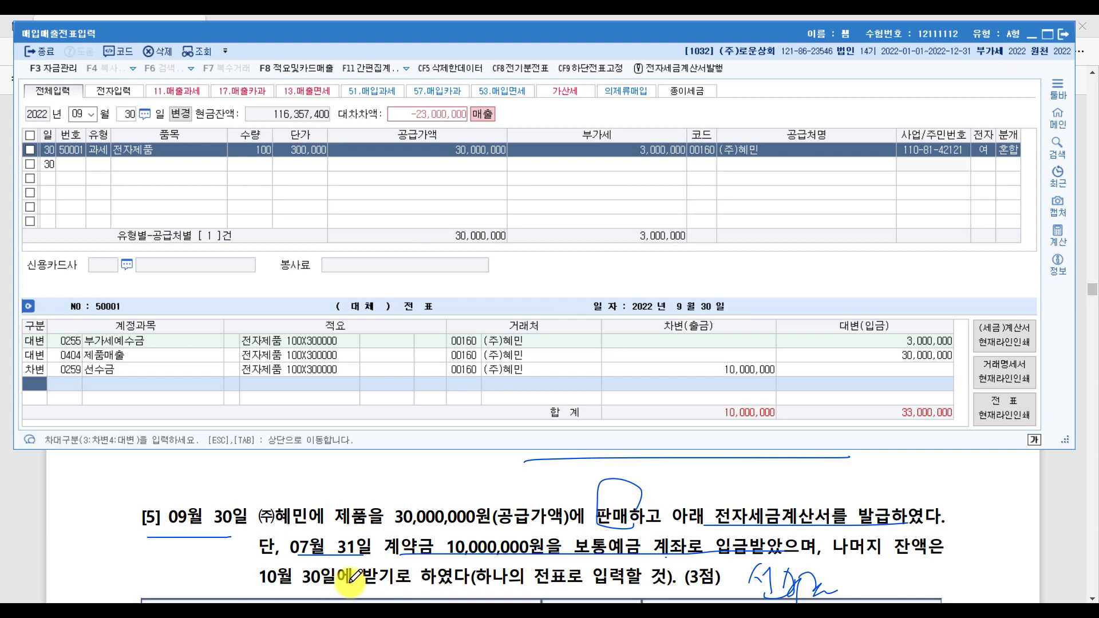
# Step: Add a second 차변 line with account 0108 외상매출금 for 23,000,000
pyautogui.write('3')
pyautogui.press('Return')
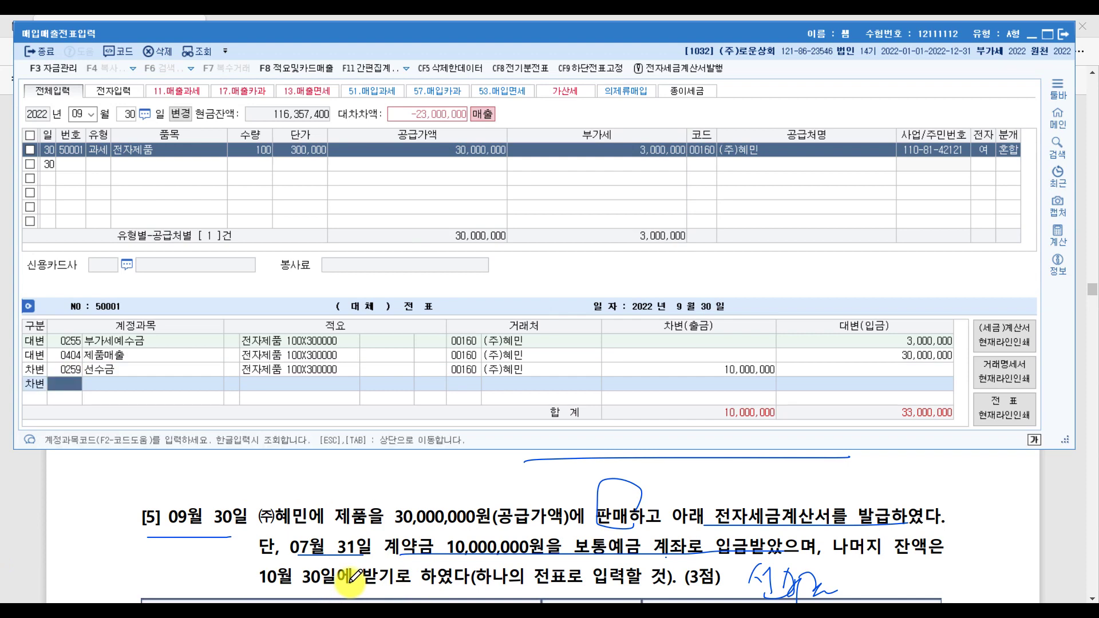
pyautogui.write('외상')
pyautogui.press('Return')
pyautogui.press('Return')
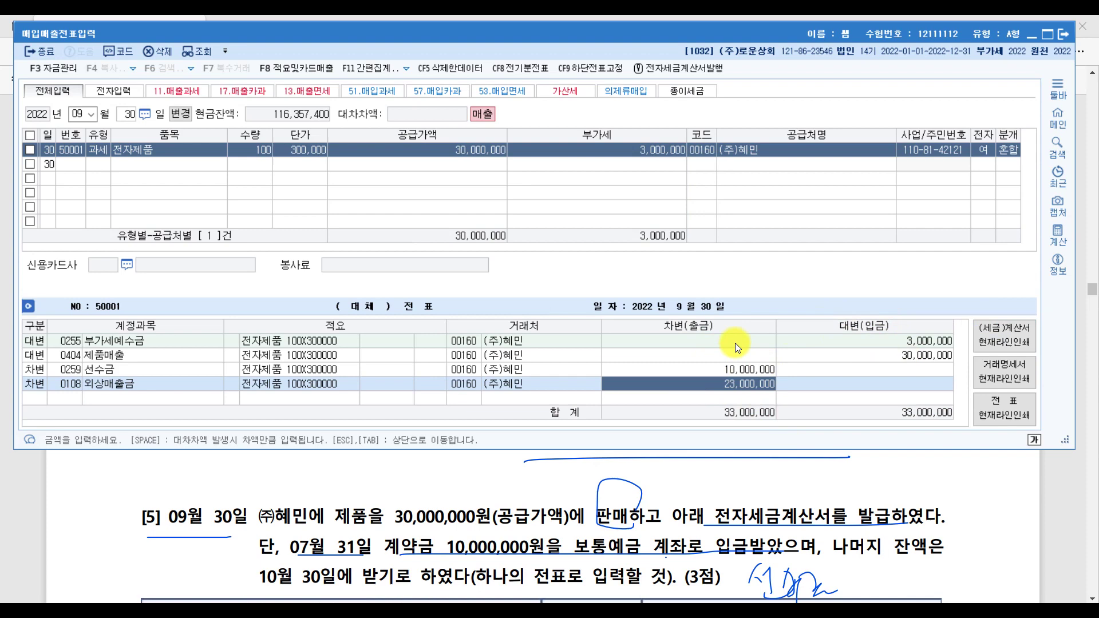
# Step: Check the 거래처 on the 선수금 and 외상매출금 lines, and view question [5]'s answer in the exam PDF
pyautogui.click(495, 372)
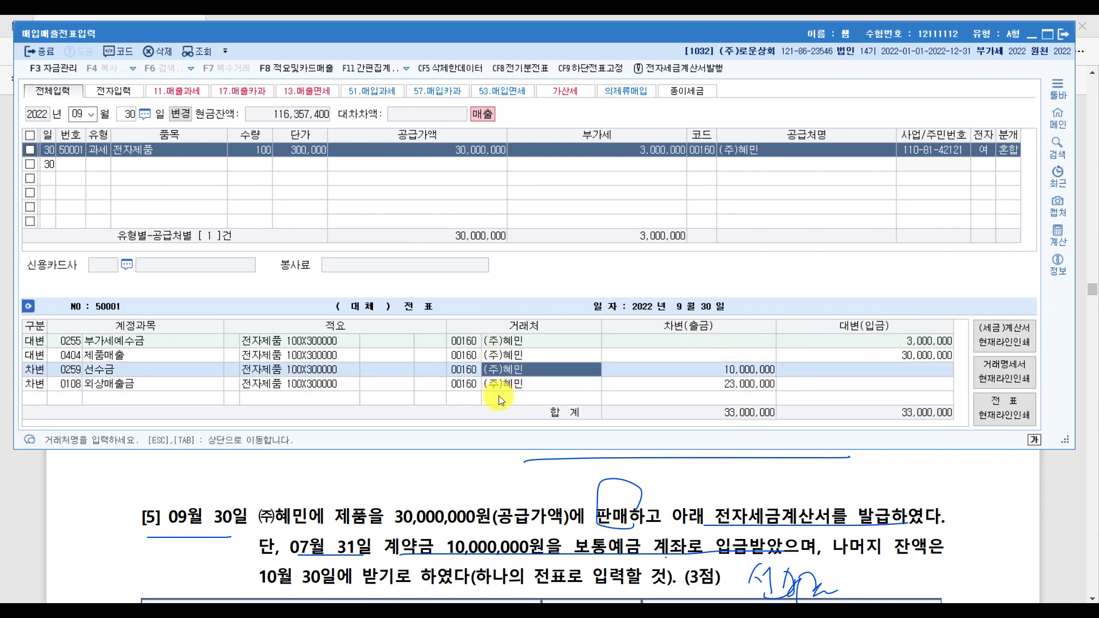
pyautogui.click(511, 388)
pyautogui.hotkey('alt', 'Tab')
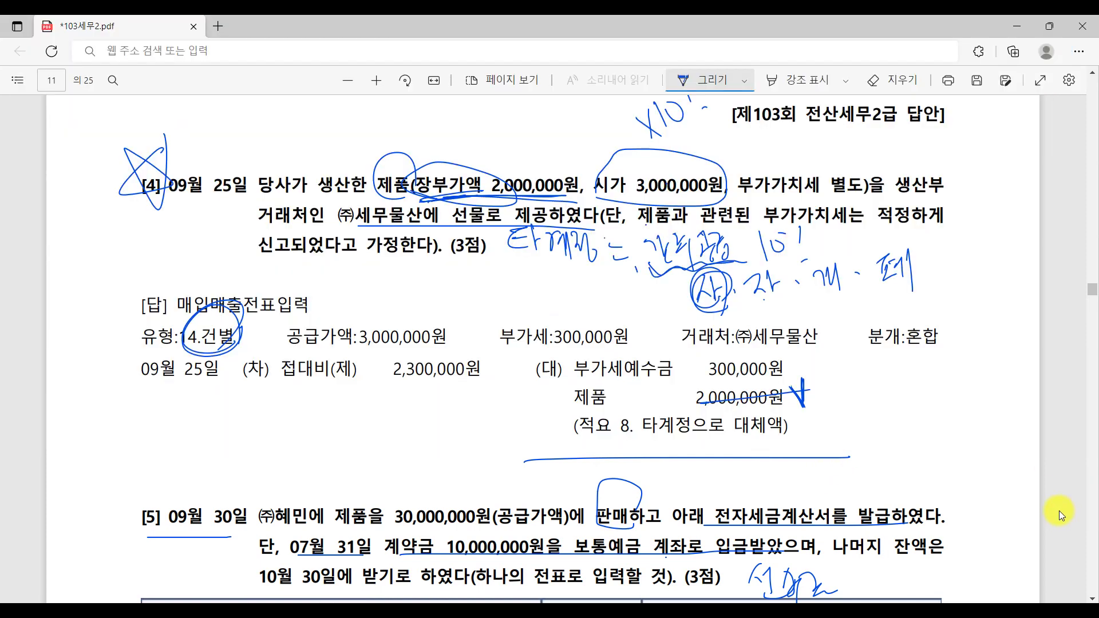
pyautogui.scroll(-5, 1057, 508)
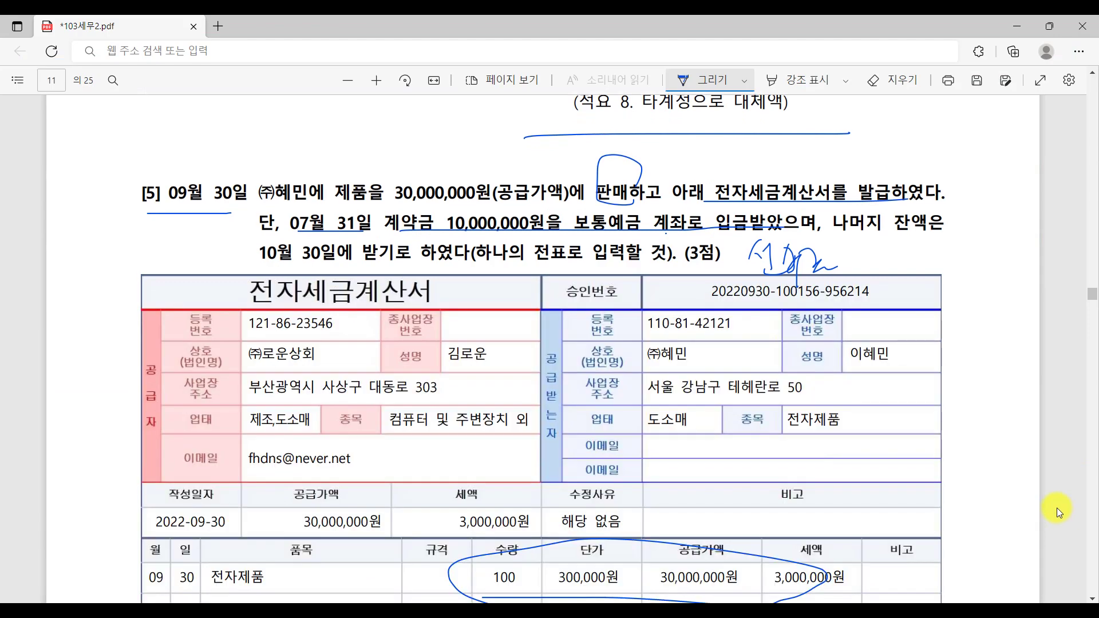
pyautogui.scroll(-6, 1057, 507)
pyautogui.scroll(-5, 1057, 507)
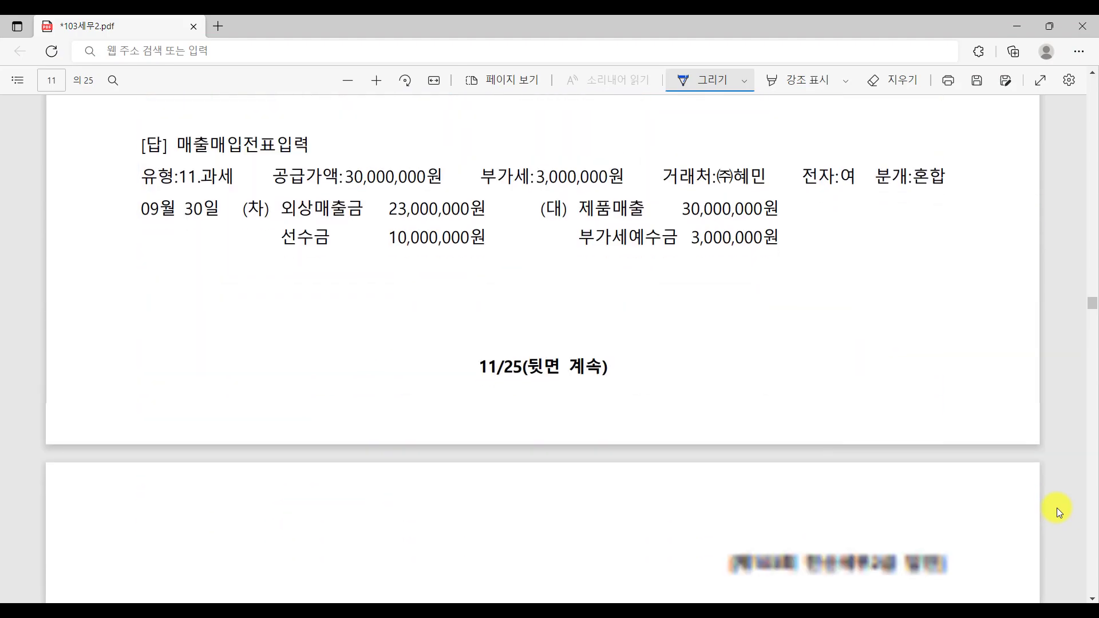
# Step: Go past 문제3 to 문제4's closing questions in the exam PDF, and switch to the 결산 notes image in 그림판
pyautogui.scroll(-4, 1057, 507)
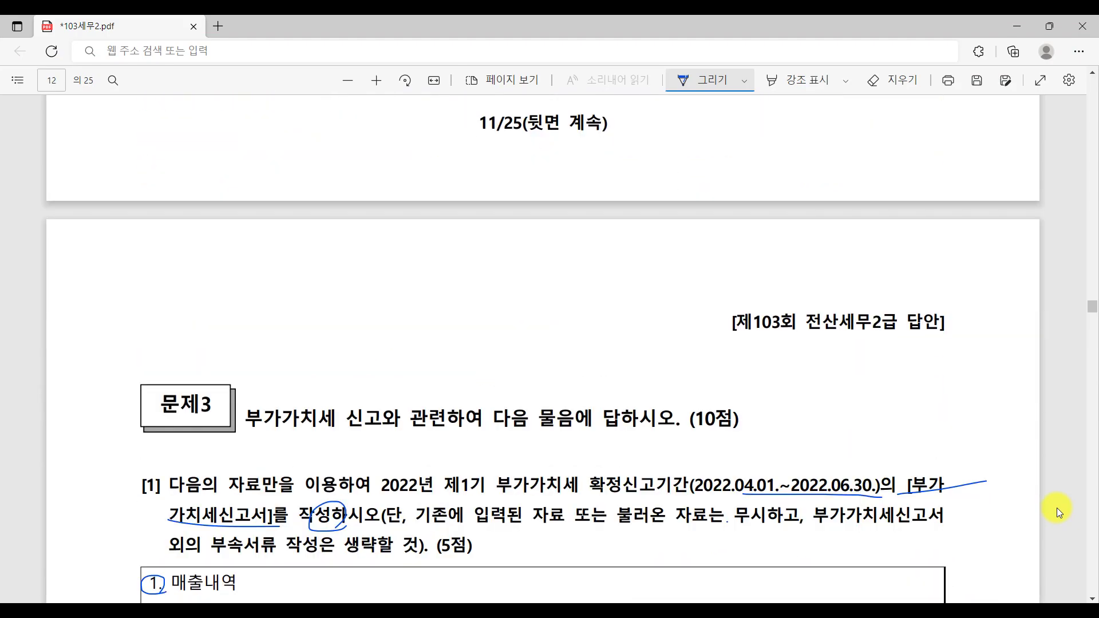
pyautogui.scroll(5, 1056, 507)
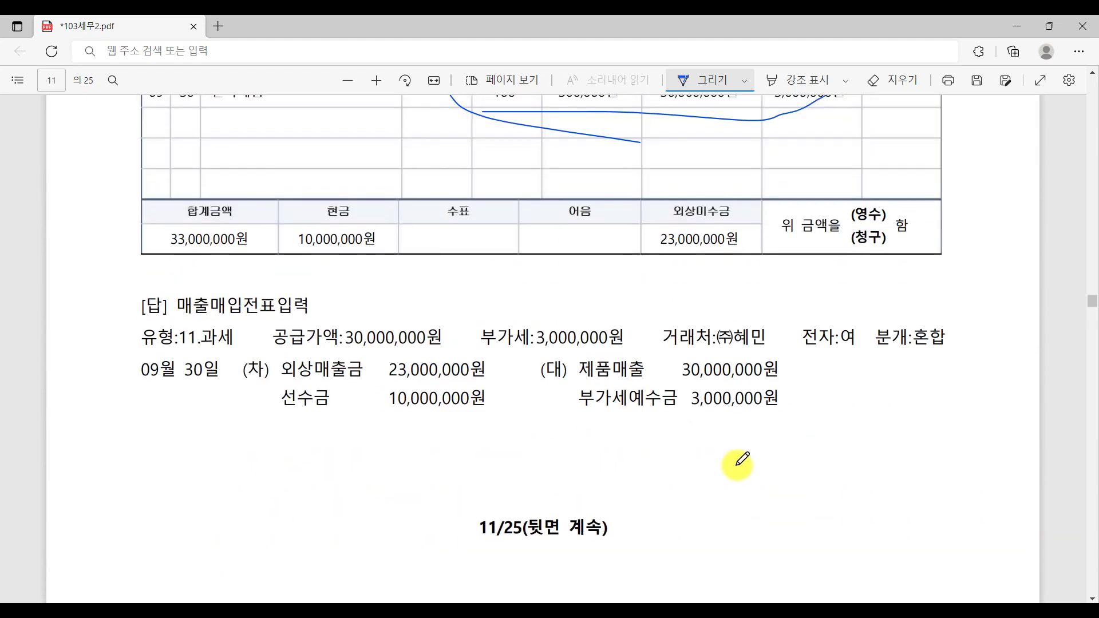
pyautogui.scroll(-1, 737, 464)
pyautogui.scroll(-8, 737, 464)
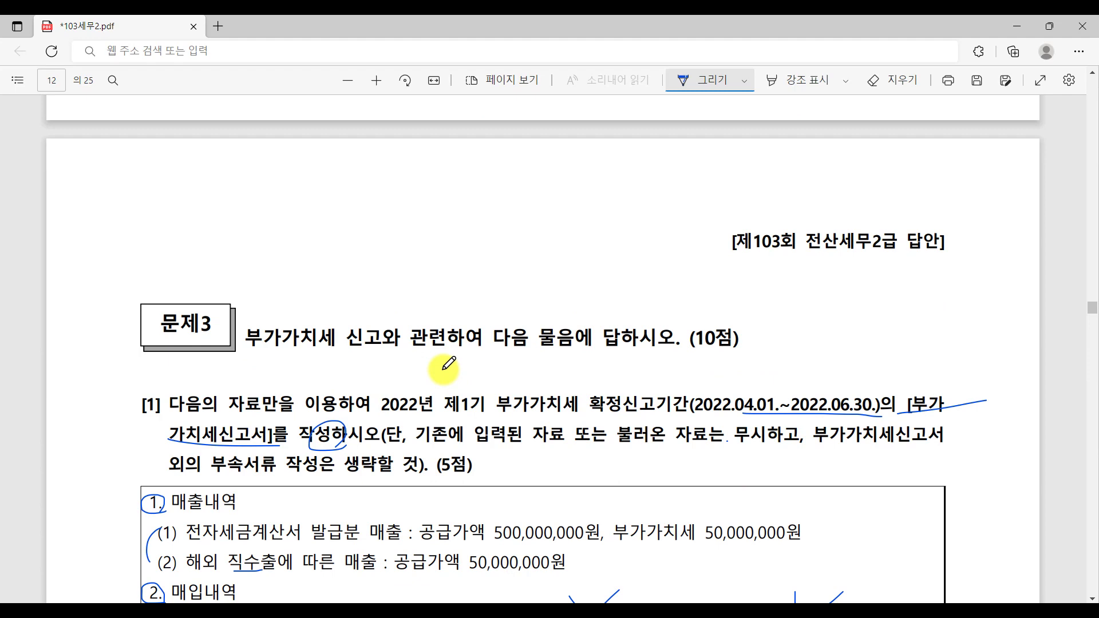
pyautogui.scroll(-10, 532, 393)
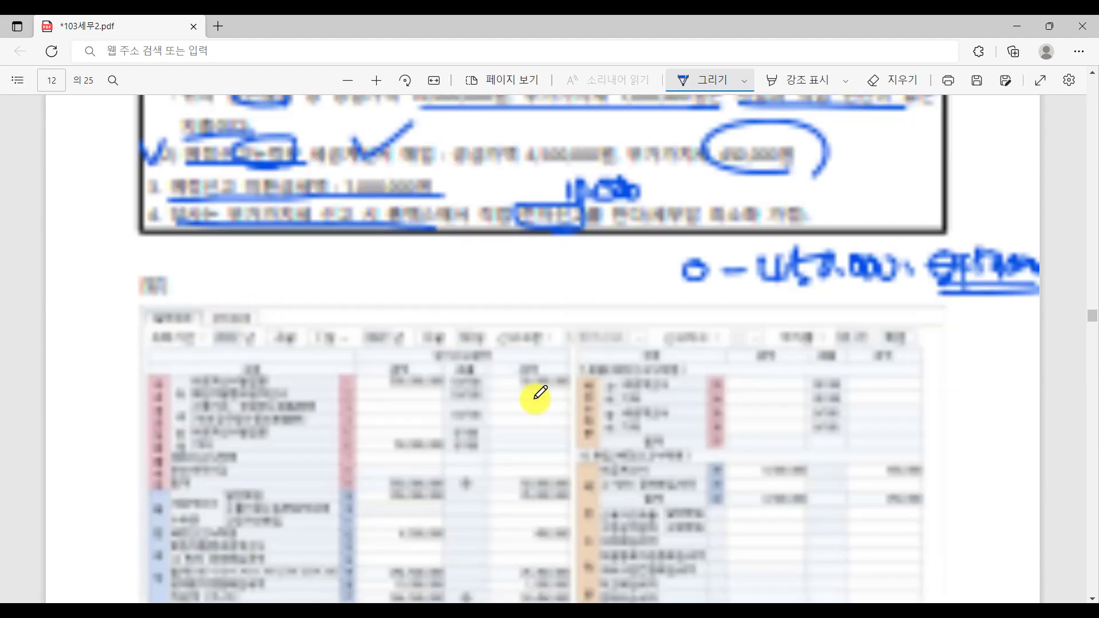
pyautogui.scroll(-15, 535, 398)
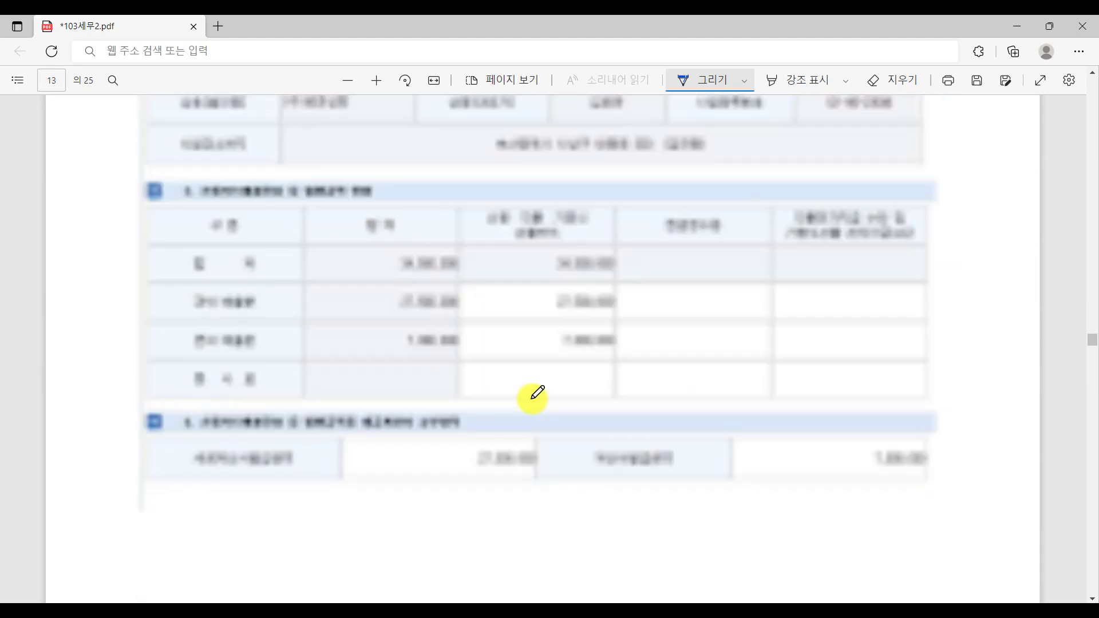
pyautogui.scroll(-10, 532, 395)
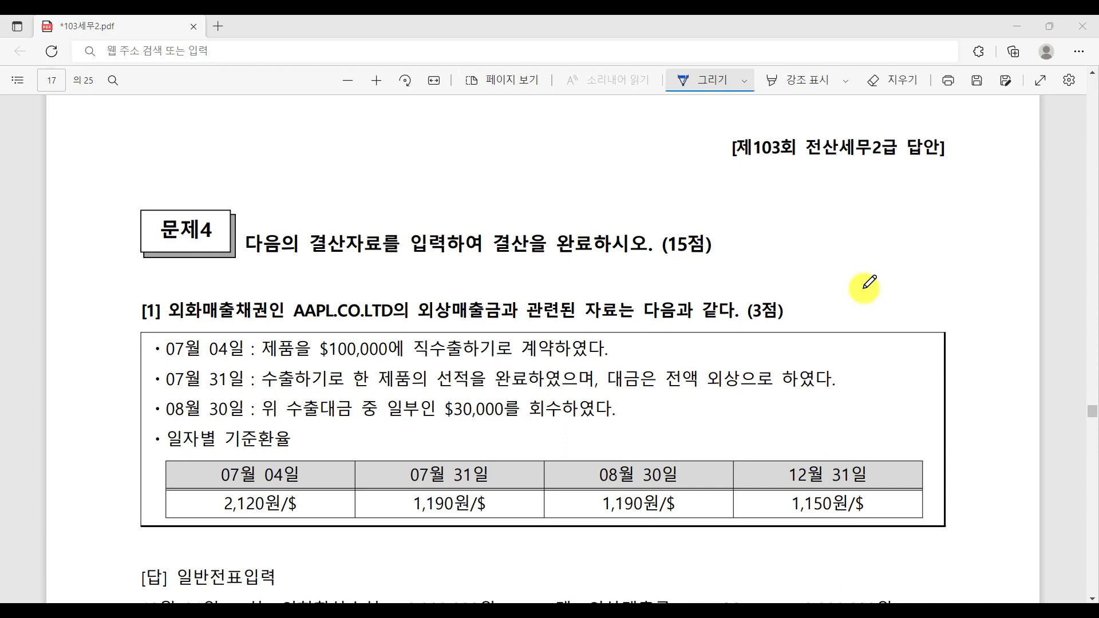
pyautogui.click(465, 598)
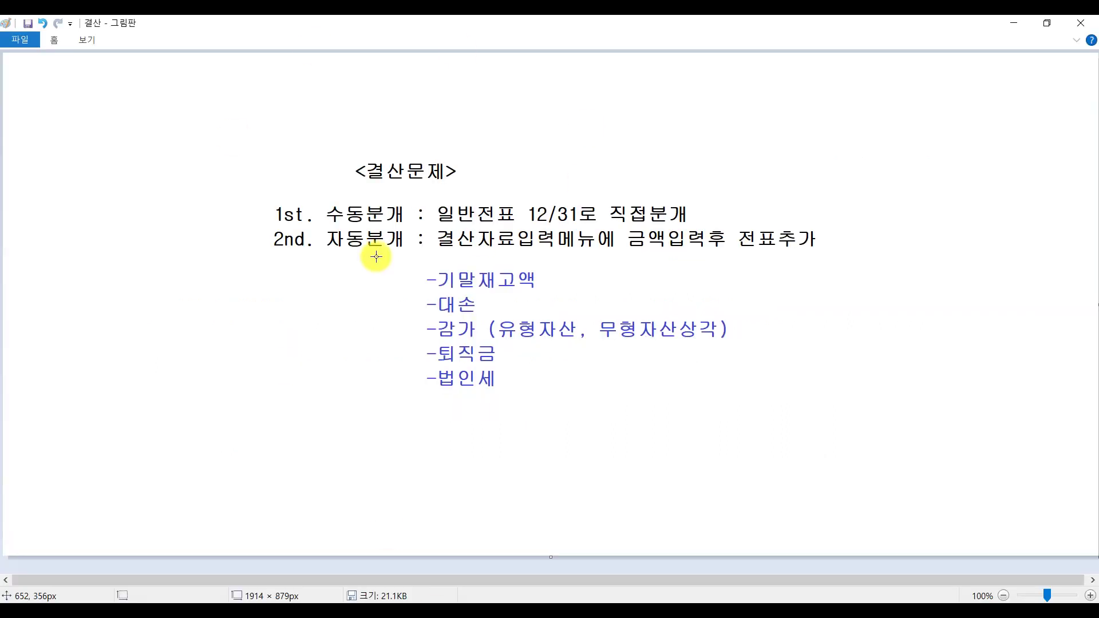